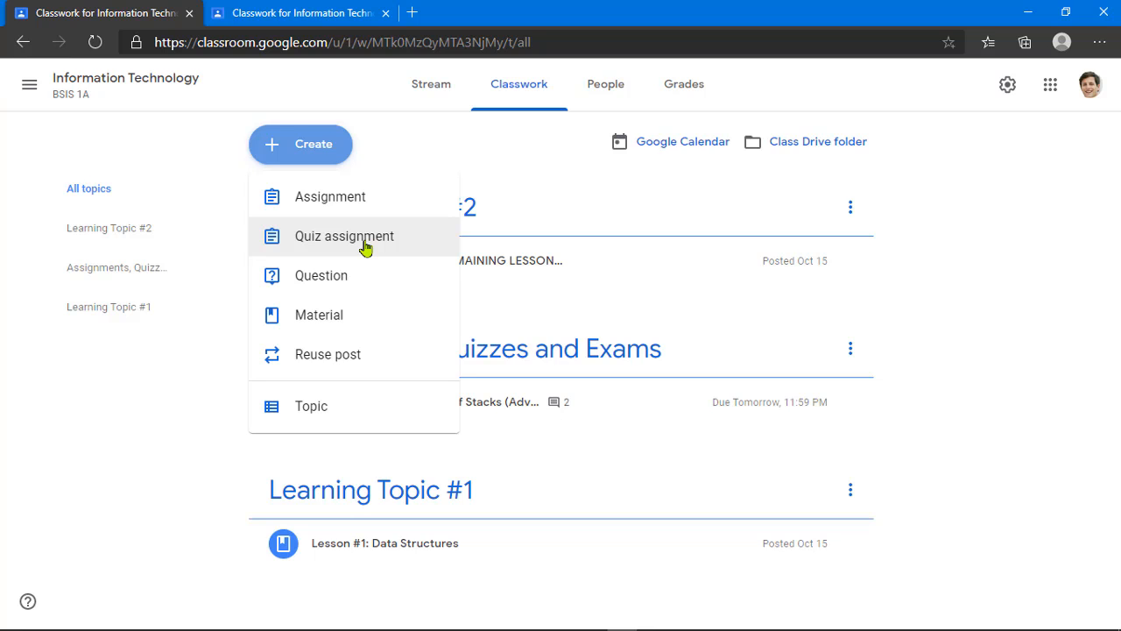
# Step: Start a quiz assignment and look over its posting options, title and instructions fields
pyautogui.click(366, 249)
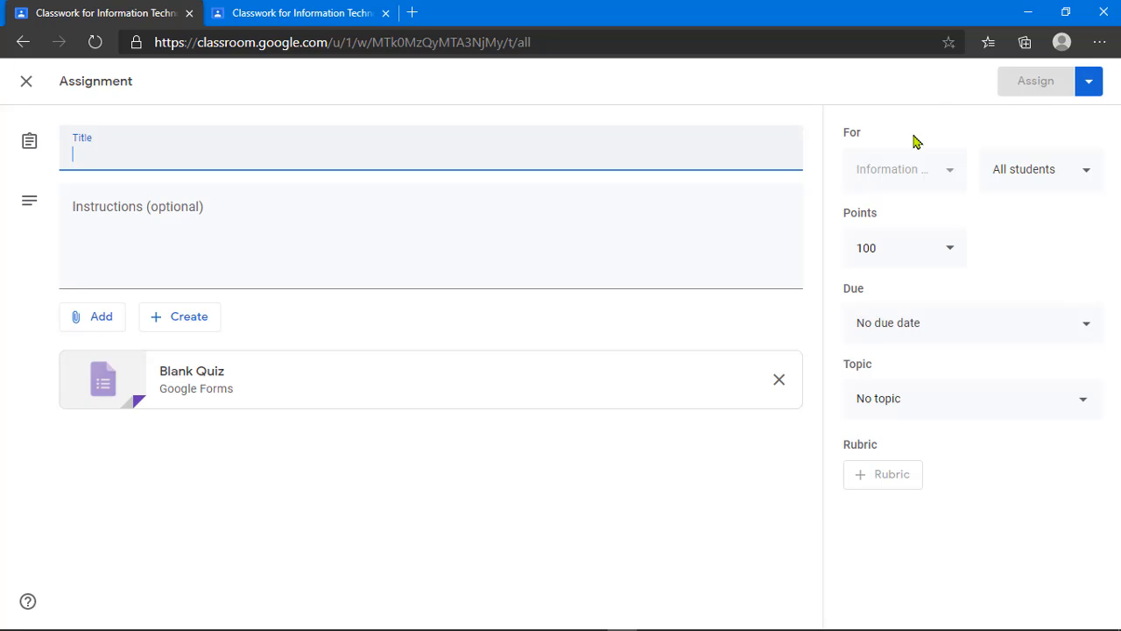
pyautogui.click(1089, 81)
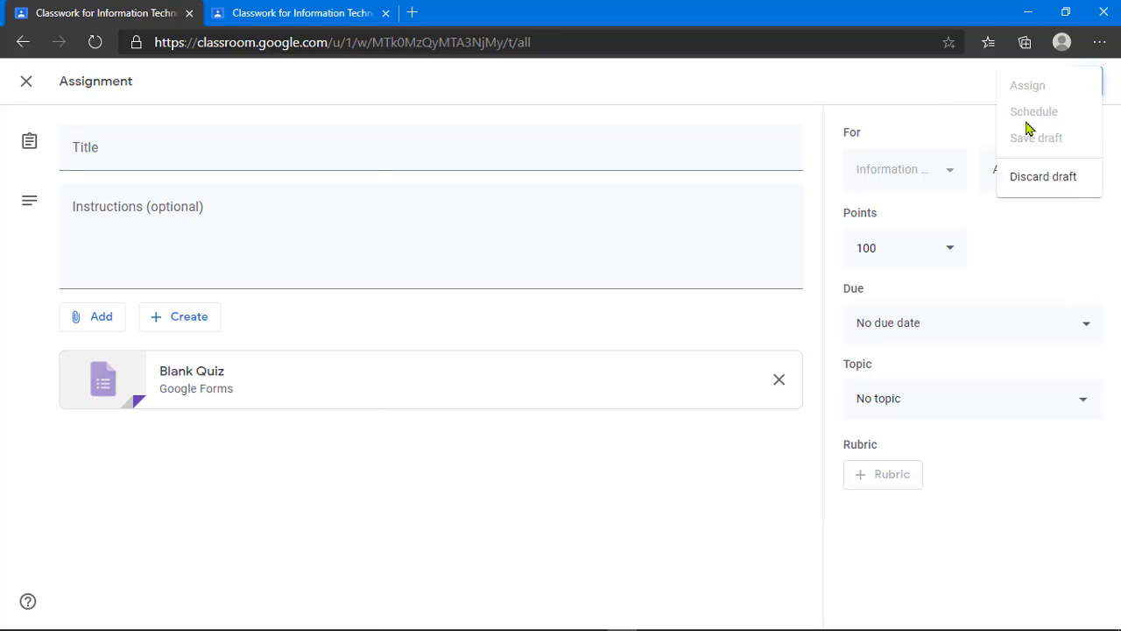
pyautogui.click(421, 108)
pyautogui.click(275, 153)
pyautogui.click(266, 238)
pyautogui.click(240, 154)
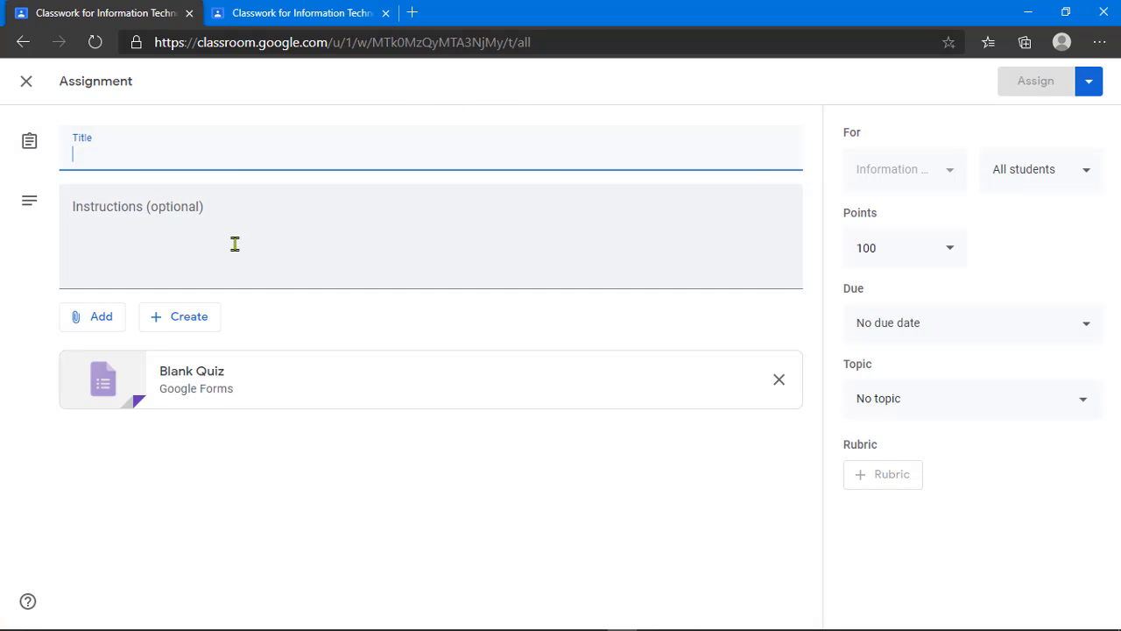
pyautogui.click(235, 242)
pyautogui.click(199, 156)
pyautogui.click(192, 235)
pyautogui.click(190, 141)
pyautogui.click(187, 220)
pyautogui.click(172, 150)
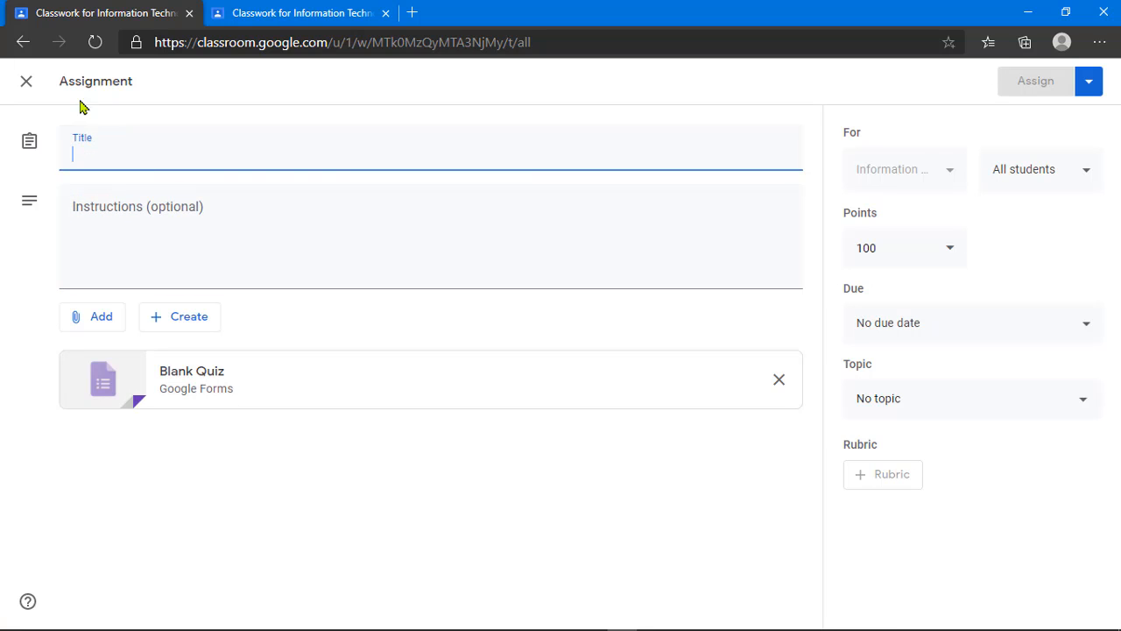
# Step: Discard that draft and start a fresh quiz assignment from Classwork
pyautogui.click(26, 82)
pyautogui.click(310, 148)
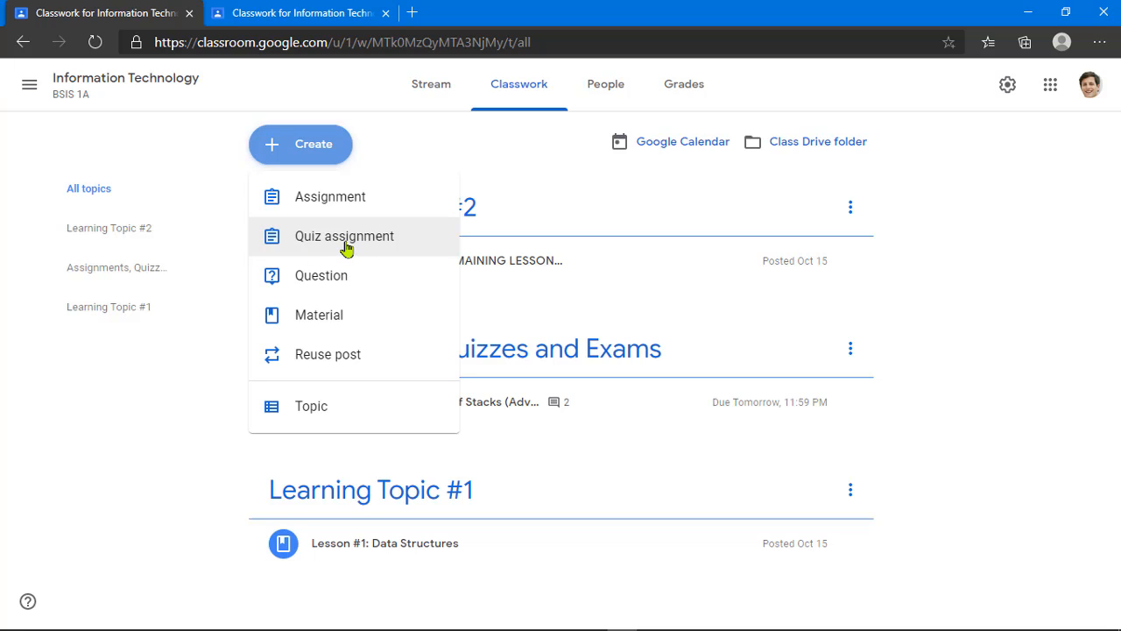
pyautogui.click(345, 248)
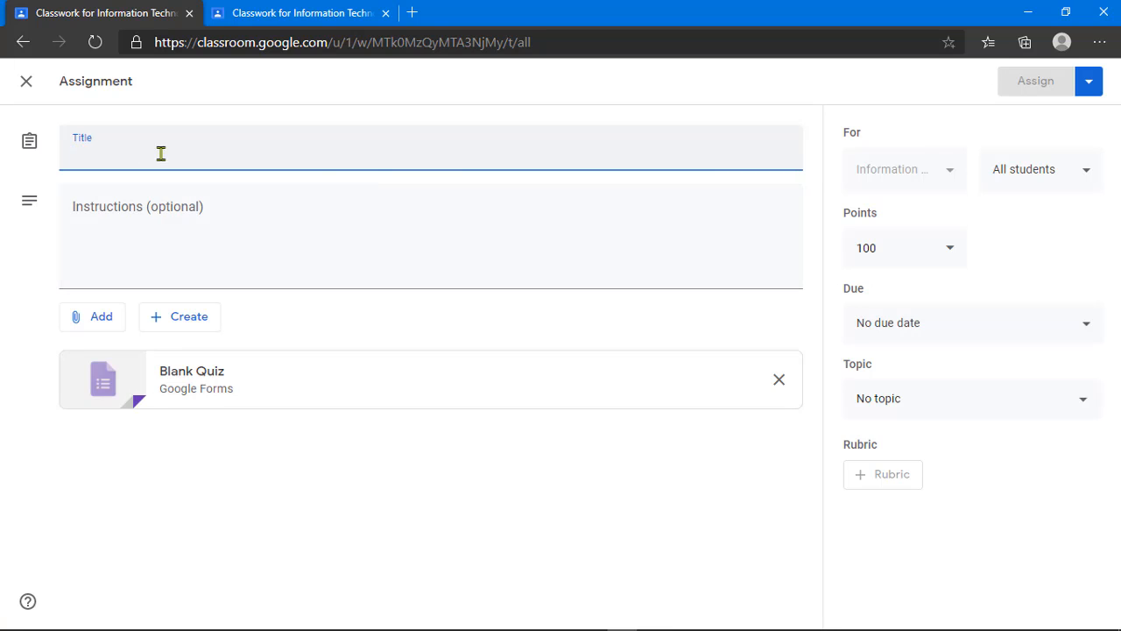
# Step: Paste the title 'Exercise #2: Application of Stacks' and the infix-to-prefix/postfix instructions
pyautogui.write('Exercise #2: Application of Stacks')
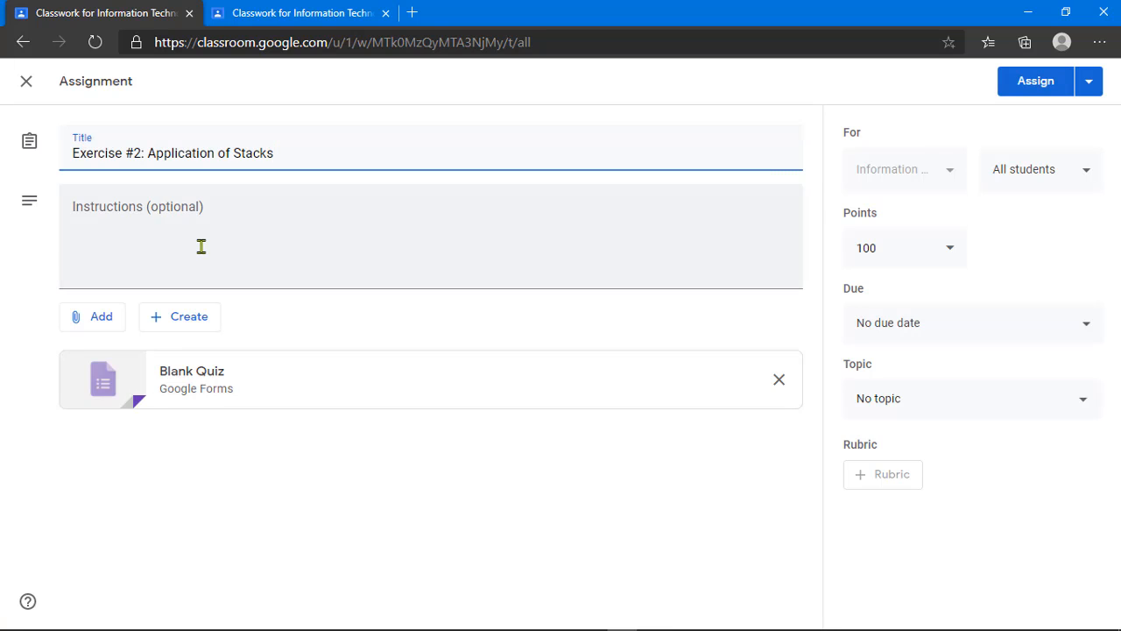
pyautogui.click(143, 154)
pyautogui.click(213, 253)
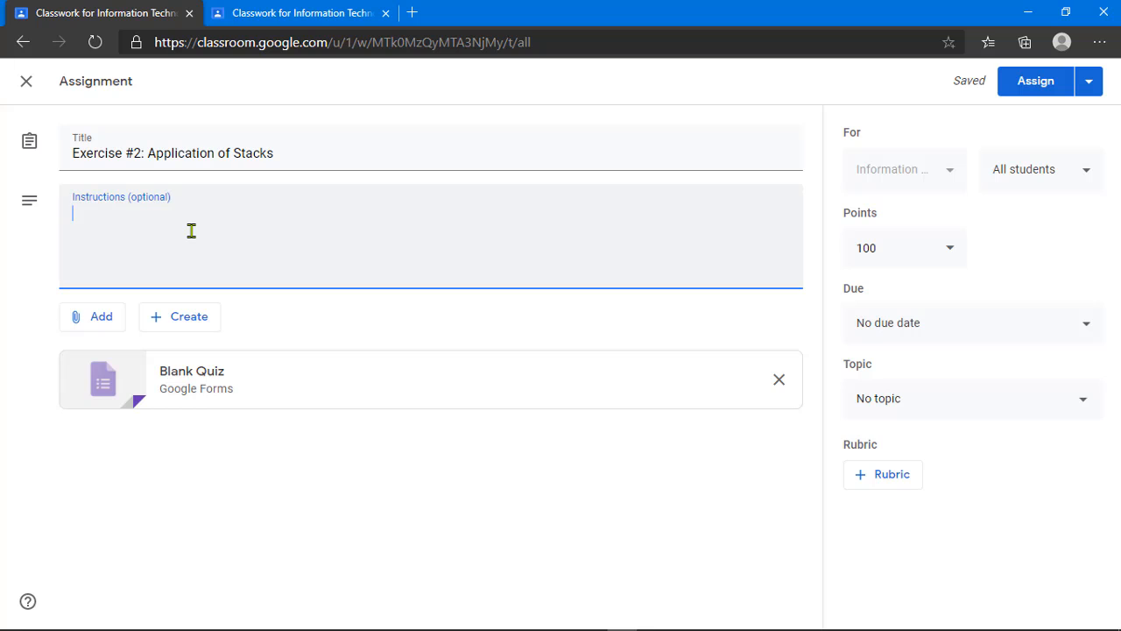
pyautogui.write('The following example shows various infix expressions and their equivalent prefix and postfix expressions in numbers 1 and 2.  Exercise : Convert the following infix expressions (numbers 3 to 5) to prefix and postfix notations.  Note: SHOW THE PROCESS OF CONVERSION')
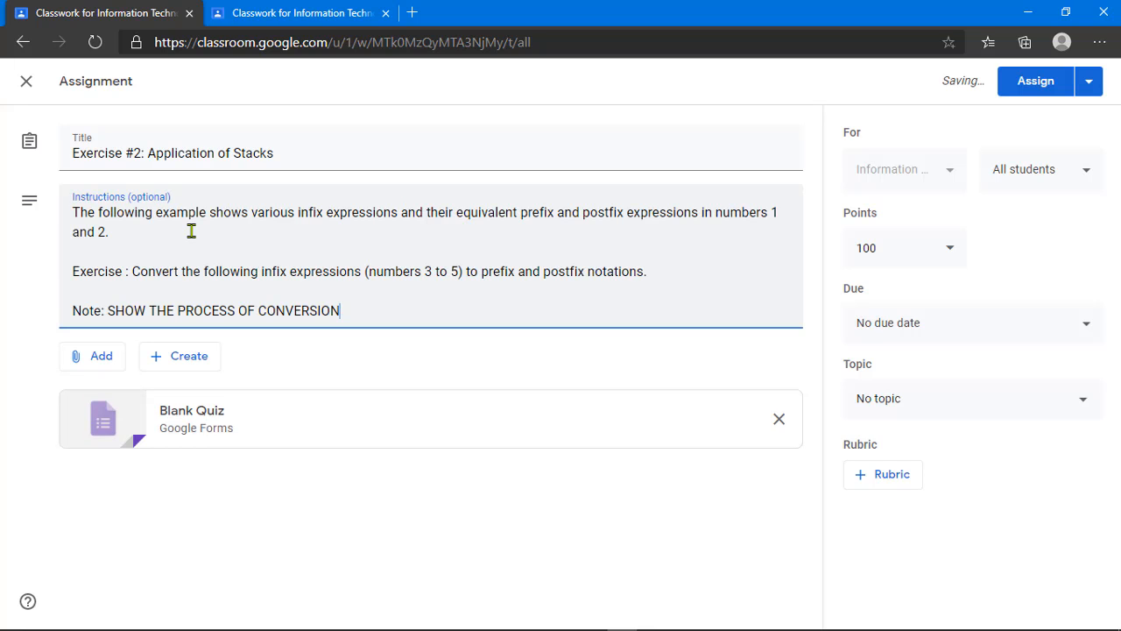
pyautogui.click(336, 238)
pyautogui.click(350, 309)
pyautogui.press('Return')
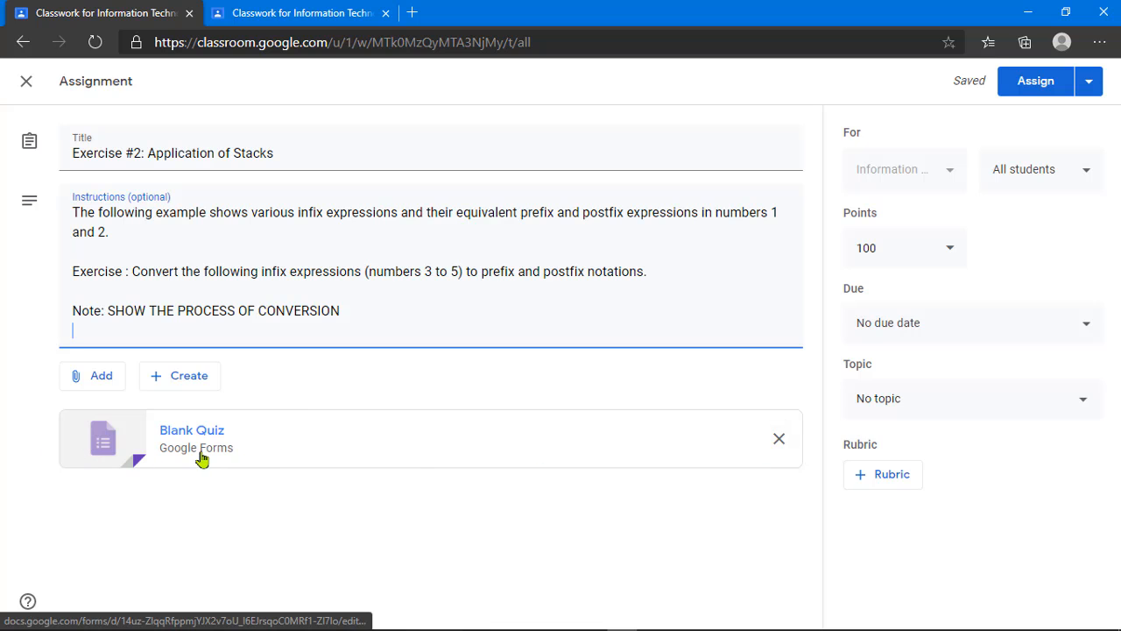
# Step: Replace the Blank Quiz attachment with a new blank Google Docs document
pyautogui.click(779, 445)
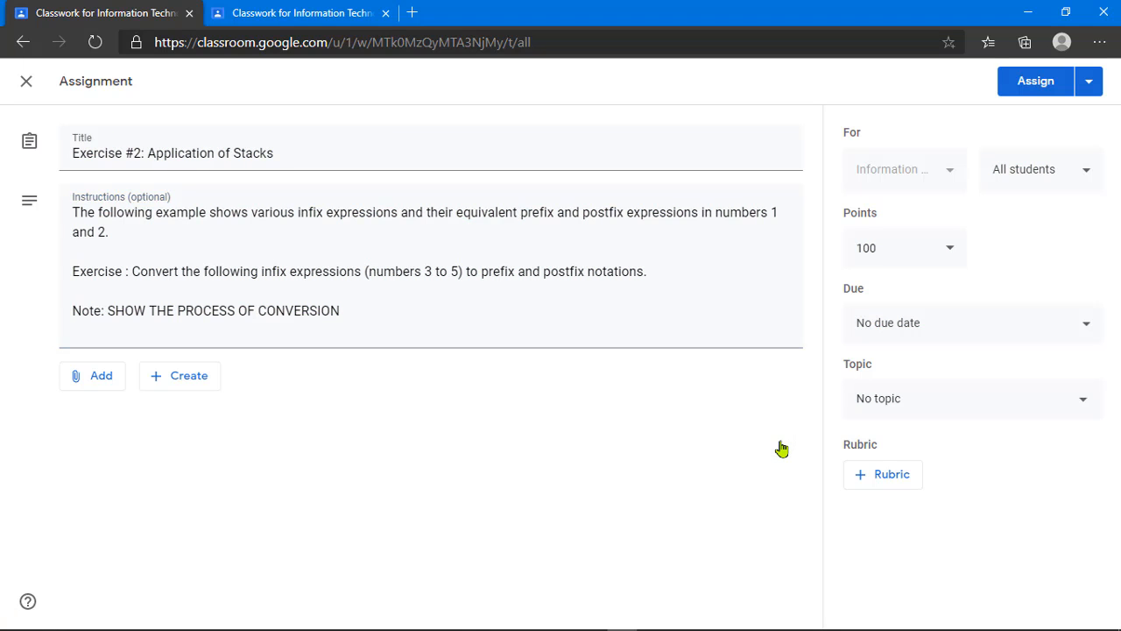
pyautogui.click(159, 383)
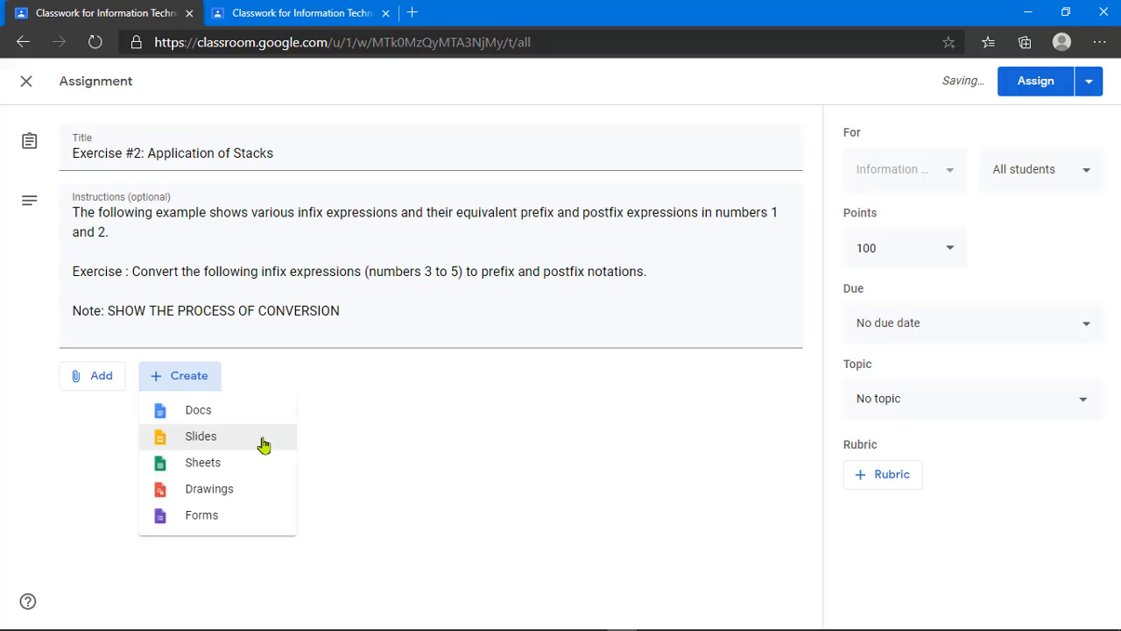
pyautogui.click(212, 416)
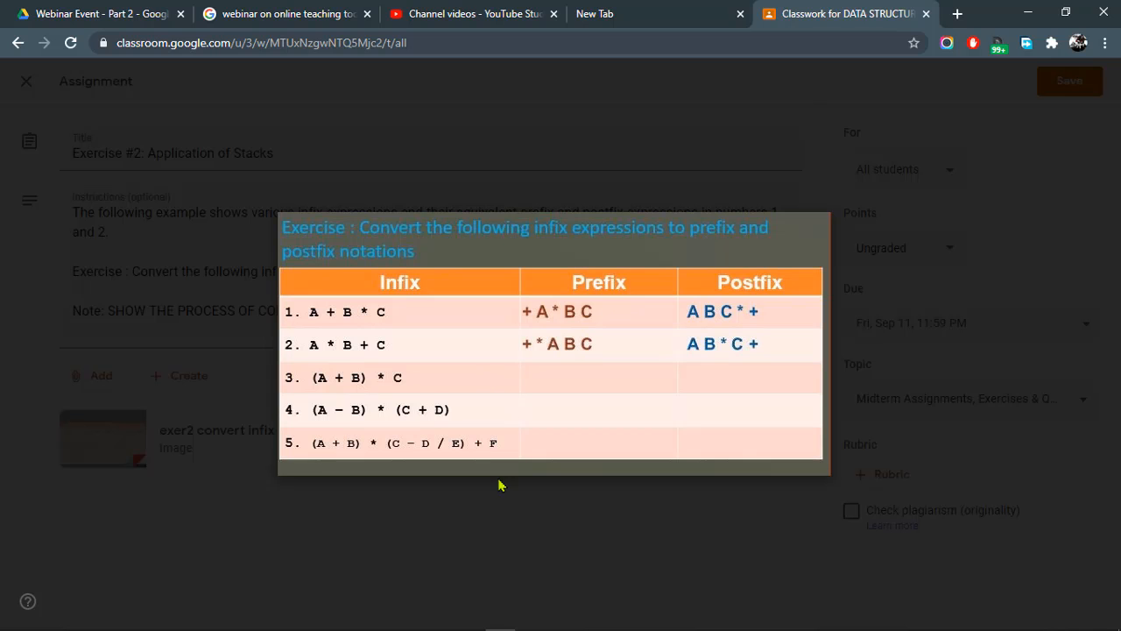
# Step: Launch Snip & Sketch and snip the infix, prefix and postfix exercise table
pyautogui.press('super')
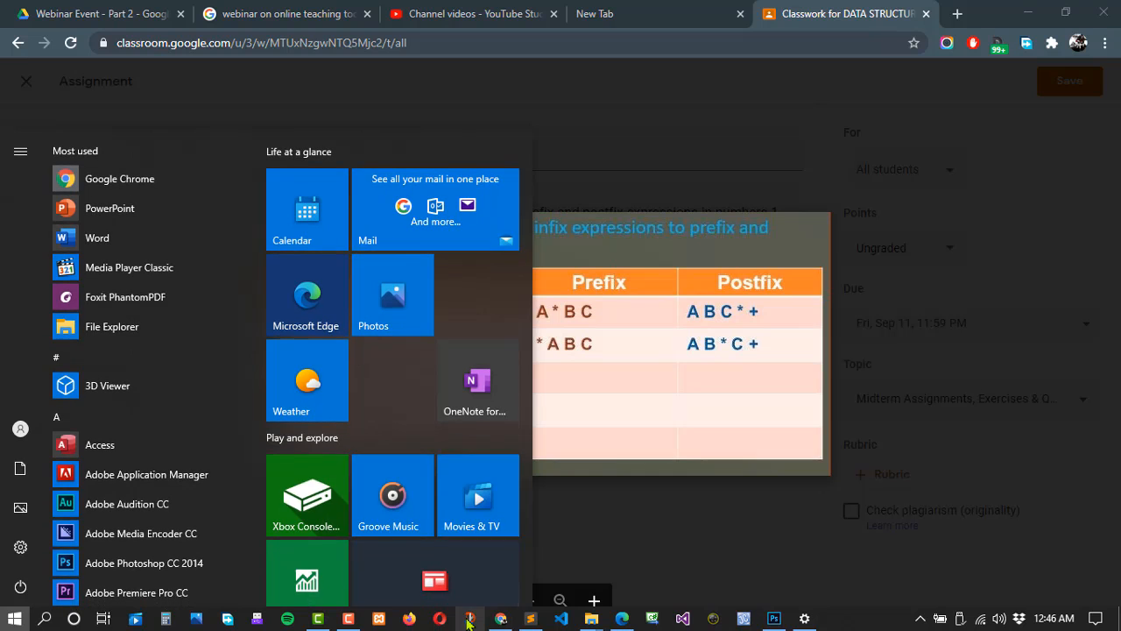
pyautogui.click(470, 618)
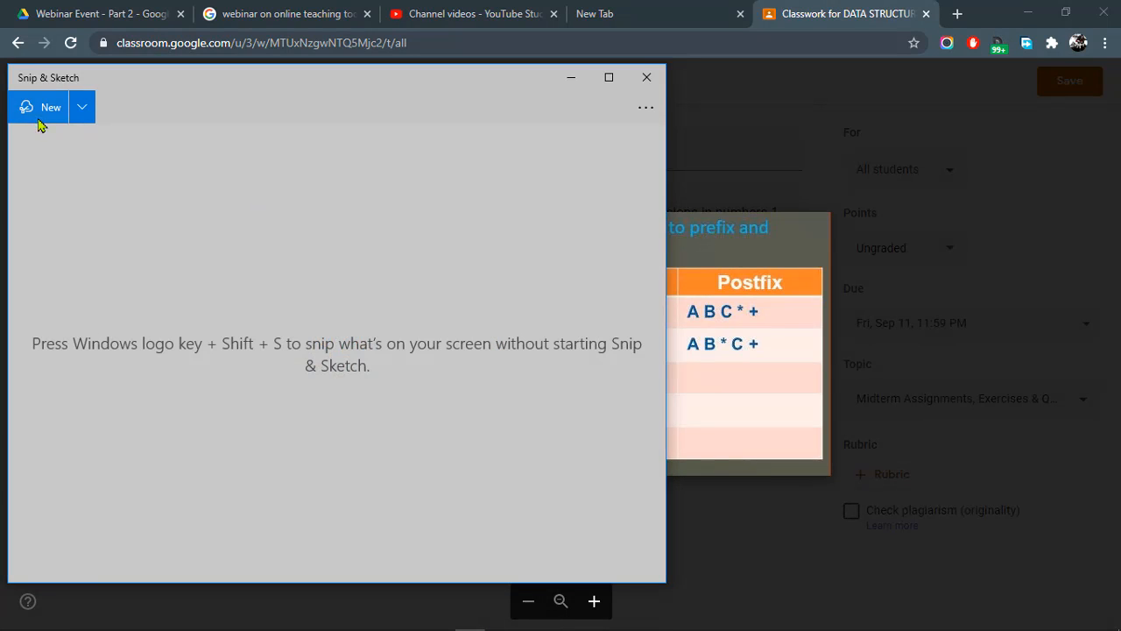
pyautogui.click(41, 113)
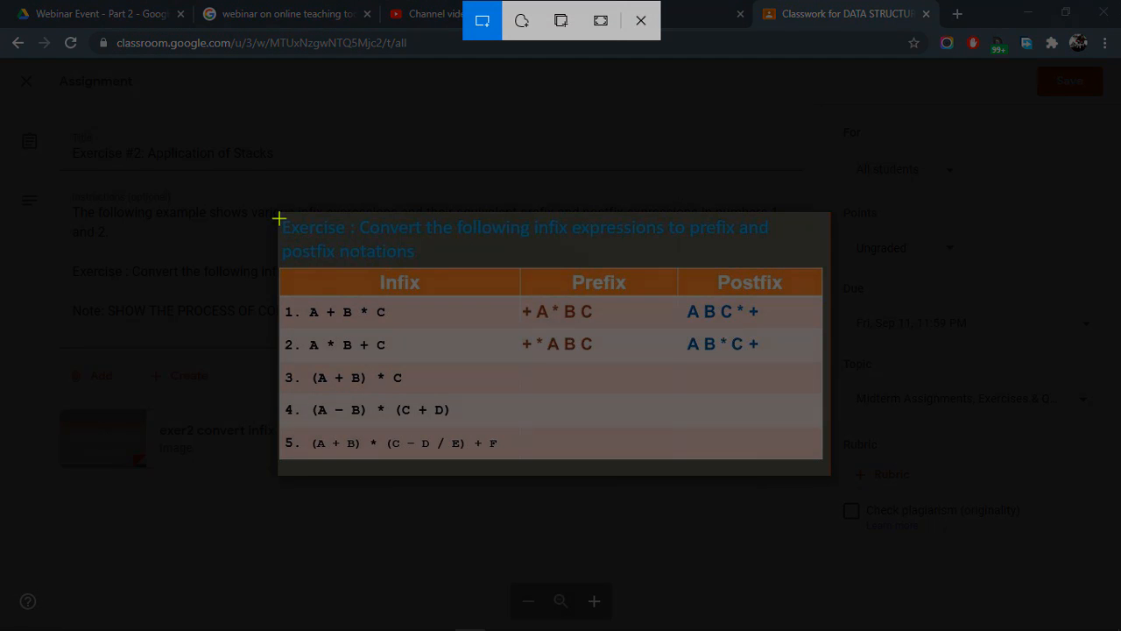
pyautogui.moveTo(282, 218); pyautogui.dragTo(825, 463)
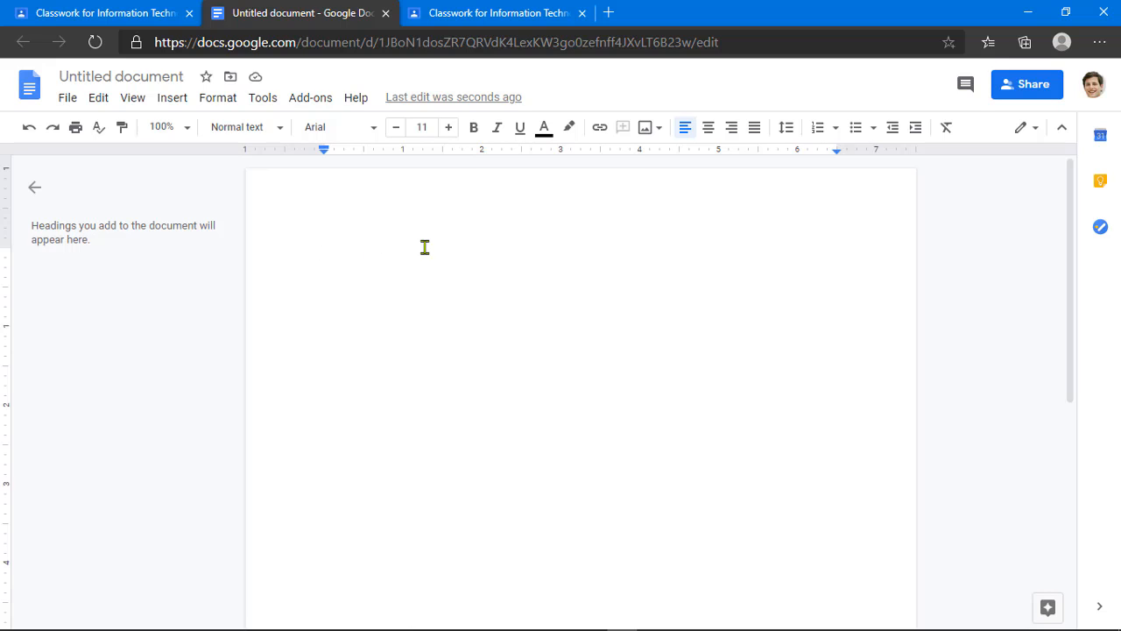
# Step: Paste the exercise table snip into the document and rename it 'exercise #2'
pyautogui.hotkey('ctrl', 'v')
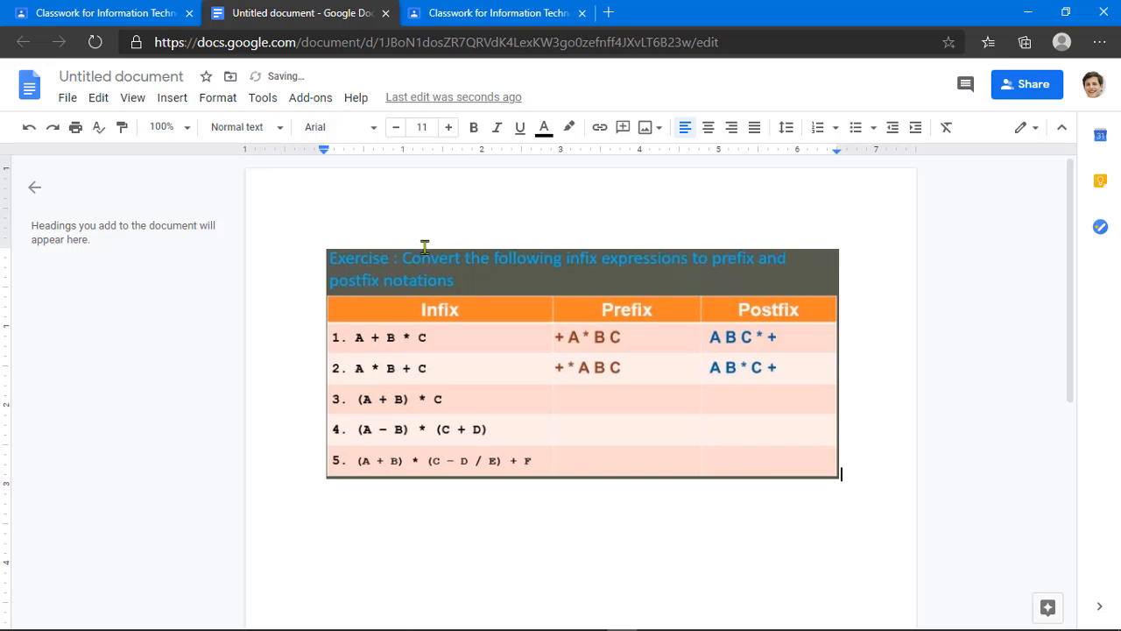
pyautogui.click(524, 332)
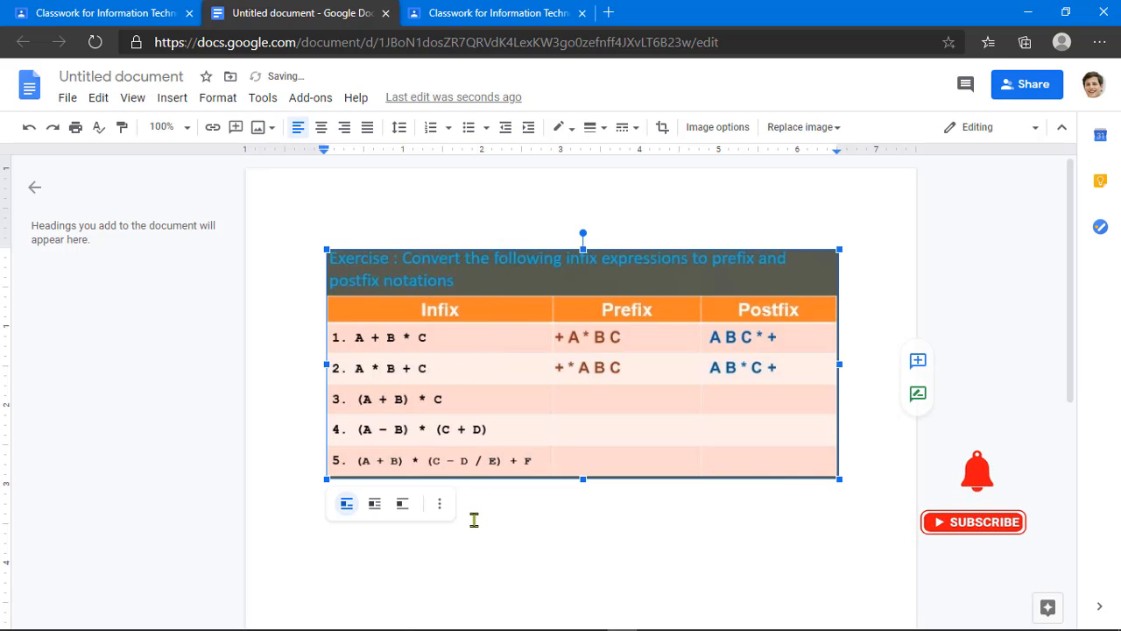
pyautogui.click(850, 426)
pyautogui.click(763, 389)
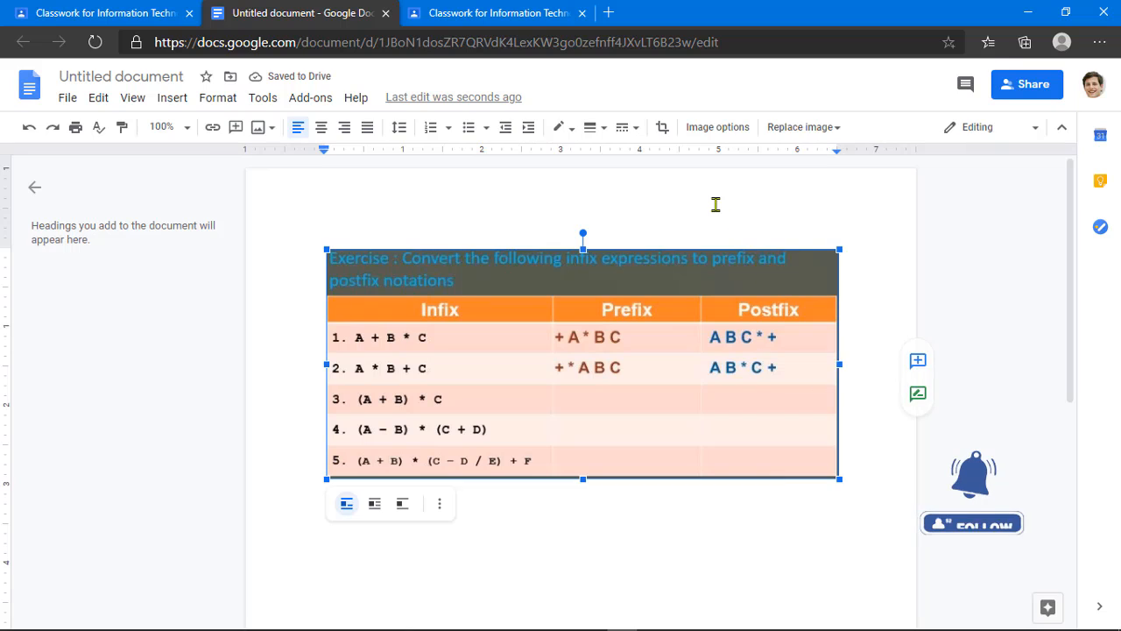
pyautogui.click(873, 285)
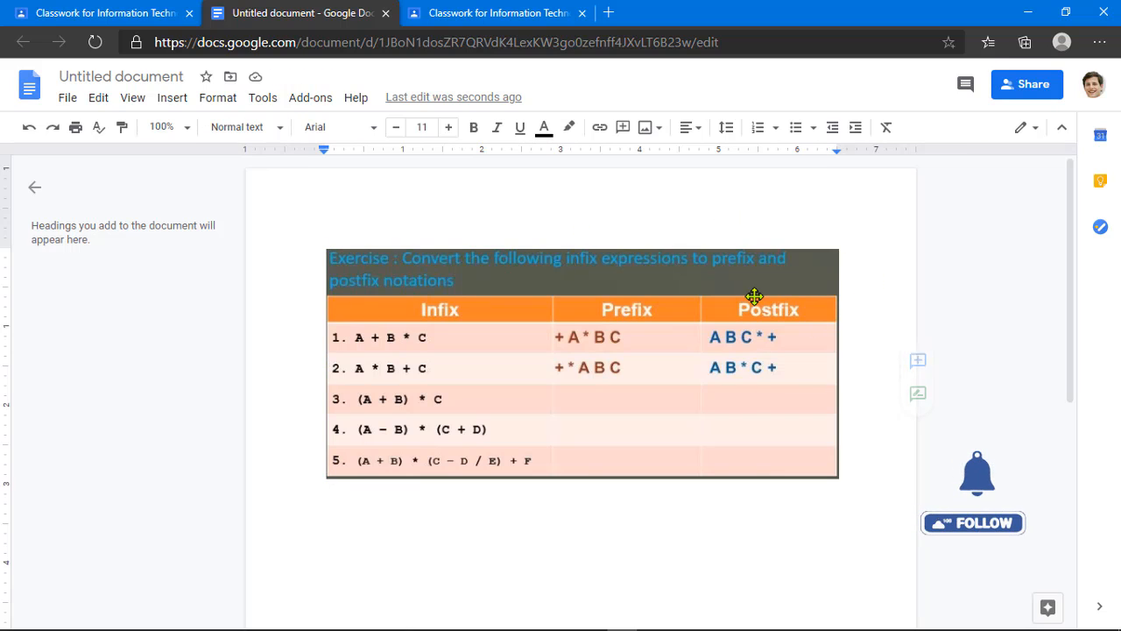
pyautogui.click(756, 295)
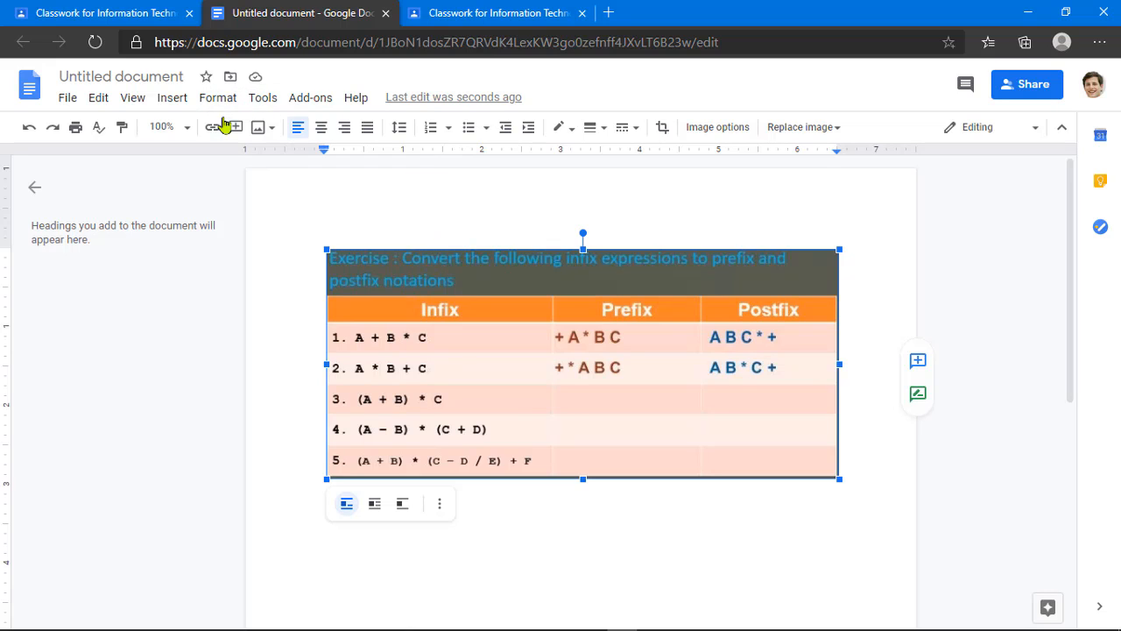
pyautogui.click(112, 72)
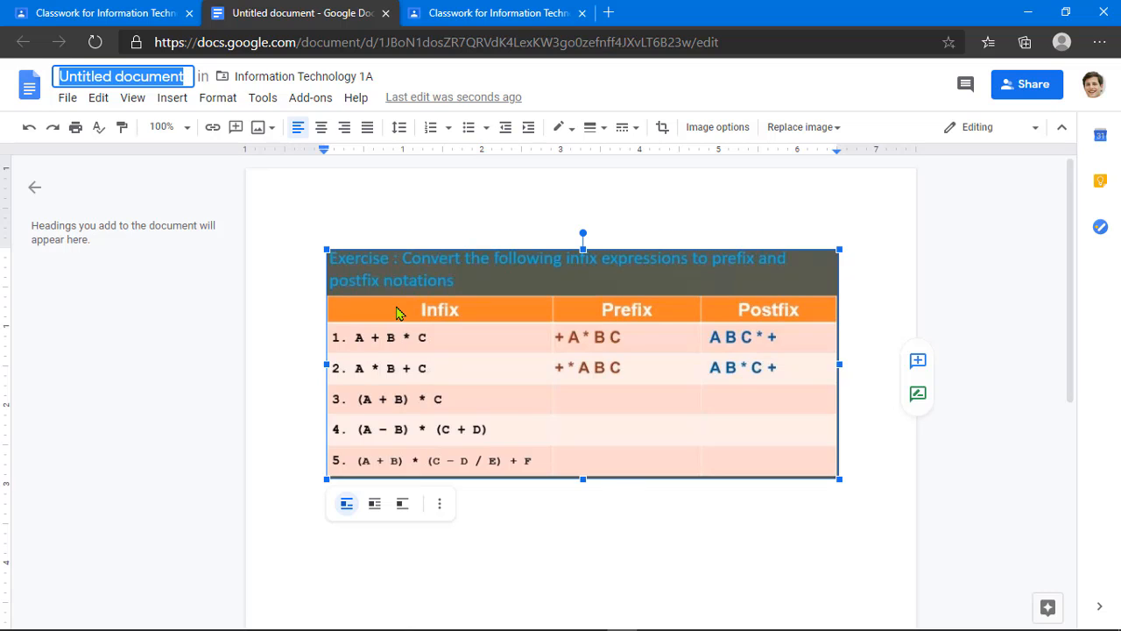
pyautogui.write('exercise ')
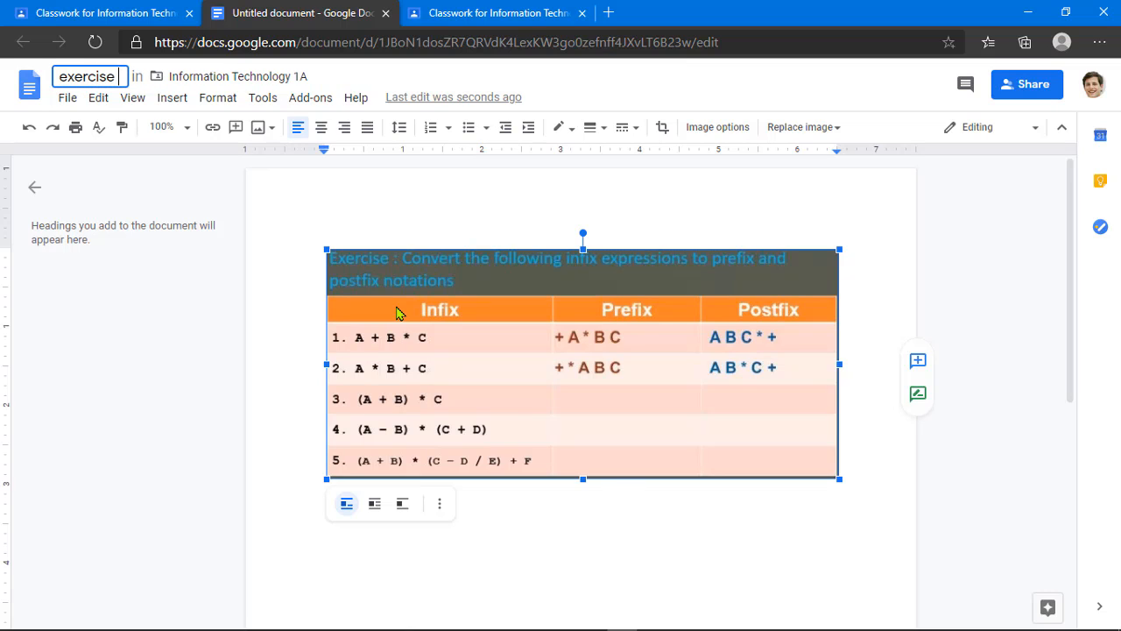
pyautogui.write('#2')
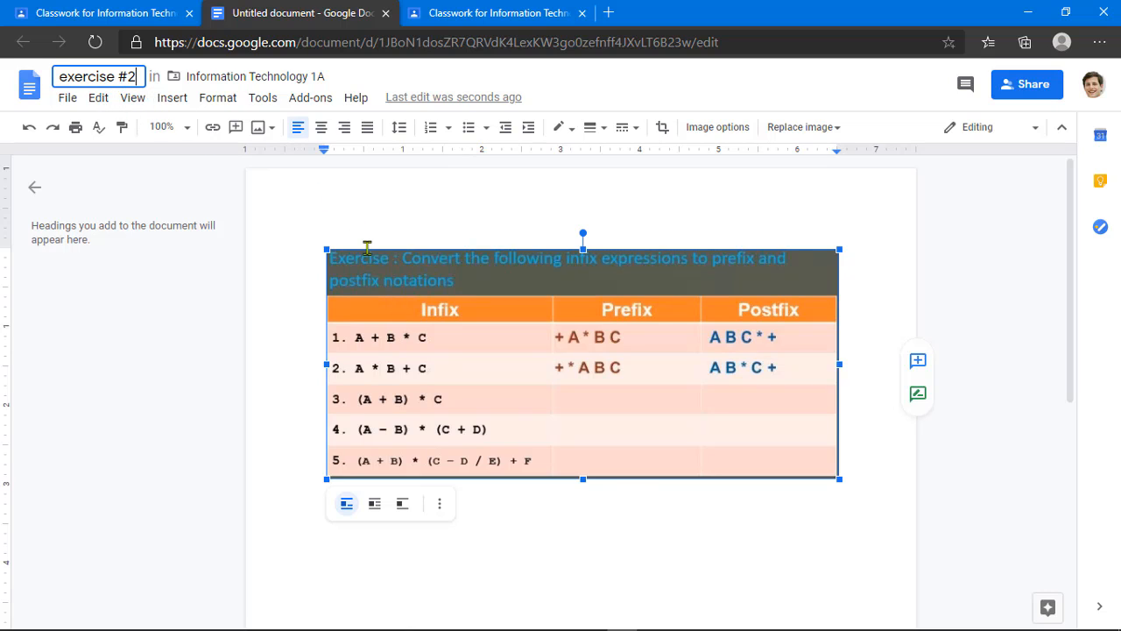
# Step: Close the document and set the attachment to 'Make a copy for each student'
pyautogui.click(384, 13)
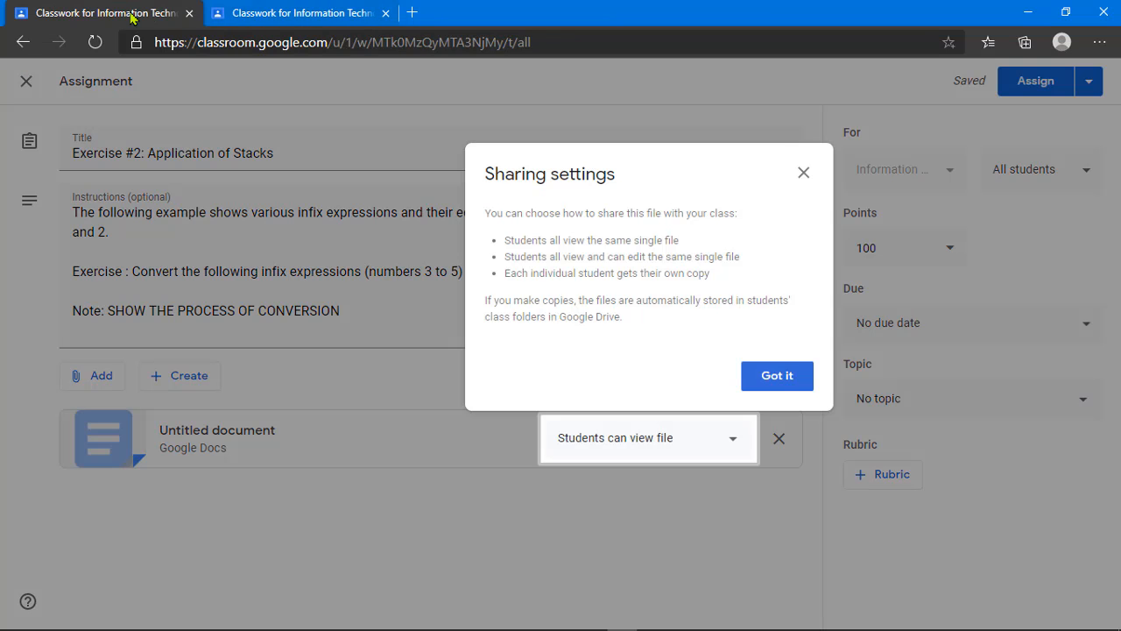
pyautogui.click(777, 376)
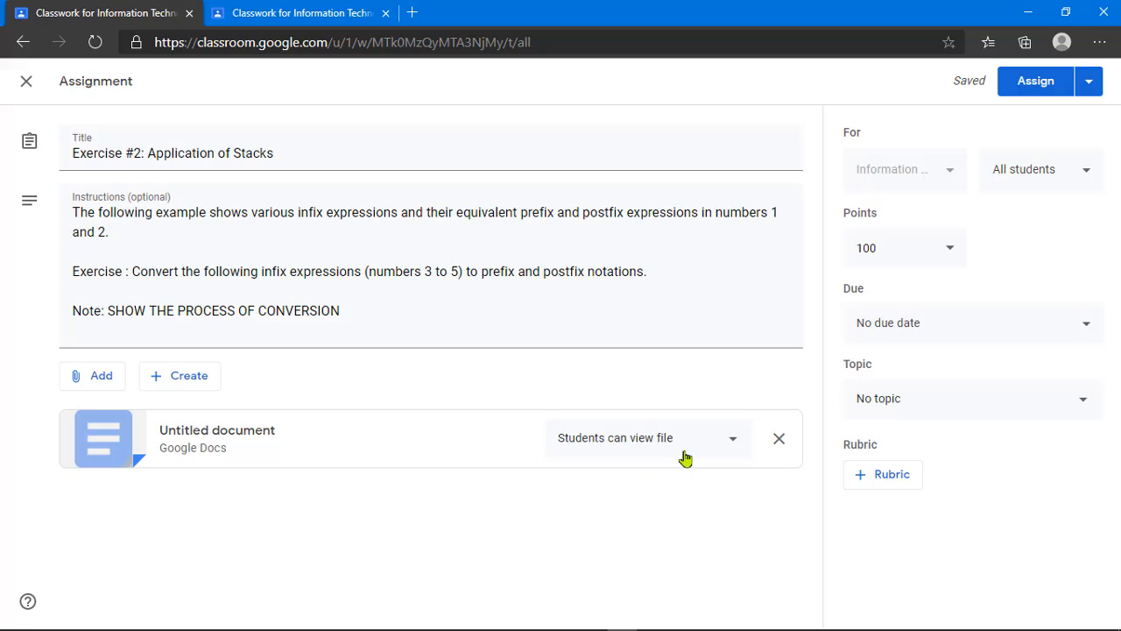
pyautogui.click(729, 449)
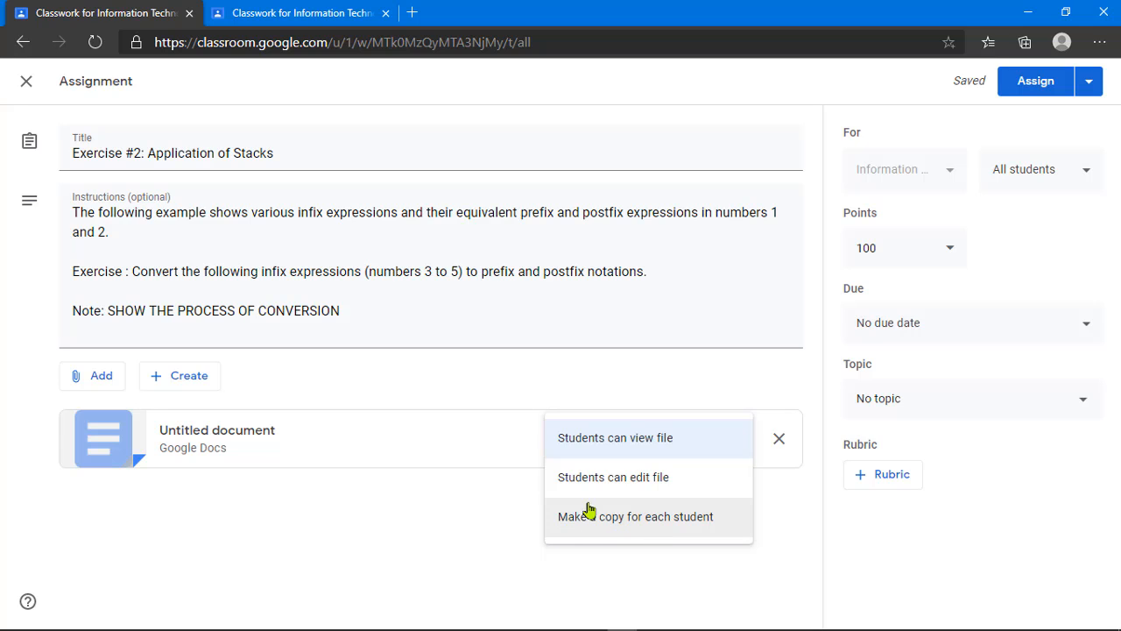
pyautogui.click(662, 524)
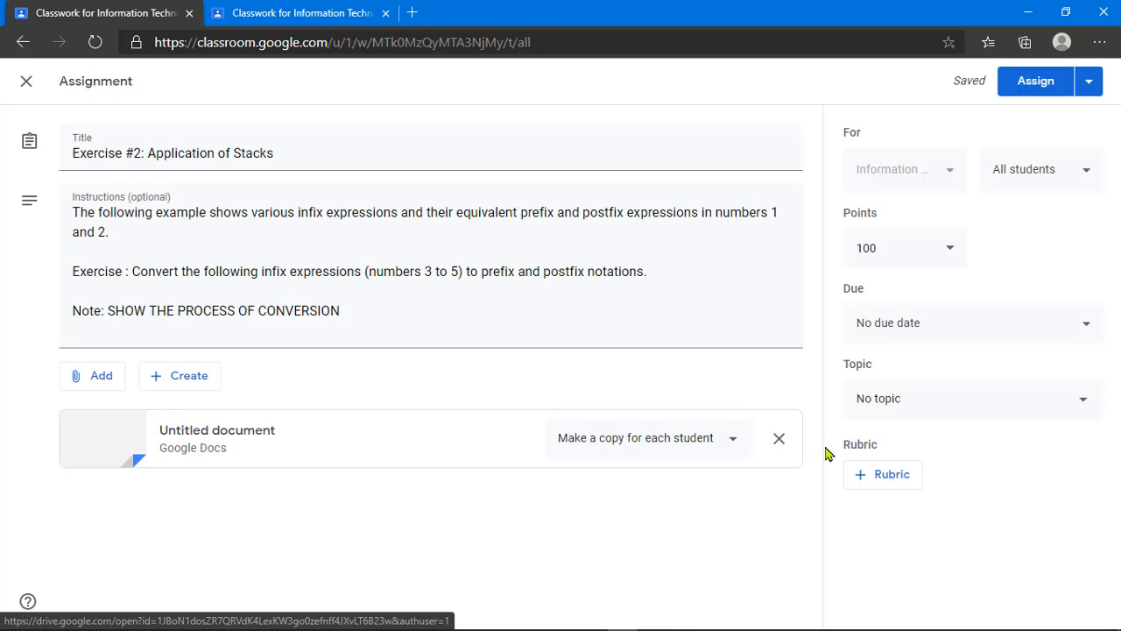
# Step: Change the assignment's points from 100 to 50
pyautogui.click(889, 248)
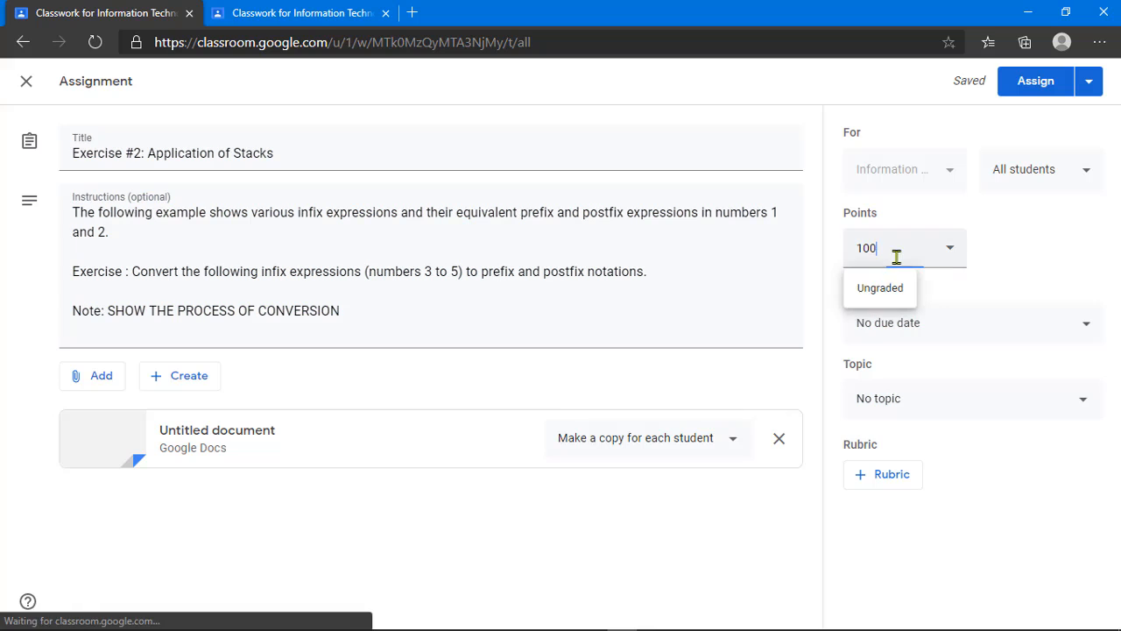
pyautogui.moveTo(890, 249); pyautogui.dragTo(836, 256)
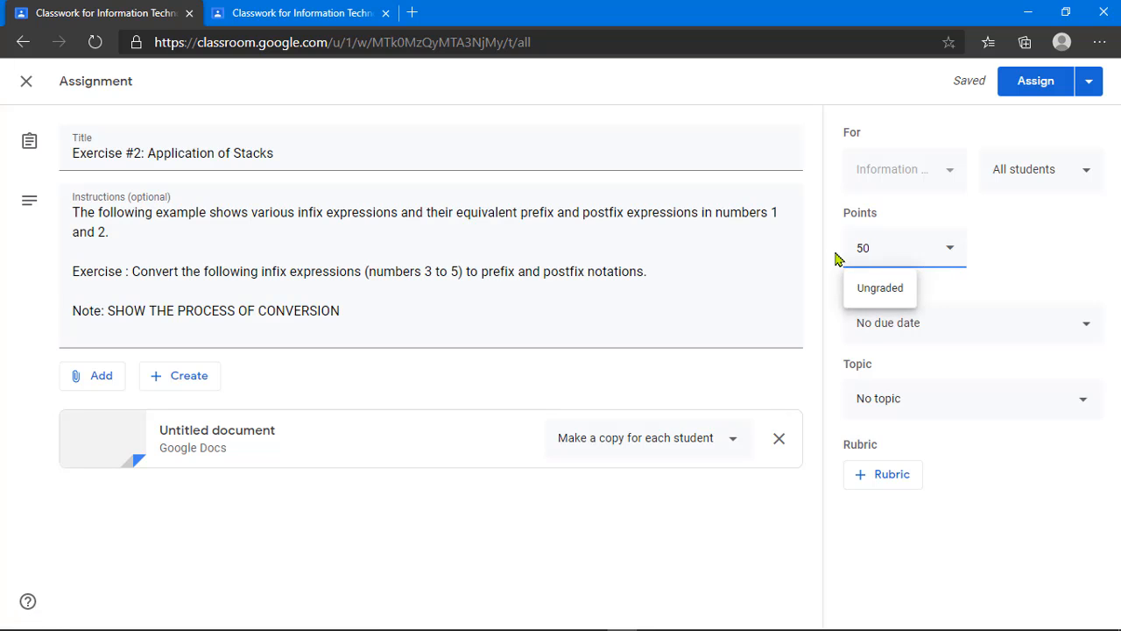
pyautogui.click(769, 290)
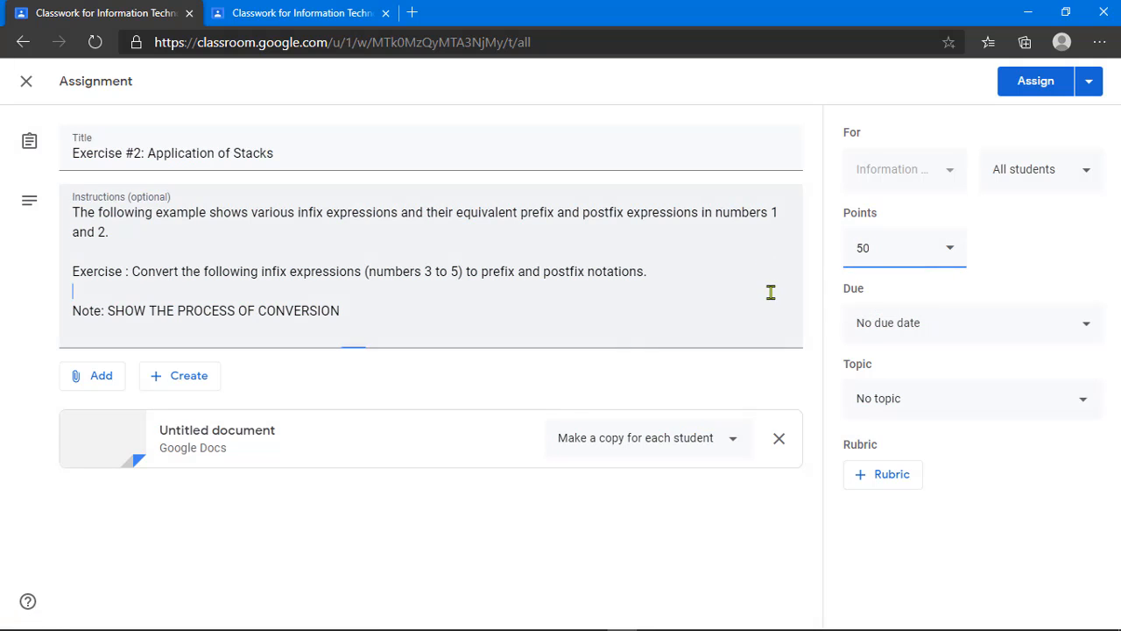
# Step: Set the due date to Wed, Oct 21, 11:59 PM under topic 'Assignments, Quizzes and Exams'
pyautogui.click(919, 333)
pyautogui.click(938, 388)
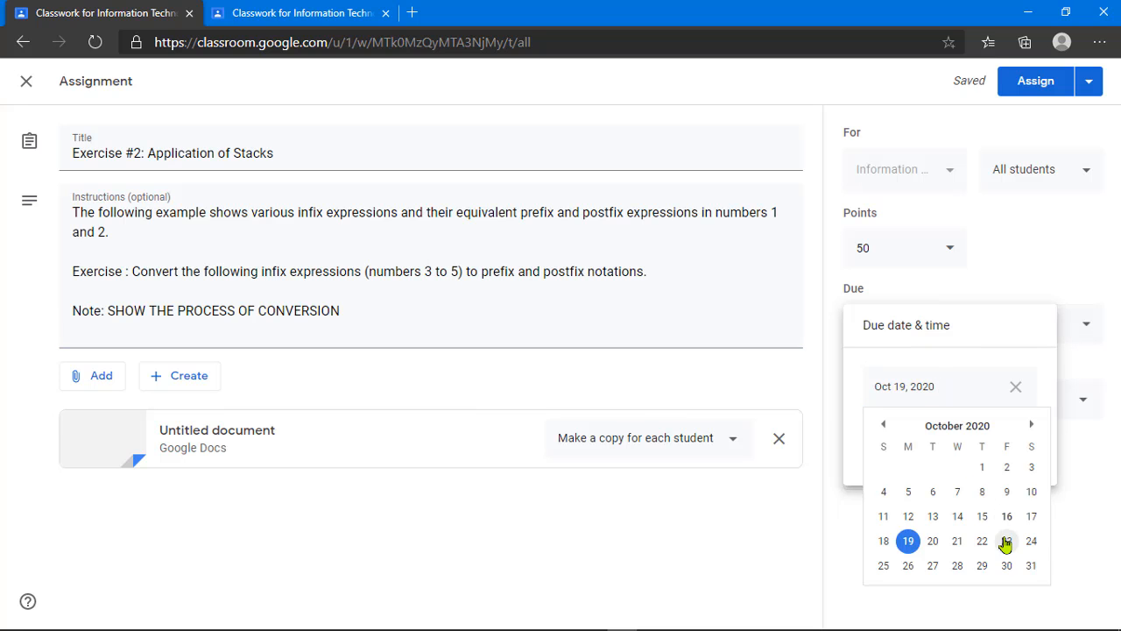
pyautogui.click(957, 541)
pyautogui.click(948, 445)
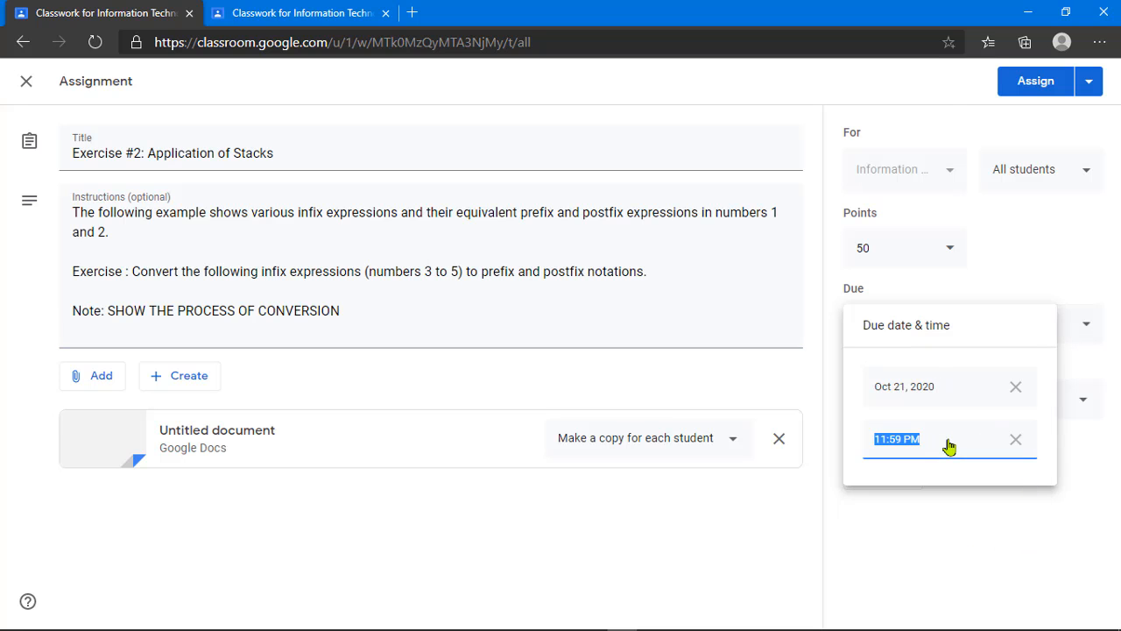
pyautogui.click(831, 459)
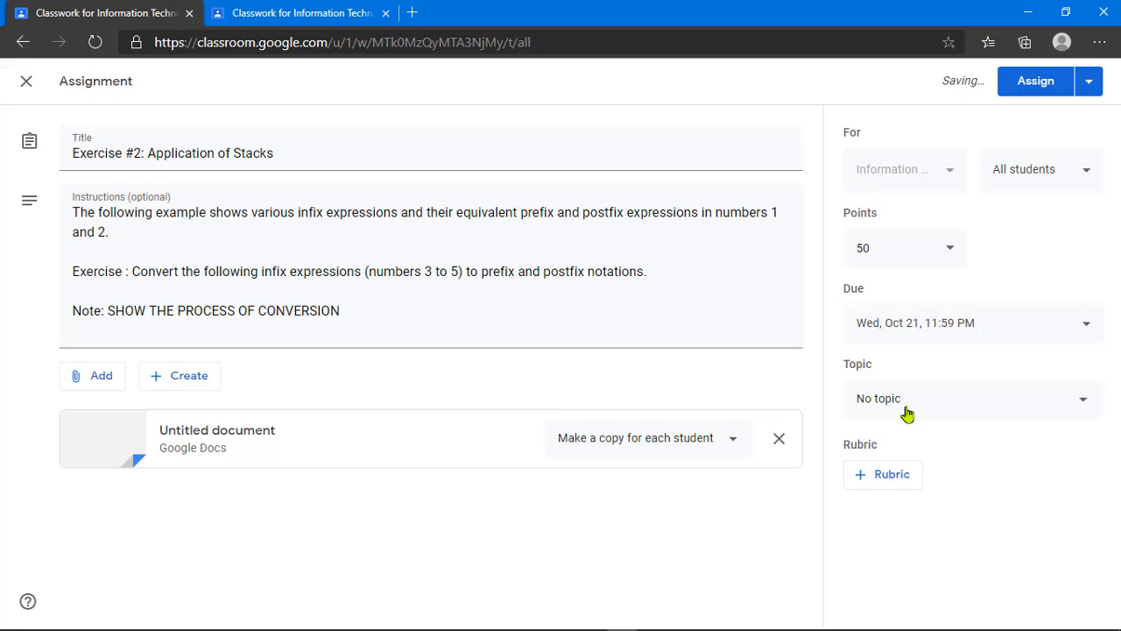
pyautogui.click(907, 413)
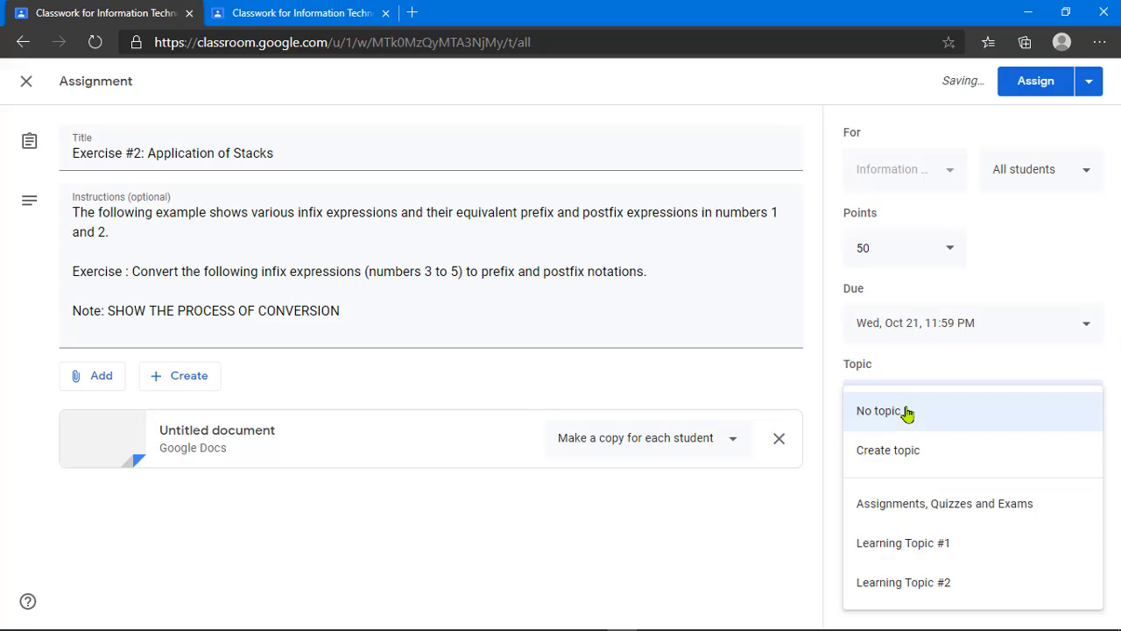
pyautogui.click(954, 514)
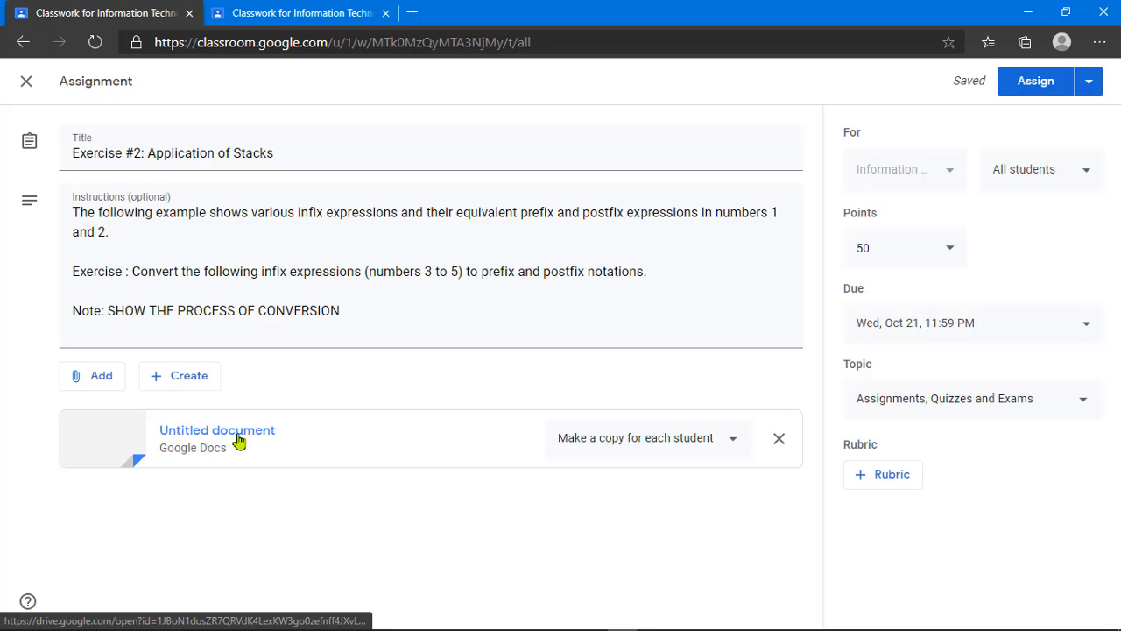
# Step: Assign Exercise #2: Application of Stacks to the class
pyautogui.click(1026, 80)
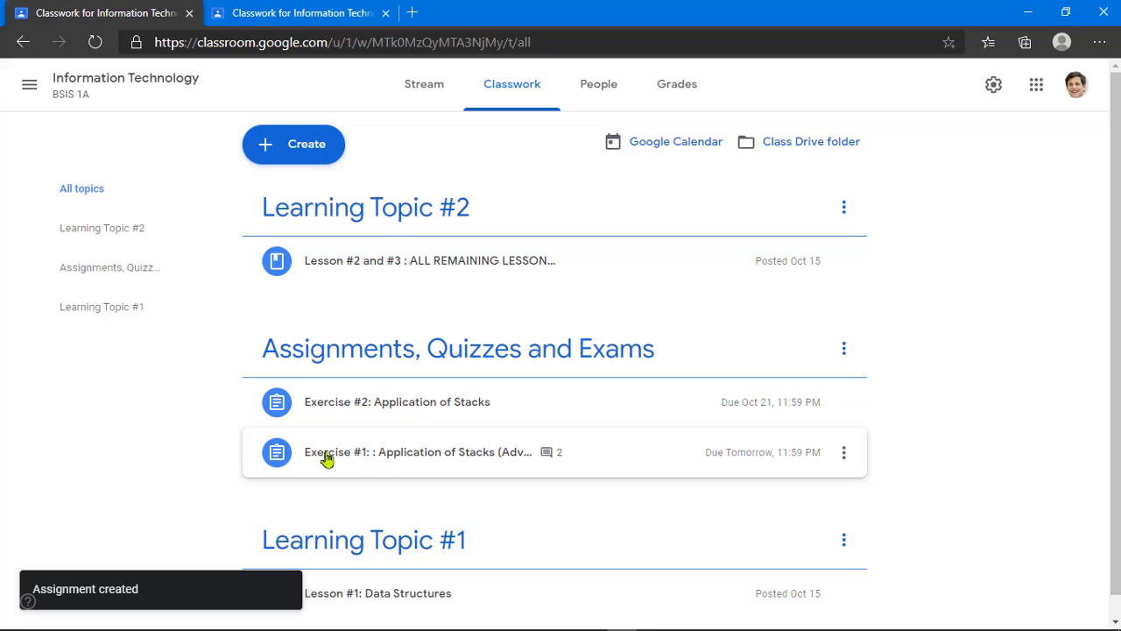
pyautogui.click(328, 143)
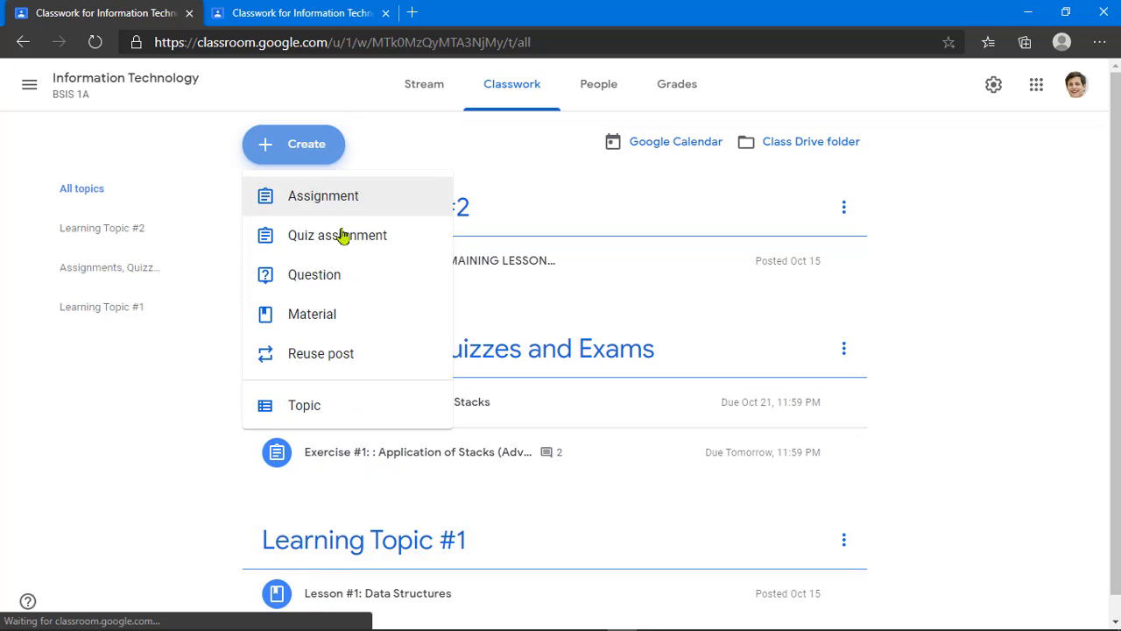
pyautogui.click(425, 161)
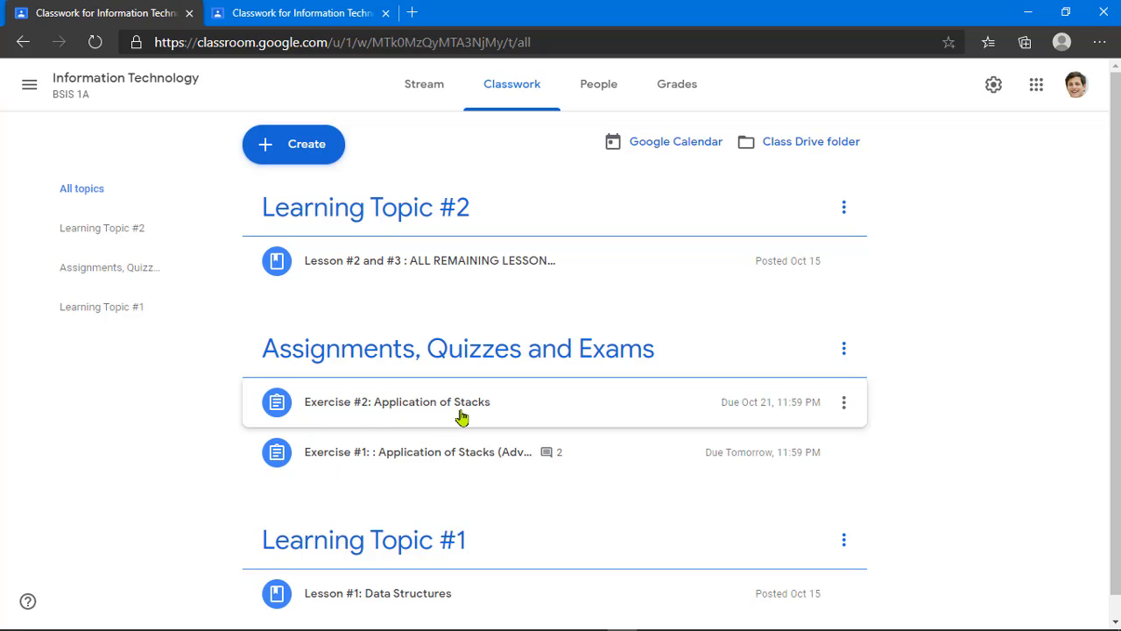
# Step: Review the Exercise #2 and Exercise #1 details, then switch to the student's view
pyautogui.click(512, 418)
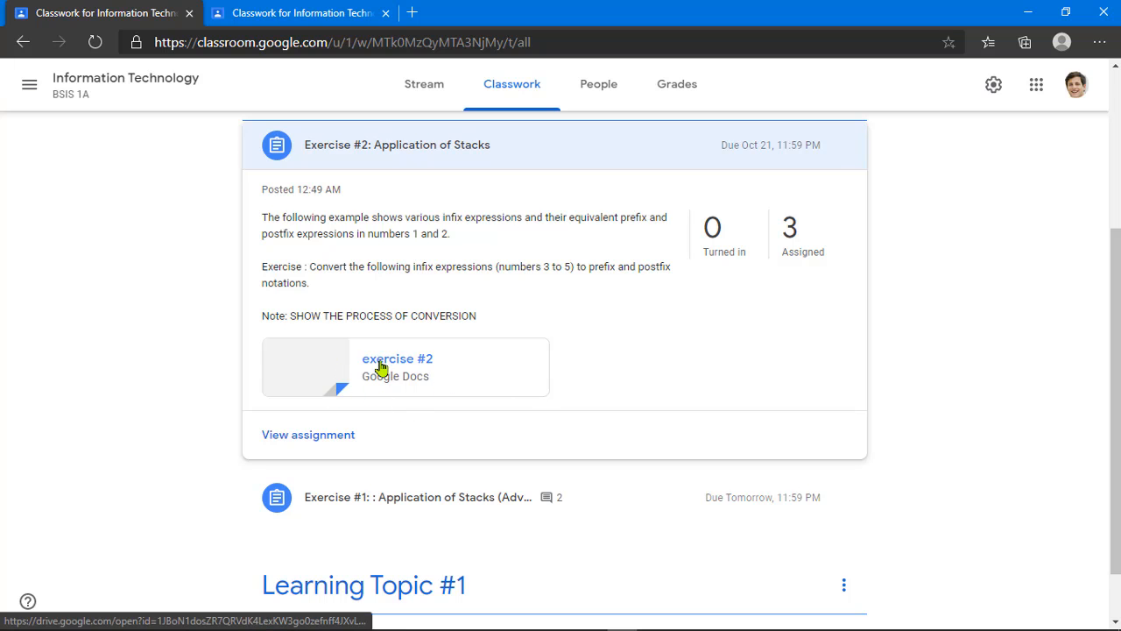
pyautogui.click(418, 151)
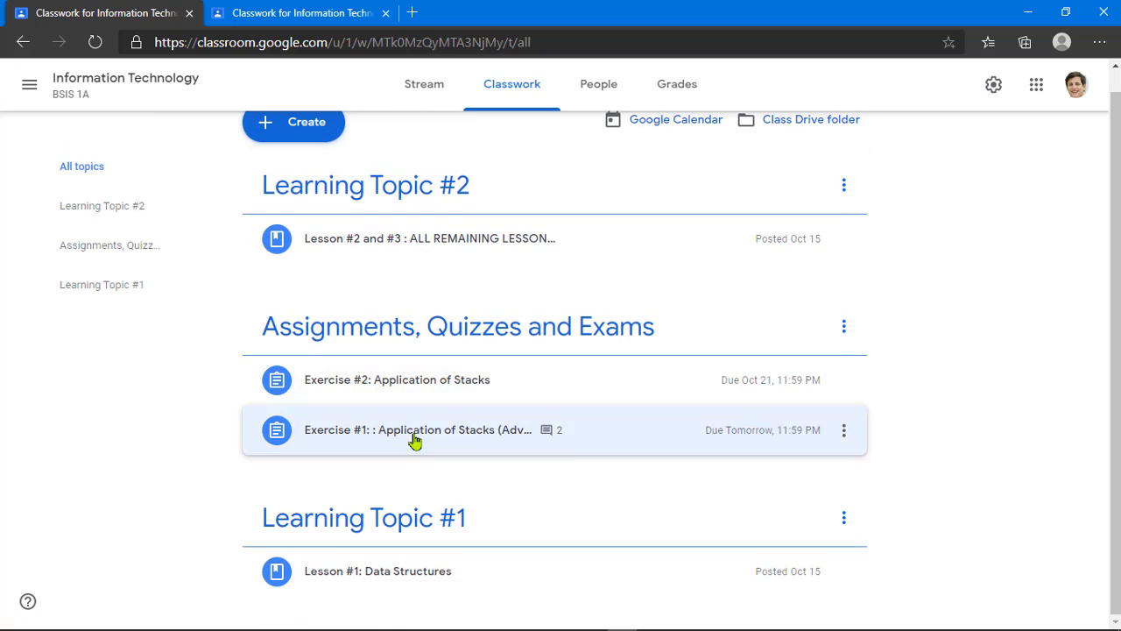
pyautogui.click(415, 440)
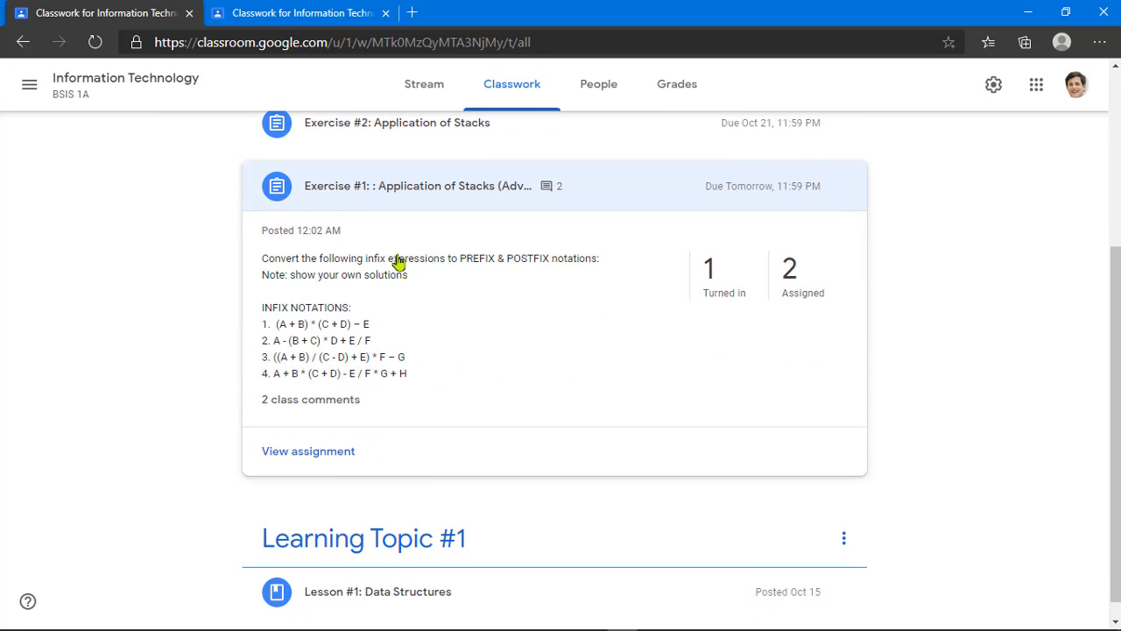
pyautogui.click(394, 198)
pyautogui.click(435, 377)
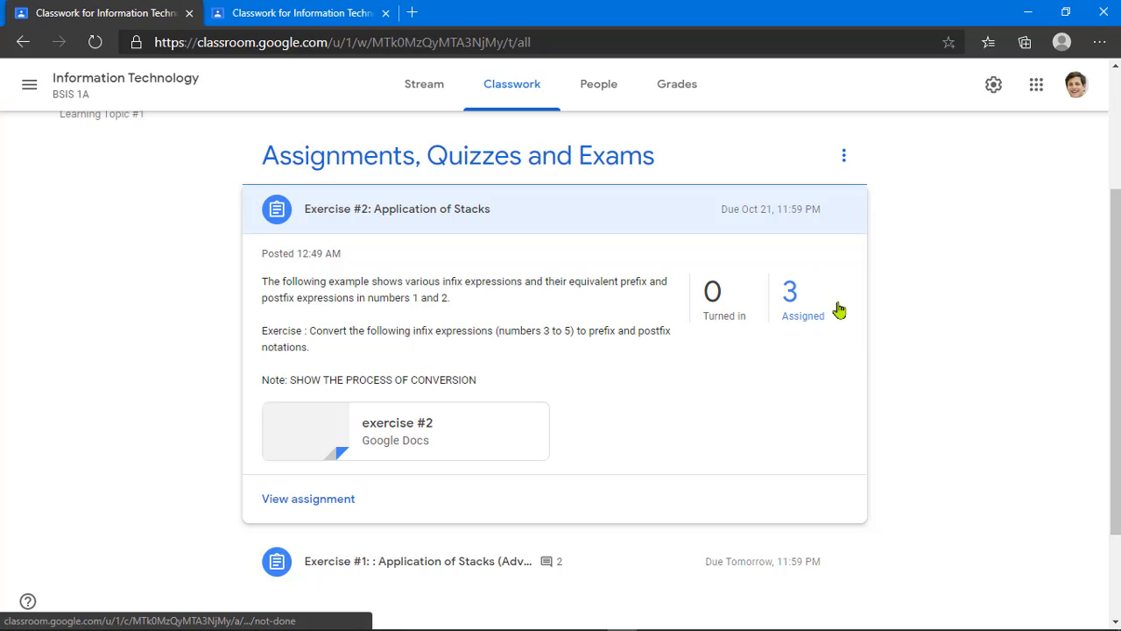
pyautogui.click(466, 218)
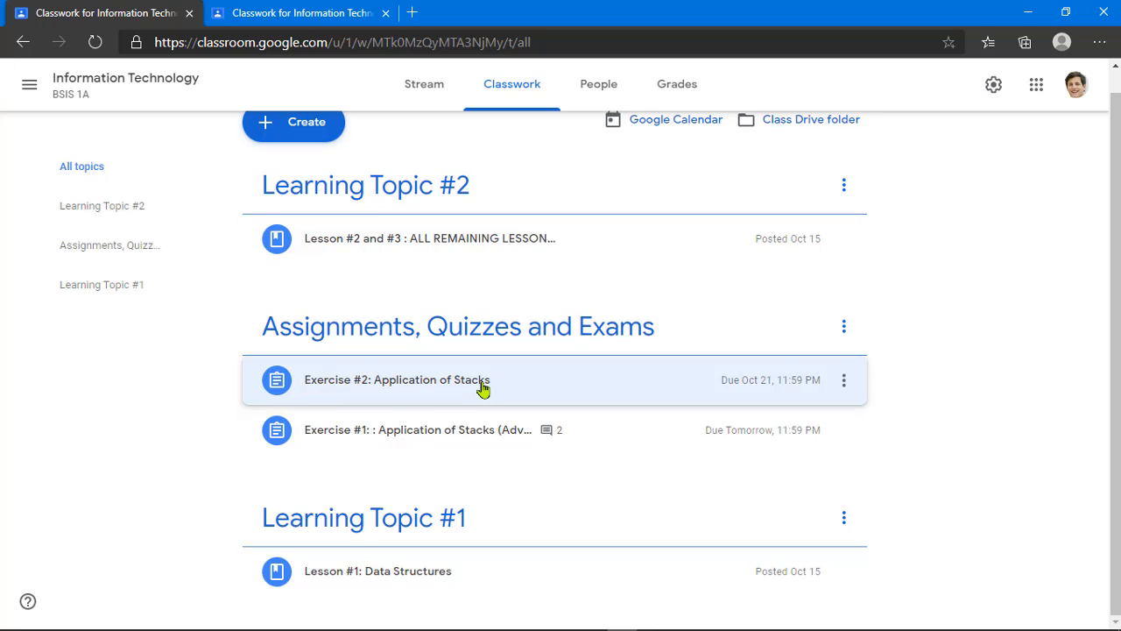
pyautogui.click(292, 20)
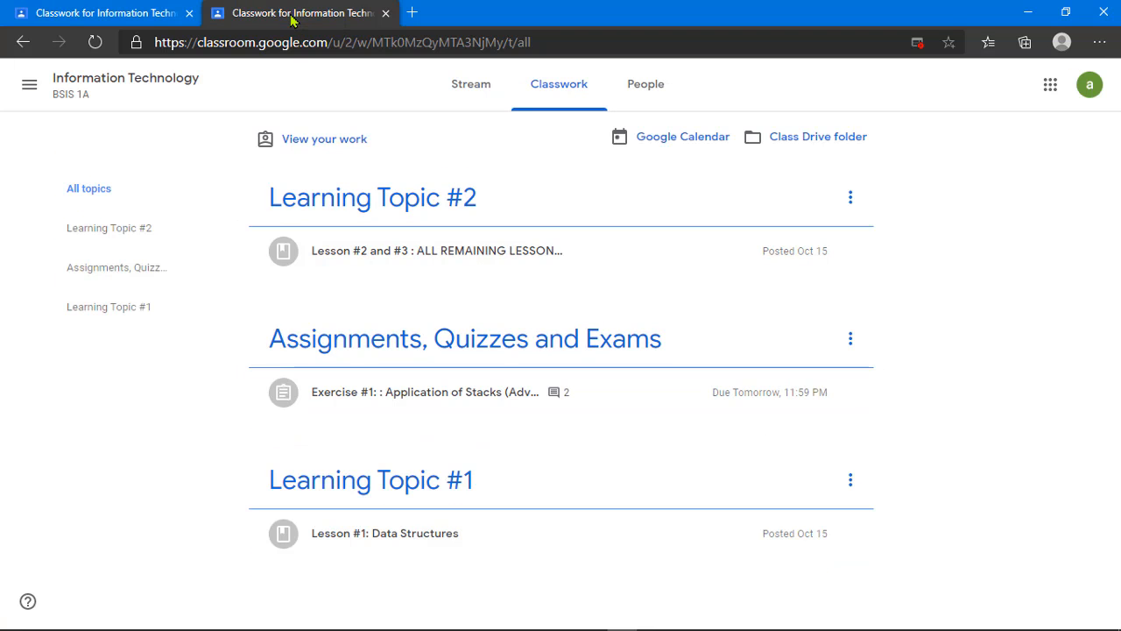
# Step: As the student, verify the signed-in account and open the Exercise #2 document copy
pyautogui.click(1076, 84)
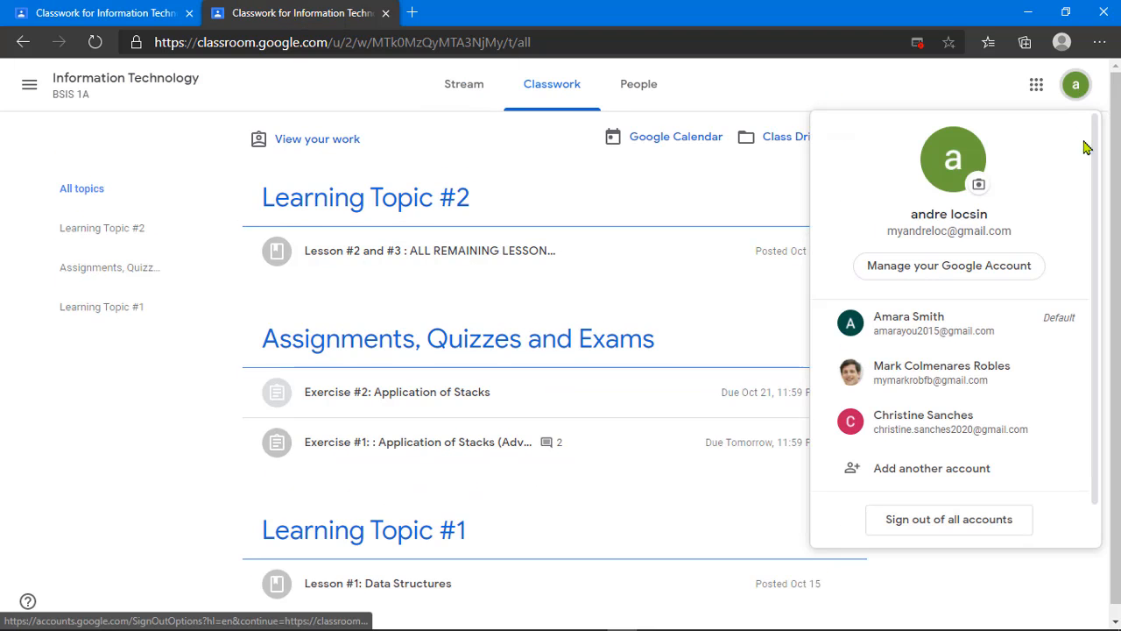
pyautogui.click(795, 92)
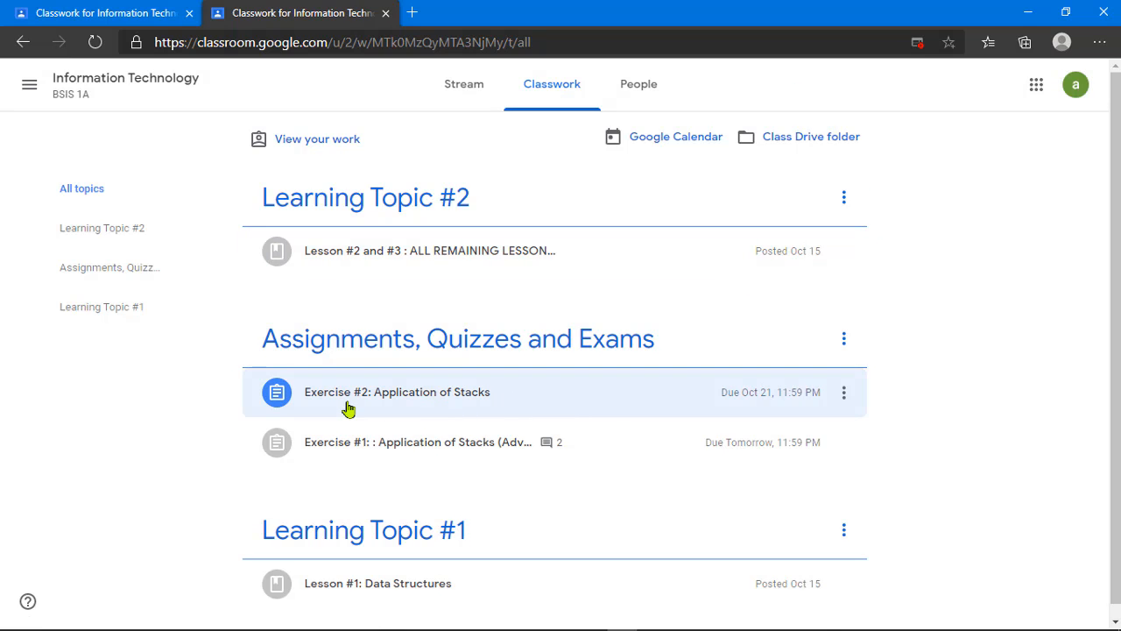
pyautogui.click(547, 413)
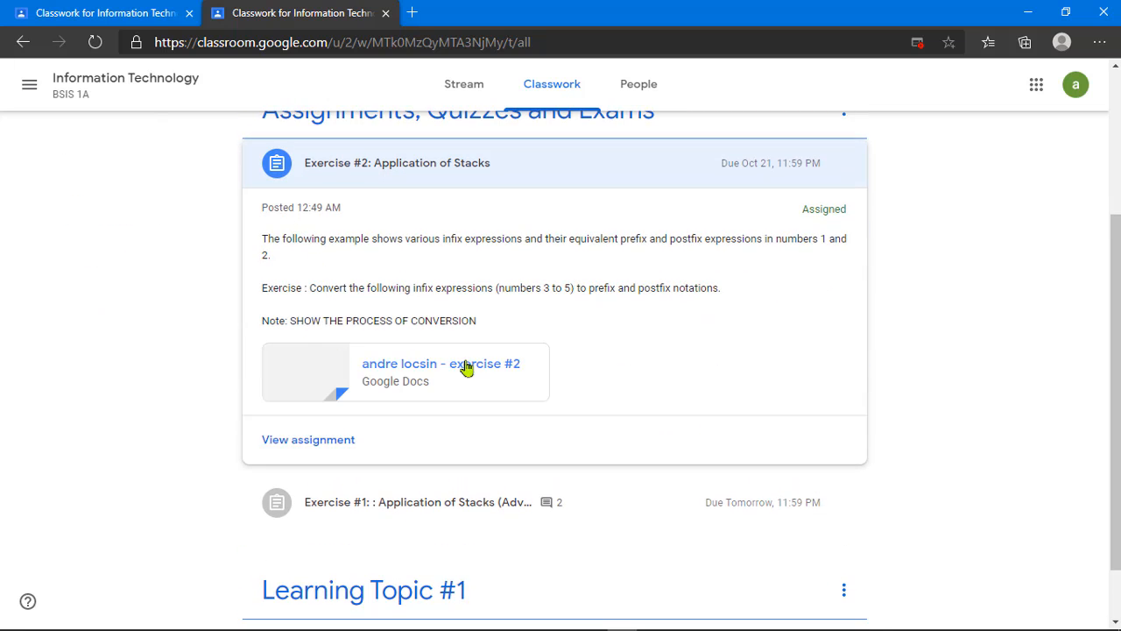
pyautogui.scroll(1, 528, 286)
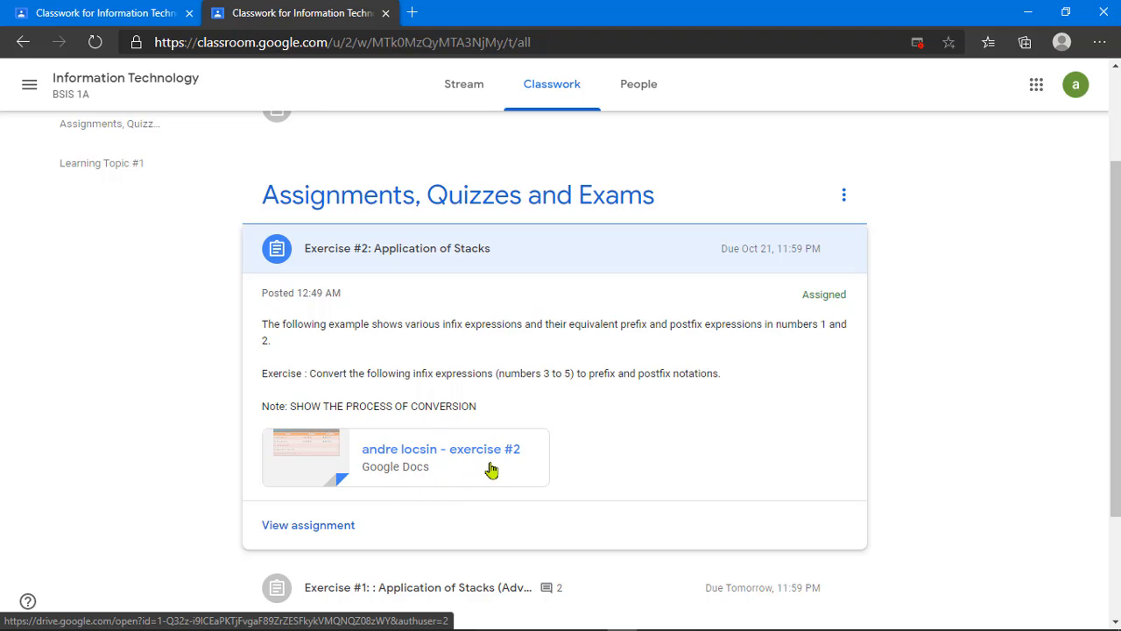
pyautogui.click(463, 461)
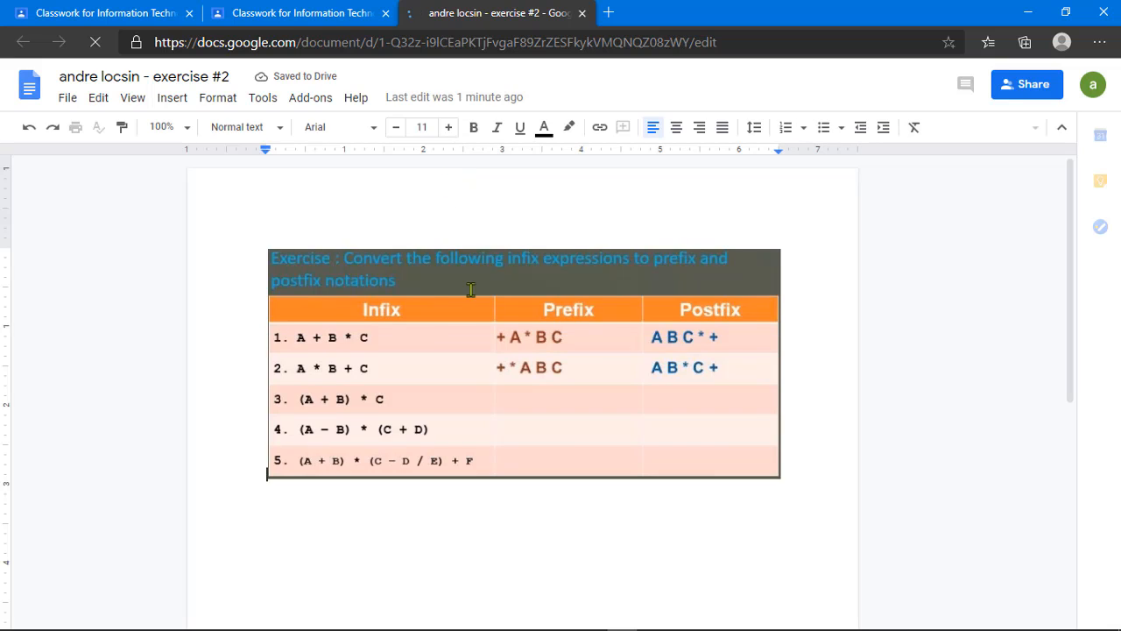
# Step: Add the Answer #1 and Answer #2 headings on new lines below the exercise table
pyautogui.click(469, 262)
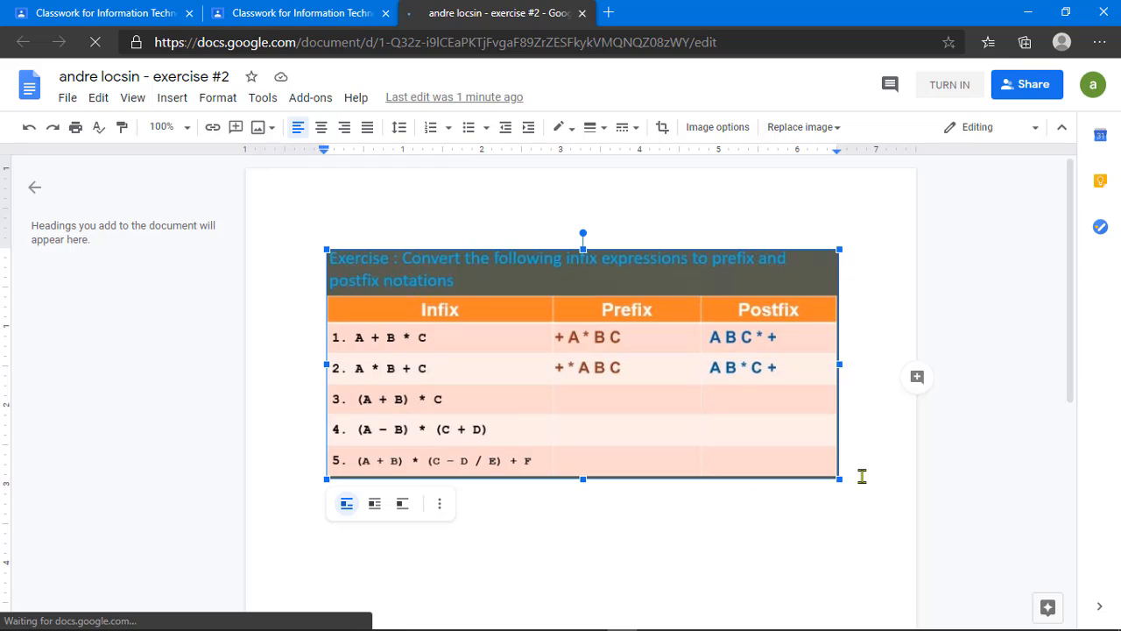
pyautogui.click(531, 527)
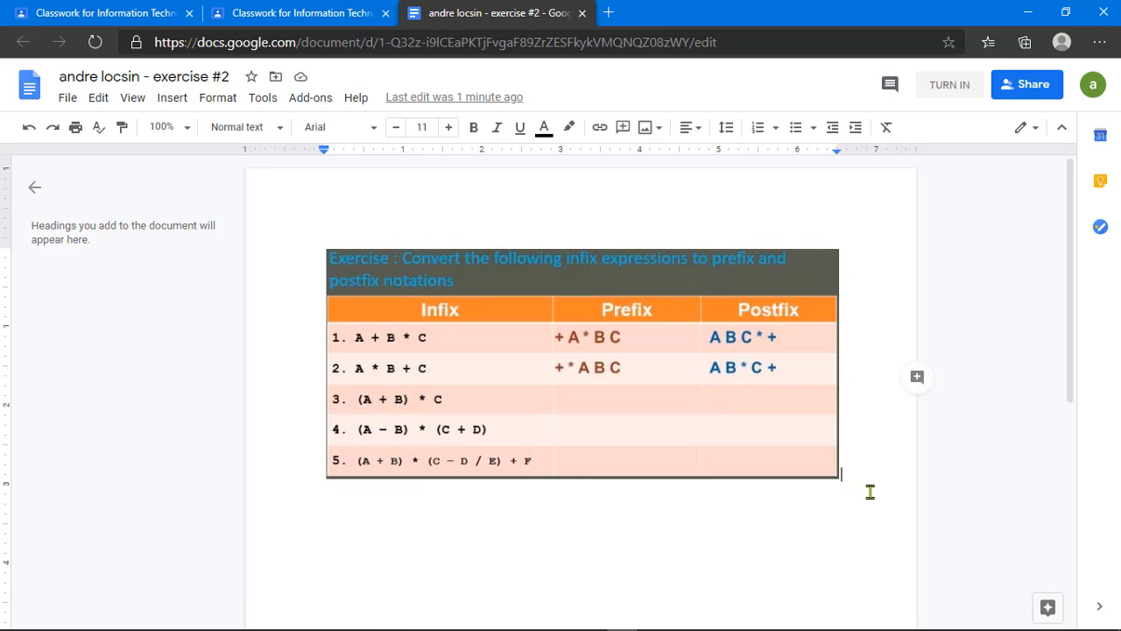
pyautogui.press('Return')
pyautogui.press('Return')
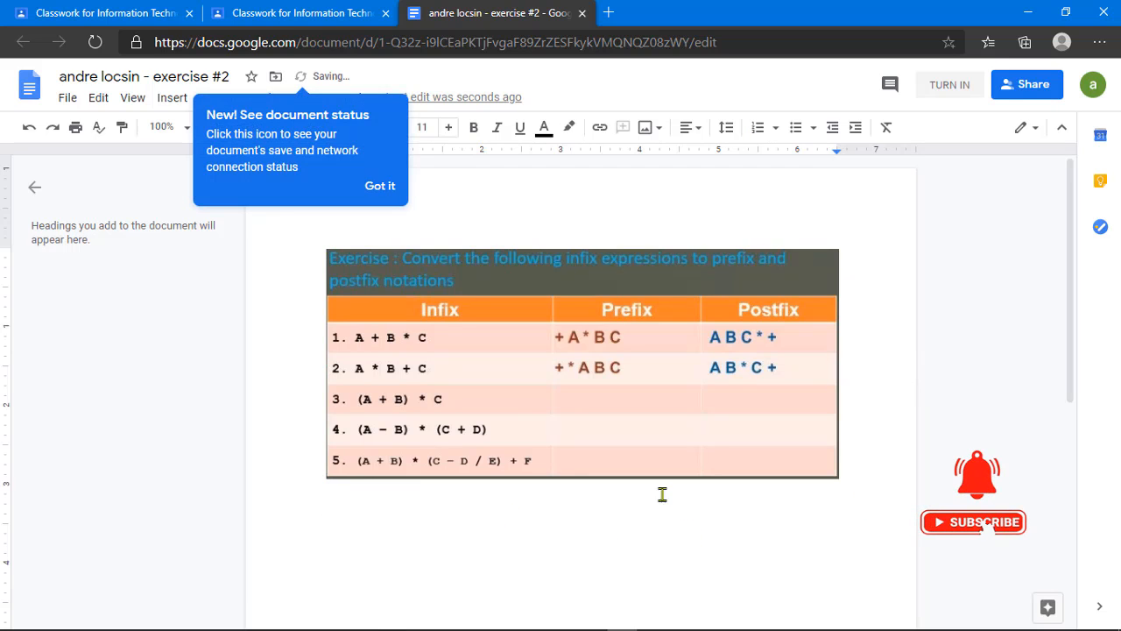
pyautogui.scroll(-2, 377, 510)
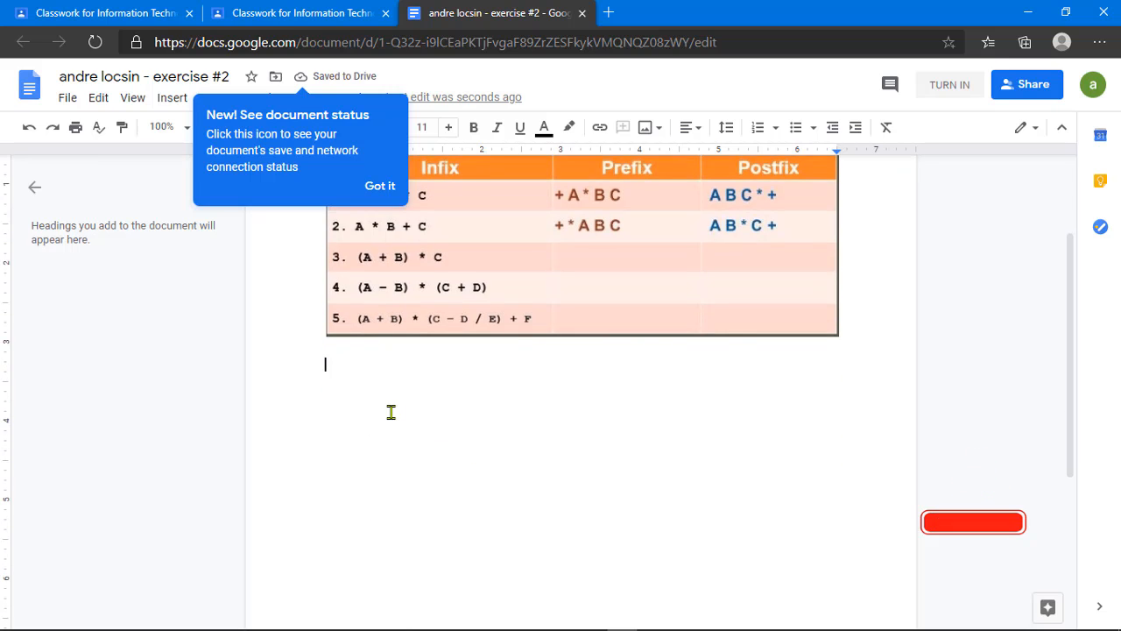
pyautogui.scroll(1, 391, 412)
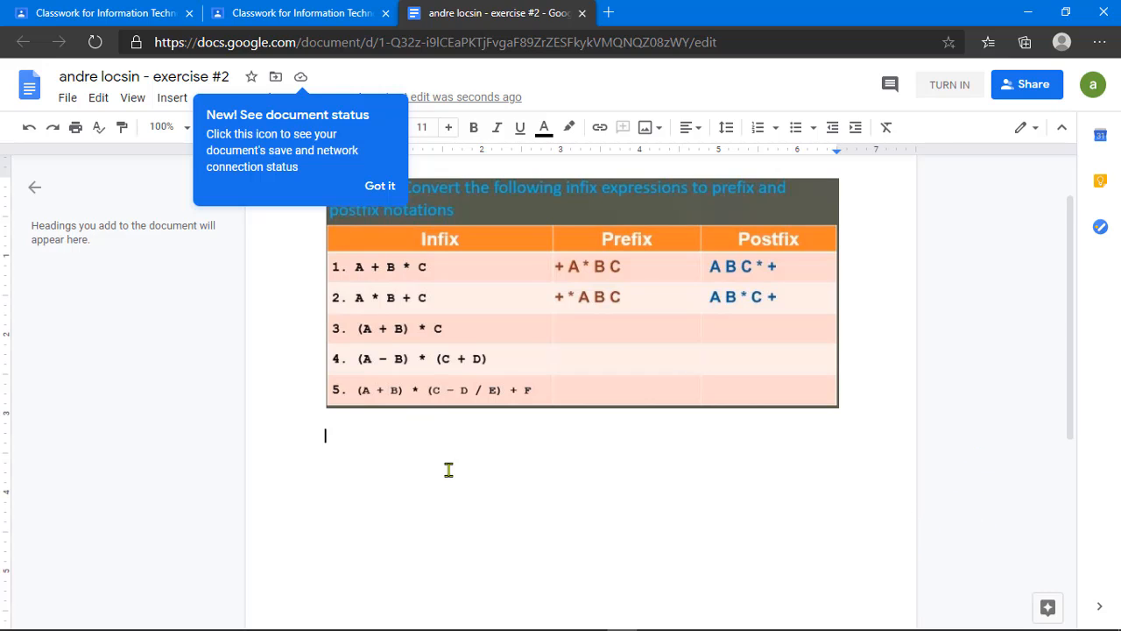
pyautogui.write('anx')
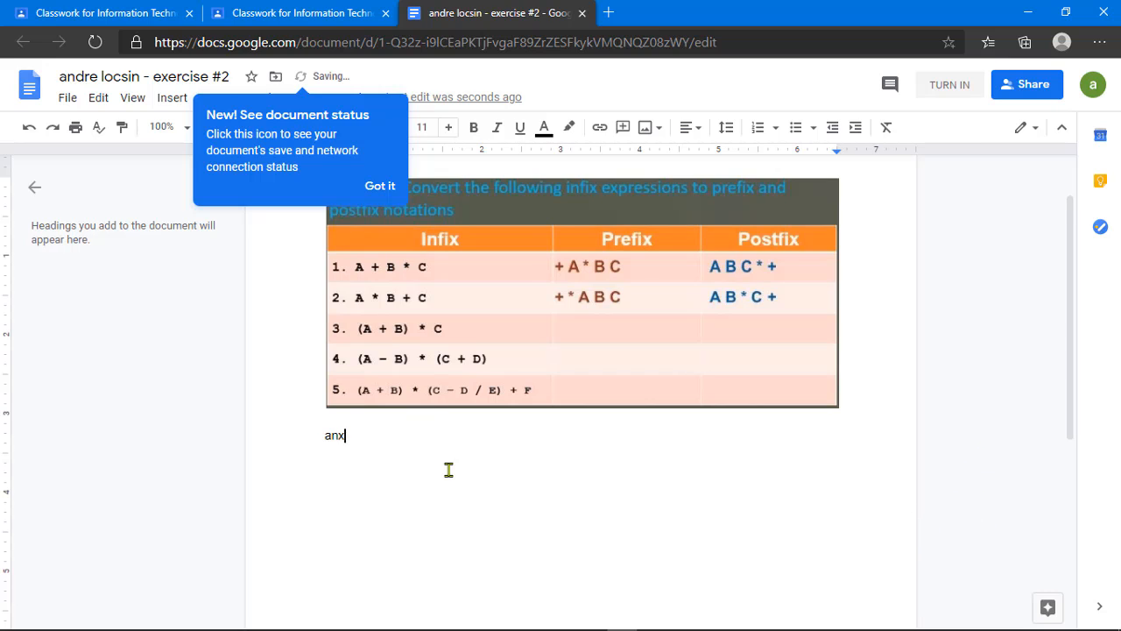
pyautogui.write('er #1:')
pyautogui.press('Return')
pyautogui.write('b')
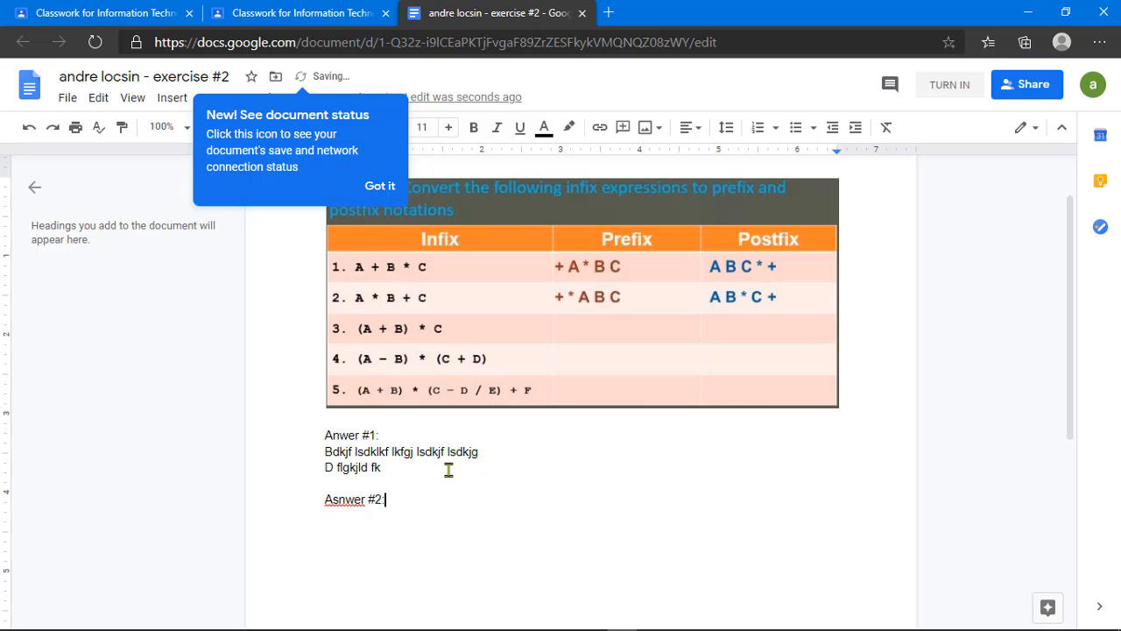
# Step: Correct 'Asnwer' to 'Answer' and type two lines of placeholder answer text
pyautogui.rightClick(361, 500)
pyautogui.click(426, 324)
pyautogui.doubleClick(421, 530)
pyautogui.write('kjlksjglsdf; gdfj;gj sd;lfjg ;ldfksjg kjdsflkg jdflskjg ')
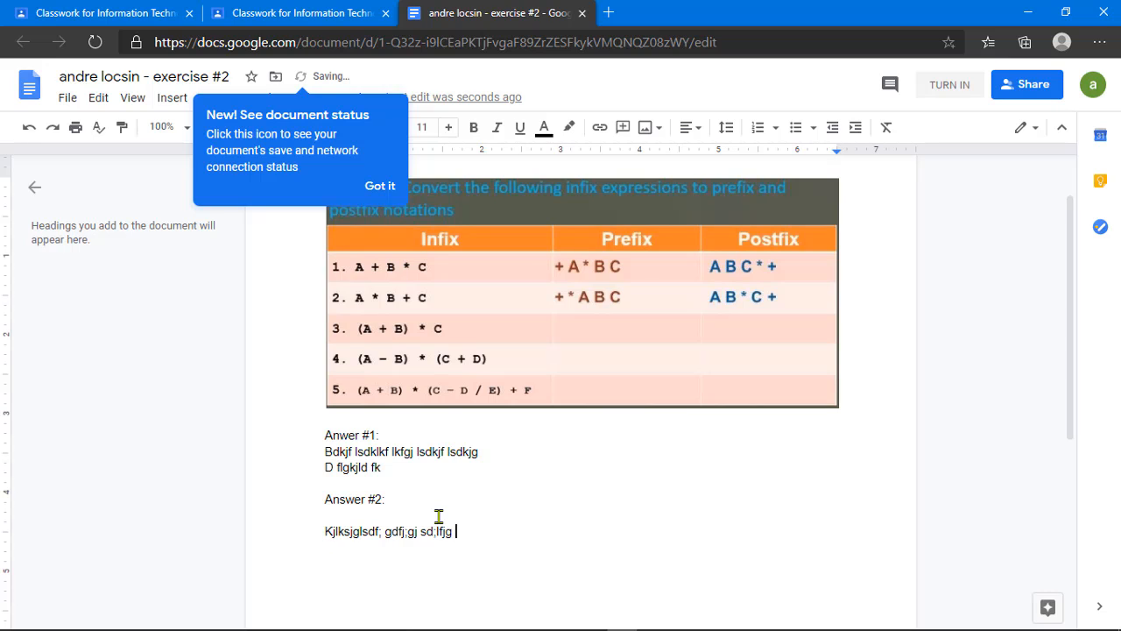
pyautogui.write('ldskfjg l;sdfkjg ljsdfgk')
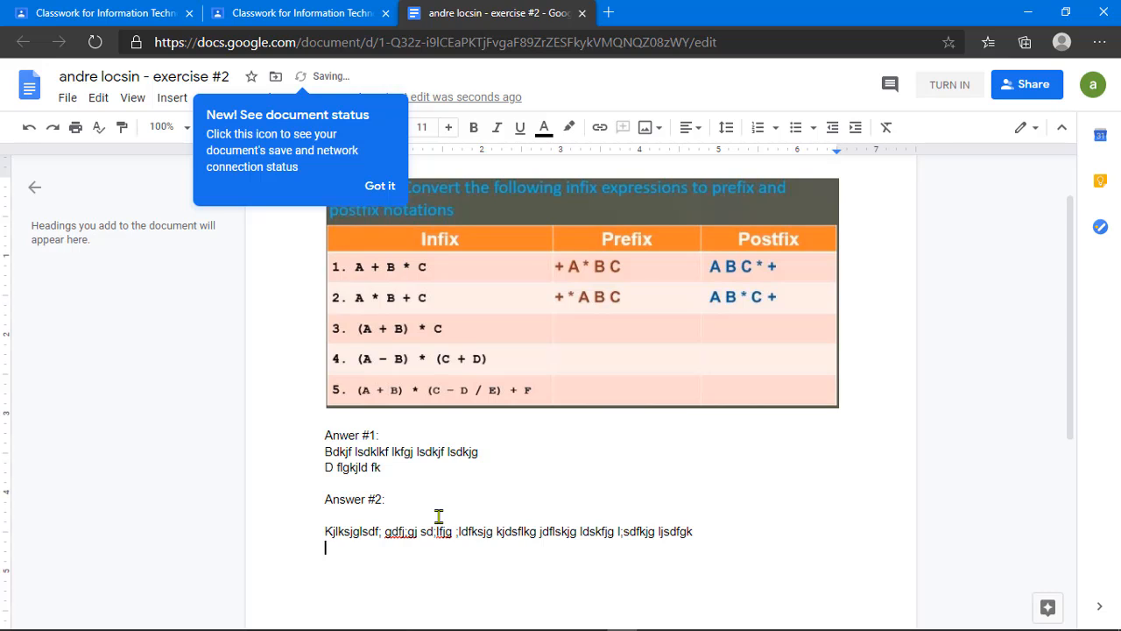
pyautogui.press('Return')
pyautogui.write('Dsf lgkjlksdf ksdf jlgkjs fdlgkjdfkl')
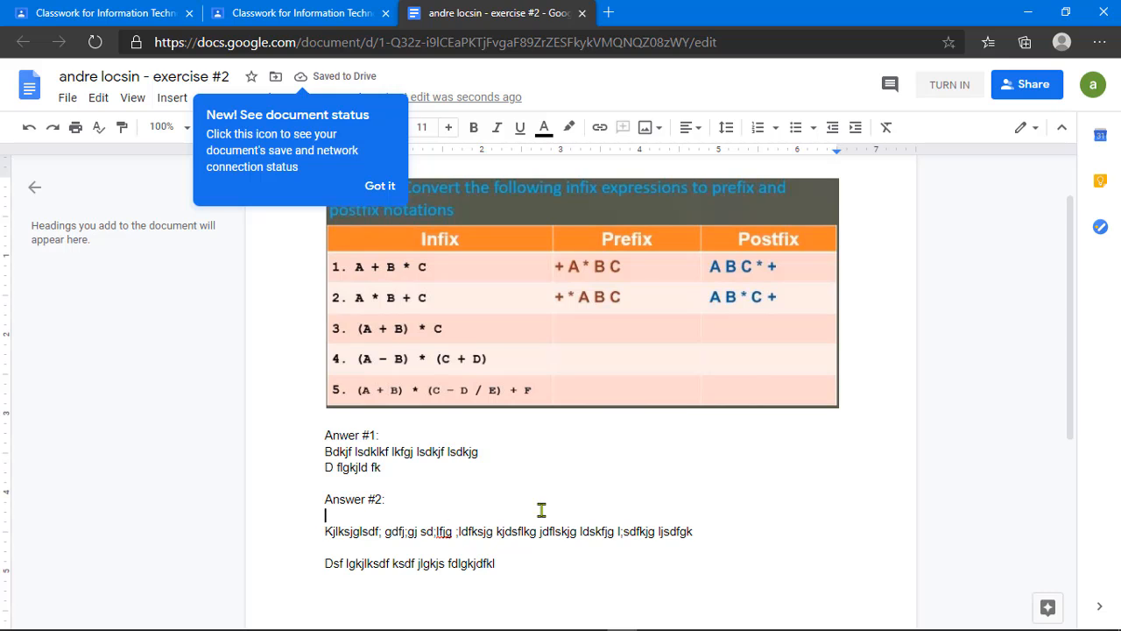
pyautogui.scroll(1, 541, 509)
pyautogui.scroll(-1, 542, 507)
# Step: Close the document, switch student accounts, and open the Information Technology BSIS 1A Classwork page
pyautogui.click(581, 13)
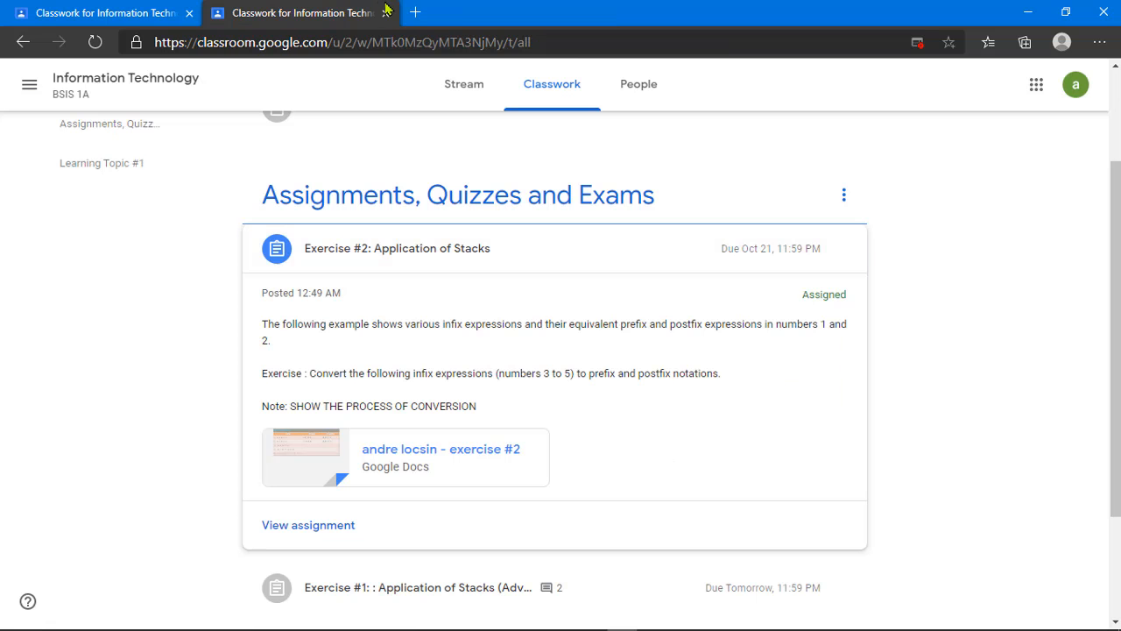
pyautogui.click(436, 255)
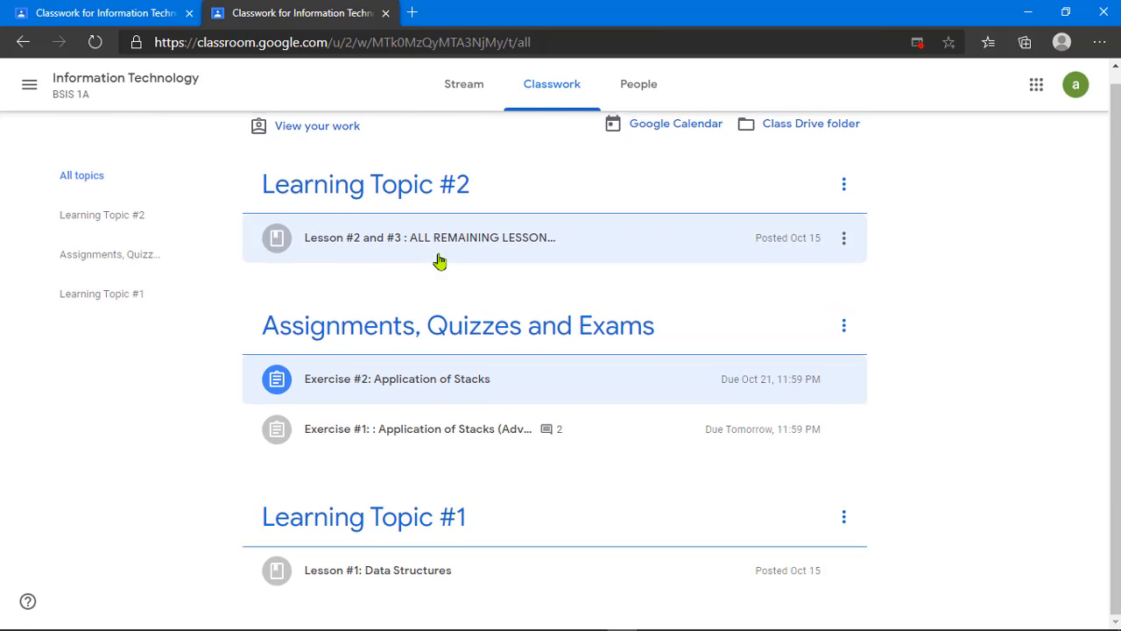
pyautogui.click(1079, 93)
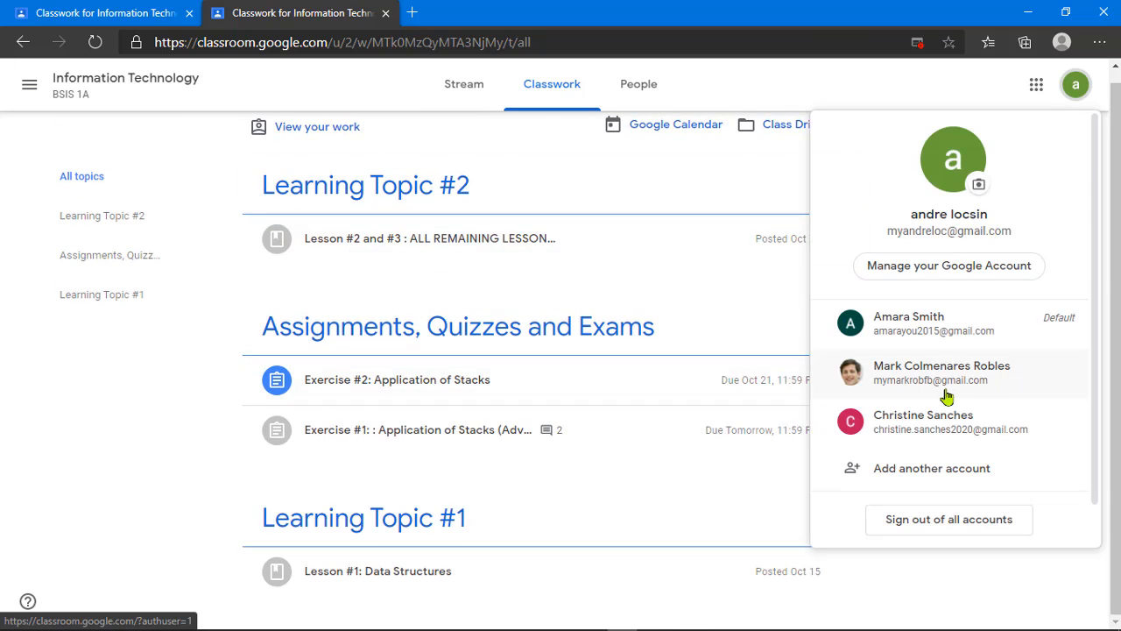
pyautogui.click(957, 331)
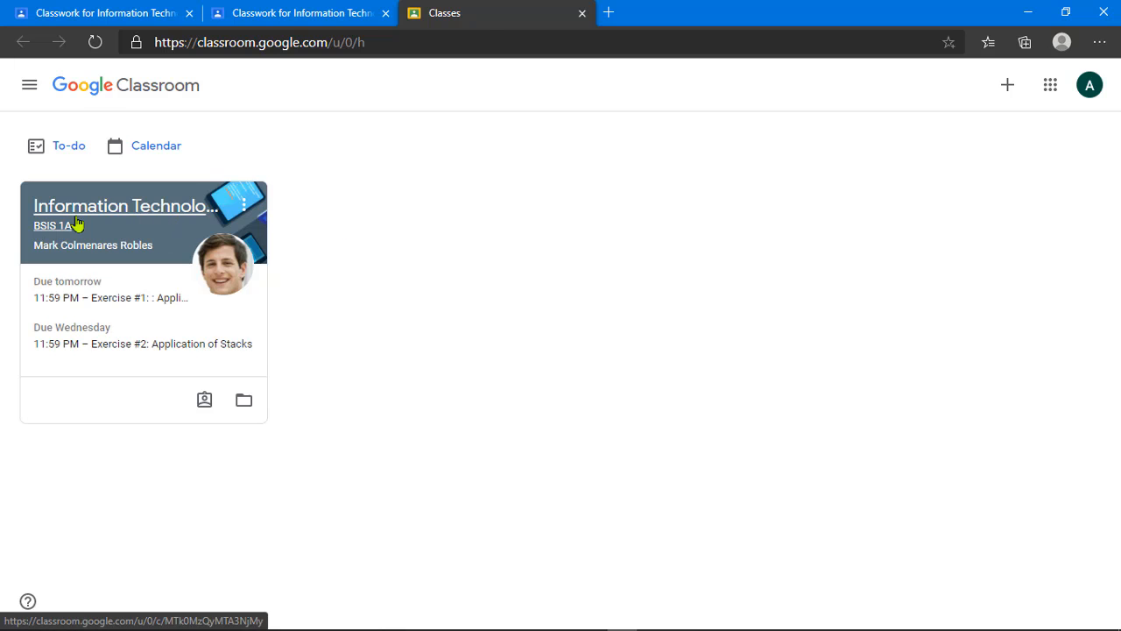
pyautogui.click(103, 208)
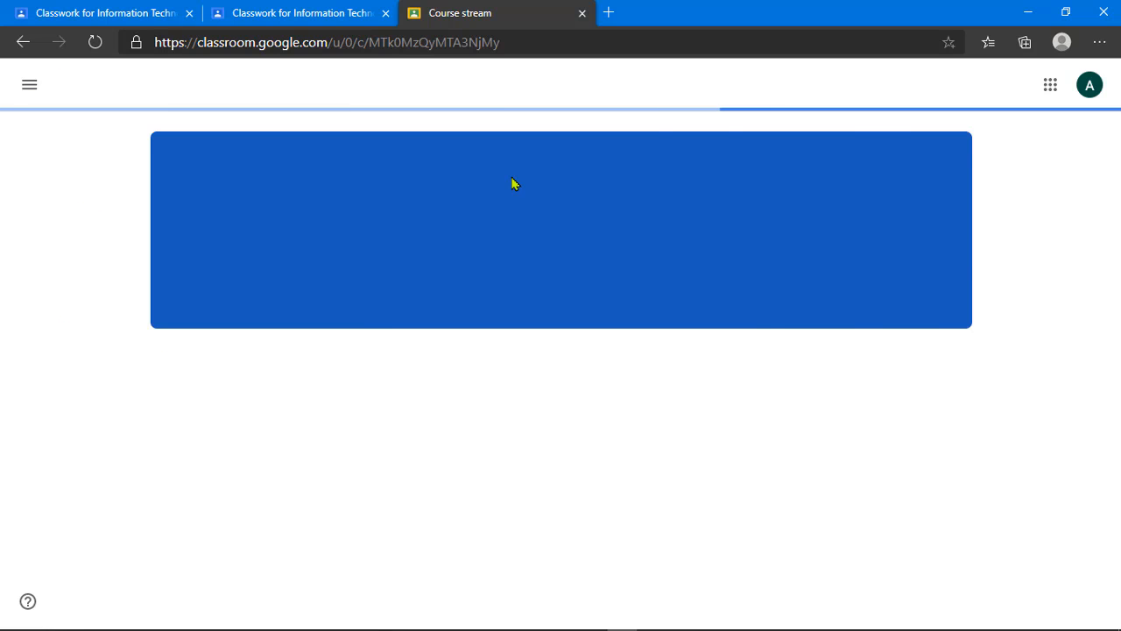
pyautogui.click(567, 85)
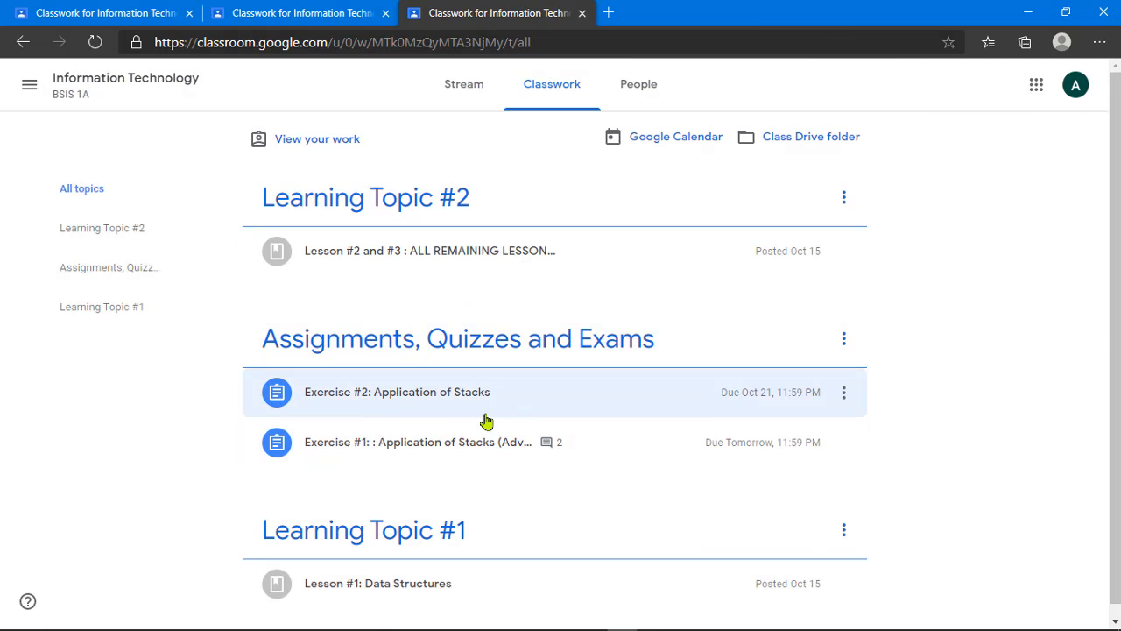
# Step: Expand Exercise #2 in both student accounts' Classwork pages to show the attached exercise #2 document
pyautogui.click(528, 408)
pyautogui.scroll(-2, 523, 408)
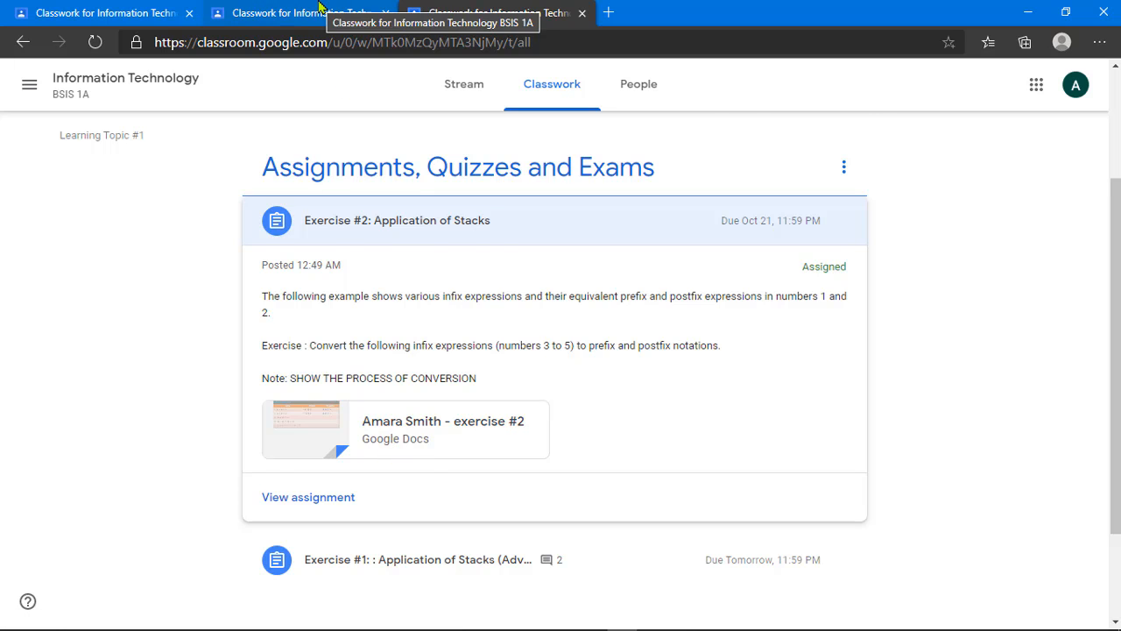
pyautogui.click(376, 11)
pyautogui.click(438, 391)
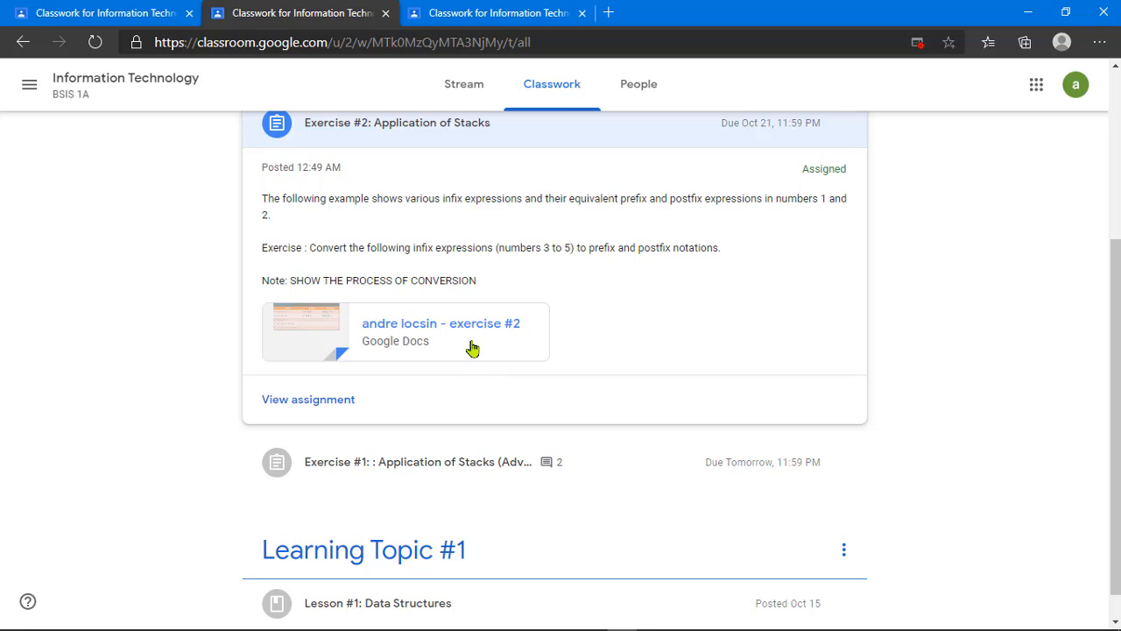
pyautogui.scroll(1, 470, 347)
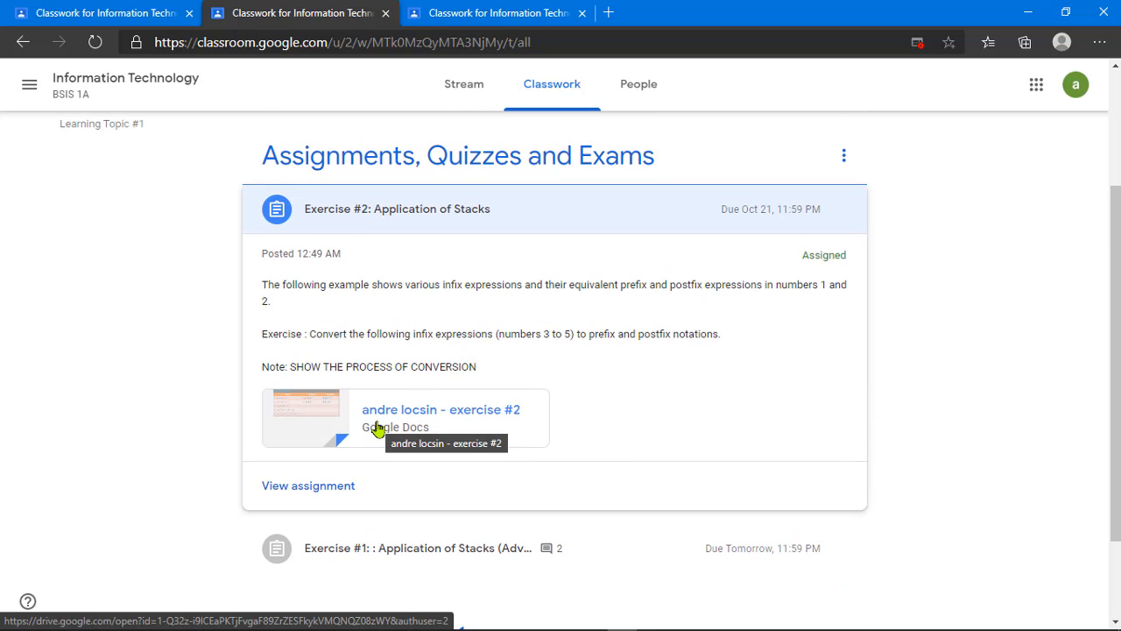
pyautogui.hotkey('ctrl', 'Tab')
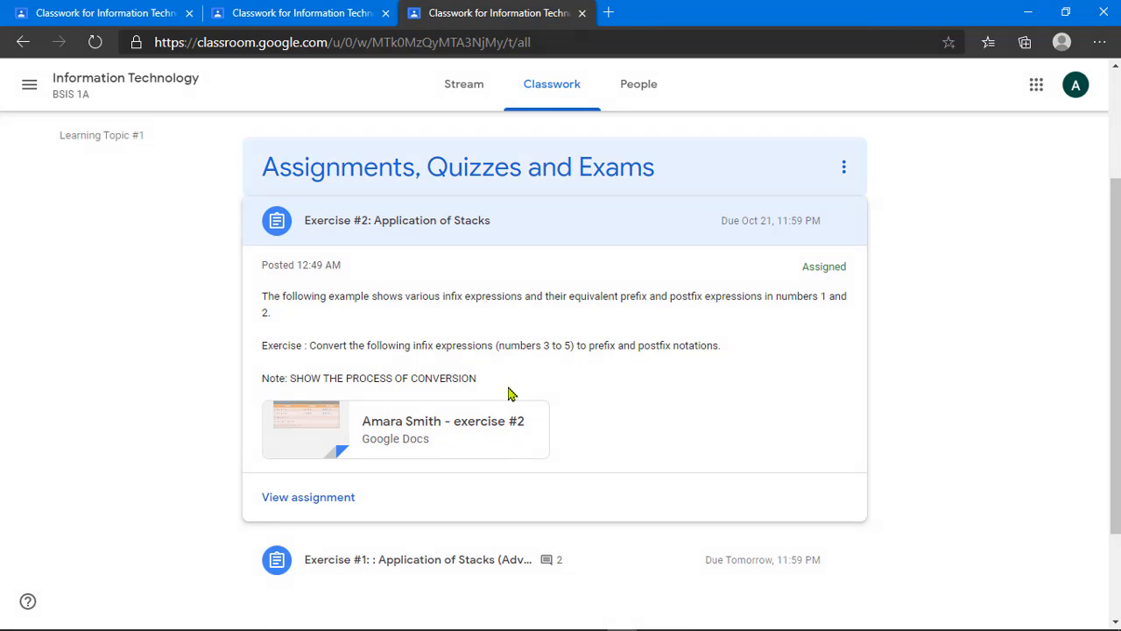
# Step: Open the attached exercise #2 doc and add an 'answer #1:' heading with two placeholder lines below the table
pyautogui.click(471, 436)
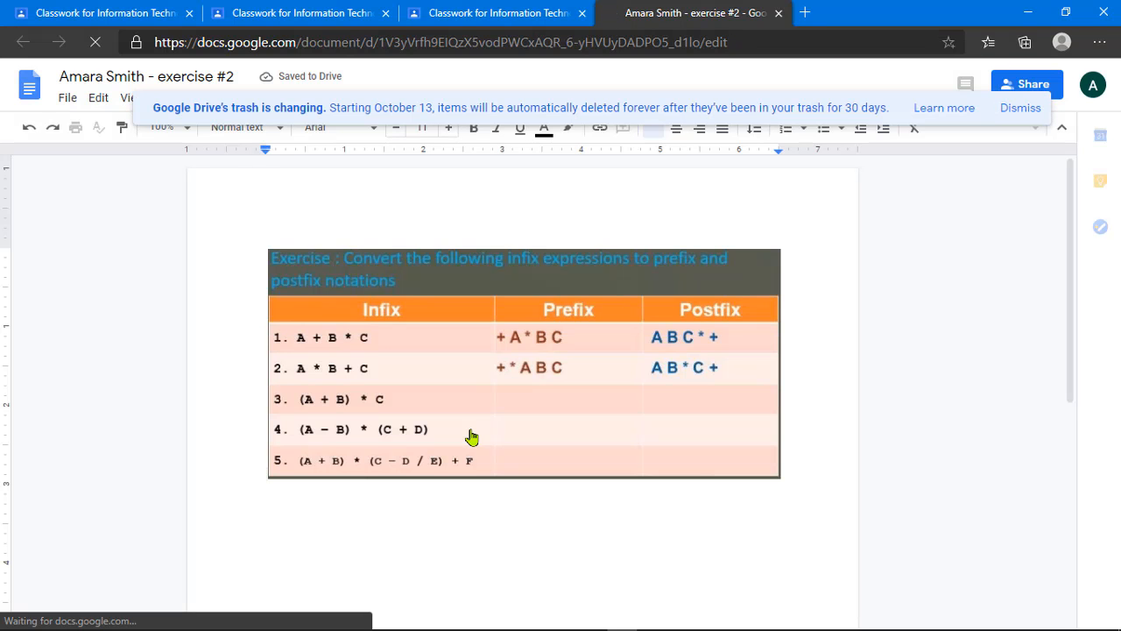
pyautogui.scroll(-2, 478, 460)
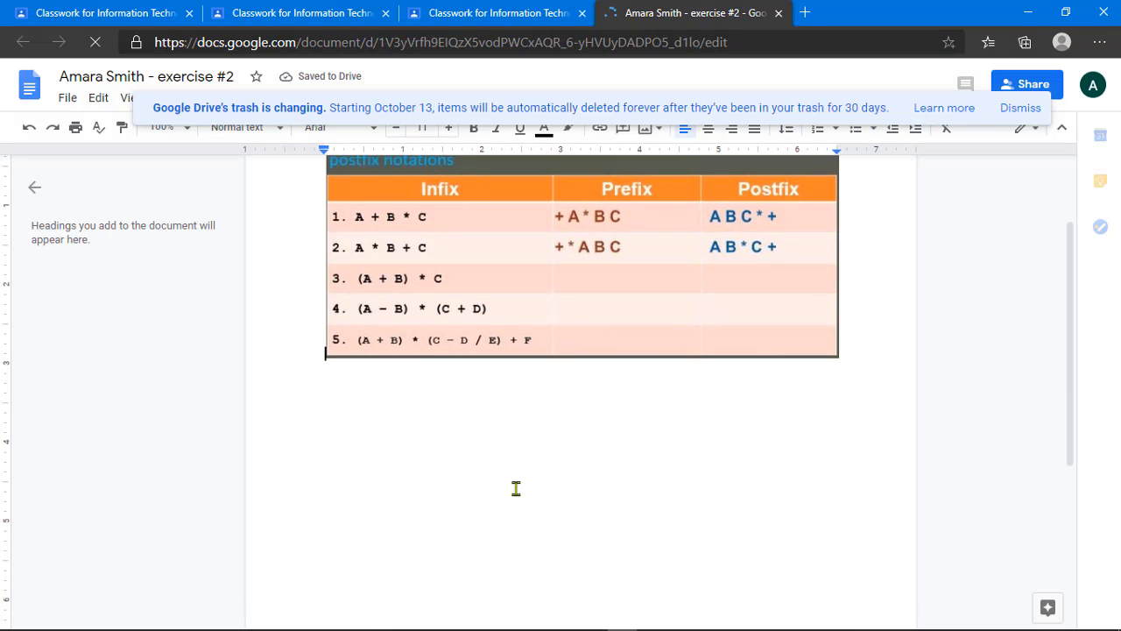
pyautogui.click(887, 362)
pyautogui.press('Return')
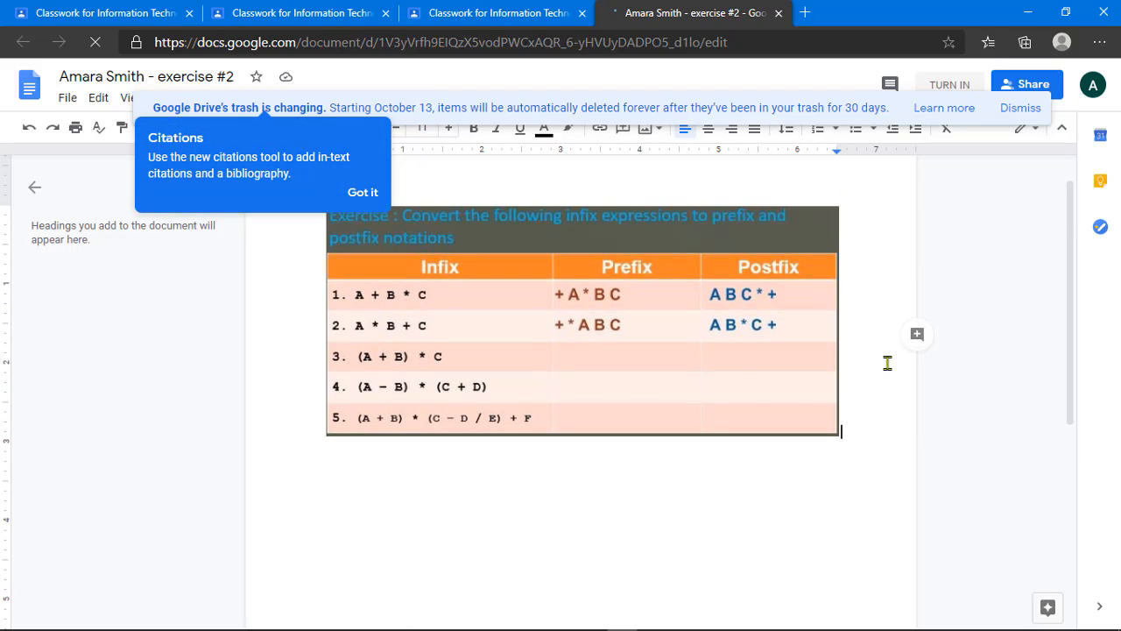
pyautogui.write('ans')
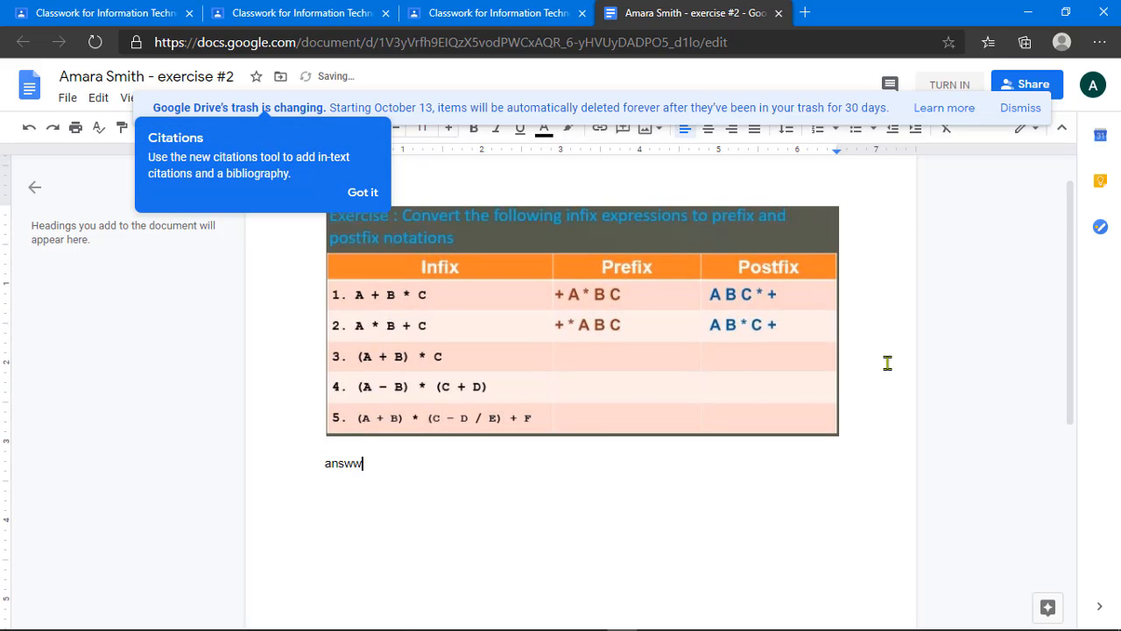
pyautogui.write('wer #1:')
pyautogui.press('Return')
pyautogui.write('Fdkjg ;lsdfjg;lkdsjf,')
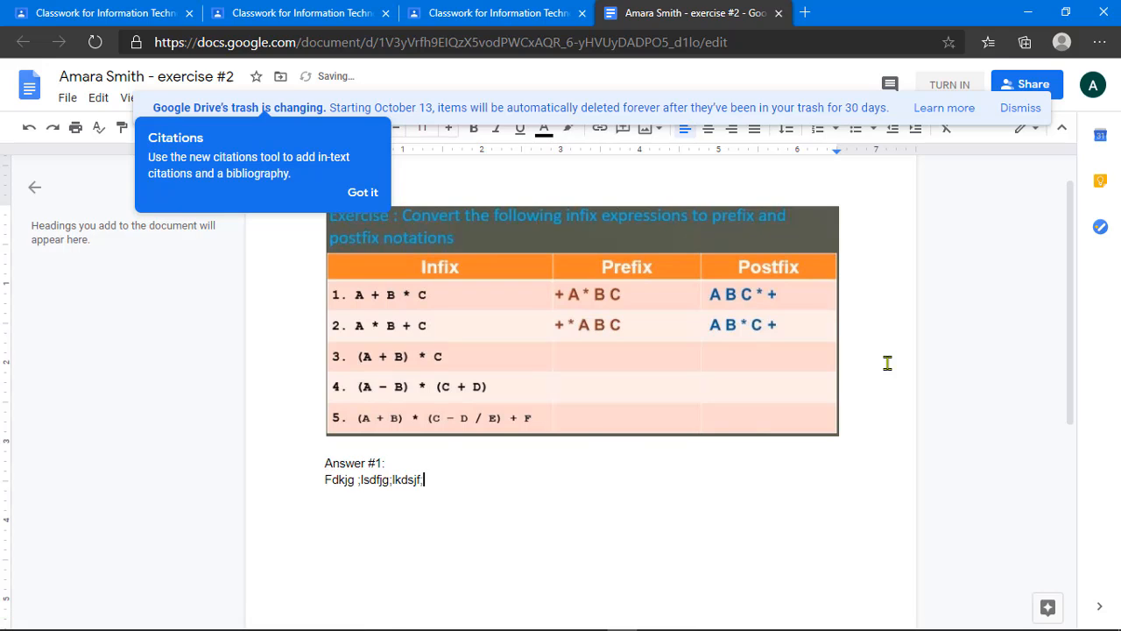
pyautogui.write('g lksdf;lgk sd;flkg ldksfjg')
pyautogui.press('Return')
pyautogui.write('Dfkj ghdslkfjhkdsfhjg ')
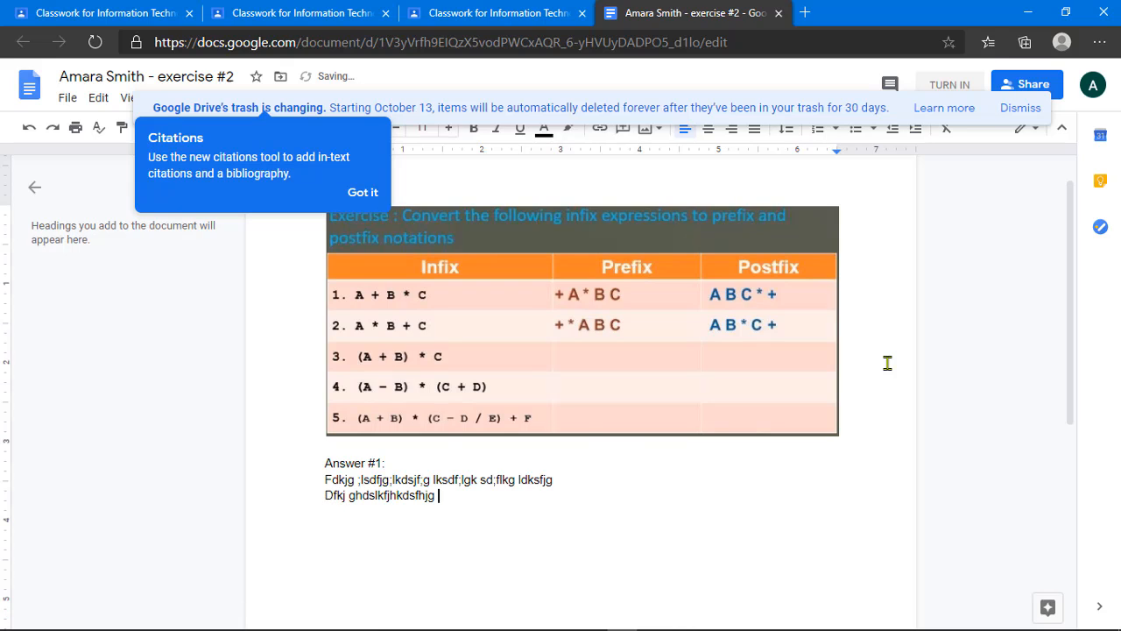
pyautogui.write('kjdsfhgk jhsdfkgj hsdfkjhg ldksfjg kdjf')
# Step: Add an 'Answer #2:' heading with three placeholder lines, then split the first Answer #1 line
pyautogui.press('Return')
pyautogui.press('Return')
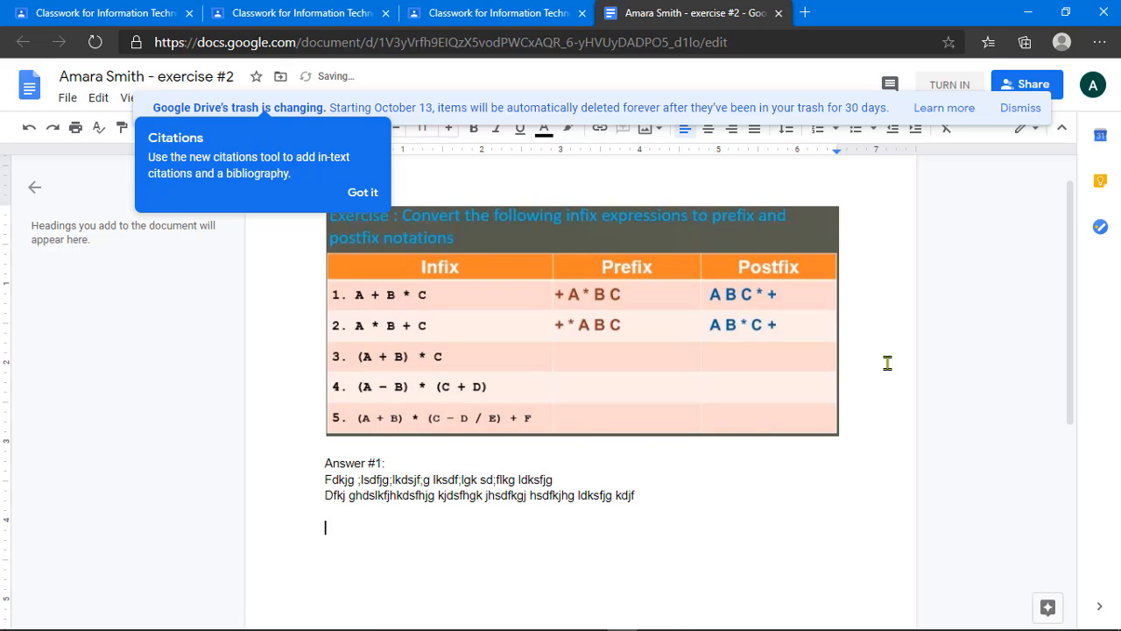
pyautogui.write('As')
pyautogui.press('BackSpace')
pyautogui.write('nswer #2:')
pyautogui.press('Return')
pyautogui.write('Fdlskg jdsflk')
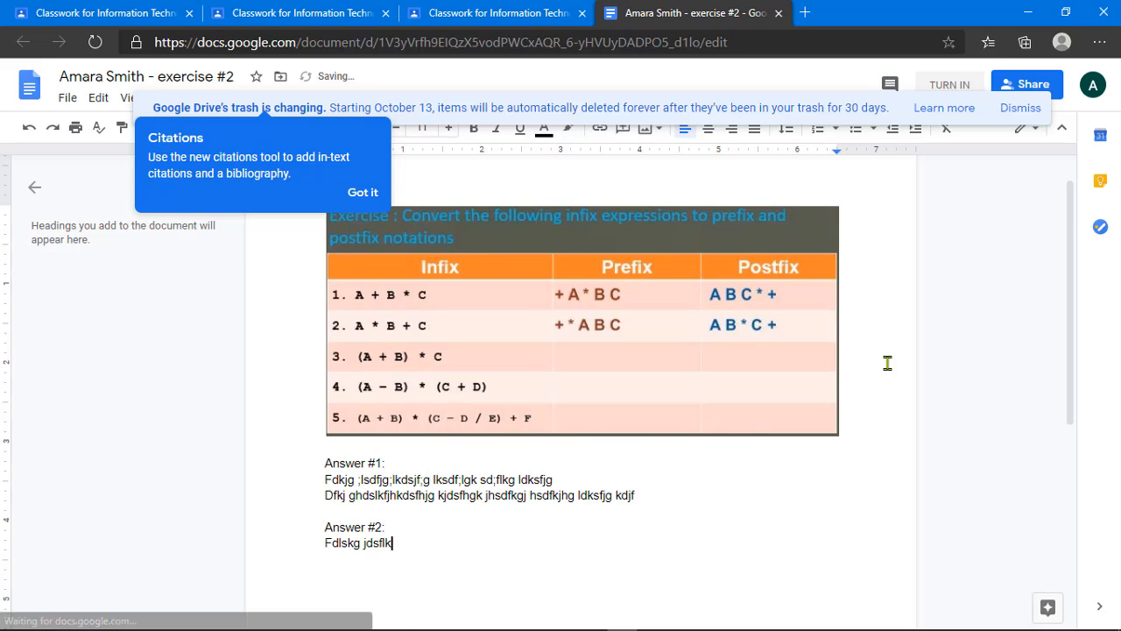
pyautogui.write('g j;lsdfjg ;lsf;lkgsdf;lkgjds;flkjg ;lkdsfhgjhwruw jkggf h')
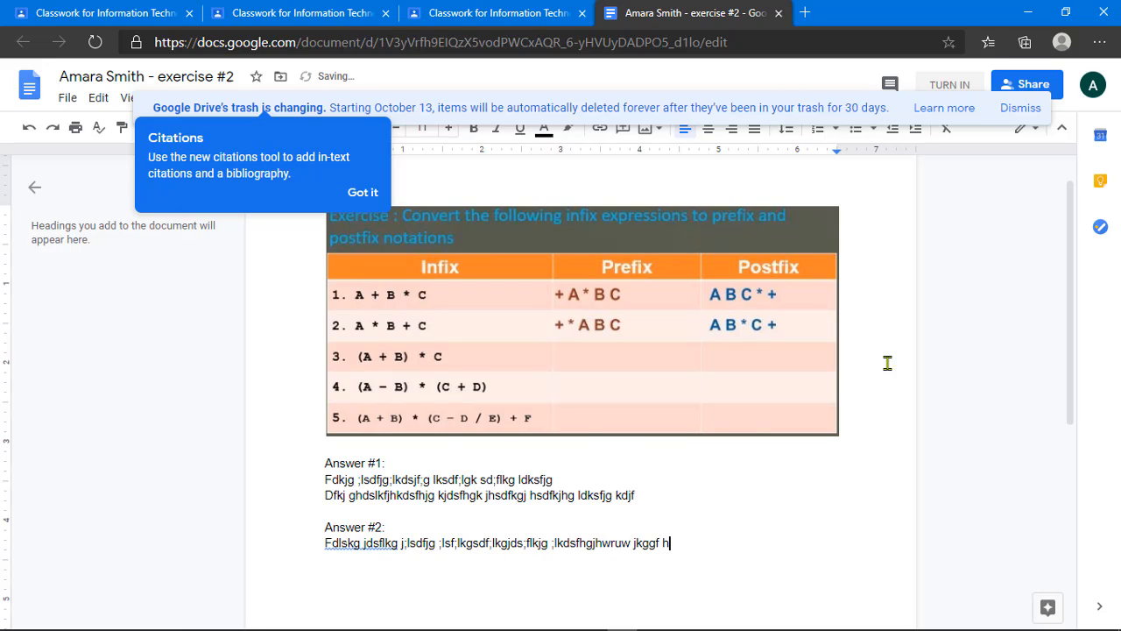
pyautogui.write('akjshkjhfk jhdfskgj d')
pyautogui.press('Return')
pyautogui.write('Dfsl ghjdfslg l')
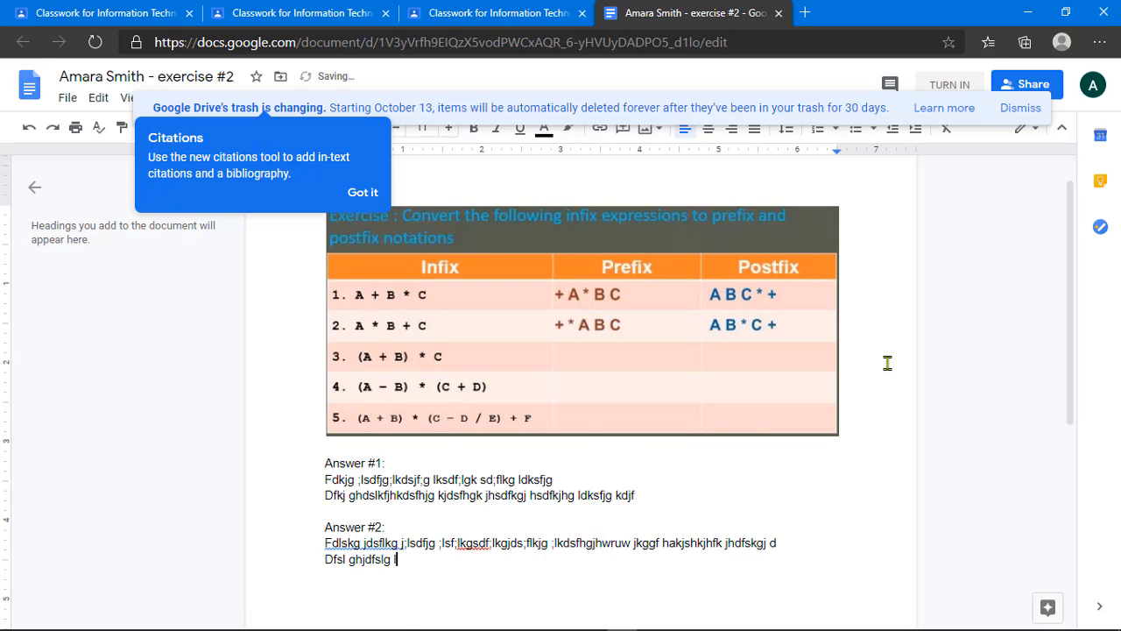
pyautogui.write('sdfkg kjsdhfgjk hsdfkjgh dsfkj gsjdkfhg kjdsfhgkj')
pyautogui.press('Return')
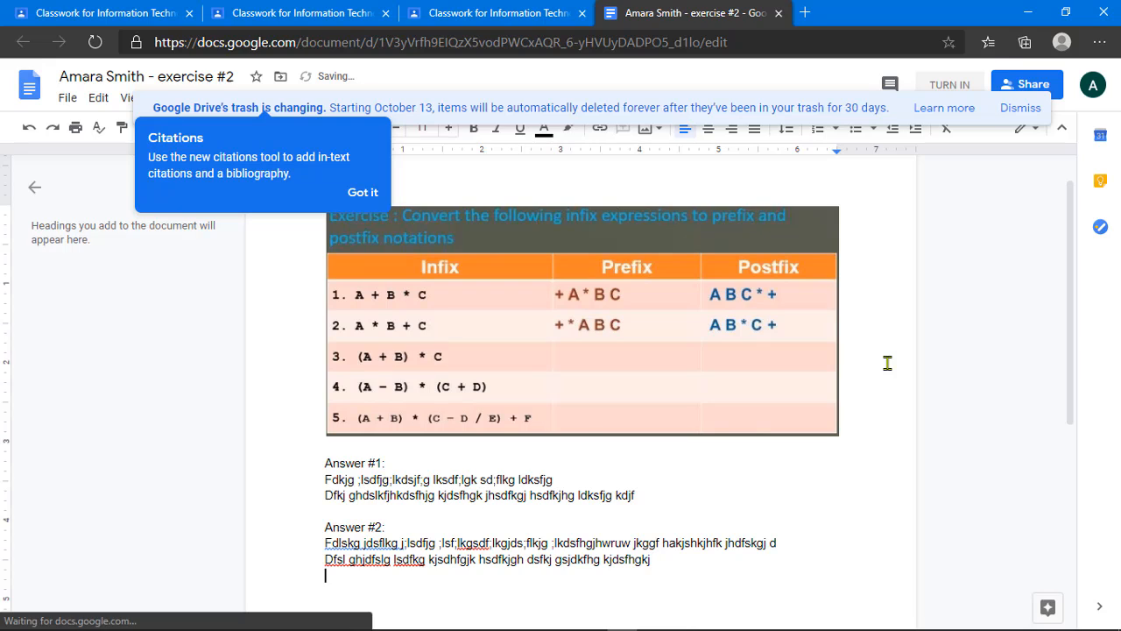
pyautogui.write('Dflj ghsdfkjhg jkdsfh gdkjfh')
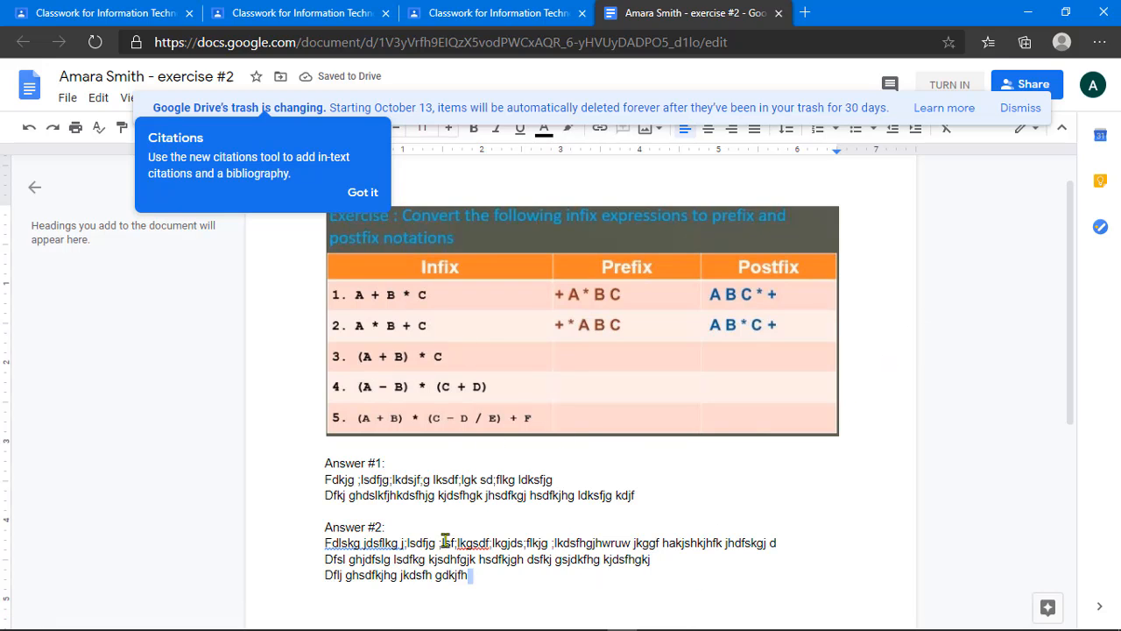
pyautogui.click(345, 479)
pyautogui.press('Return')
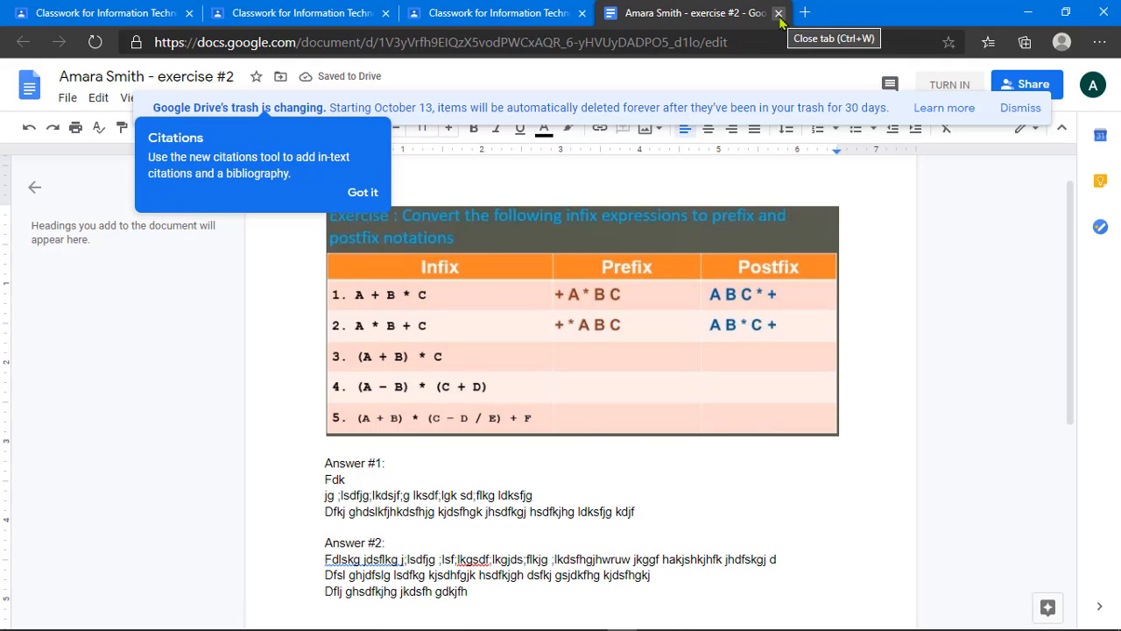
# Step: Open the other account's exercise #2 document, then compare it with the first student's document
pyautogui.click(541, 9)
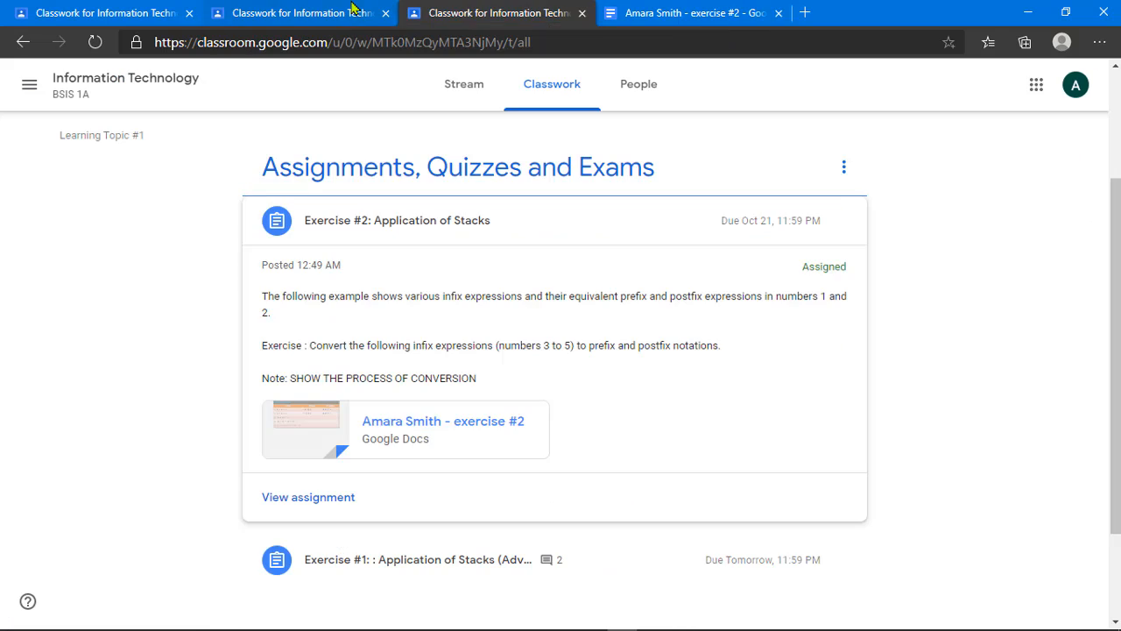
pyautogui.click(353, 9)
pyautogui.click(408, 428)
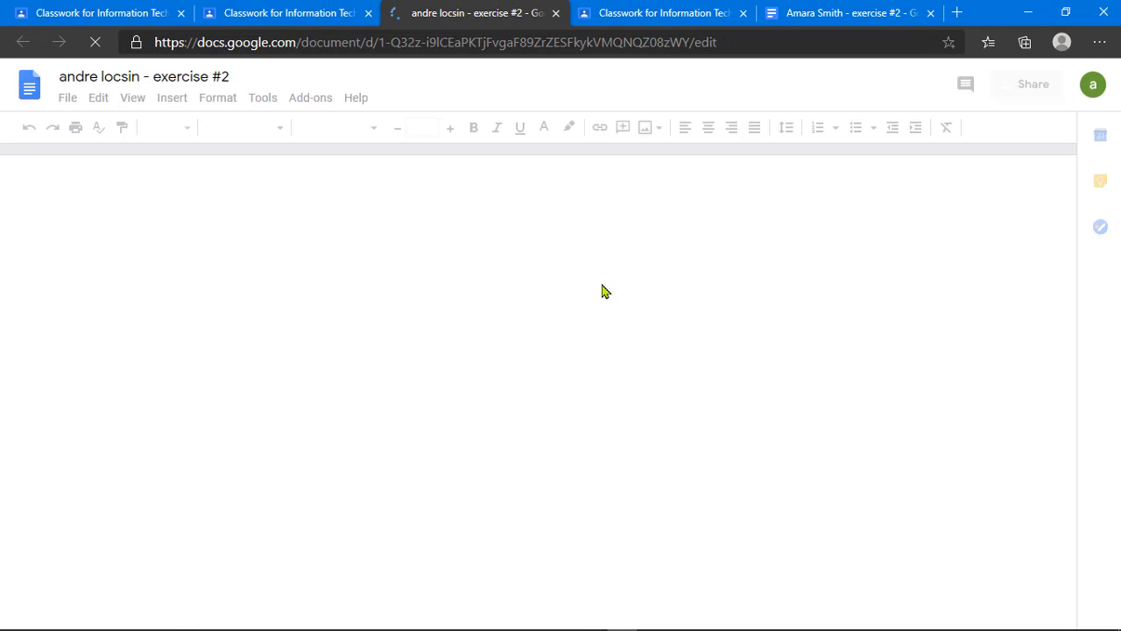
pyautogui.scroll(-2, 471, 470)
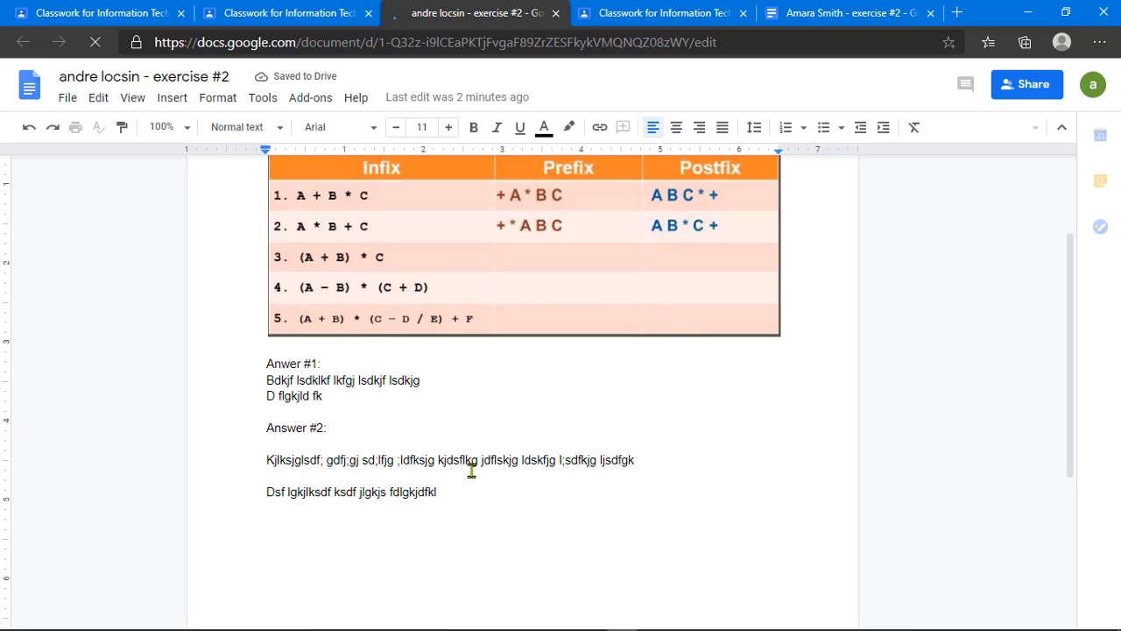
pyautogui.click(354, 417)
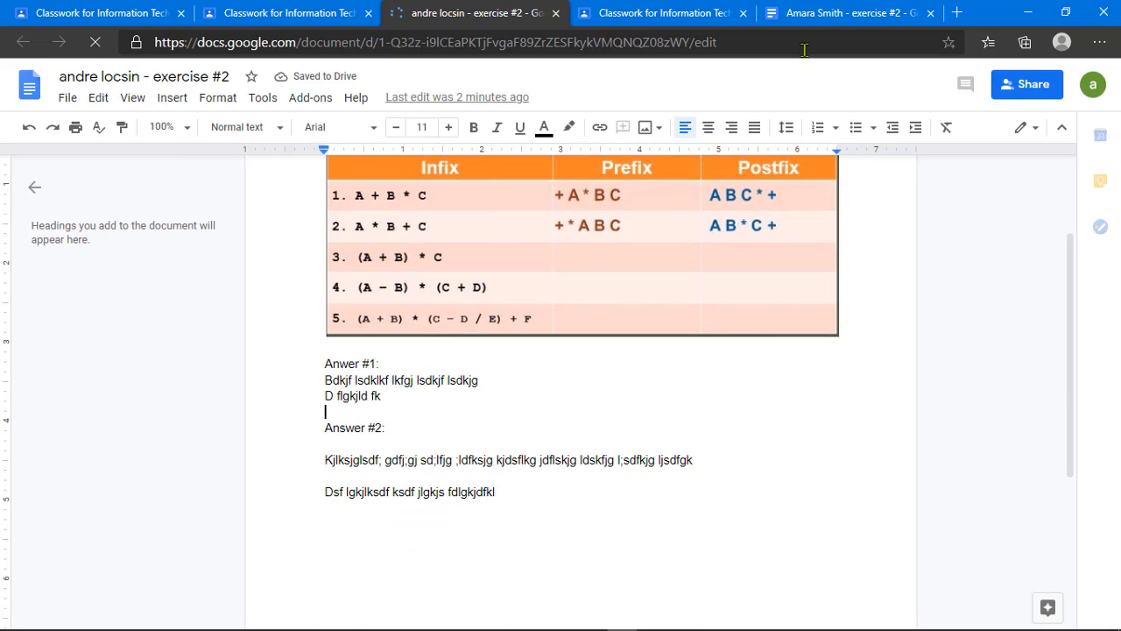
pyautogui.click(823, 13)
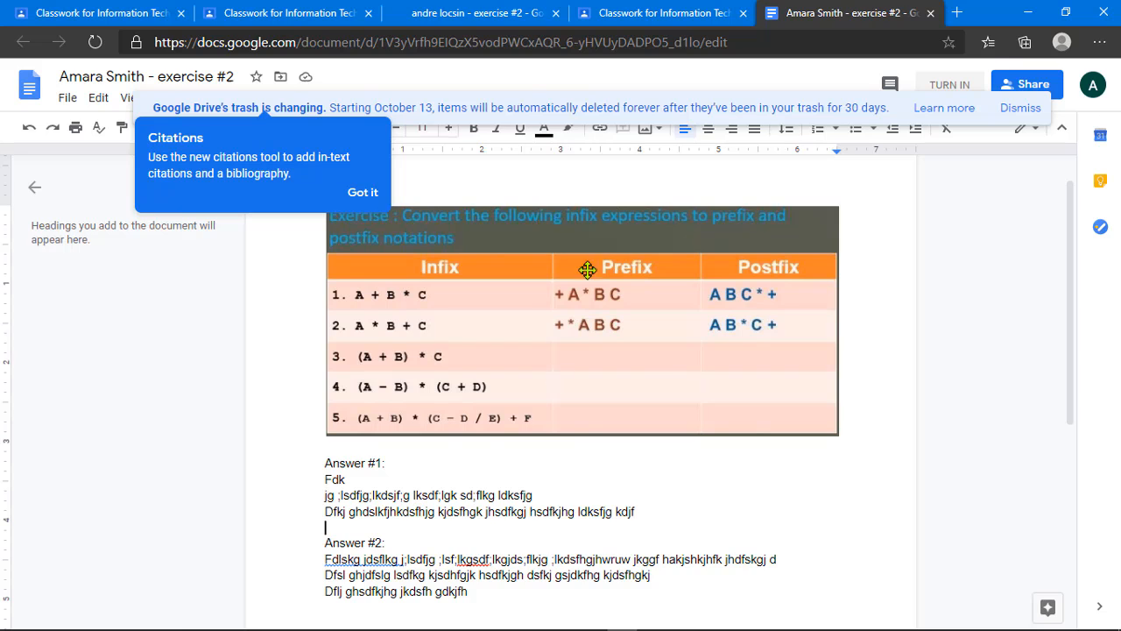
pyautogui.click(502, 11)
pyautogui.click(775, 11)
# Step: Close both students' exercise #2 document tabs
pyautogui.click(641, 10)
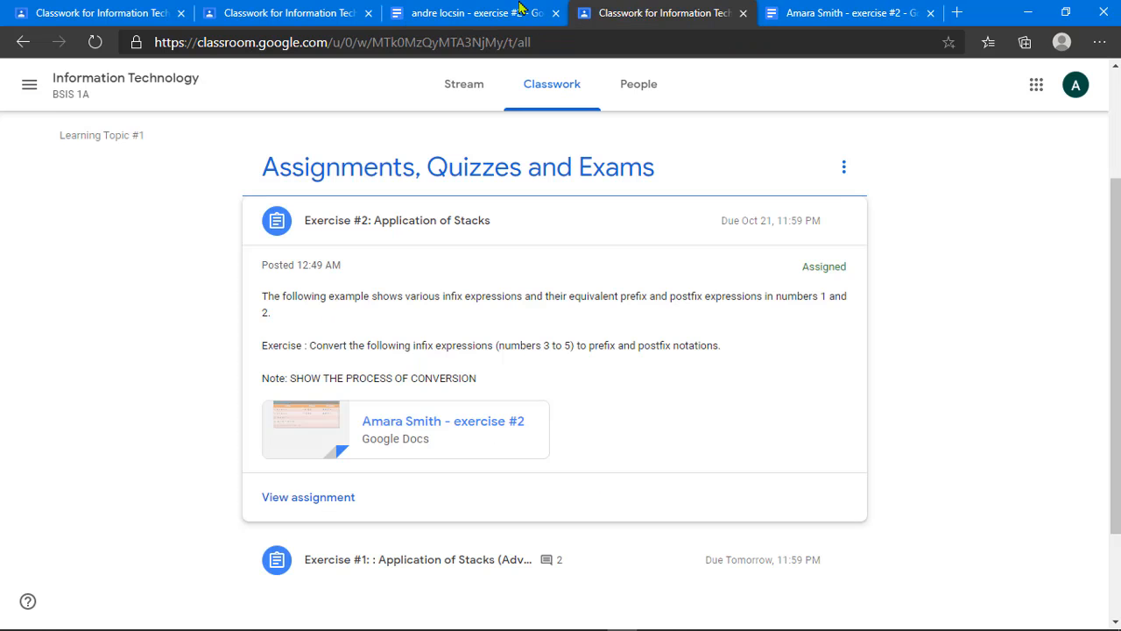
pyautogui.click(520, 9)
pyautogui.click(875, 16)
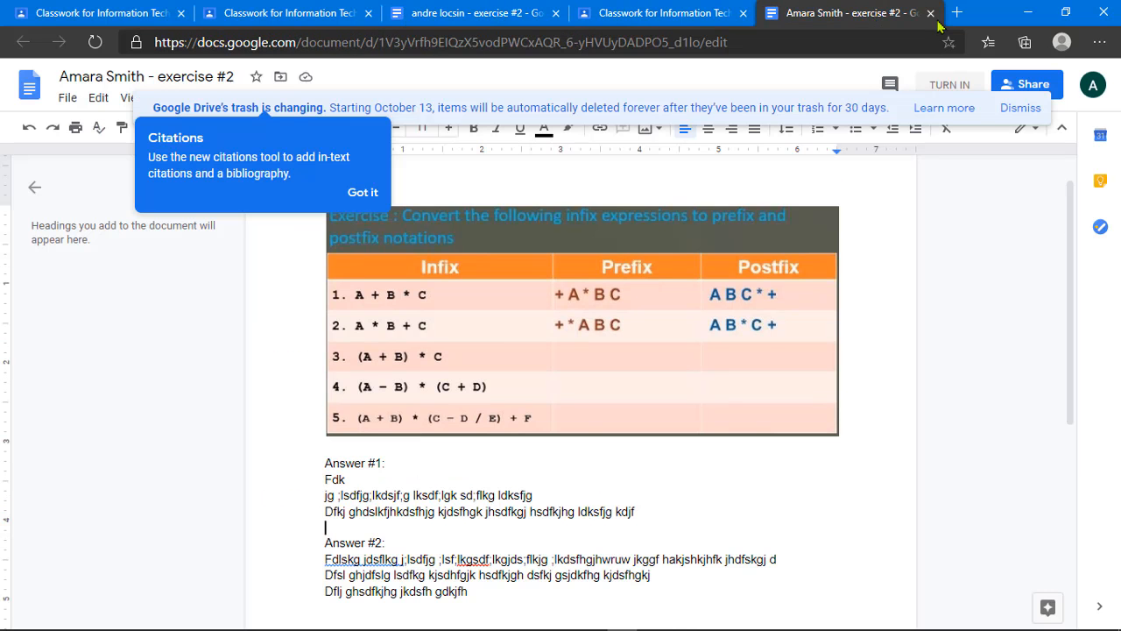
pyautogui.click(931, 13)
pyautogui.click(520, 16)
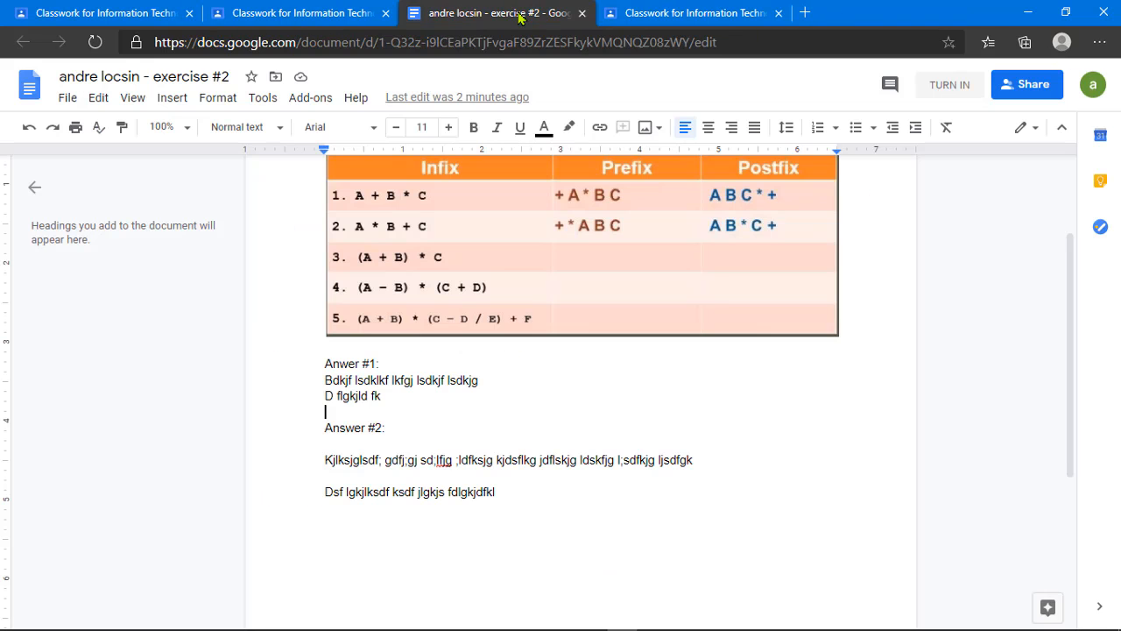
pyautogui.click(582, 14)
# Step: Check Exercise #2 in each student's Classwork view, then return to the teacher's Classwork tab
pyautogui.click(456, 15)
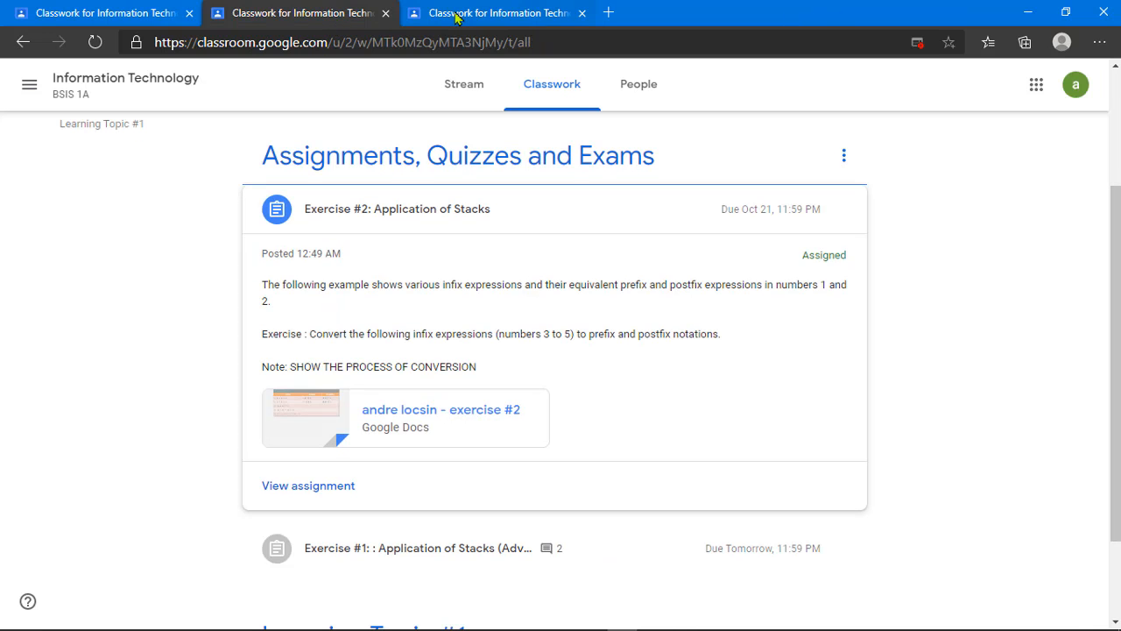
pyautogui.click(348, 15)
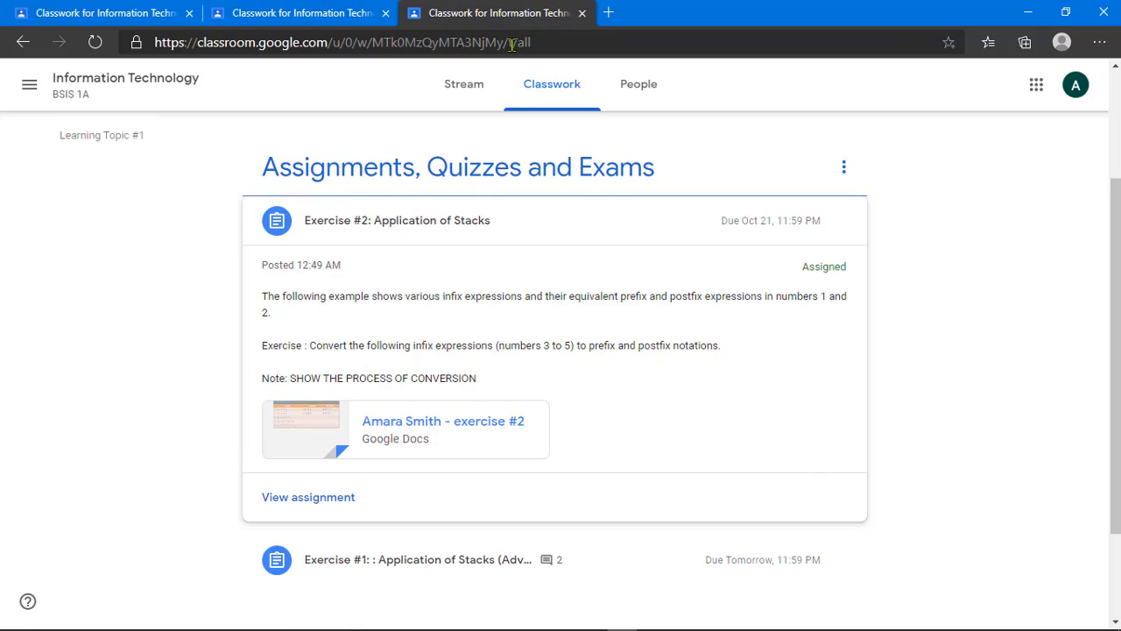
pyautogui.click(320, 13)
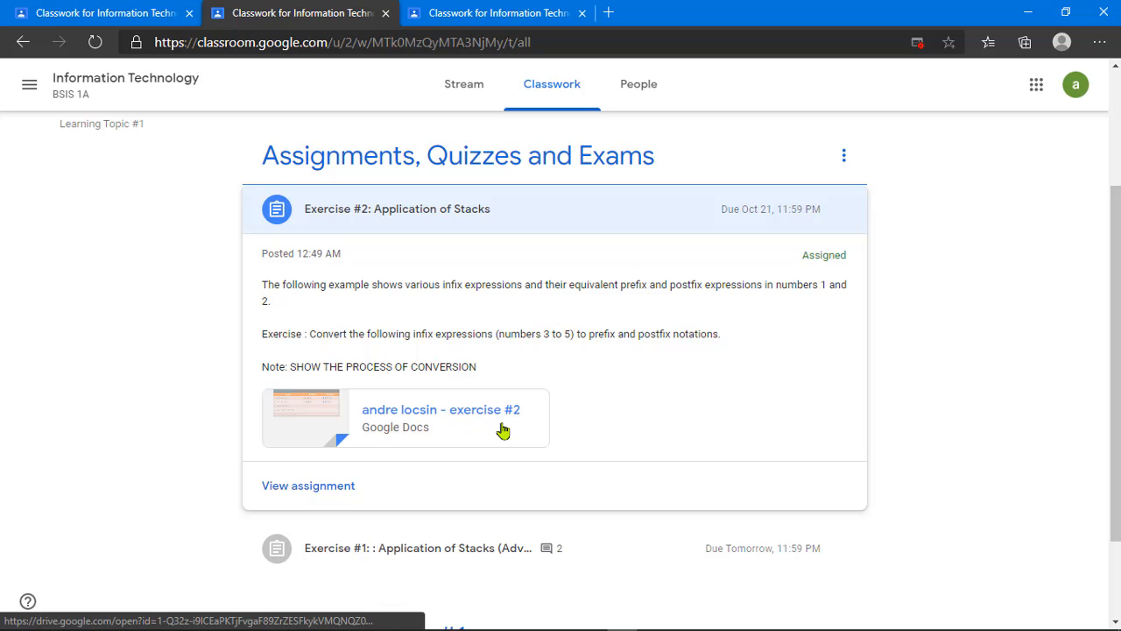
pyautogui.hotkey('ctrl', 'Tab')
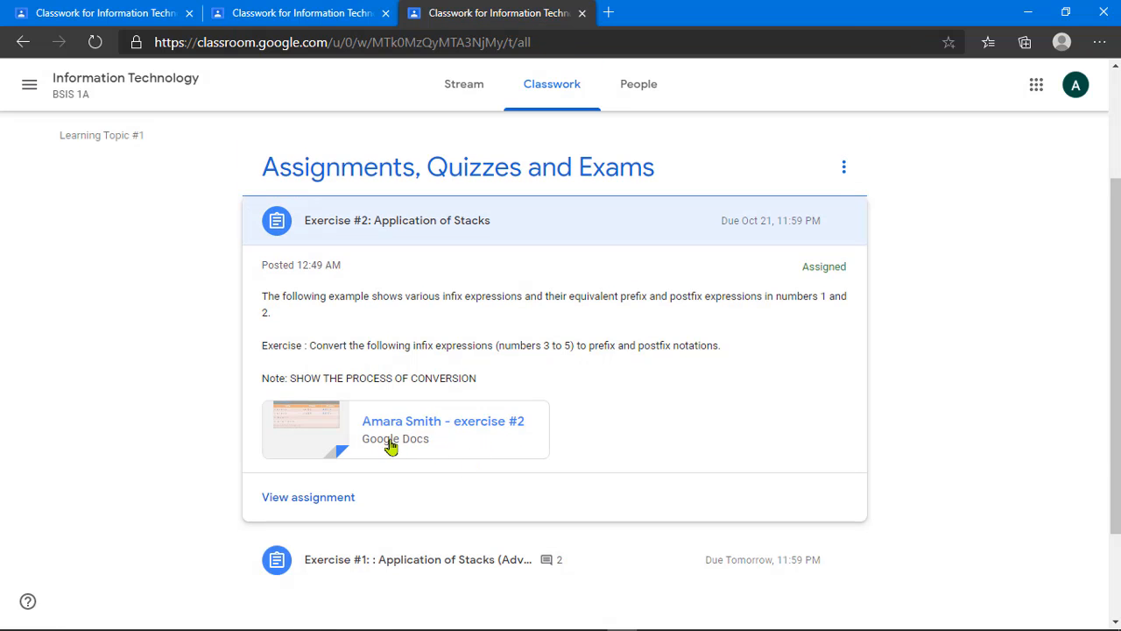
pyautogui.hotkey('ctrl', 'shift', 'Tab')
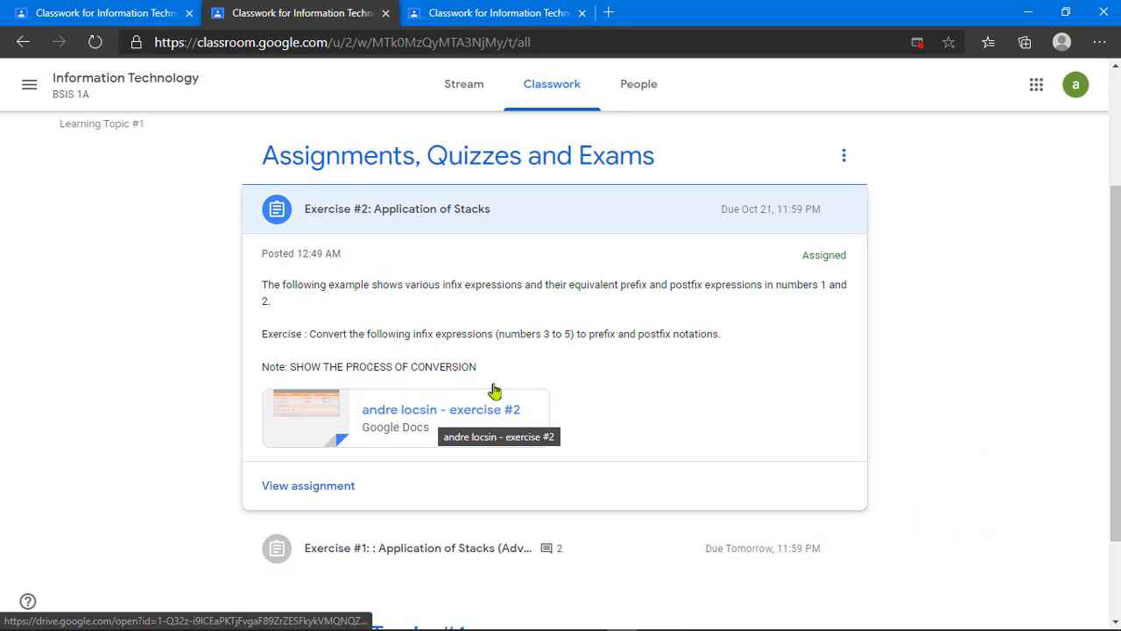
pyautogui.click(481, 228)
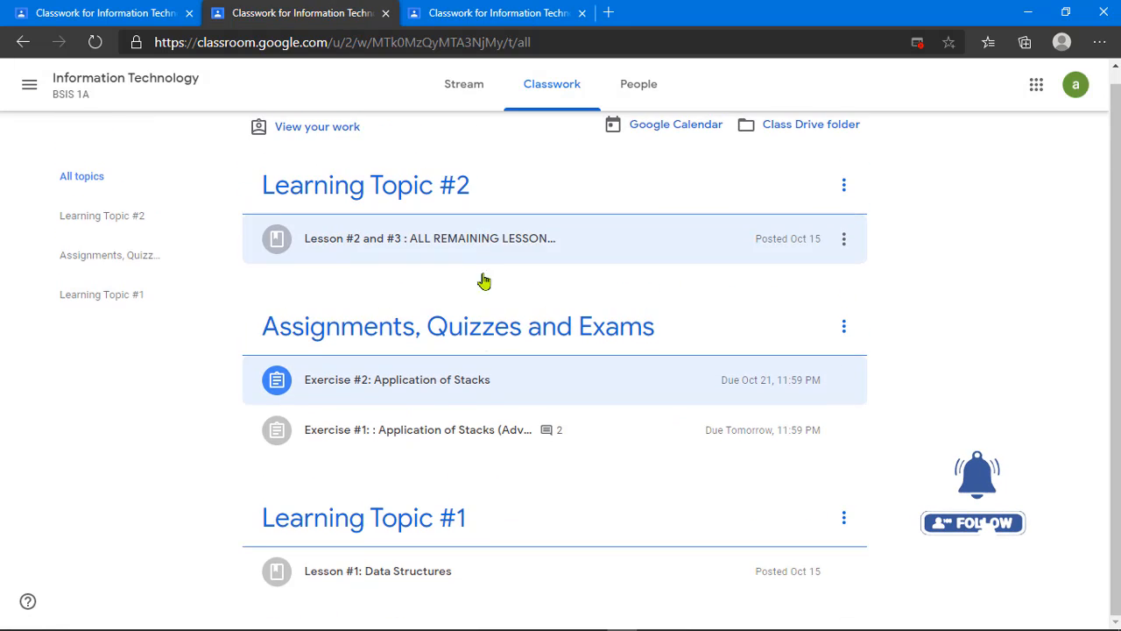
pyautogui.click(470, 395)
pyautogui.scroll(-2, 583, 403)
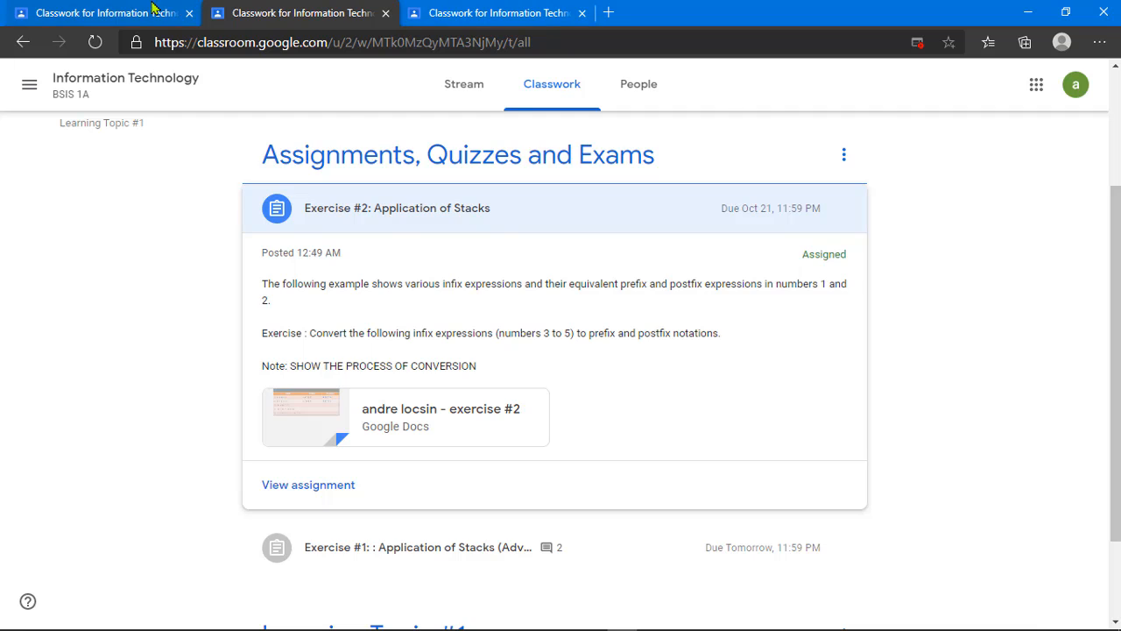
pyautogui.click(151, 7)
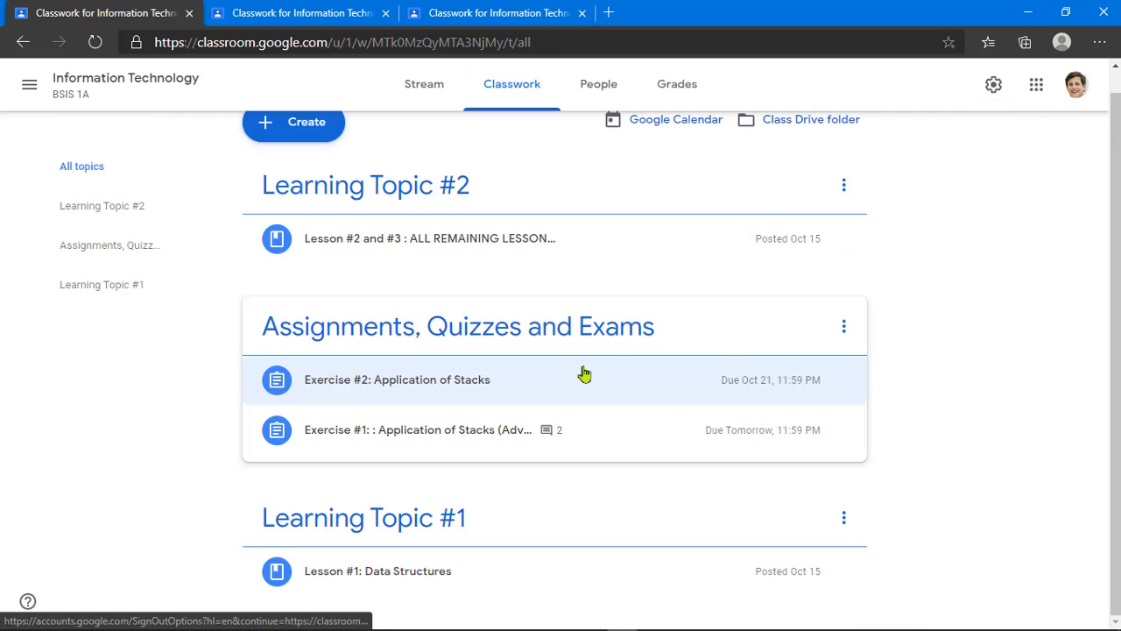
# Step: Expand Exercise #2 and open its Student work page via View assignment
pyautogui.click(431, 392)
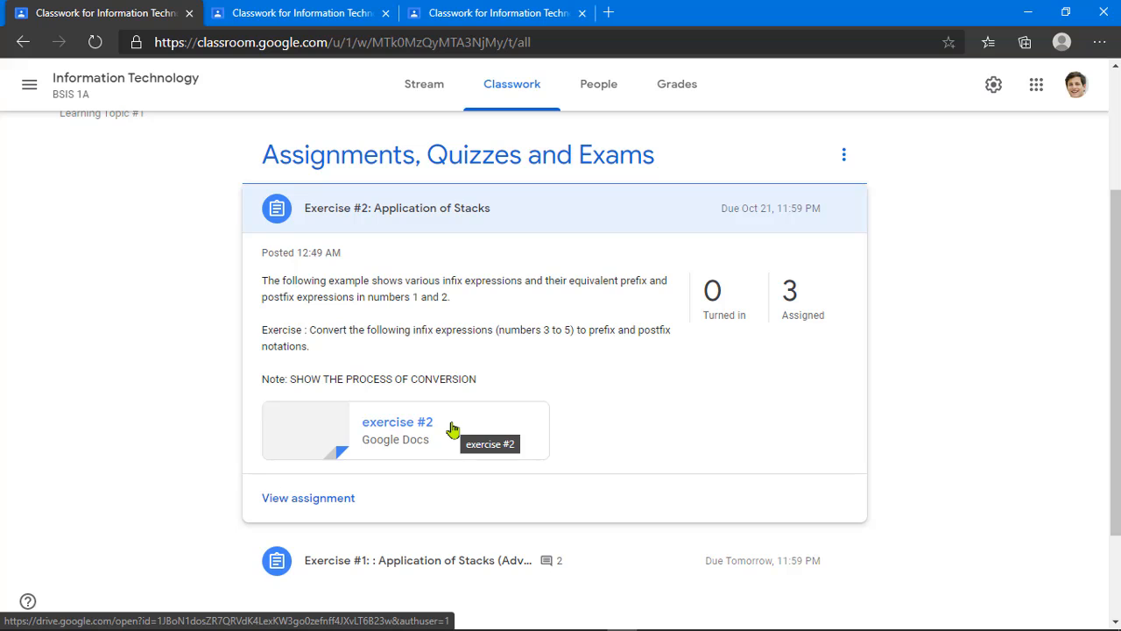
pyautogui.click(346, 506)
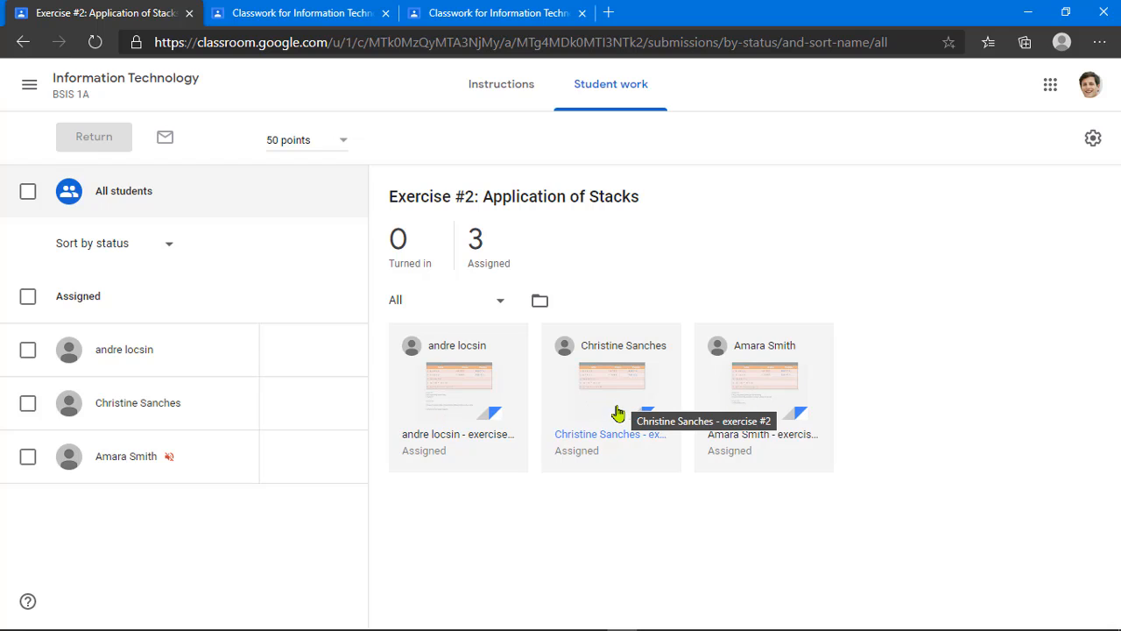
# Step: Open and scroll through the first, third and second students' exercise #2 submissions, then return to the class page
pyautogui.click(456, 391)
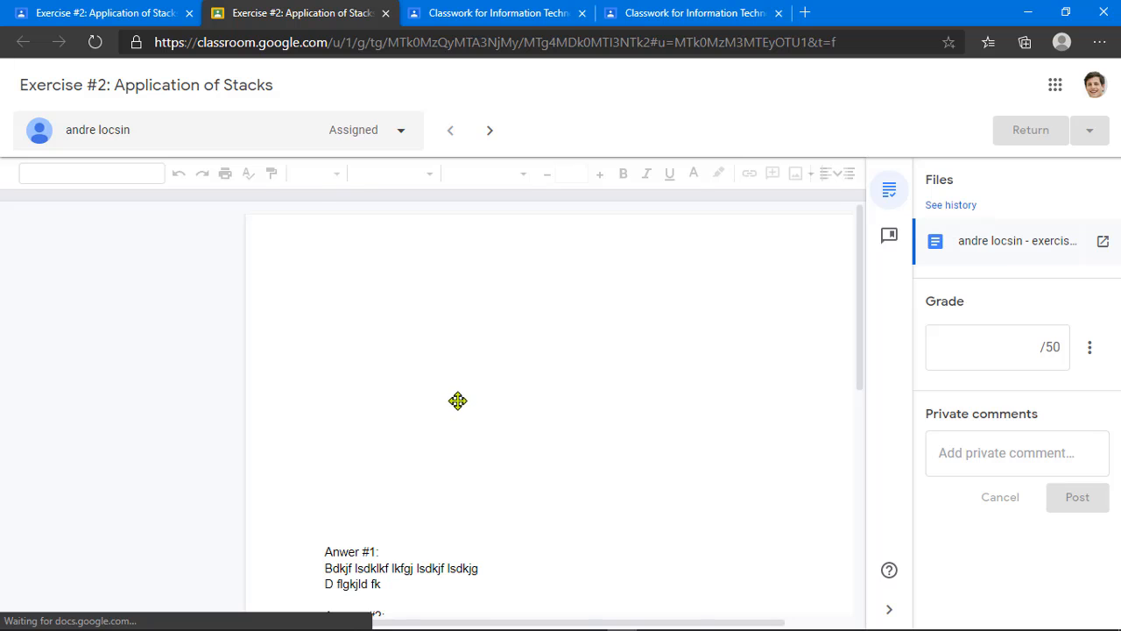
pyautogui.scroll(-3, 573, 456)
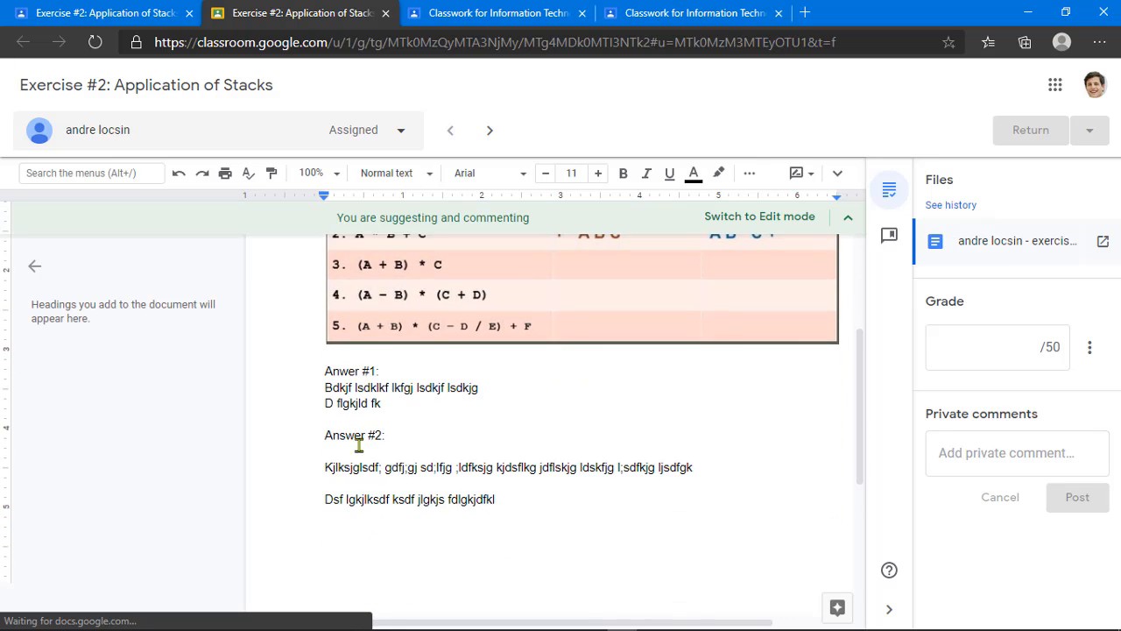
pyautogui.scroll(-1, 358, 444)
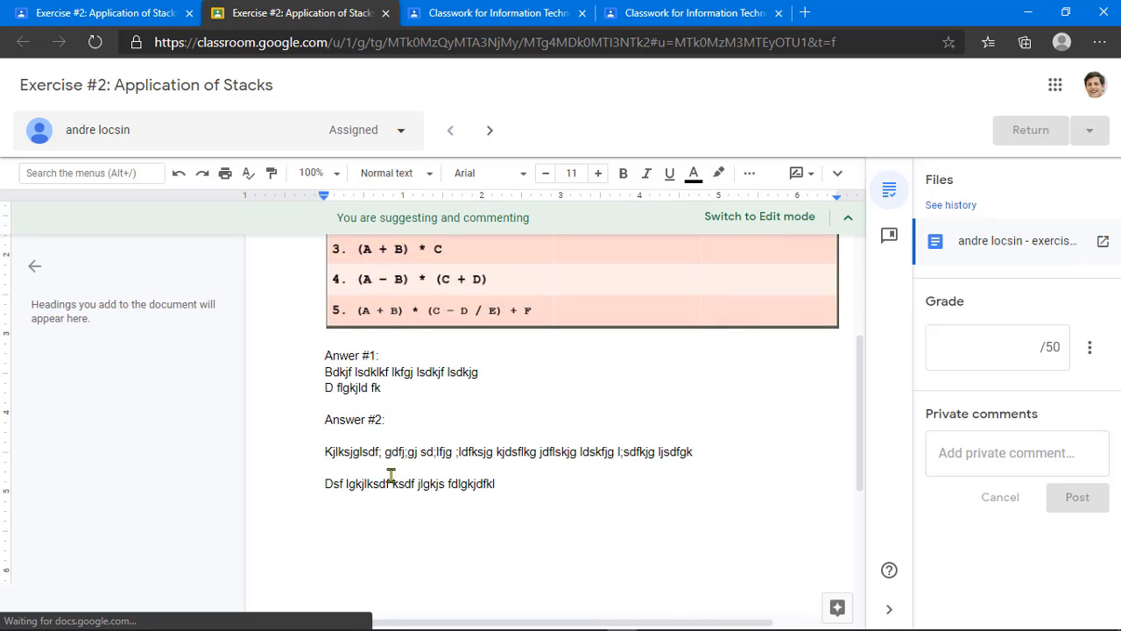
pyautogui.click(386, 13)
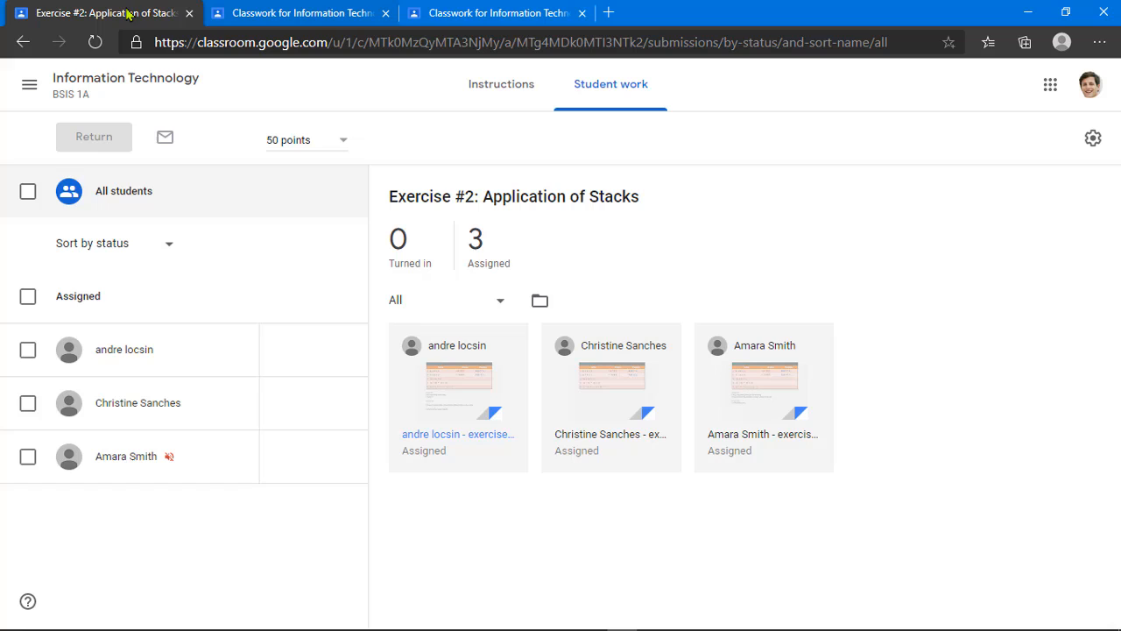
pyautogui.click(761, 387)
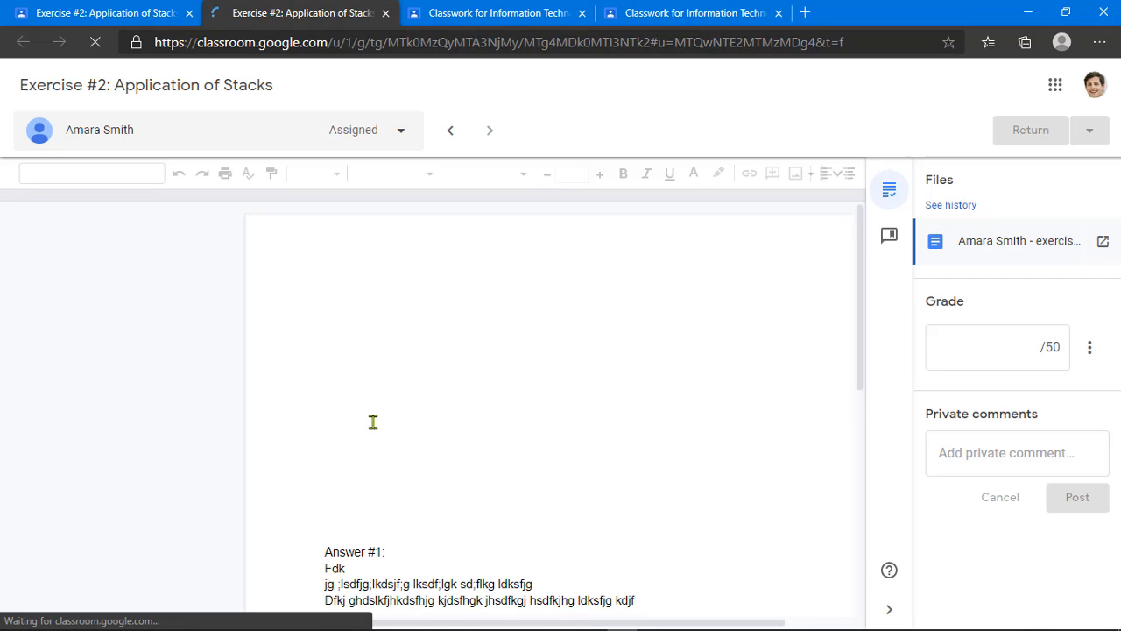
pyautogui.scroll(-2, 373, 422)
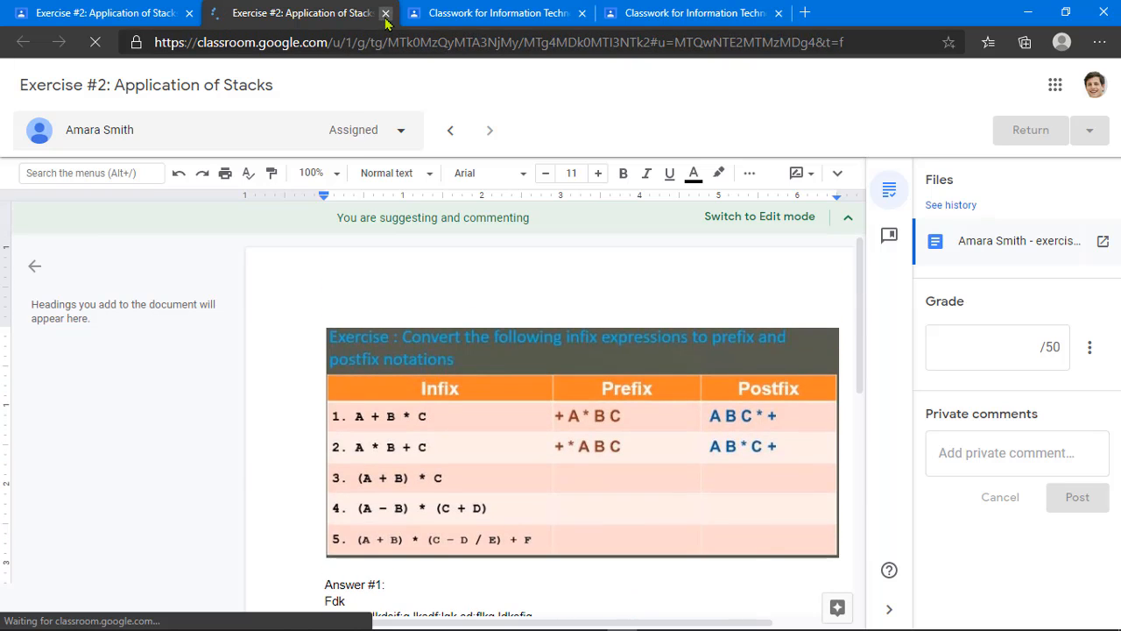
pyautogui.scroll(-3, 380, 461)
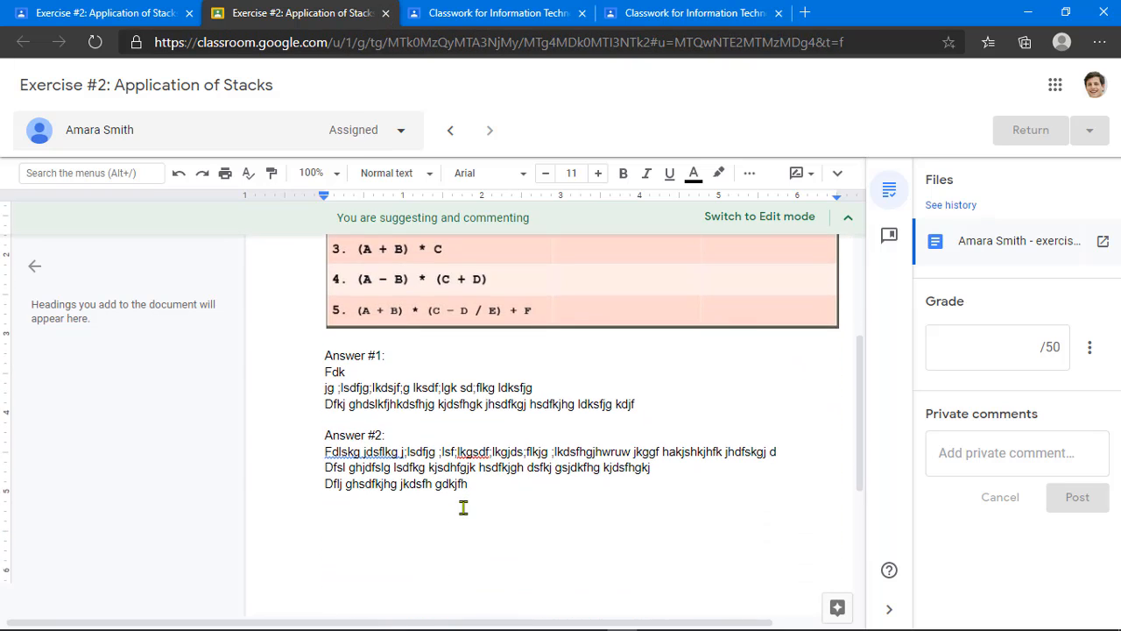
pyautogui.click(385, 12)
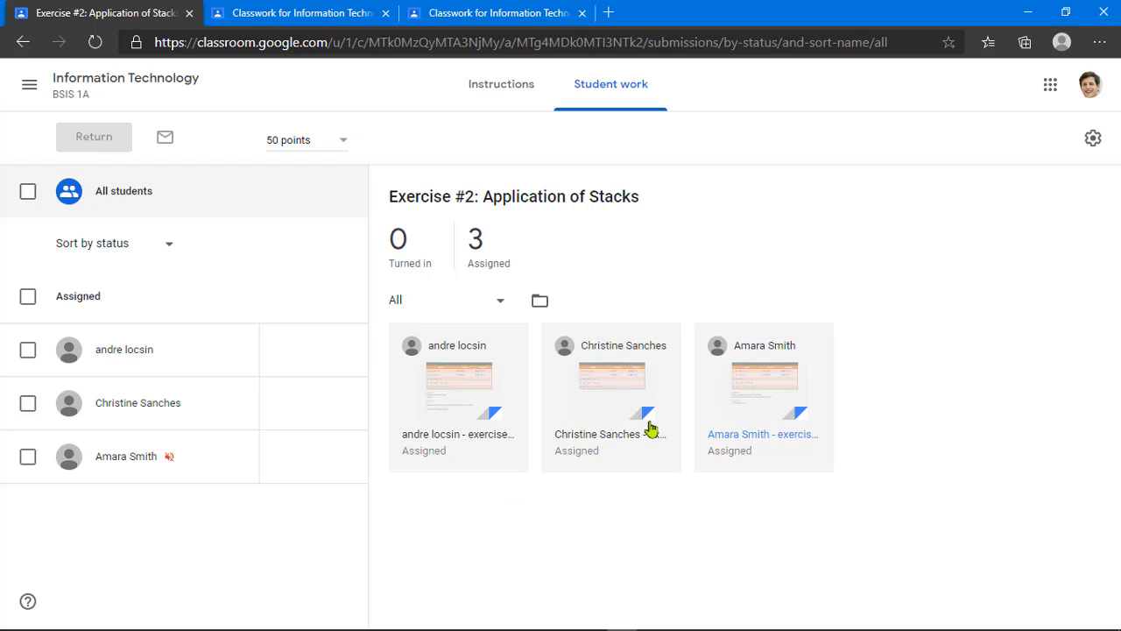
pyautogui.click(616, 387)
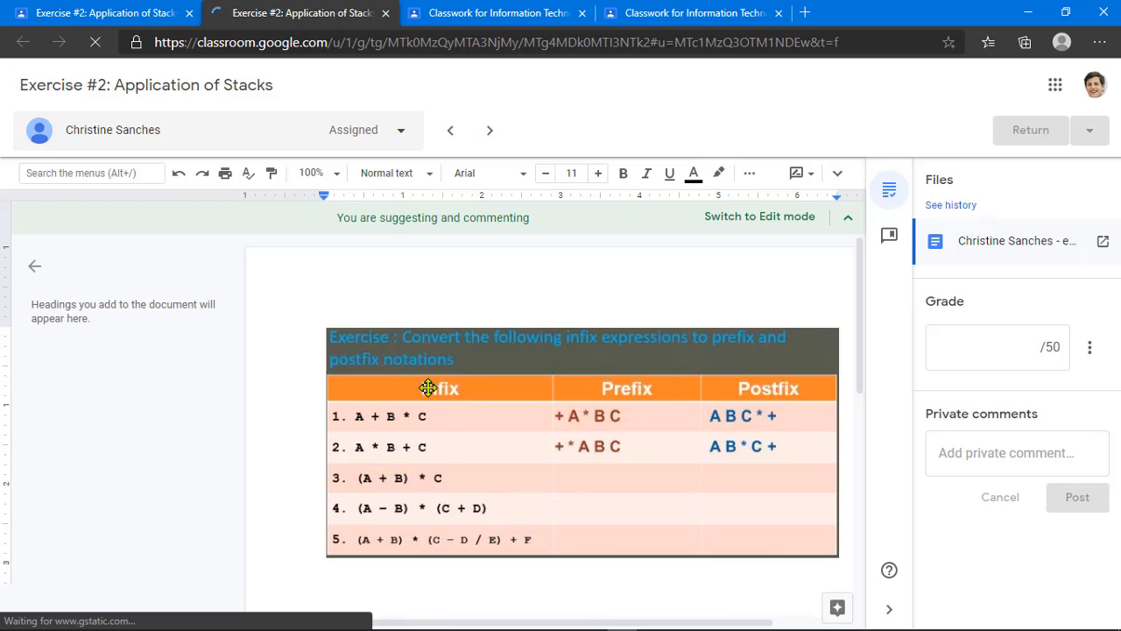
pyautogui.click(382, 12)
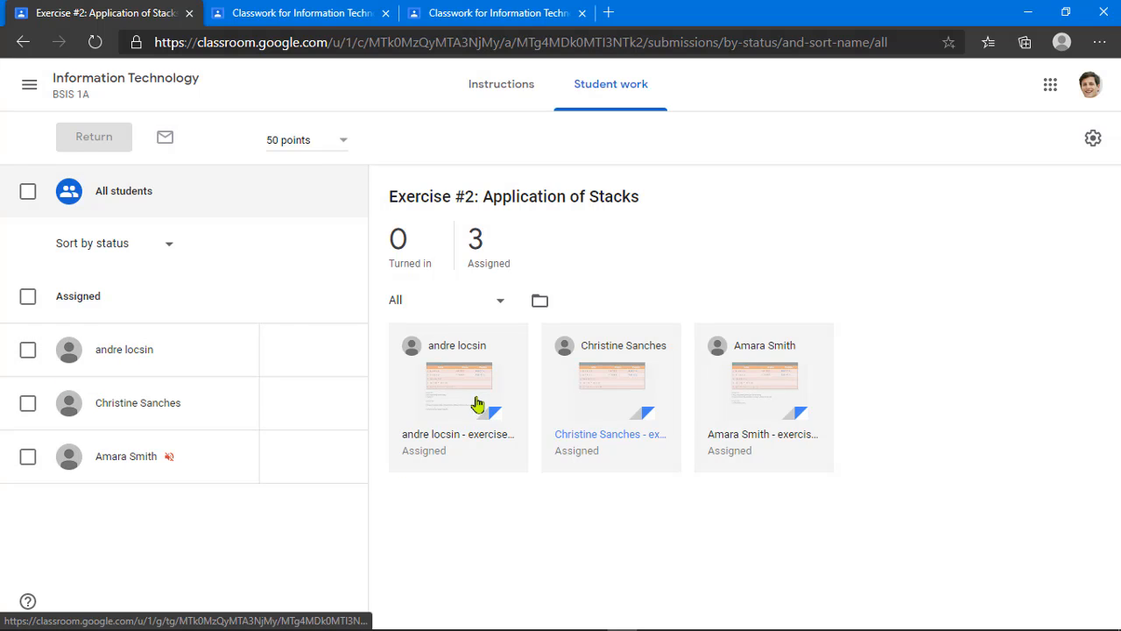
pyautogui.click(123, 82)
# Step: Open the Classwork tab, toggle Exercise #2's details, and scroll back to the top
pyautogui.click(525, 103)
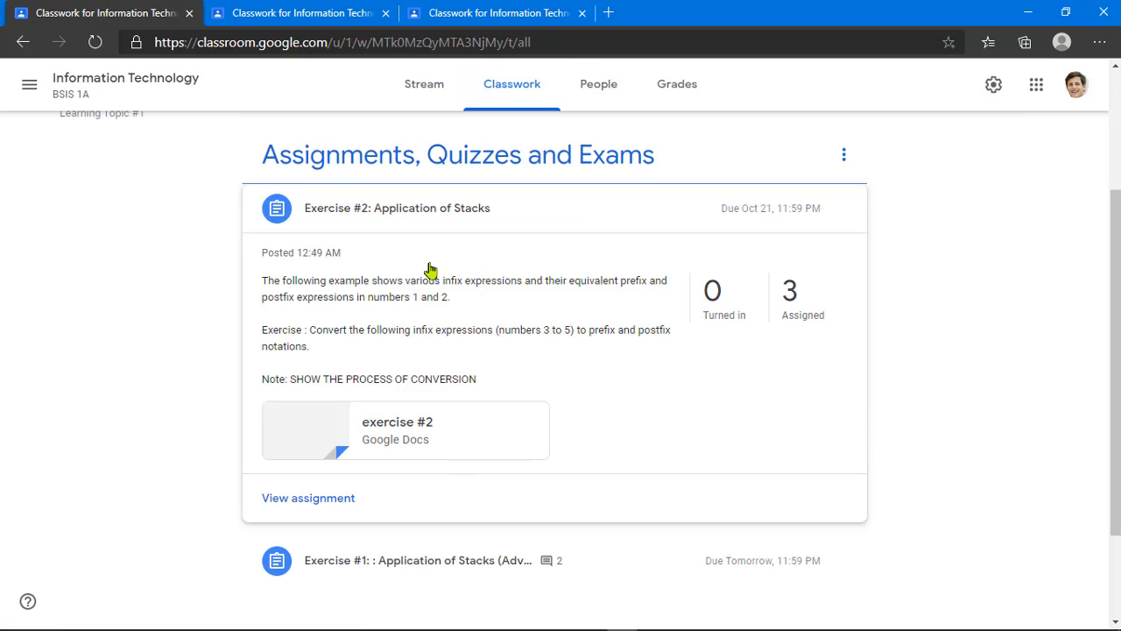
pyautogui.click(426, 212)
pyautogui.click(476, 384)
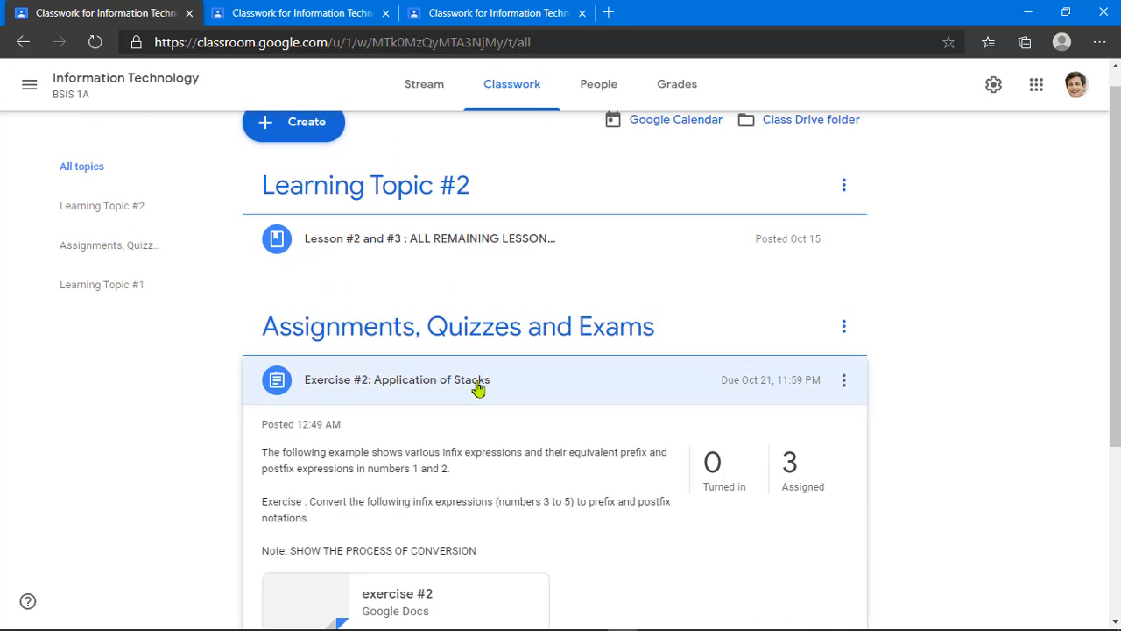
pyautogui.scroll(-3, 478, 388)
pyautogui.scroll(1, 554, 404)
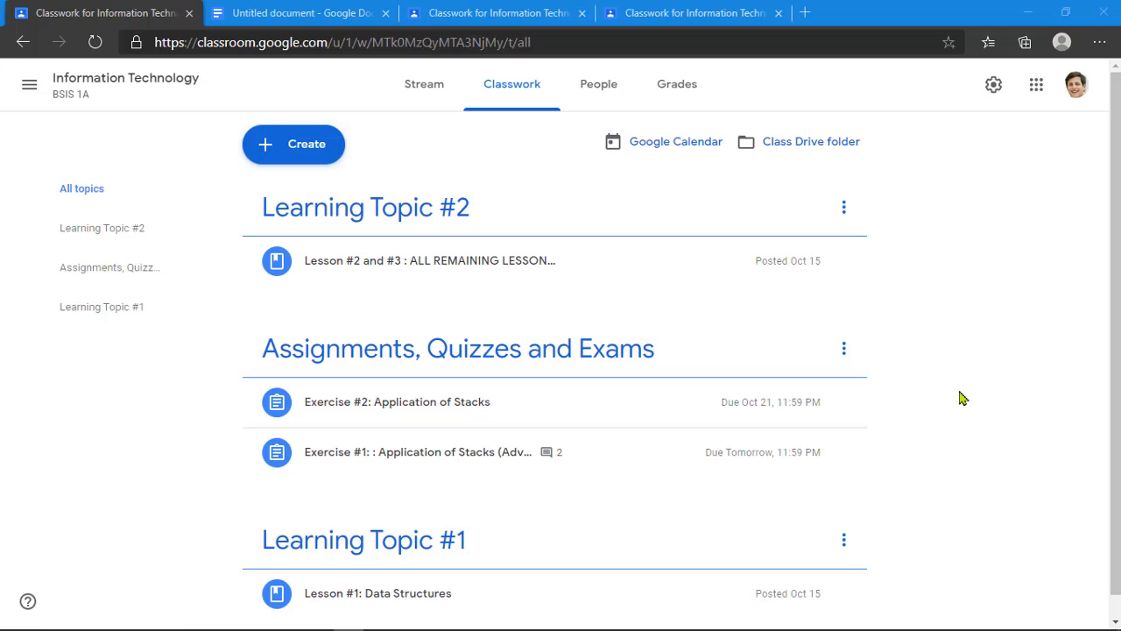
# Step: Create a Quiz assignment titled 'Quiz #1' with instructions telling students to answer the attached Blank Quiz form
pyautogui.click(300, 156)
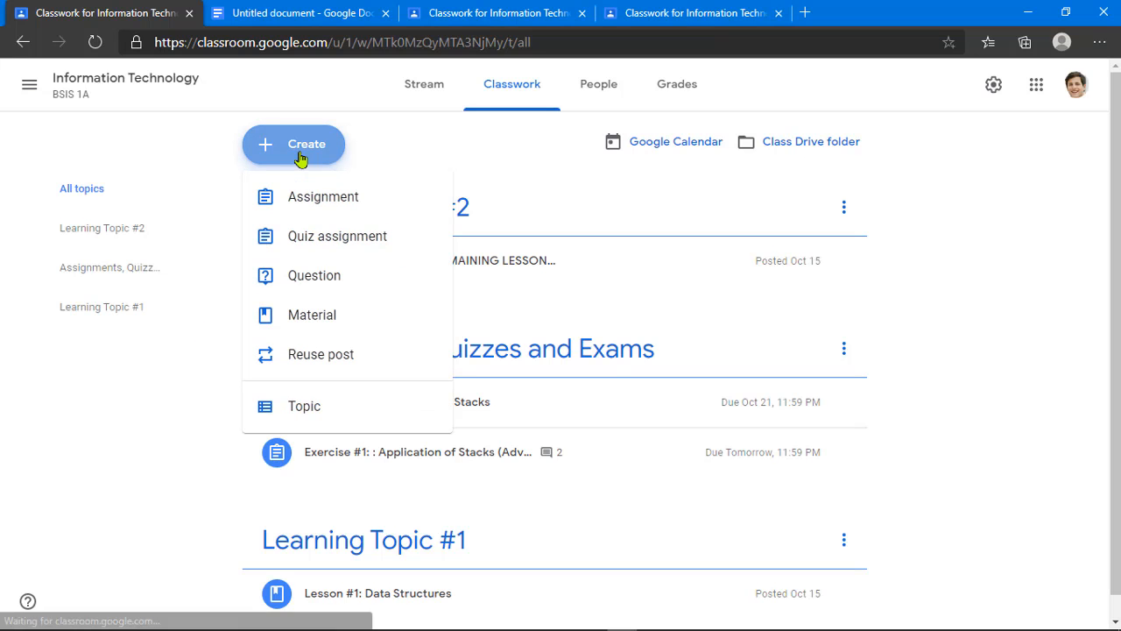
pyautogui.click(347, 245)
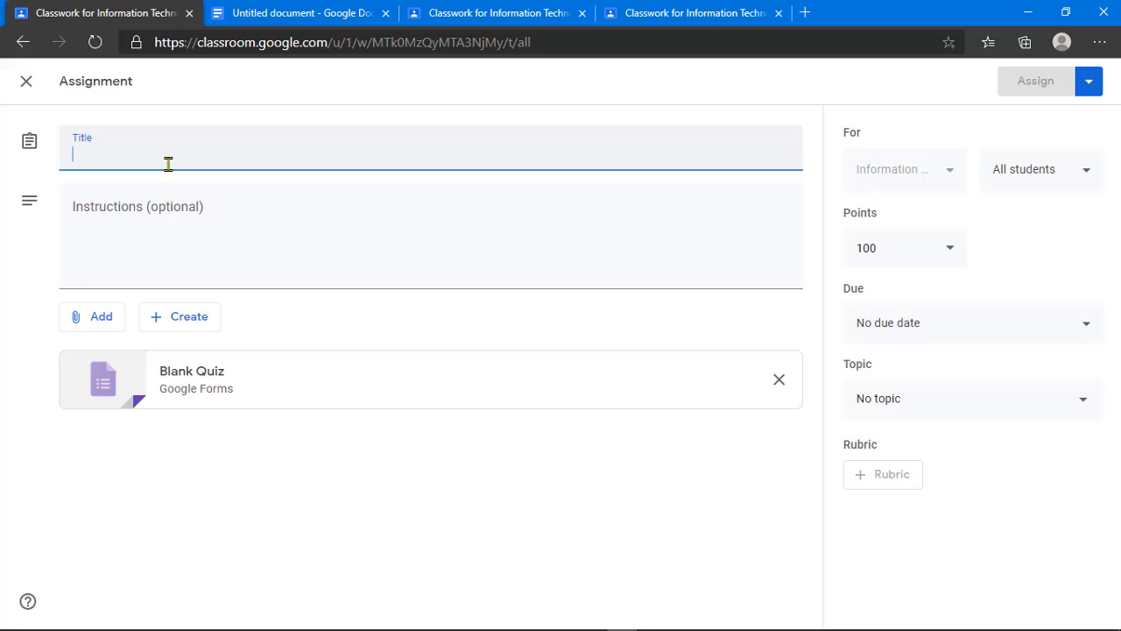
pyautogui.write('Quiz #1')
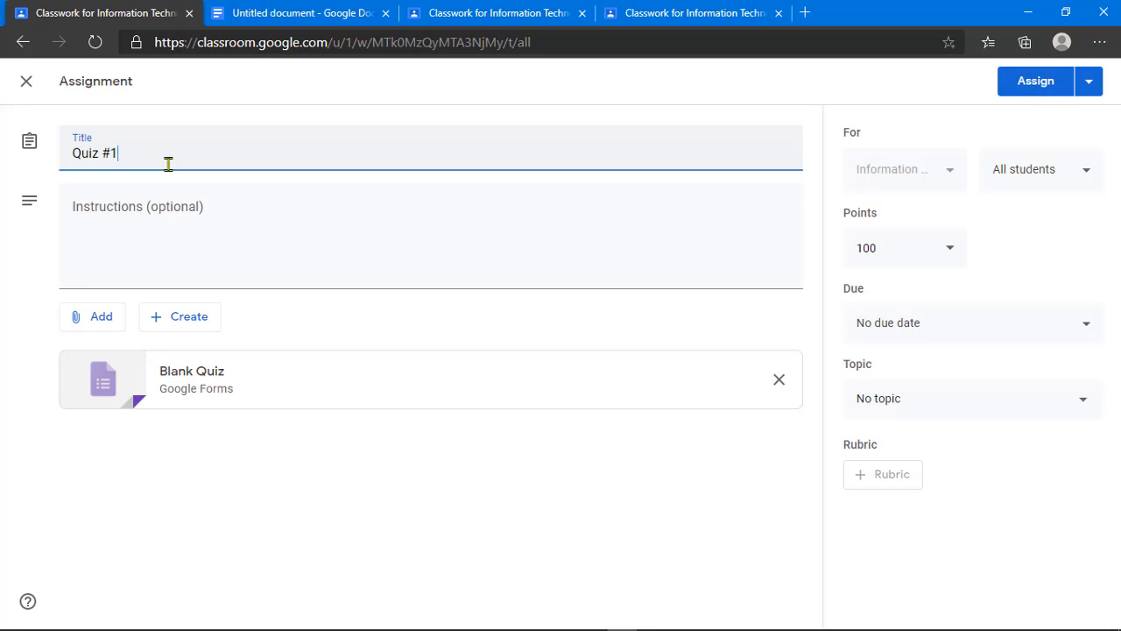
pyautogui.click(369, 240)
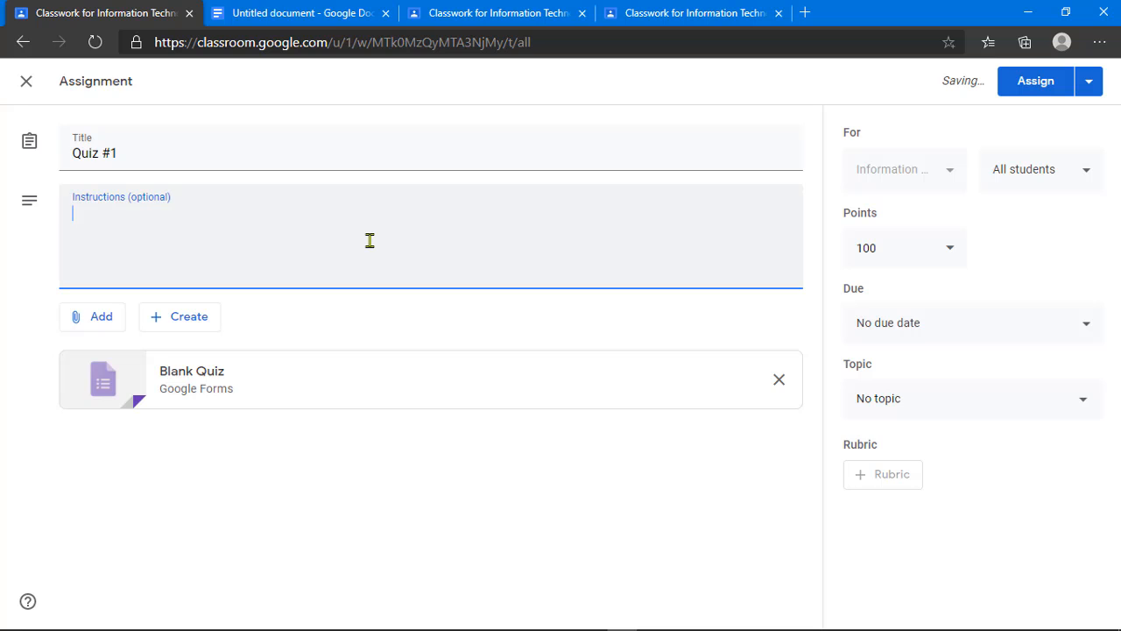
pyautogui.write('Answer the')
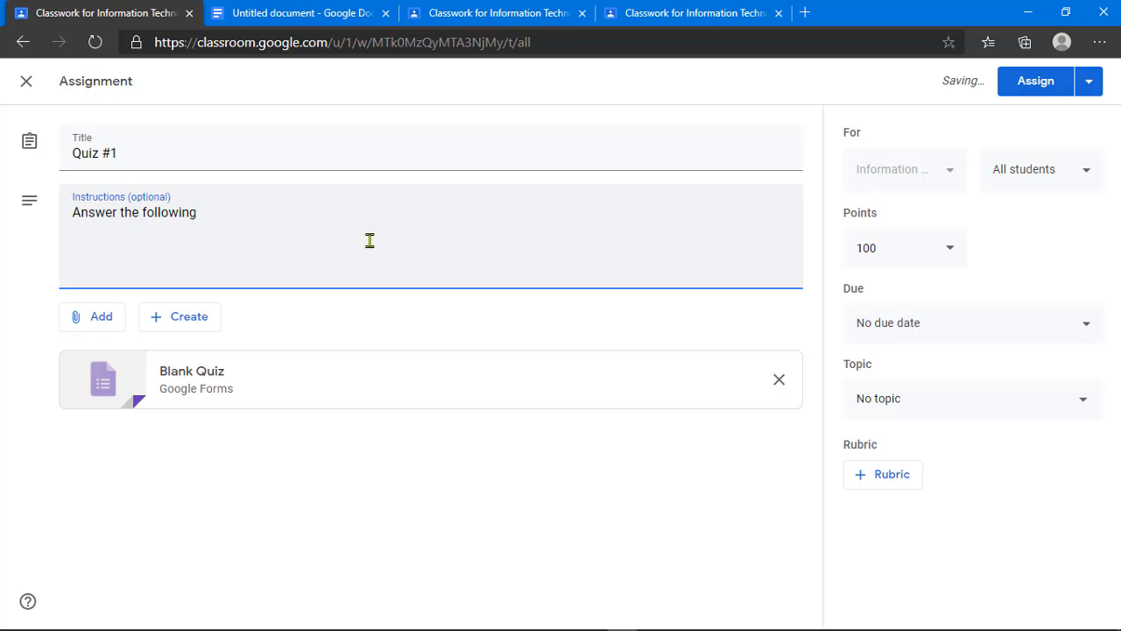
pyautogui.write(' following form listed below')
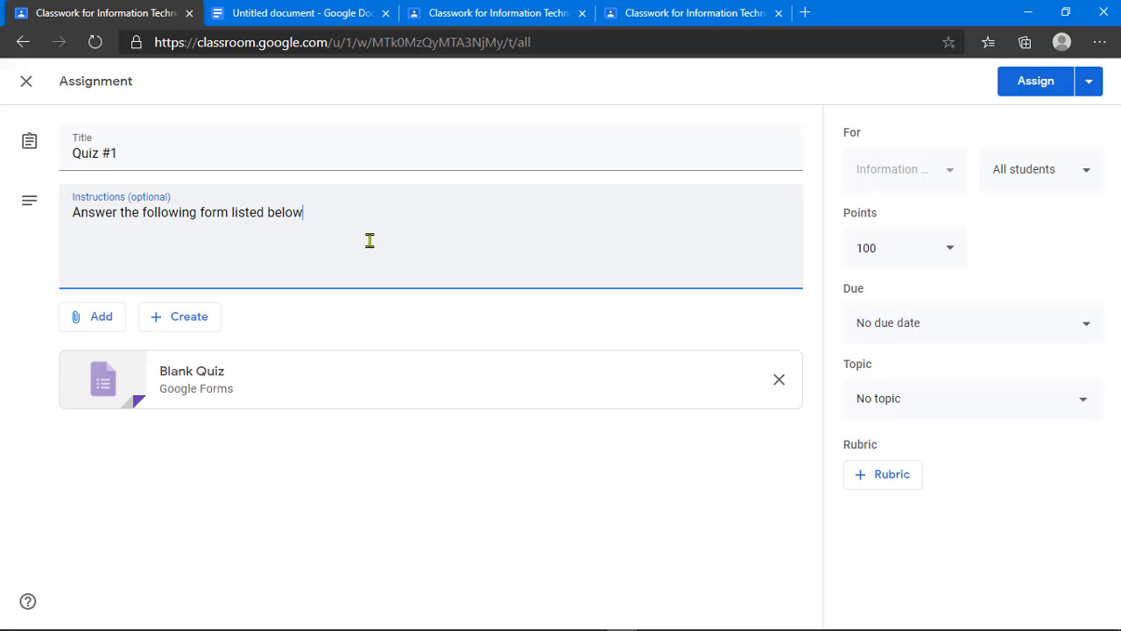
pyautogui.write(', follow the instructions on the')
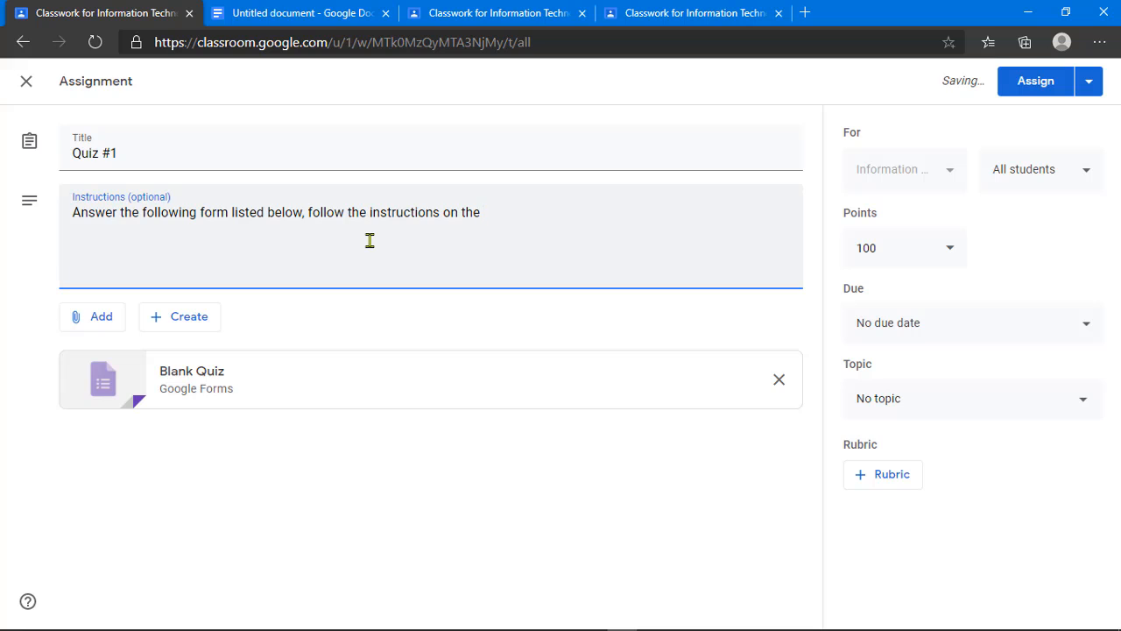
pyautogui.press('BackSpace')
pyautogui.press('BackSpace')
pyautogui.write('at form.')
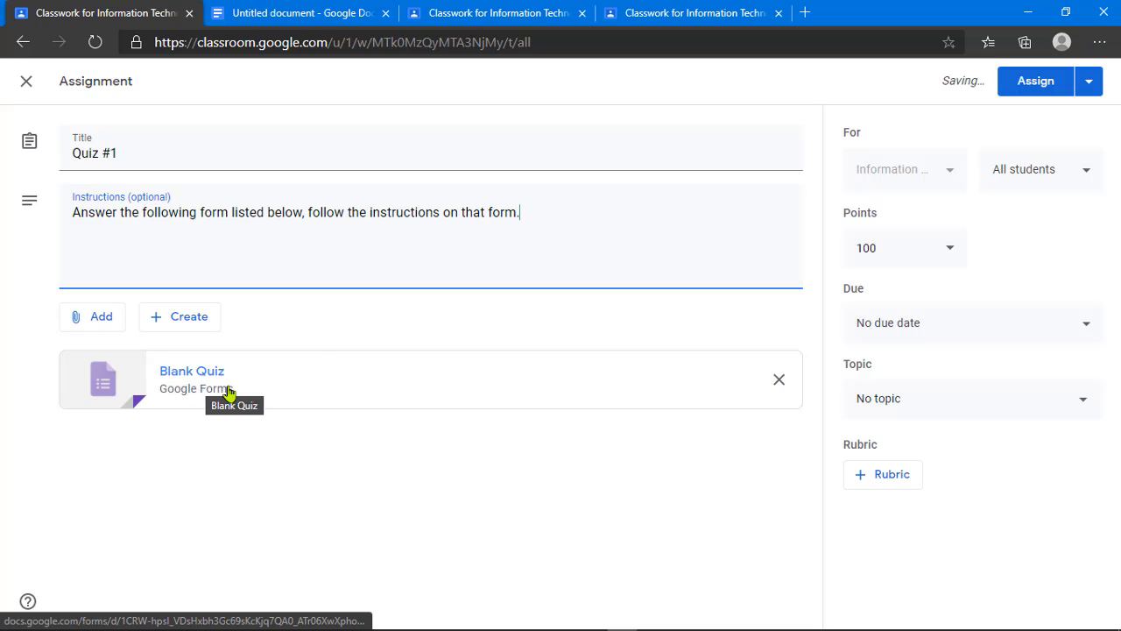
pyautogui.click(199, 391)
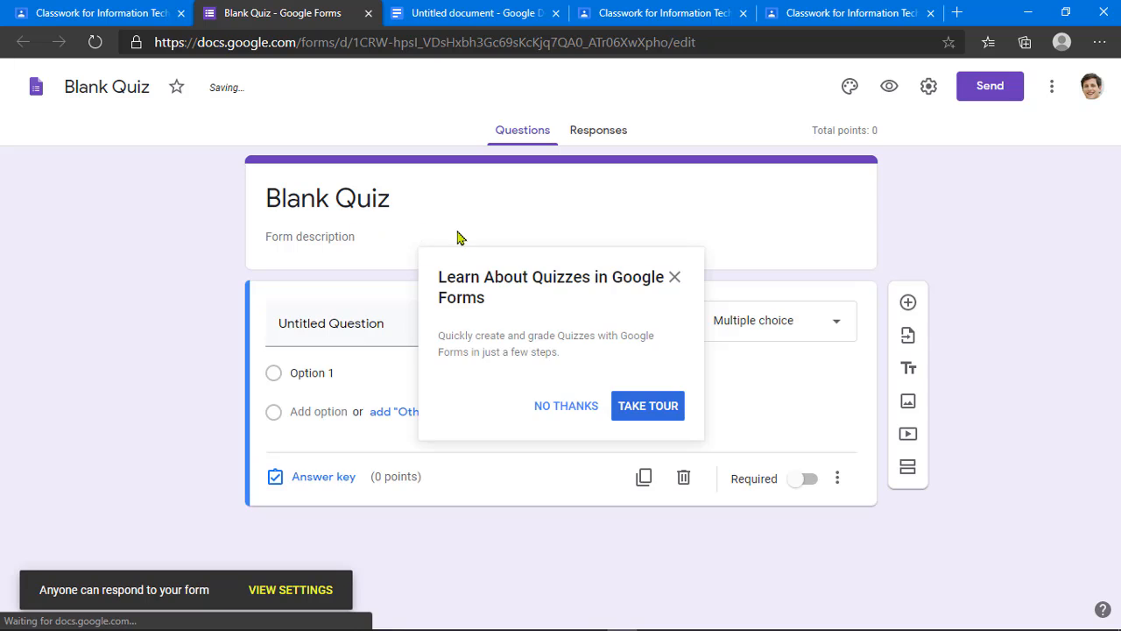
# Step: Title the form 'Quiz #1', describe it 'Coverage Chapter 1 and 2', and make the 'Write your name :' question required
pyautogui.click(554, 412)
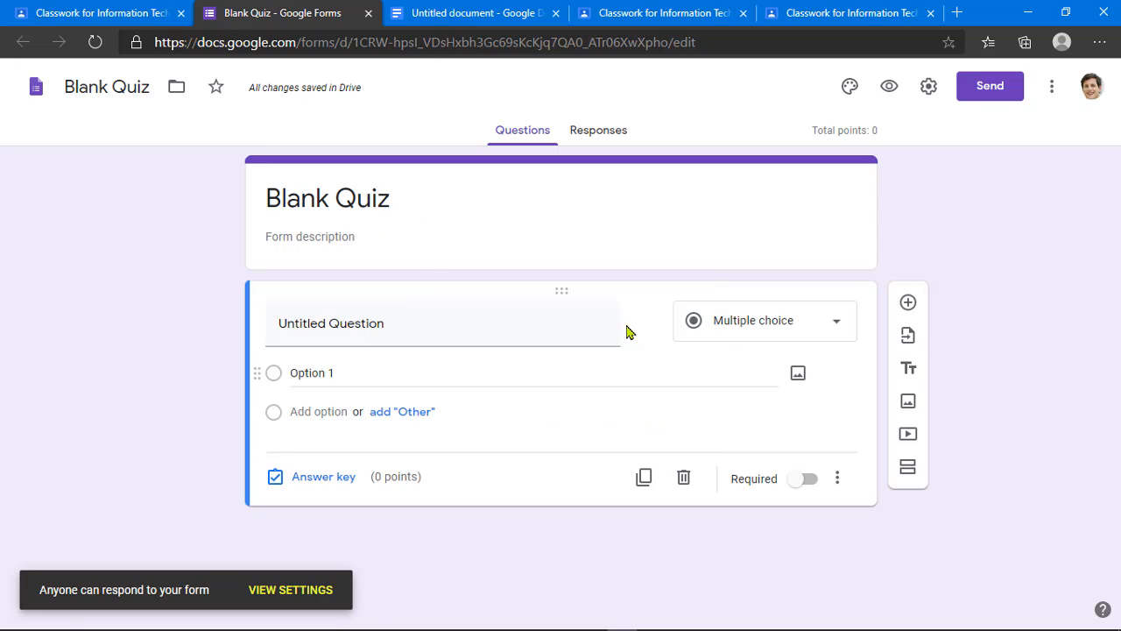
pyautogui.click(347, 196)
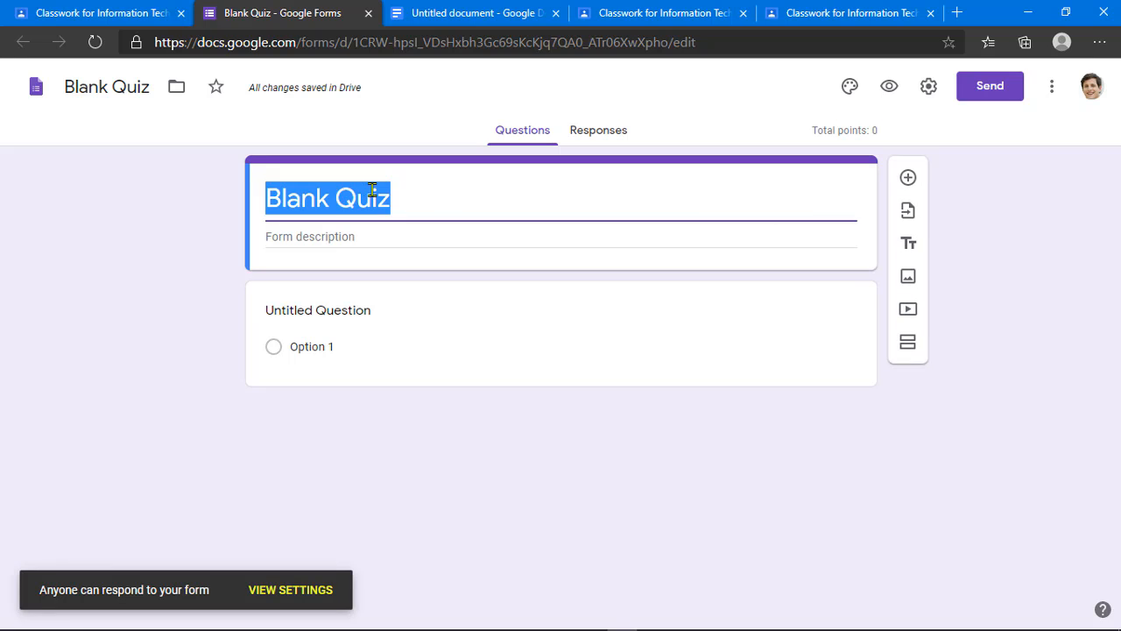
pyautogui.write('Qui')
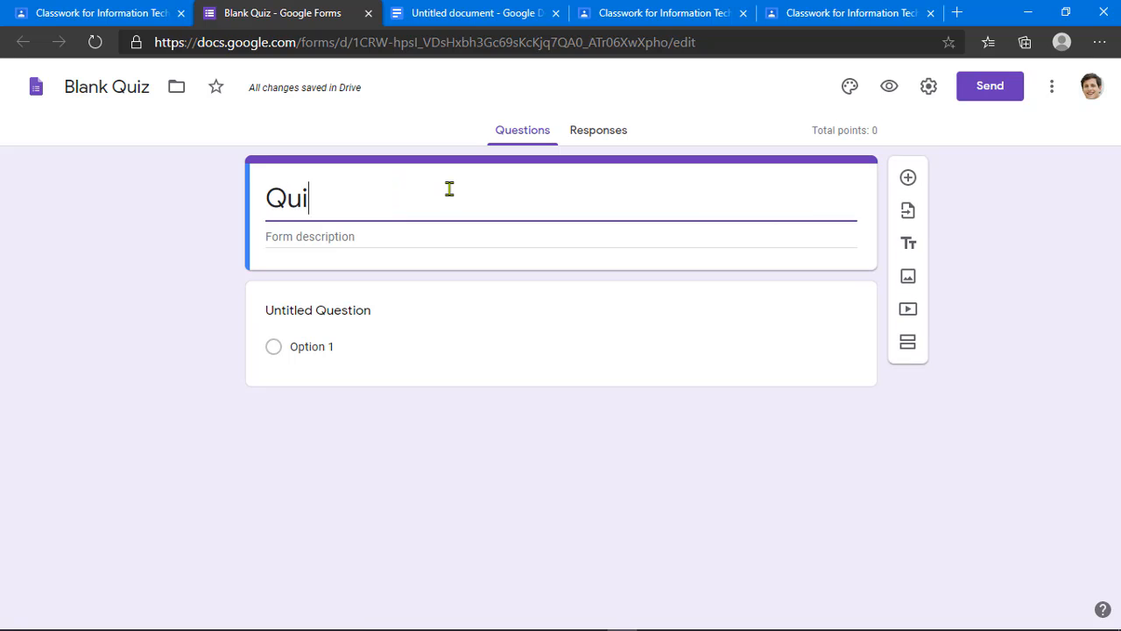
pyautogui.write('z #1')
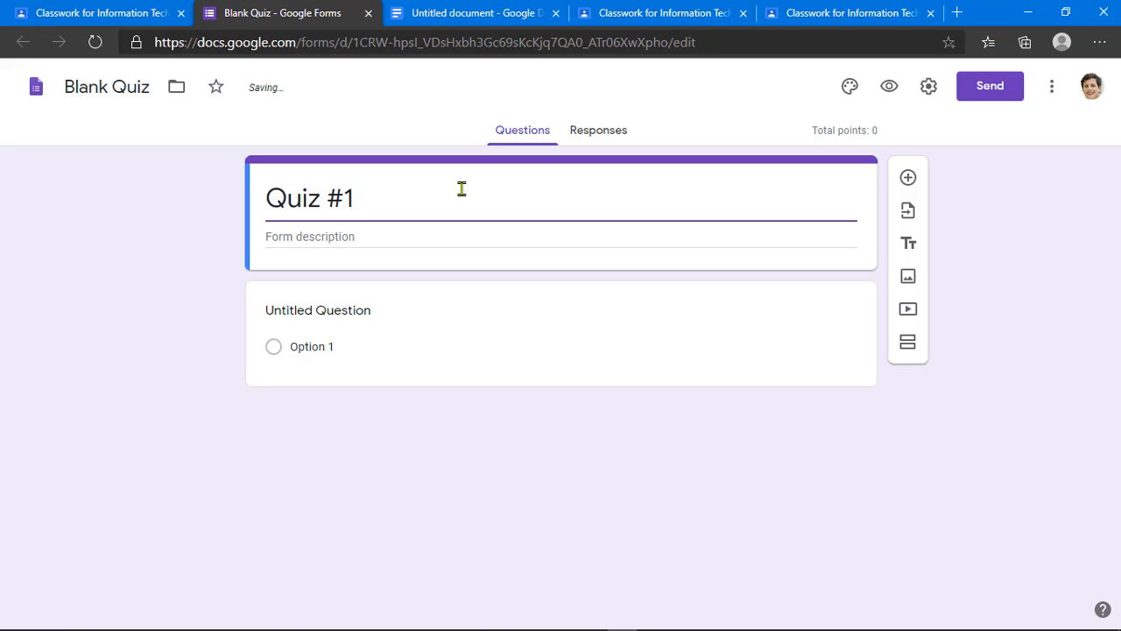
pyautogui.click(404, 237)
pyautogui.write('Coverage Chapter 1 and 2')
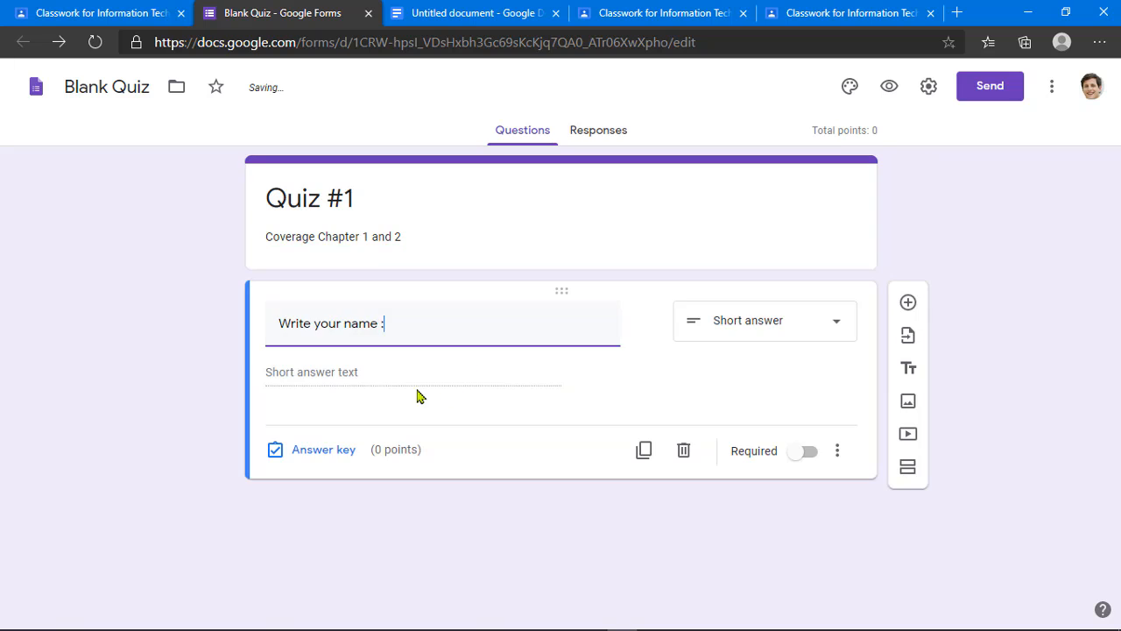
pyautogui.click(431, 370)
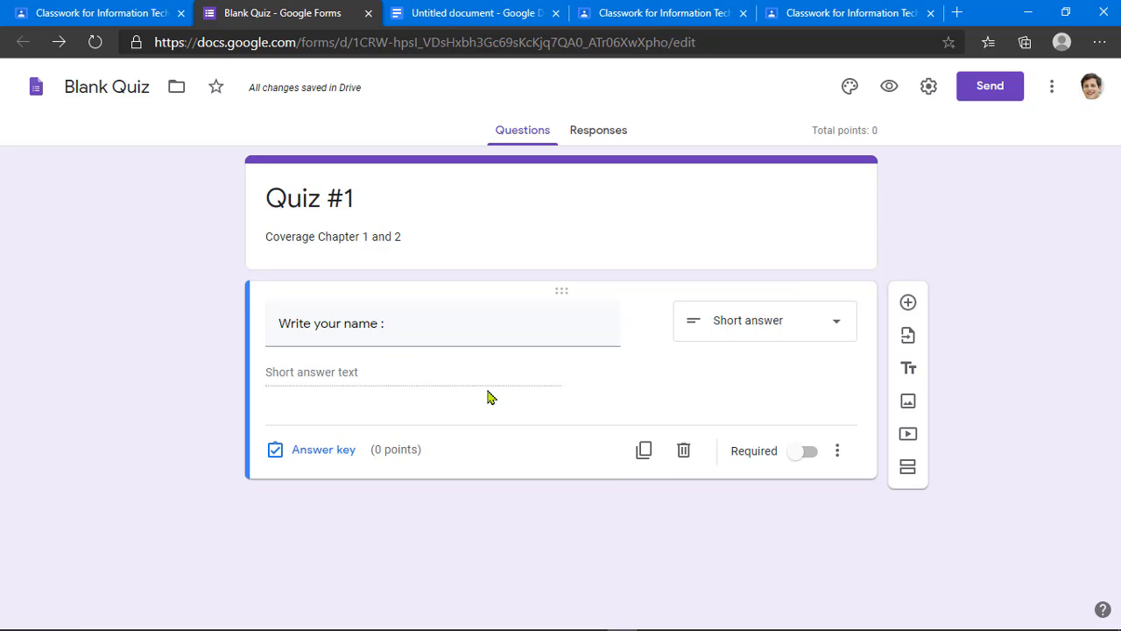
pyautogui.click(808, 462)
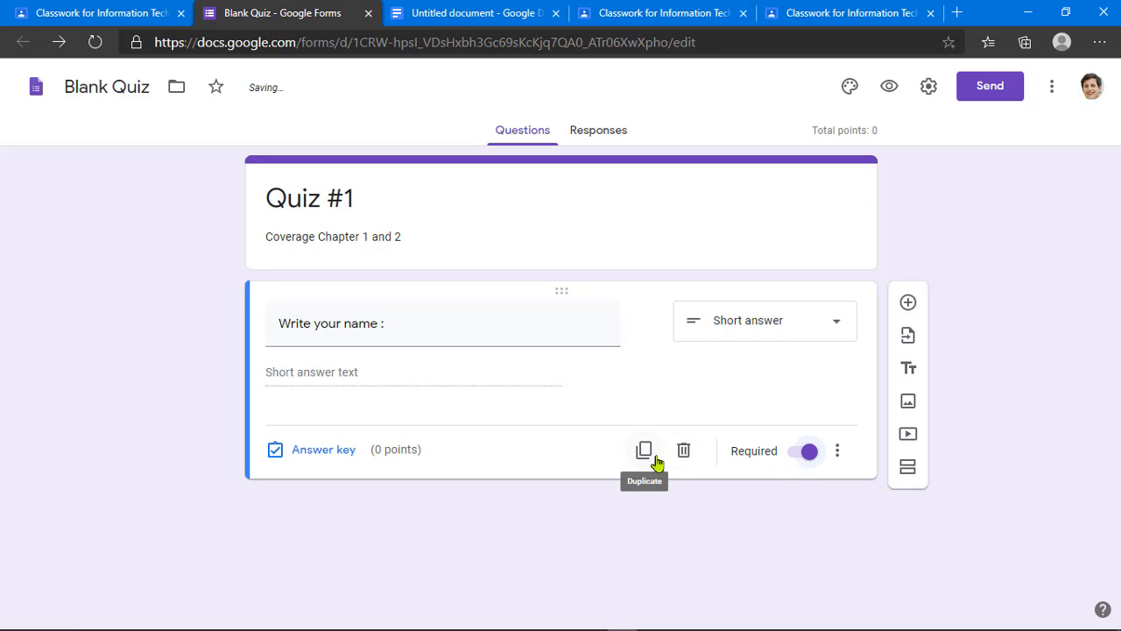
# Step: Add a second question with the pasted reverse-order data text and make it Short answer
pyautogui.click(908, 304)
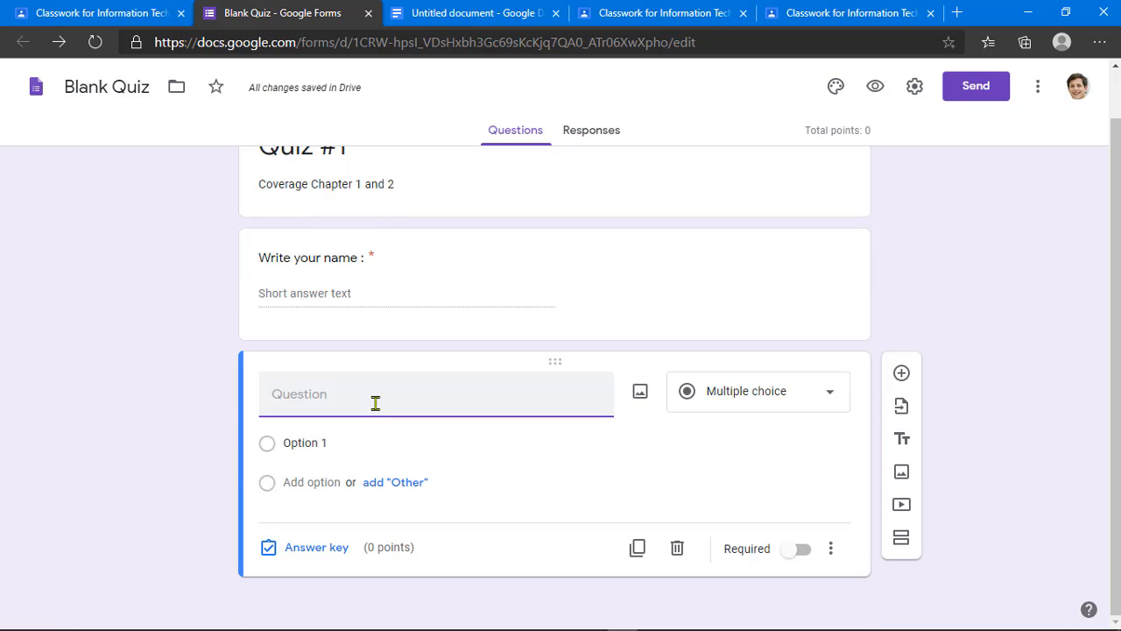
pyautogui.write('____________ is very useful in situation when data have to stored and then retrieved in reverse order')
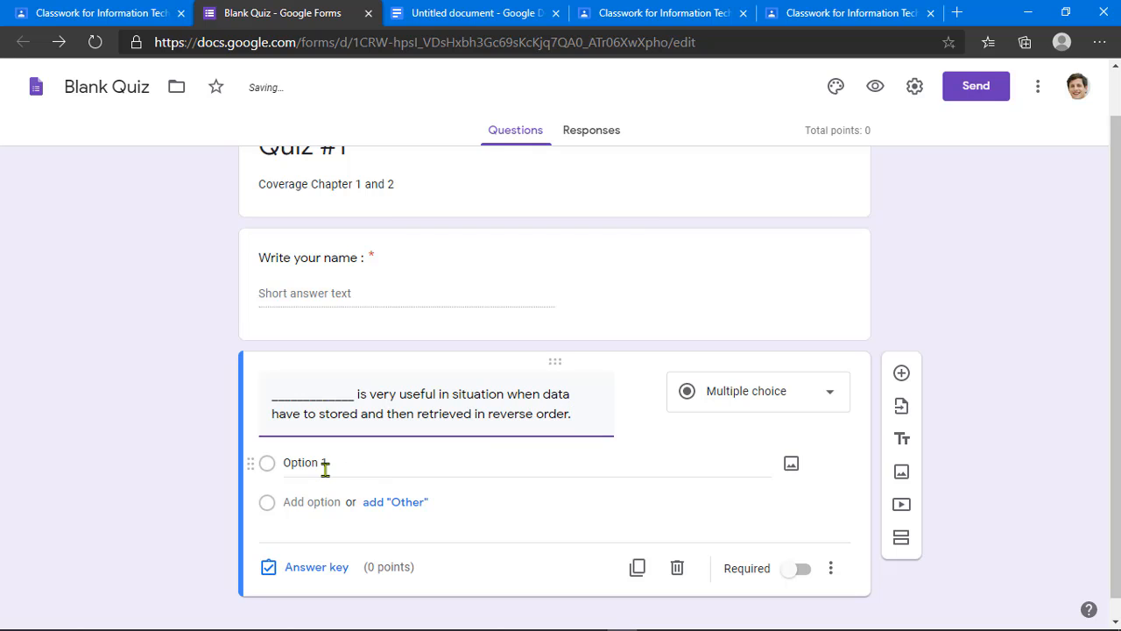
pyautogui.click(758, 407)
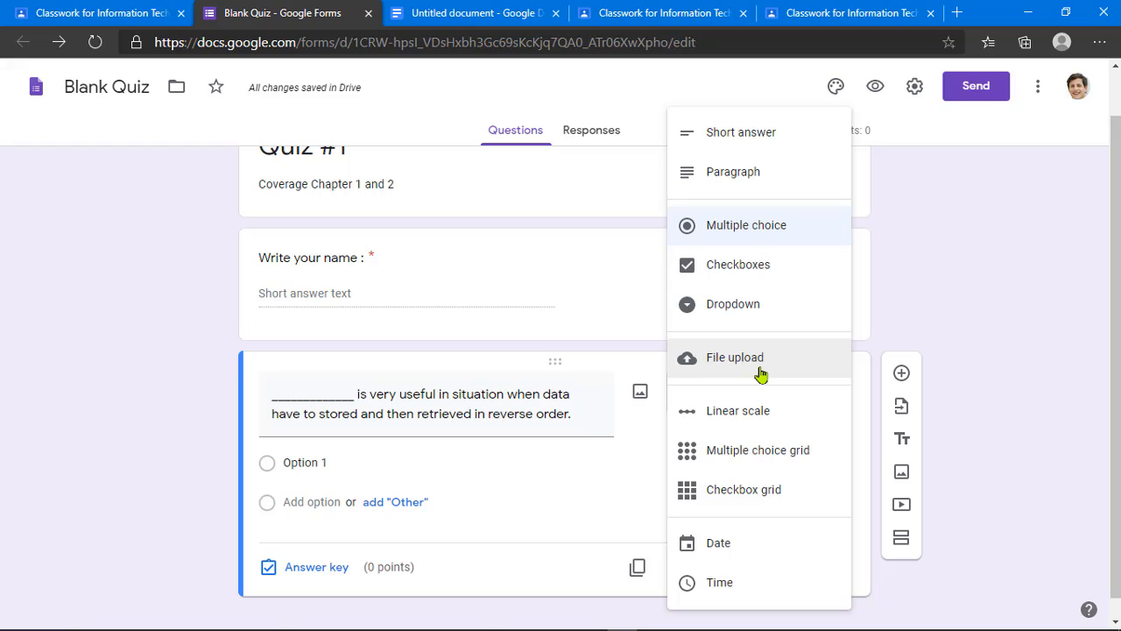
pyautogui.click(741, 134)
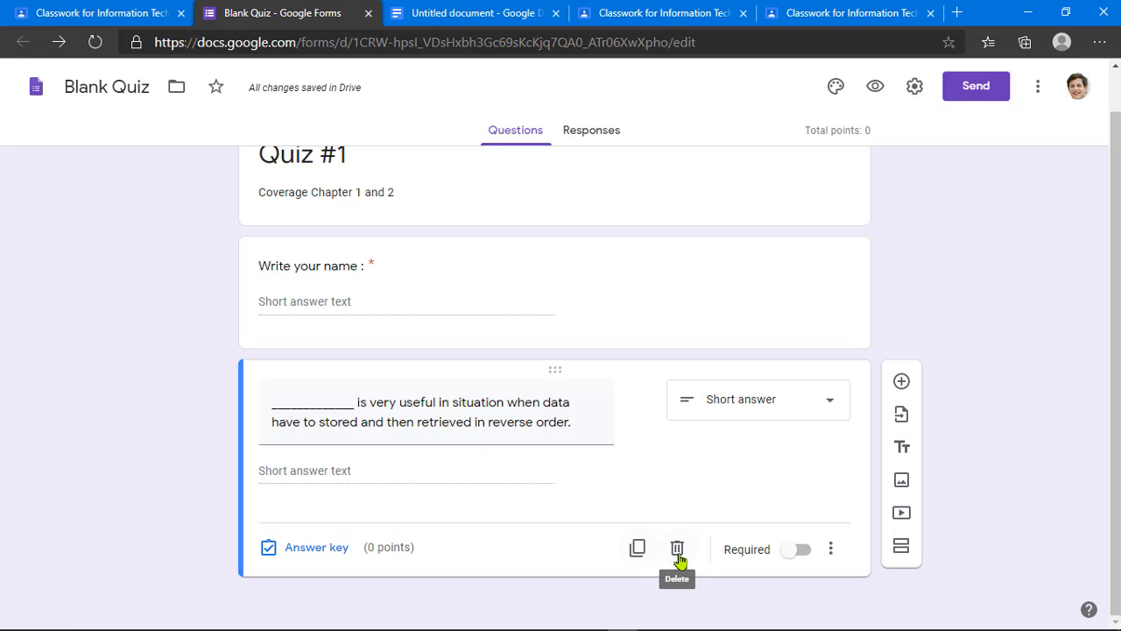
# Step: Duplicate the reverse-order question and paste in the data structure definition question
pyautogui.click(637, 550)
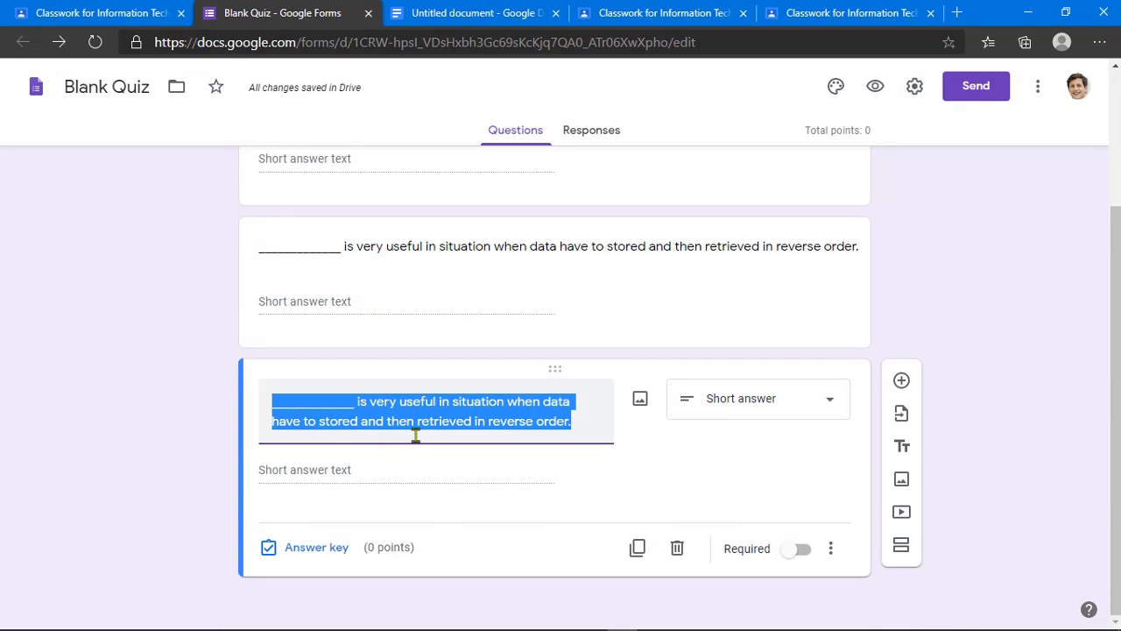
pyautogui.write('________ is a way of defining, storing & retrieving of data in a structural & systematic way. A data structure may contain different type of data items.')
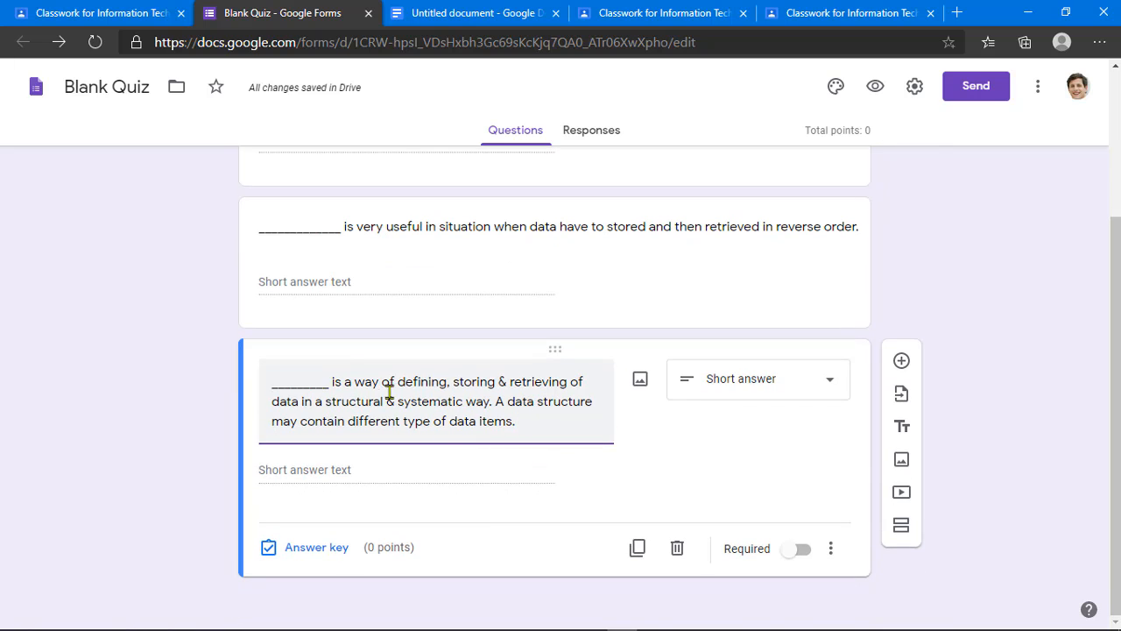
pyautogui.moveTo(312, 385); pyautogui.dragTo(273, 383)
pyautogui.click(361, 396)
# Step: Add the step-by-step procedure question as a duplicated Short answer question
pyautogui.click(636, 547)
pyautogui.hotkey('ctrl', 'v')
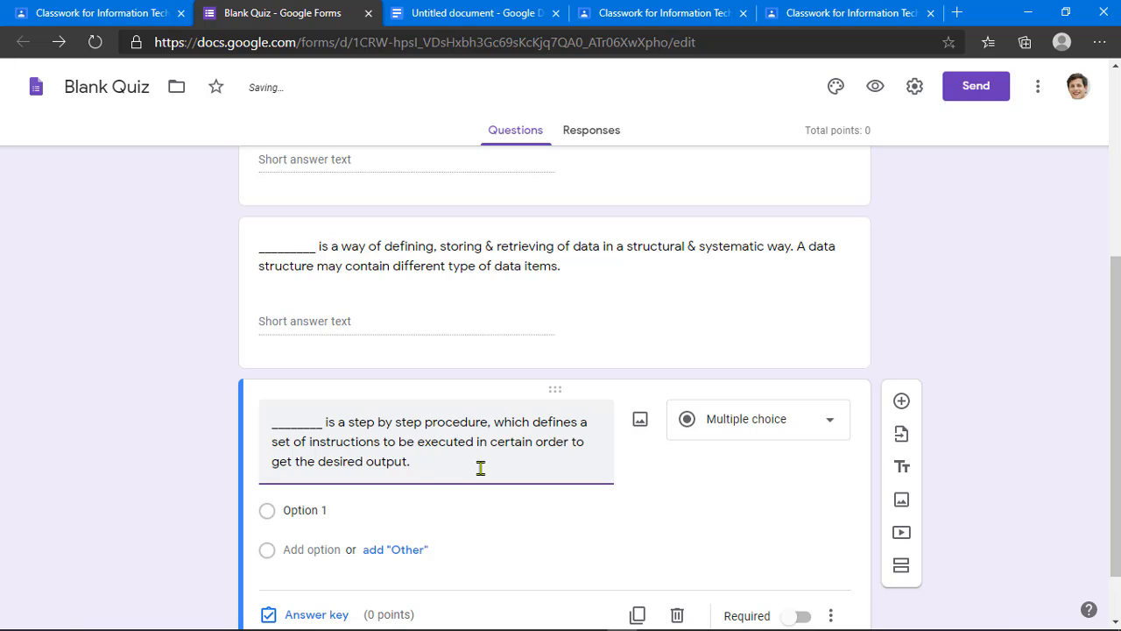
pyautogui.click(721, 420)
pyautogui.click(745, 138)
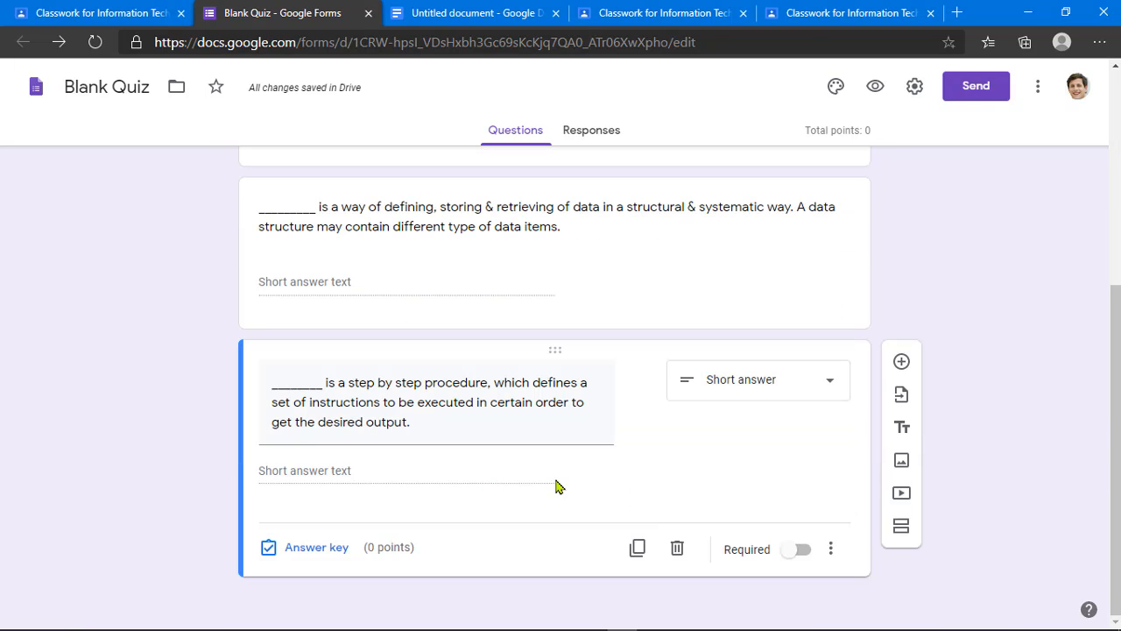
pyautogui.tripleClick(464, 426)
pyautogui.scroll(4, 466, 432)
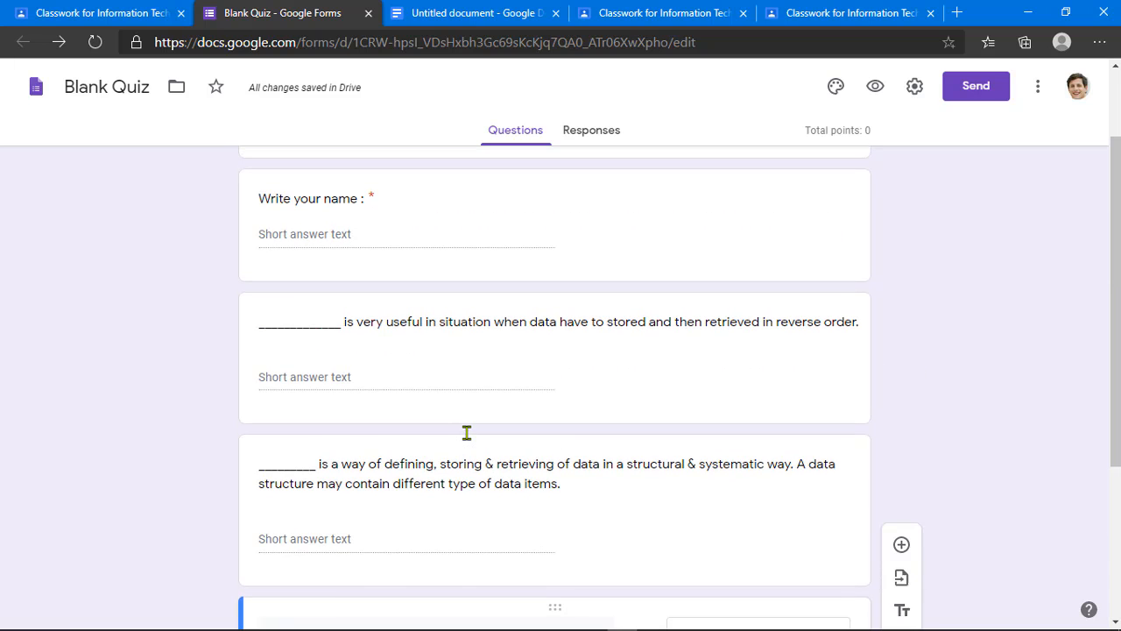
pyautogui.scroll(-2, 467, 432)
pyautogui.scroll(-2, 467, 431)
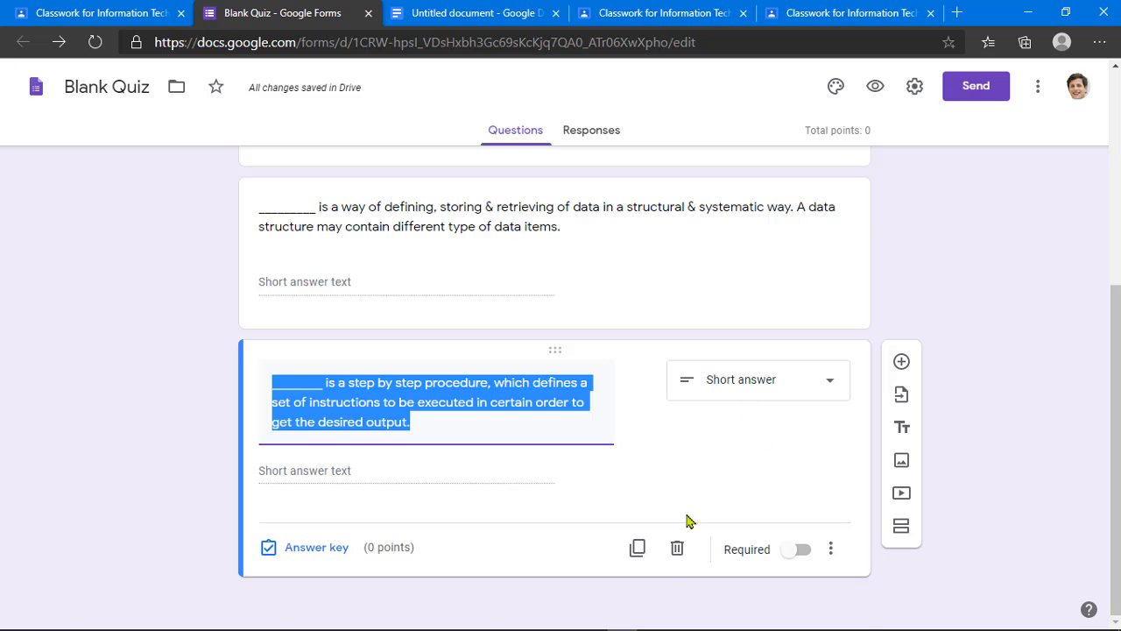
# Step: Add the array question as another duplicated Short answer question
pyautogui.click(636, 548)
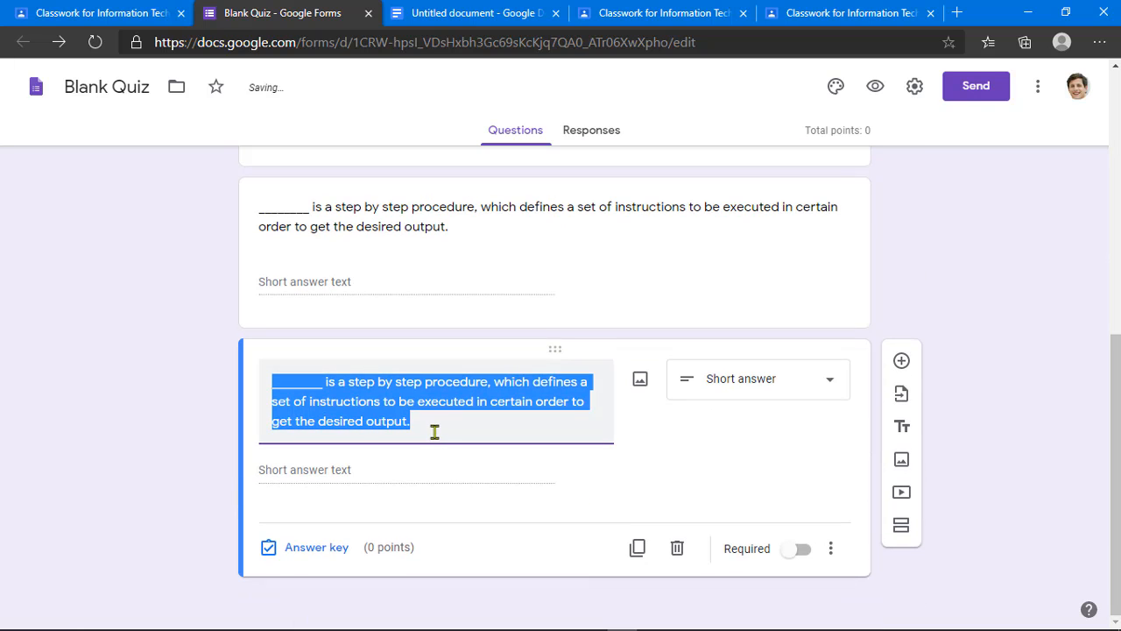
pyautogui.hotkey('ctrl', 'v')
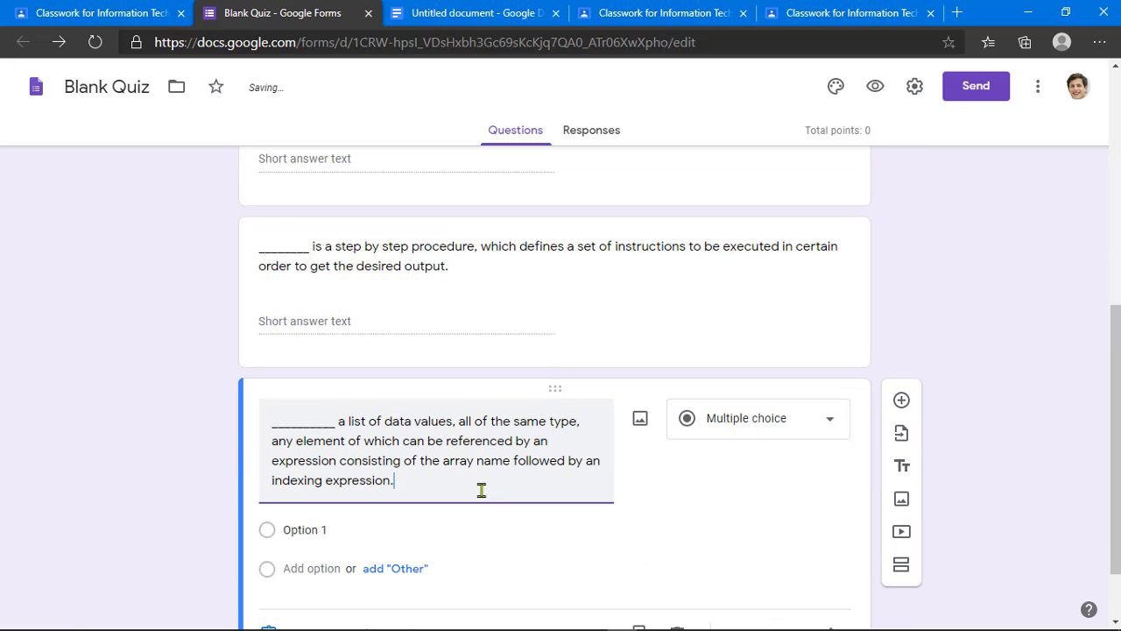
pyautogui.scroll(-1, 481, 488)
pyautogui.click(778, 347)
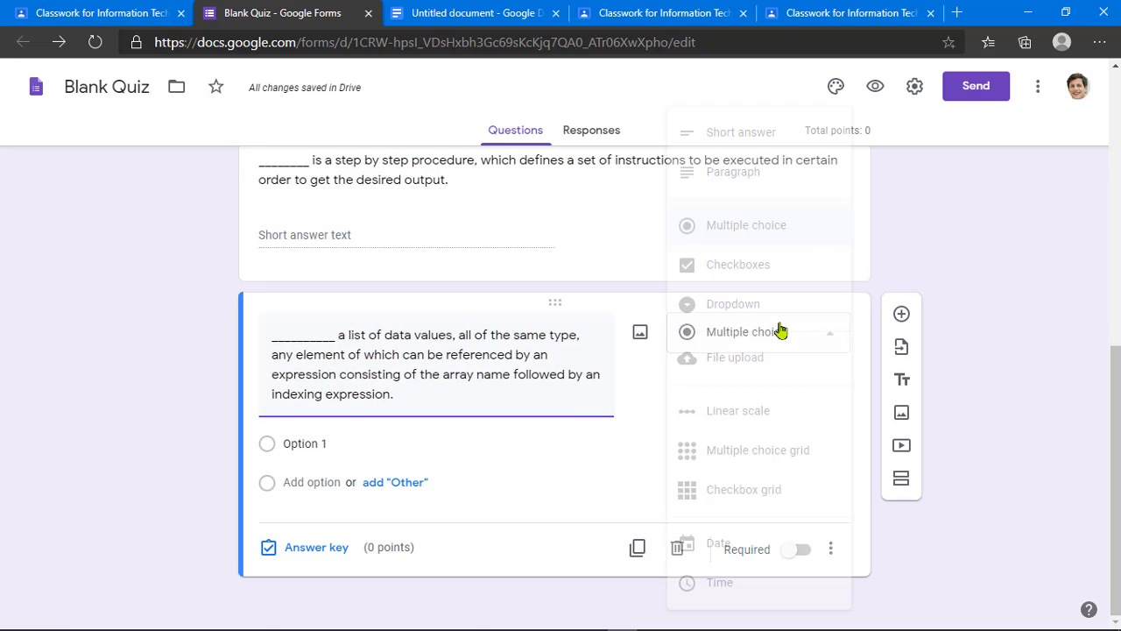
pyautogui.click(741, 131)
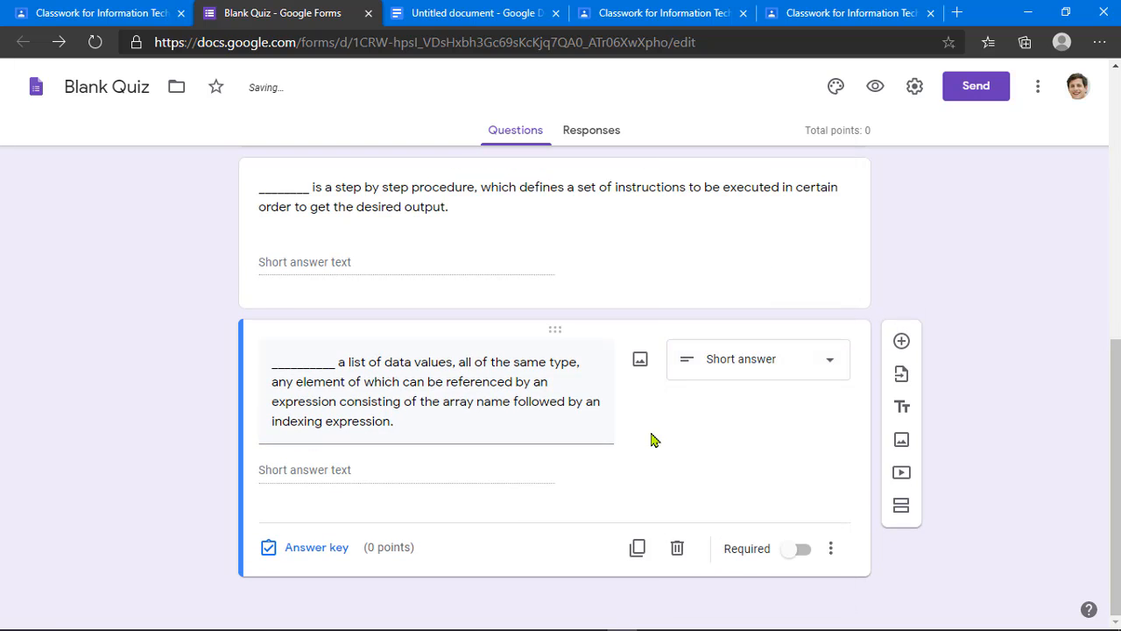
# Step: Add the memory representation question as a final Short answer duplicate
pyautogui.click(635, 550)
pyautogui.hotkey('ctrl', 'v')
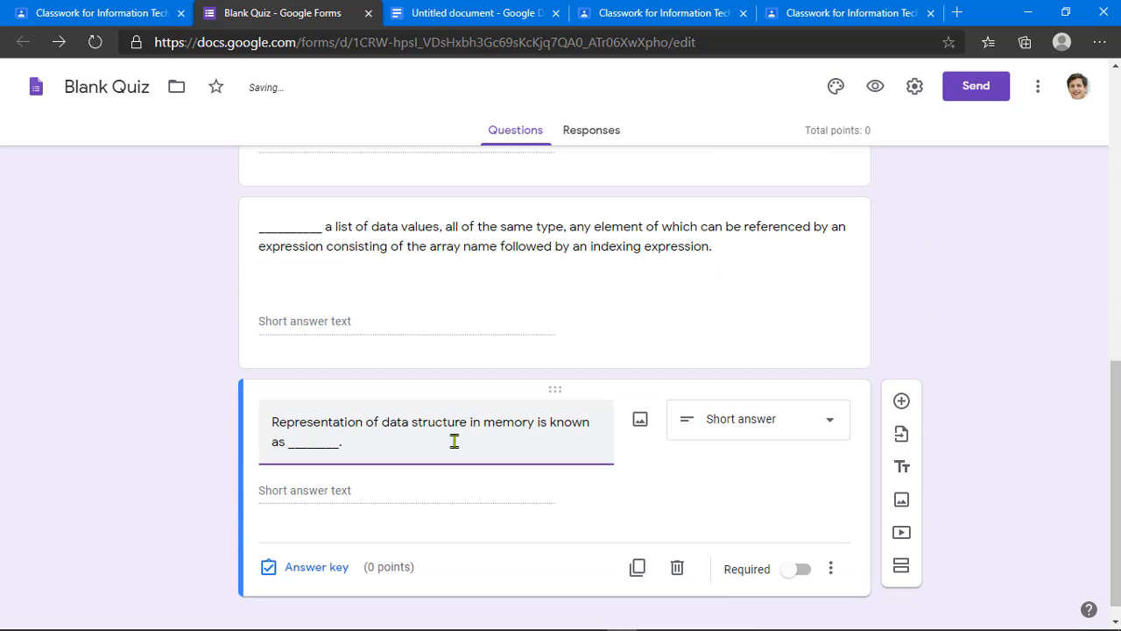
pyautogui.click(740, 425)
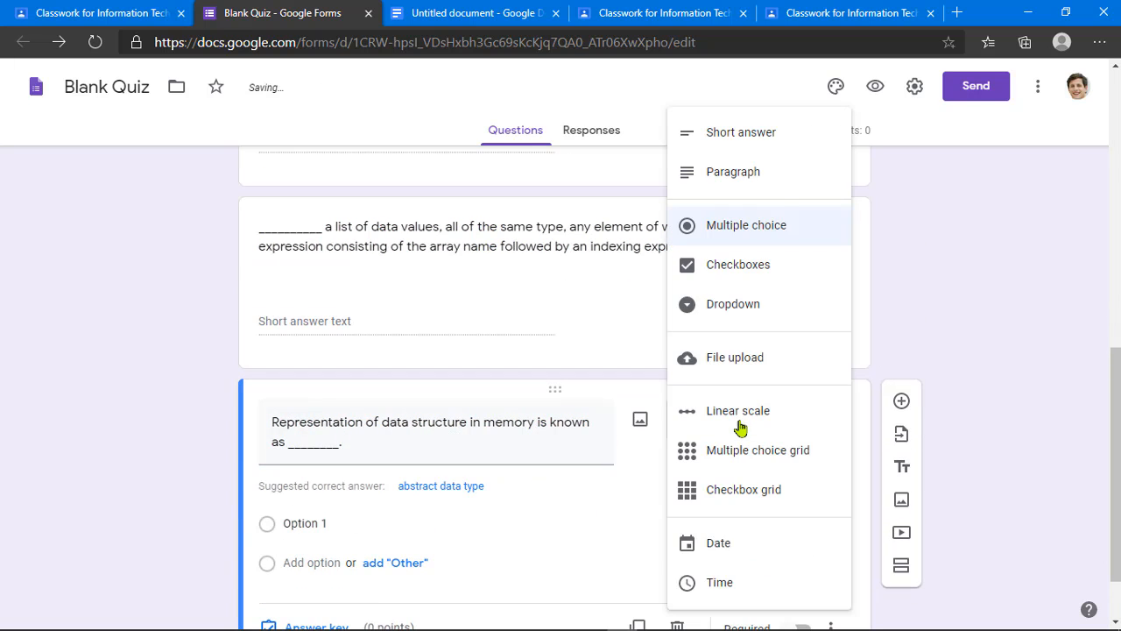
pyautogui.click(751, 143)
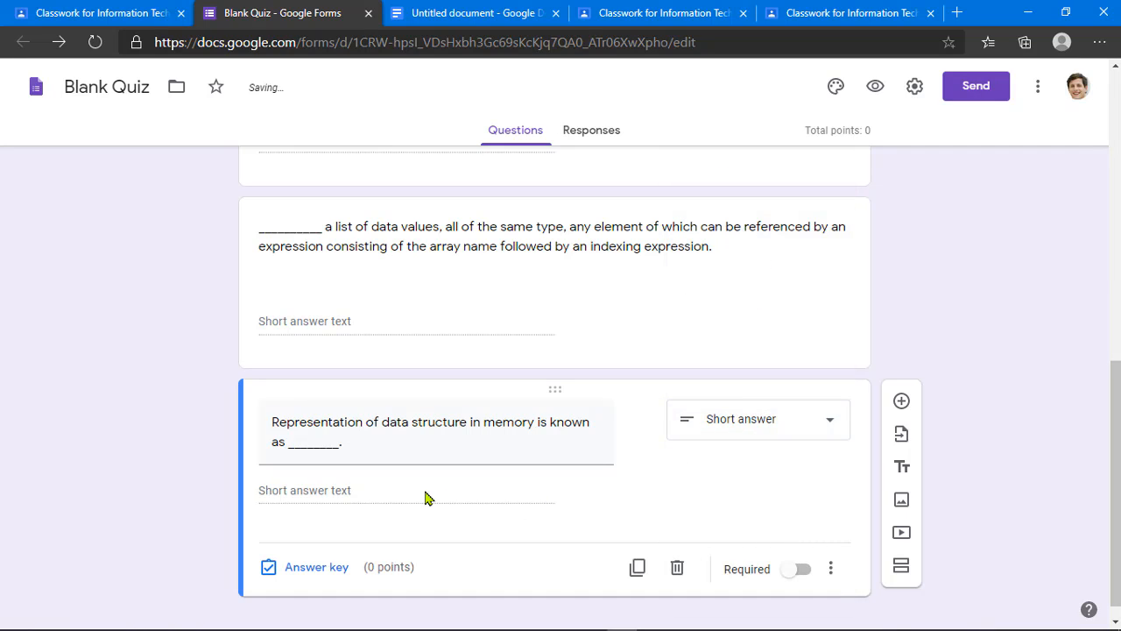
pyautogui.scroll(-1, 495, 488)
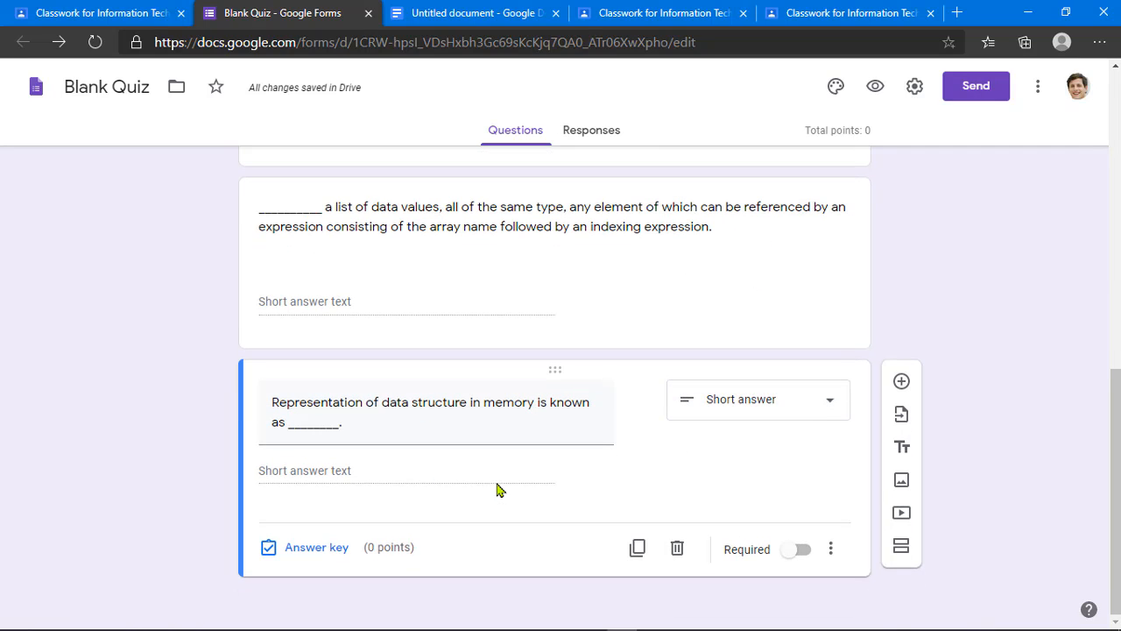
# Step: Switch on Required for the memory representation, array and step-by-step questions
pyautogui.click(798, 550)
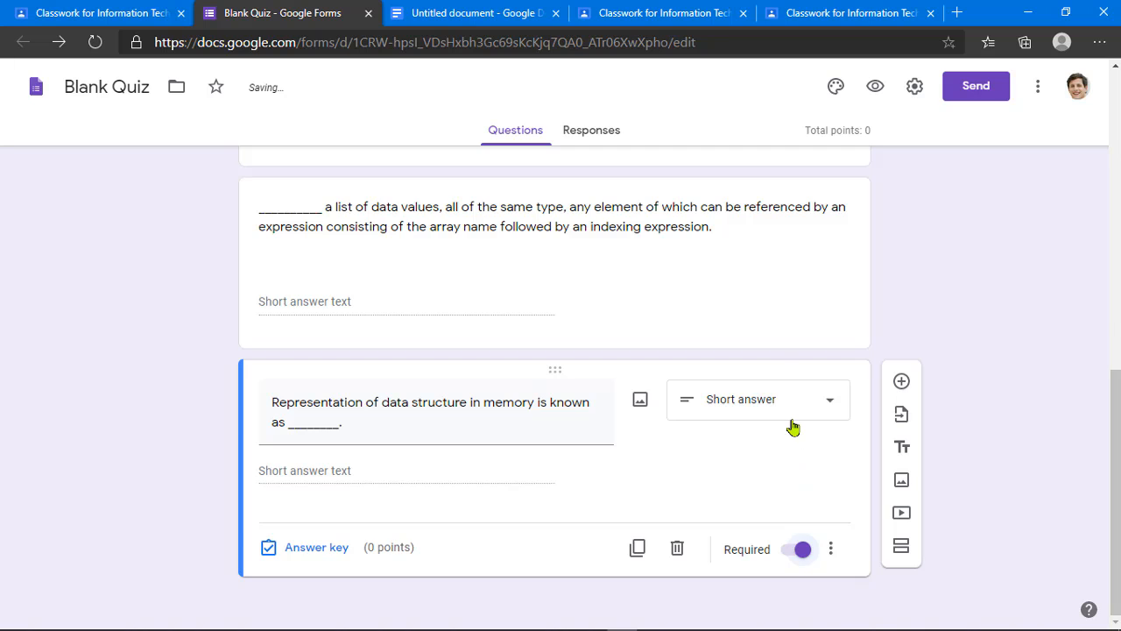
pyautogui.scroll(2, 791, 429)
pyautogui.click(701, 391)
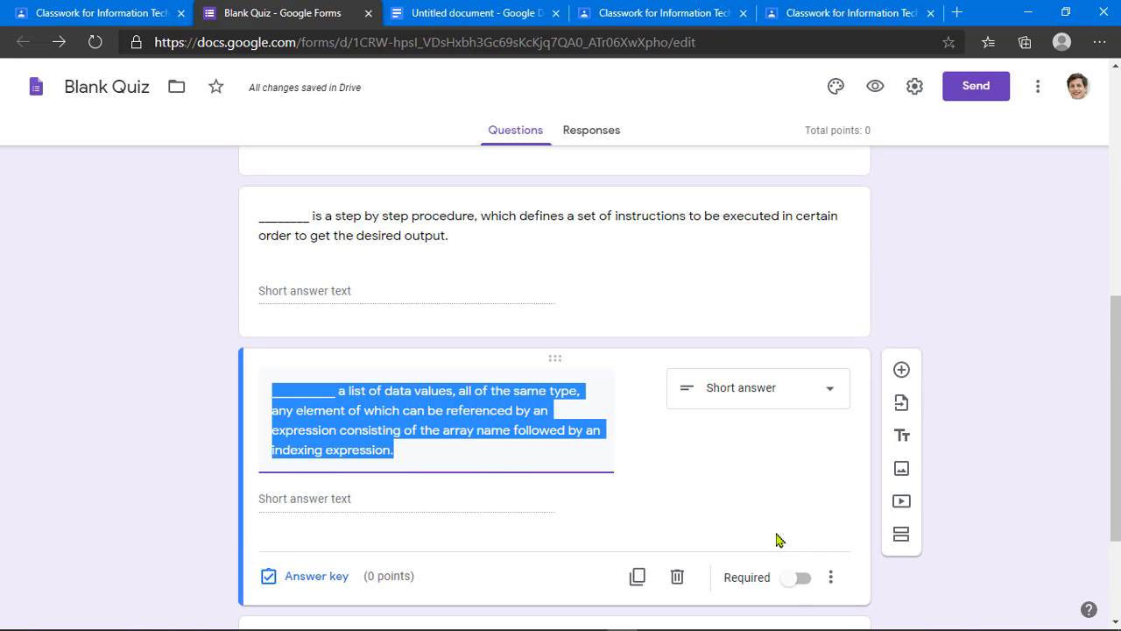
pyautogui.click(793, 577)
pyautogui.scroll(3, 778, 571)
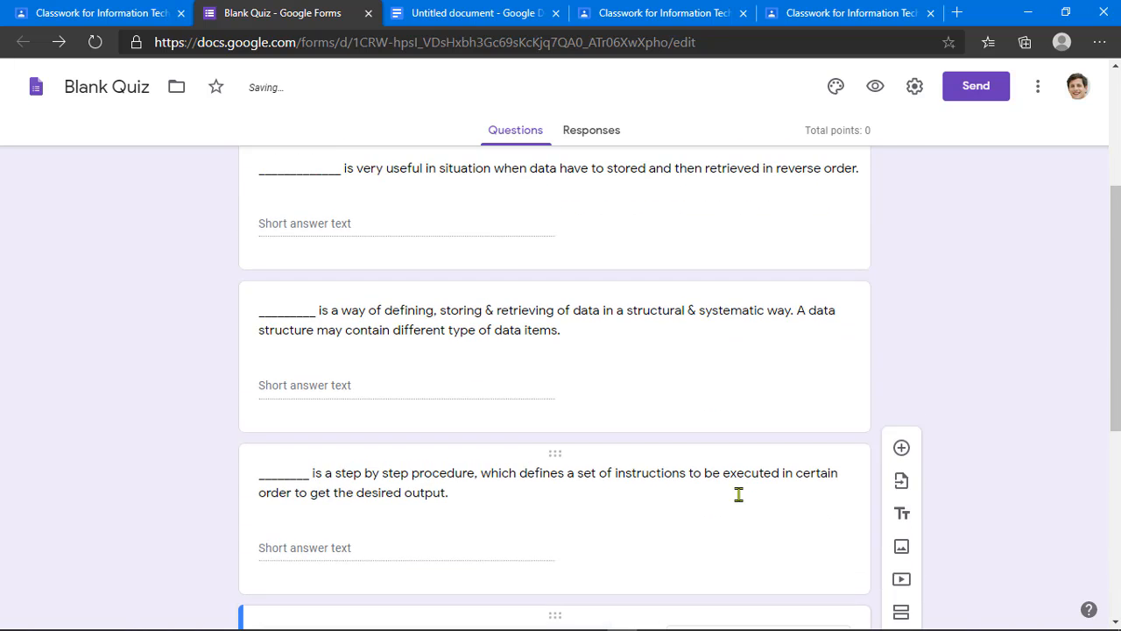
pyautogui.click(738, 489)
pyautogui.scroll(-2, 776, 526)
pyautogui.click(798, 482)
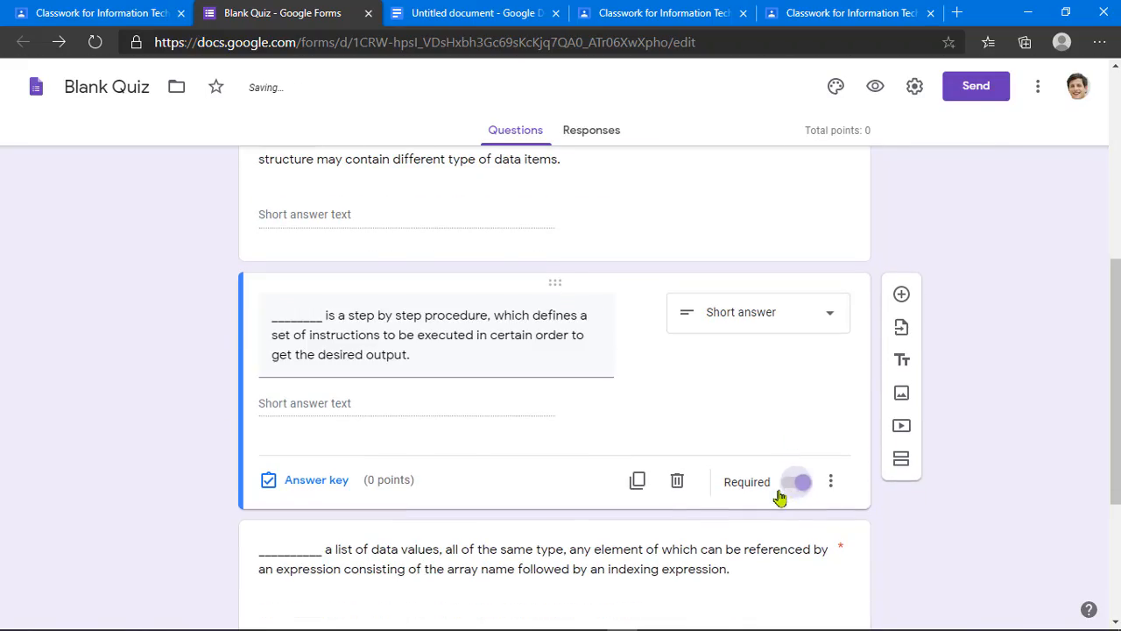
# Step: Mark the data structure definition and reverse-order questions as required too
pyautogui.scroll(3, 767, 499)
pyautogui.click(760, 496)
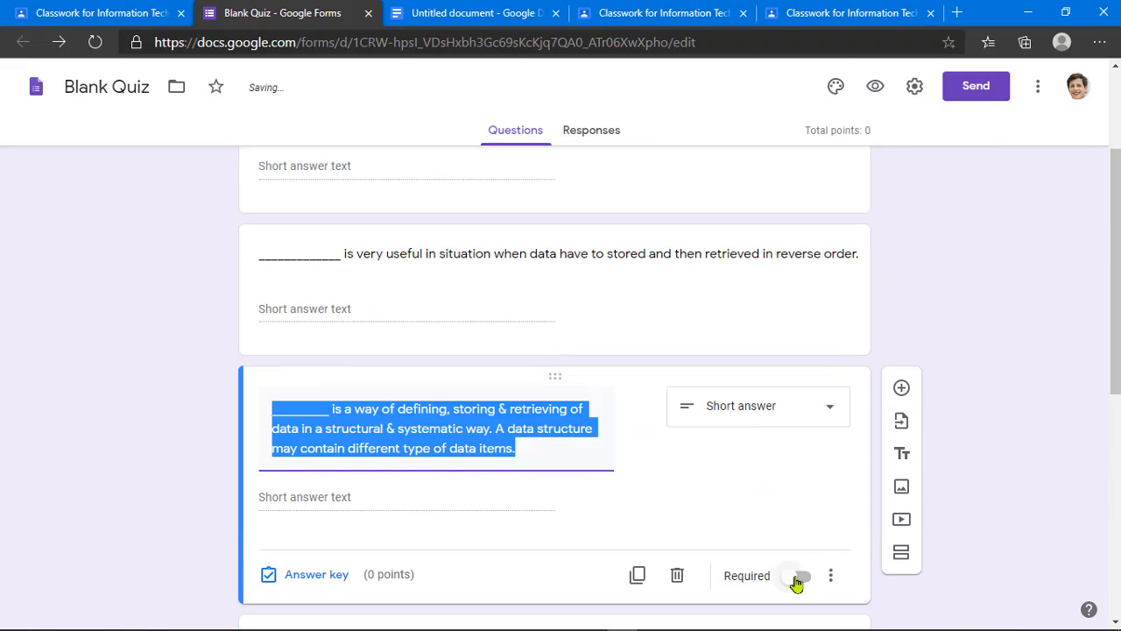
pyautogui.click(797, 577)
pyautogui.scroll(2, 722, 530)
pyautogui.click(733, 453)
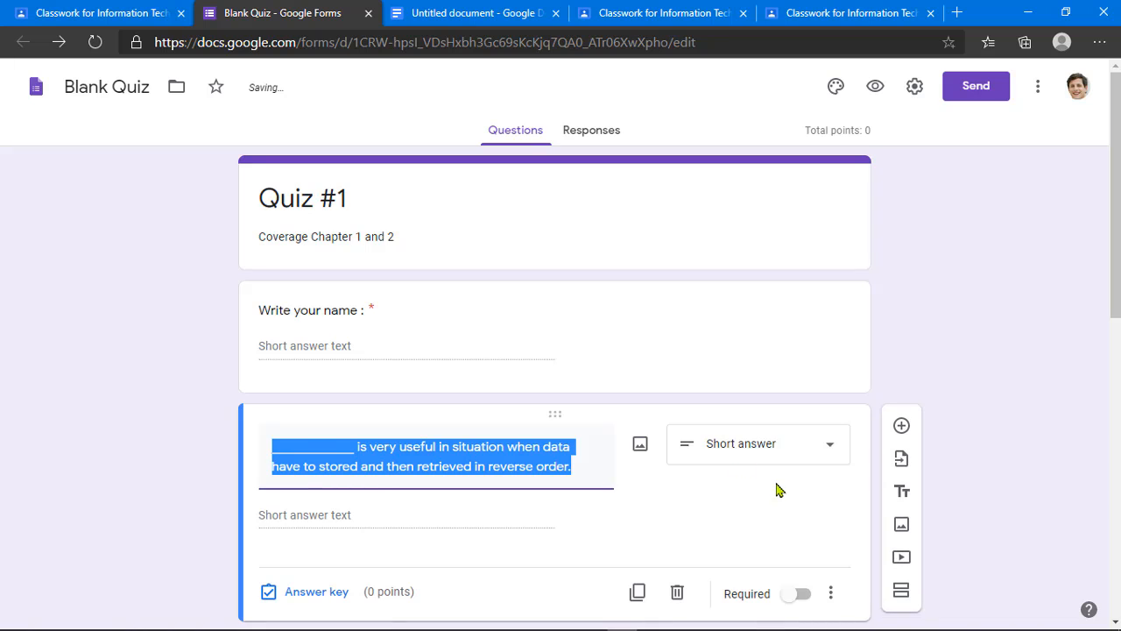
pyautogui.scroll(-2, 779, 473)
pyautogui.click(800, 425)
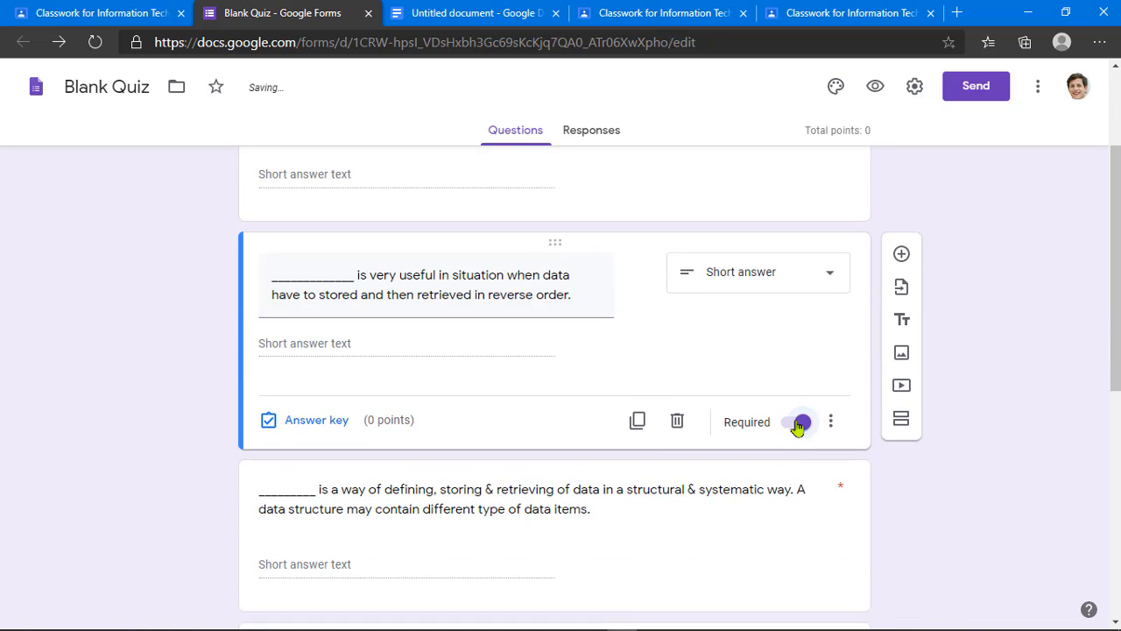
pyautogui.scroll(2, 621, 412)
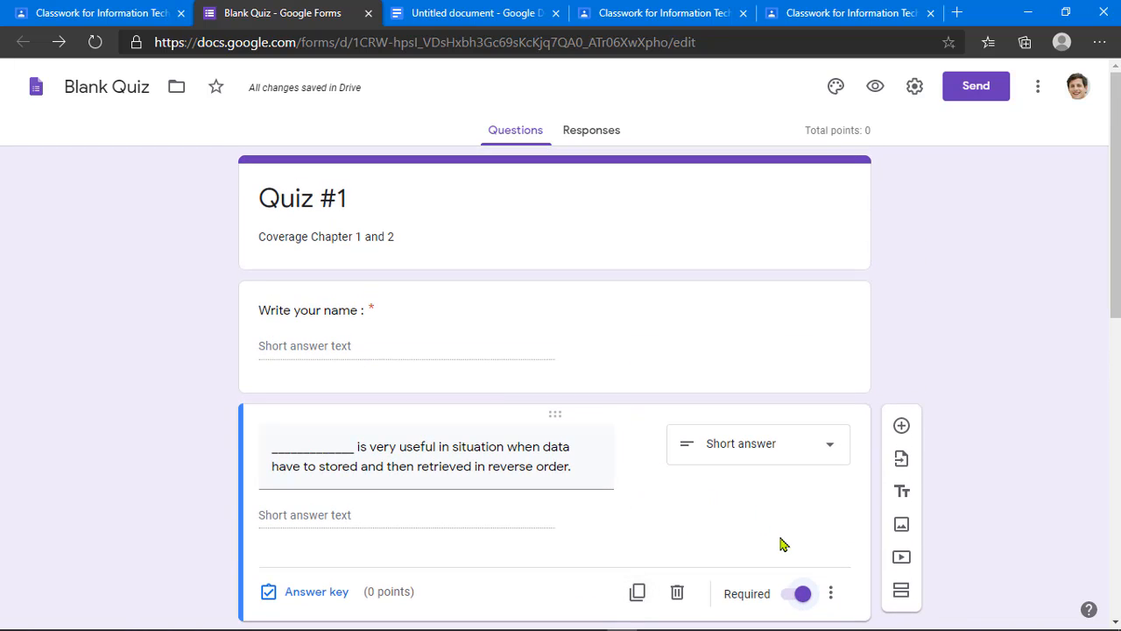
pyautogui.scroll(-1, 783, 543)
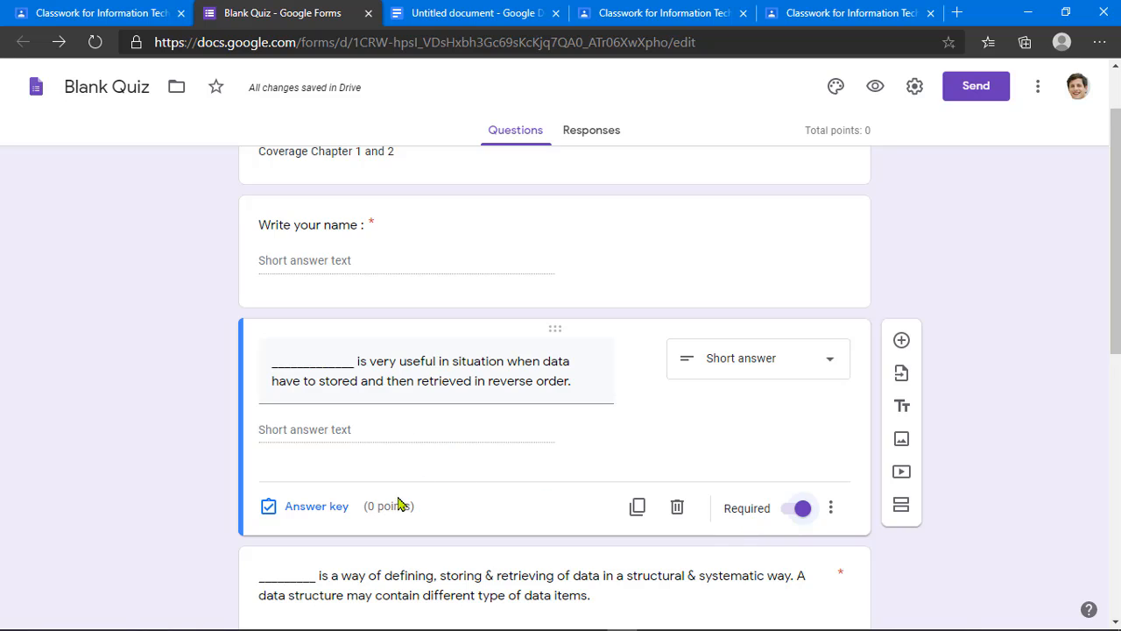
# Step: Give the reverse-order question answer key 'Stack', all other answers incorrect, worth 1 point
pyautogui.click(317, 506)
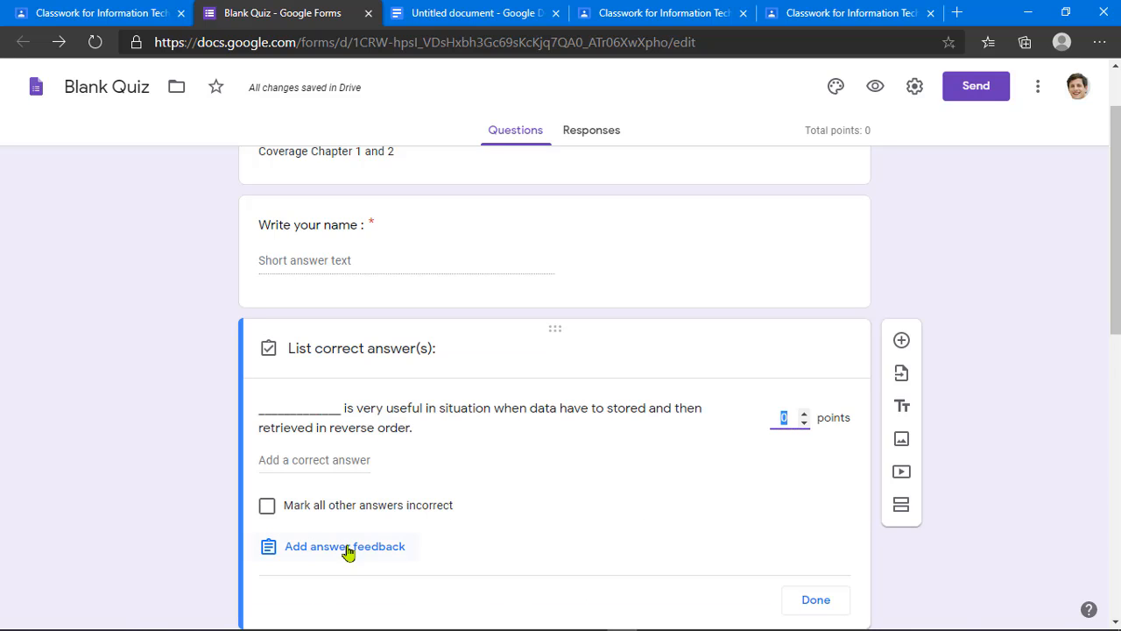
pyautogui.click(359, 460)
pyautogui.write('Stack')
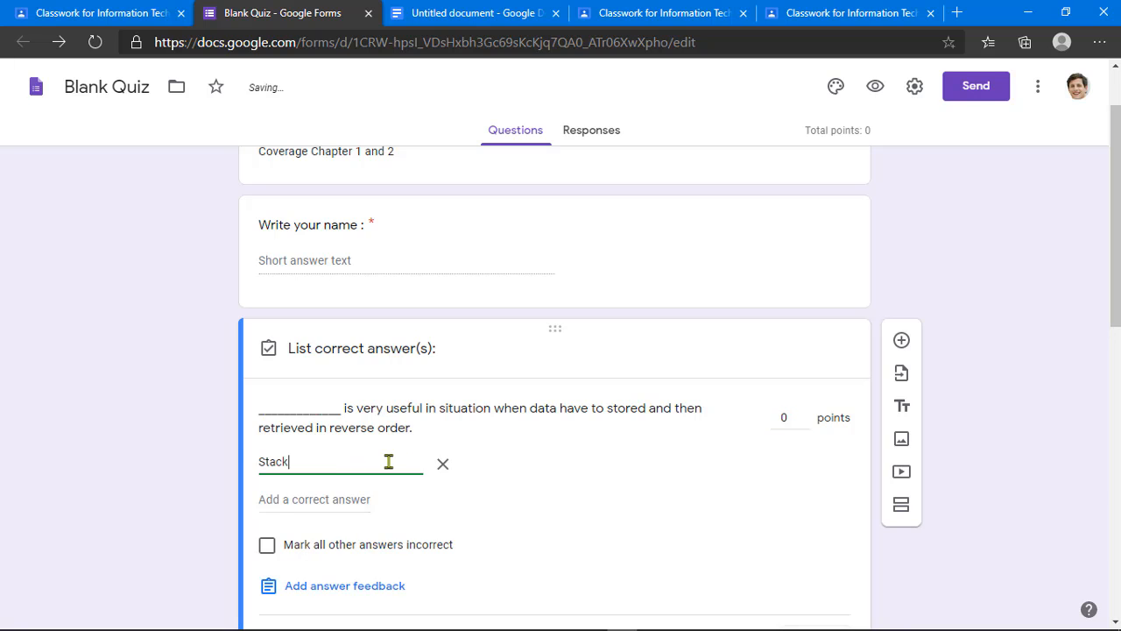
pyautogui.scroll(-2, 389, 462)
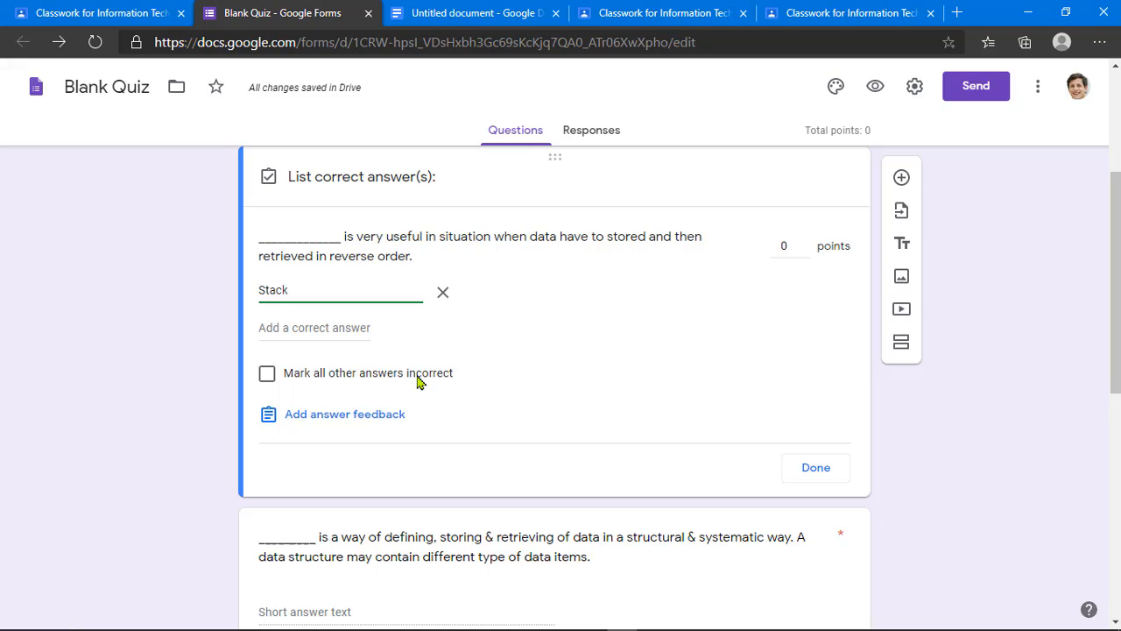
pyautogui.click(322, 379)
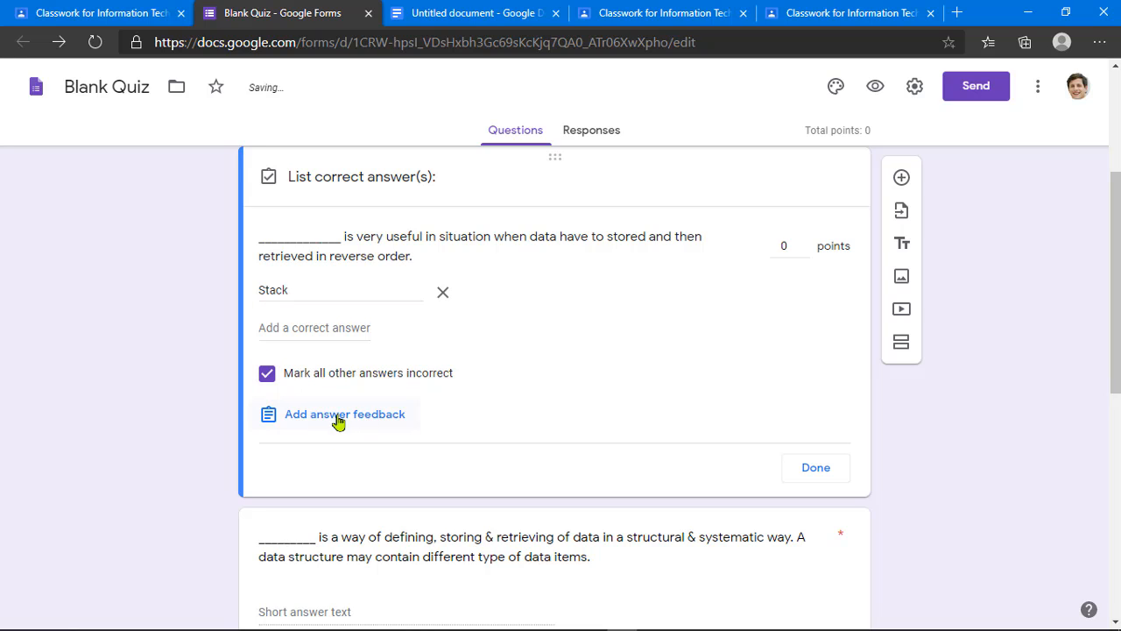
pyautogui.click(798, 253)
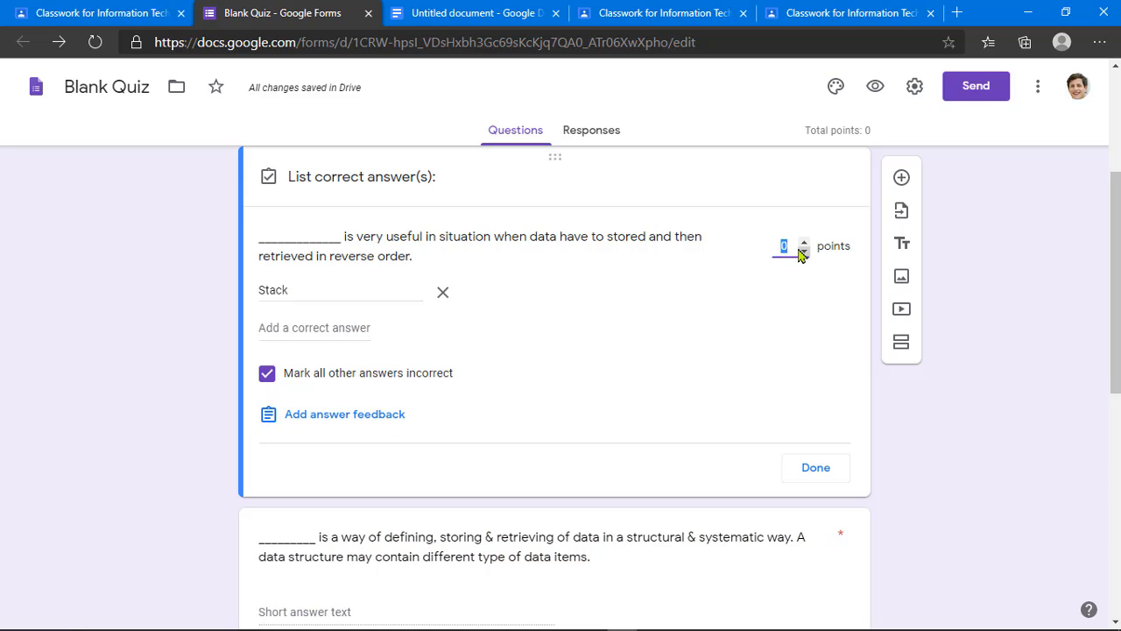
pyautogui.click(802, 243)
pyautogui.scroll(-2, 598, 349)
pyautogui.scroll(2, 598, 349)
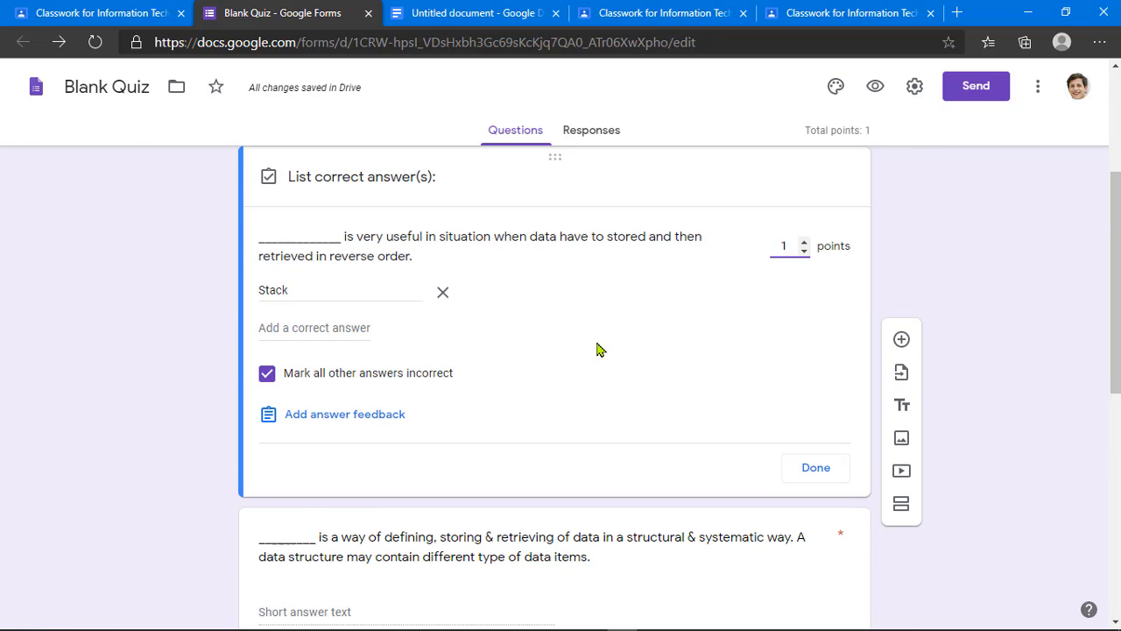
pyautogui.scroll(-1, 598, 349)
pyautogui.scroll(-2, 598, 348)
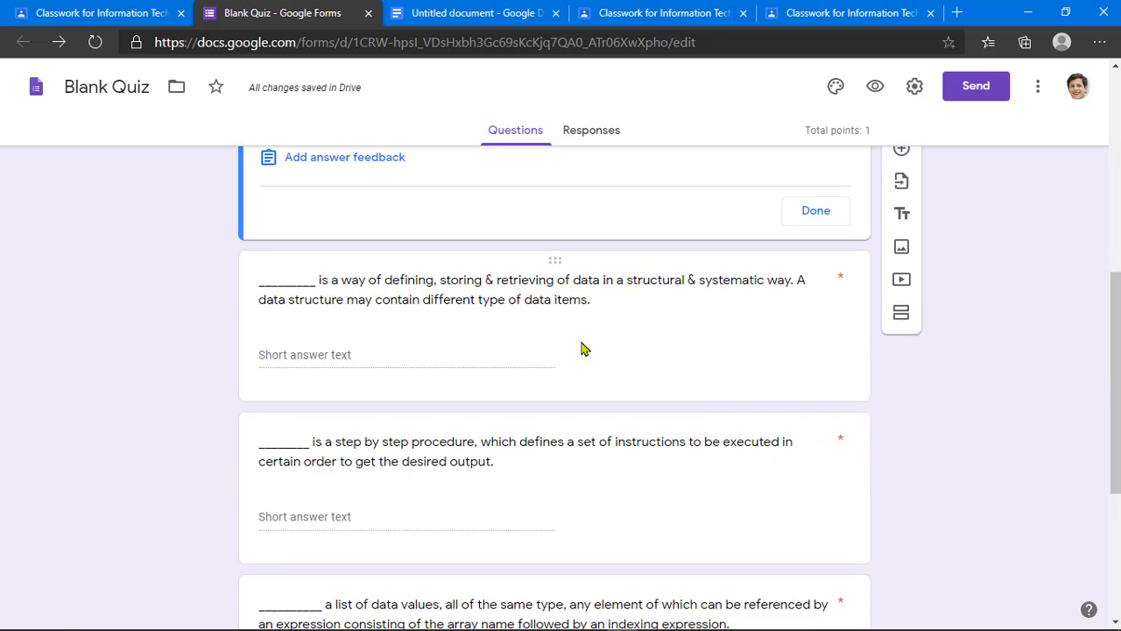
# Step: Set the step-by-step question's answer key to 'Data structure', others incorrect, worth 1 point
pyautogui.click(524, 344)
pyautogui.click(385, 418)
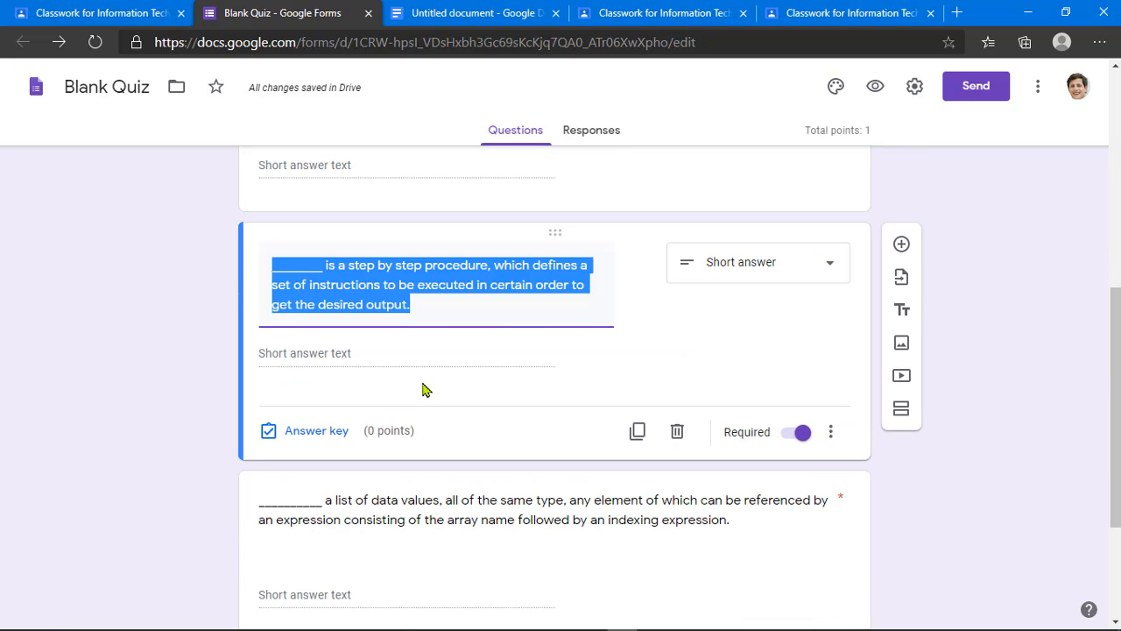
pyautogui.click(315, 433)
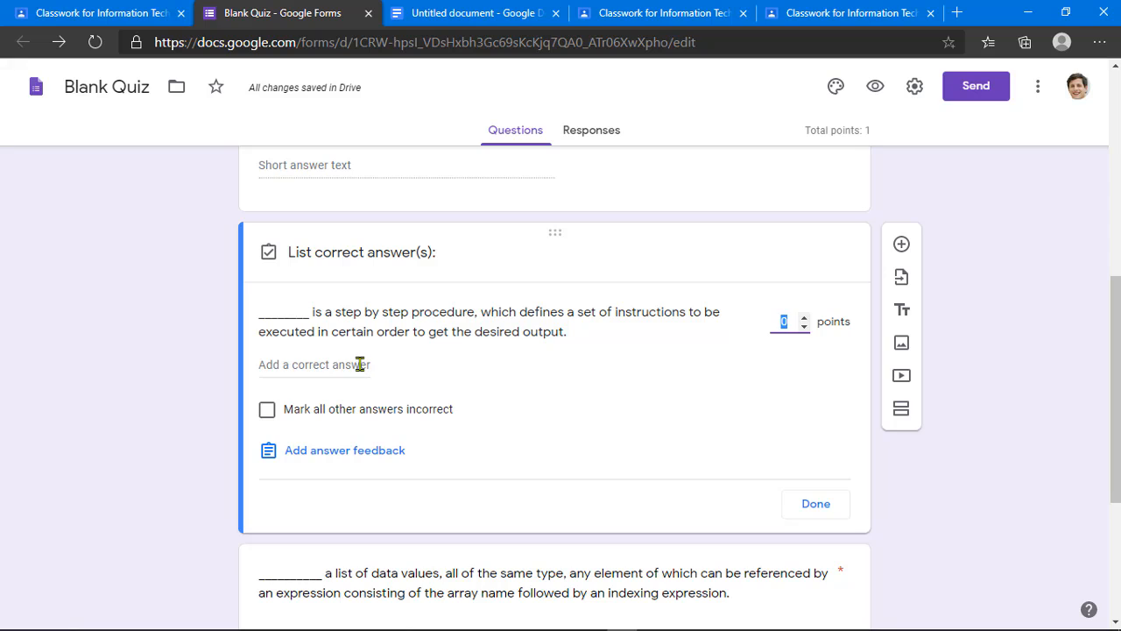
pyautogui.click(360, 365)
pyautogui.write('Data structure')
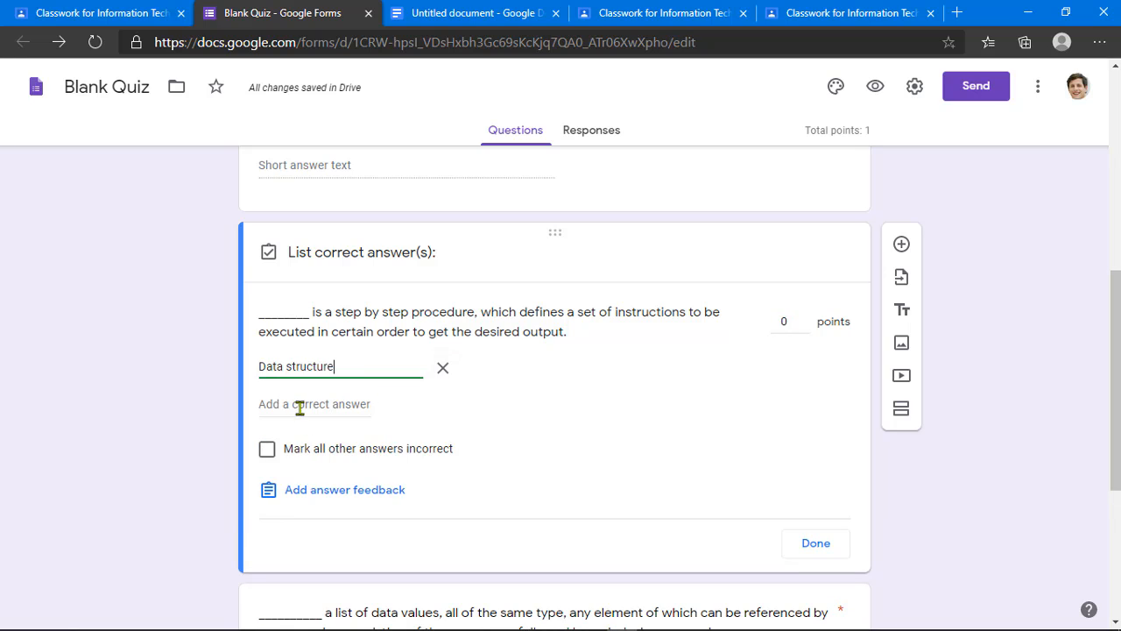
pyautogui.click(267, 453)
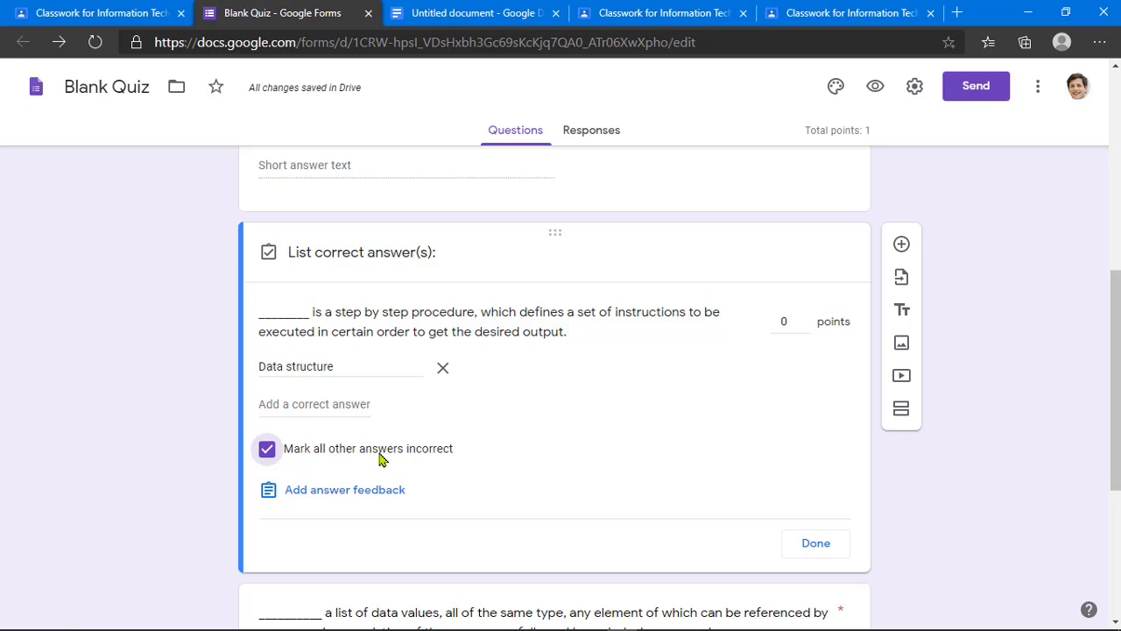
pyautogui.click(805, 320)
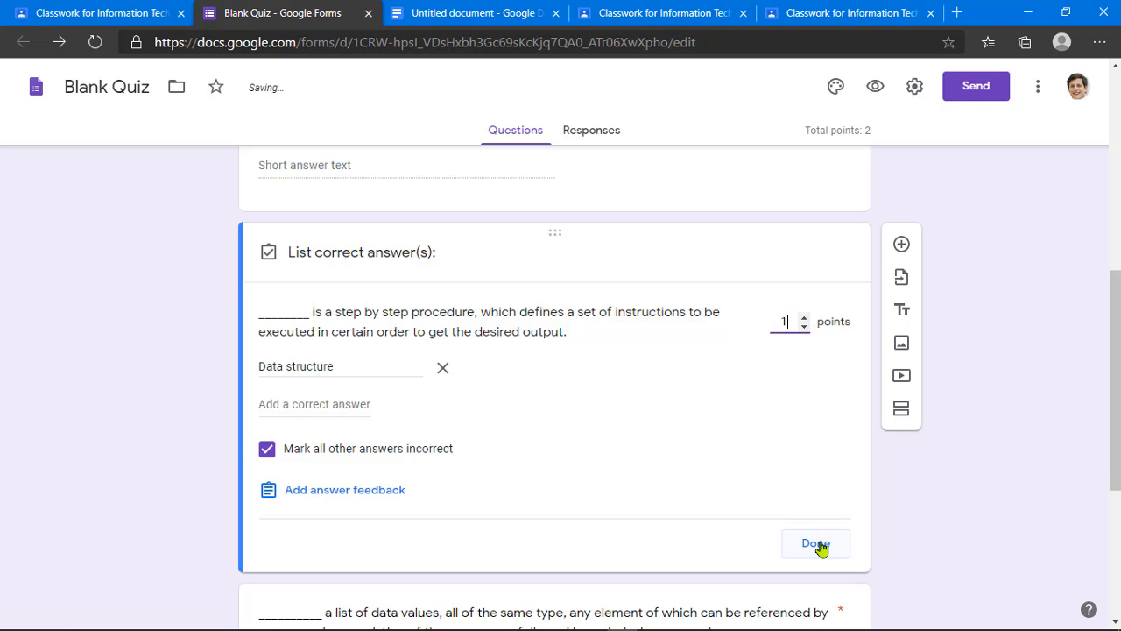
pyautogui.scroll(3, 753, 498)
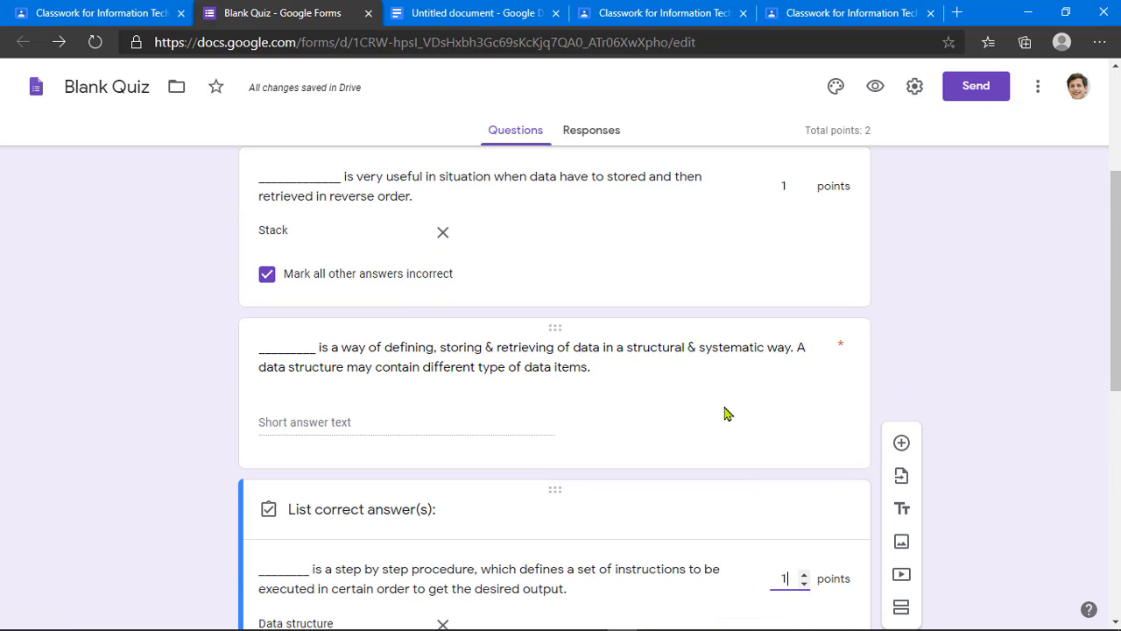
pyautogui.scroll(2, 566, 406)
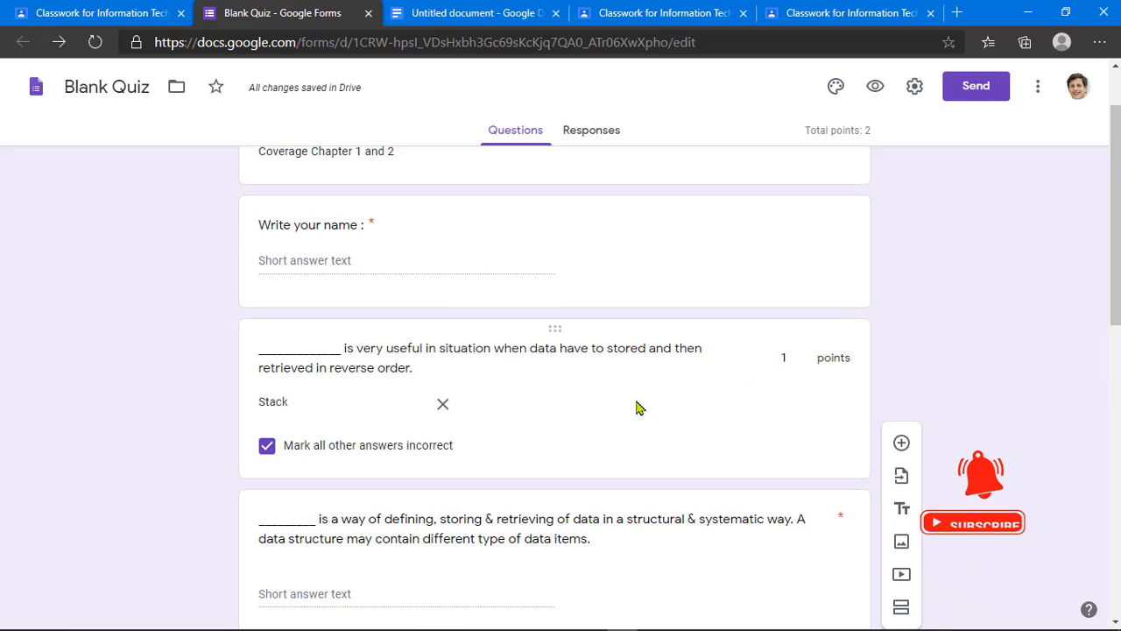
pyautogui.scroll(-9, 713, 400)
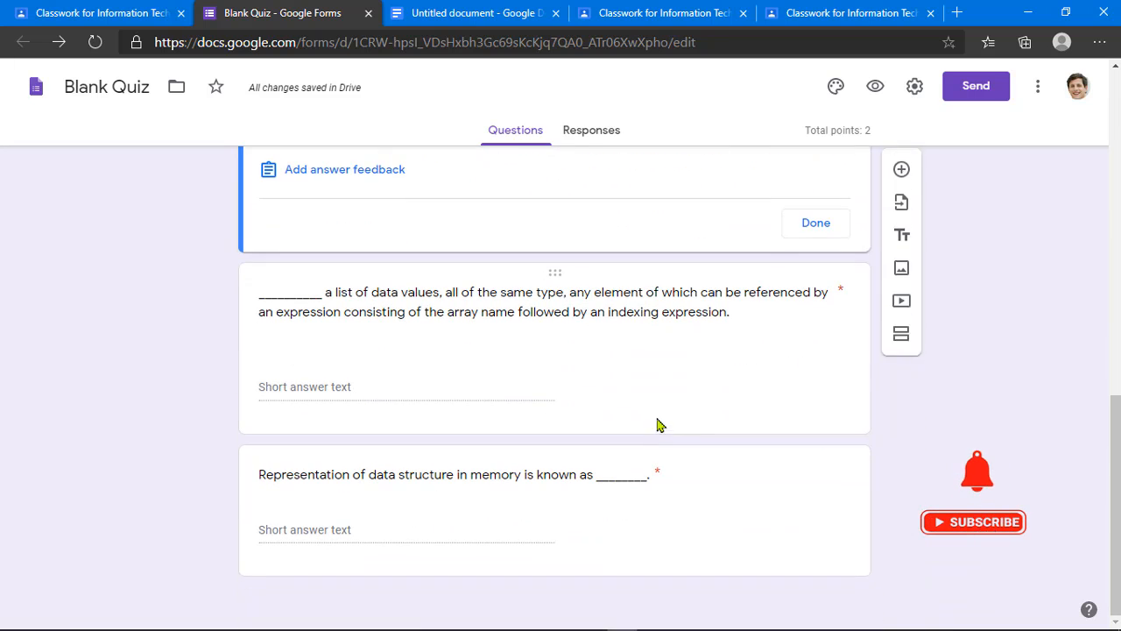
pyautogui.click(810, 222)
# Step: Give the list of data values question answer key 'Algorithm', worth 1 point
pyautogui.click(484, 365)
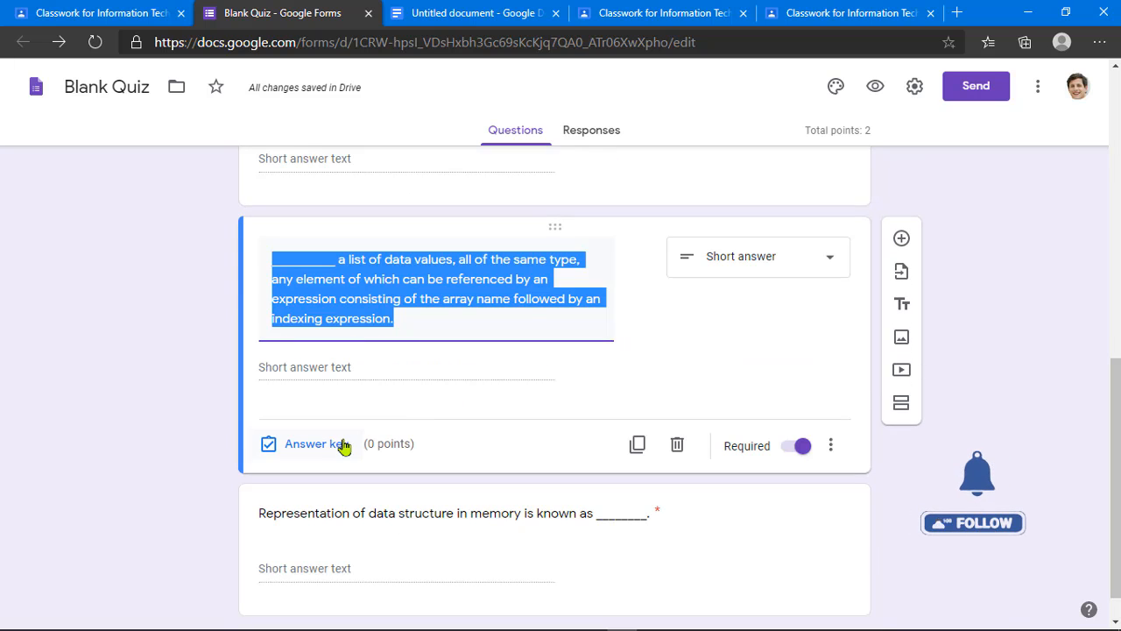
pyautogui.click(313, 444)
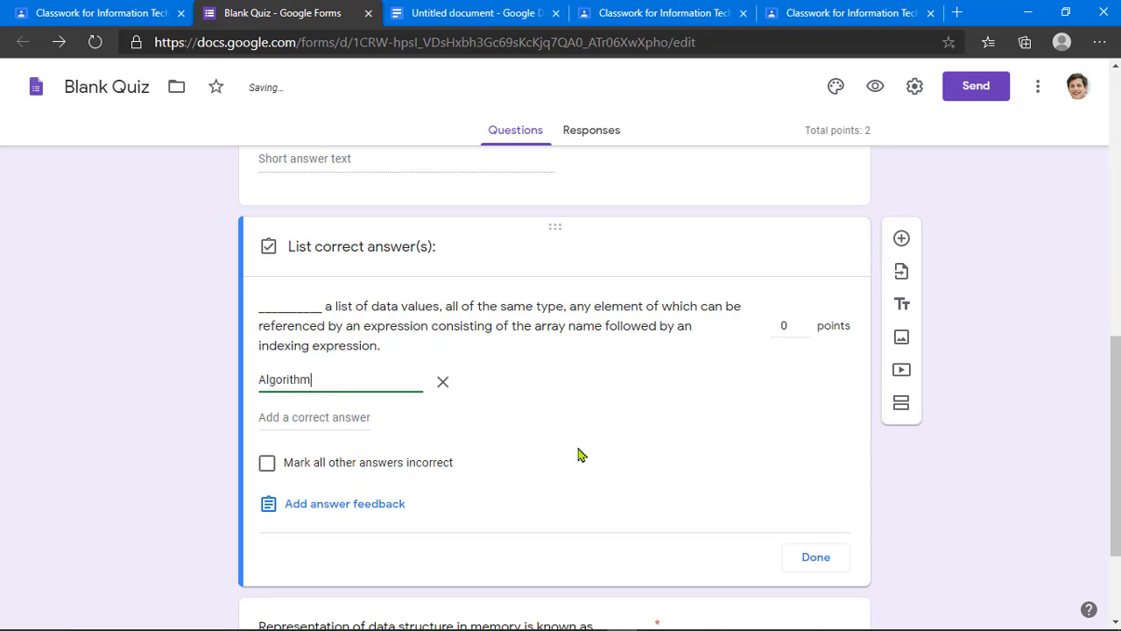
pyautogui.click(803, 322)
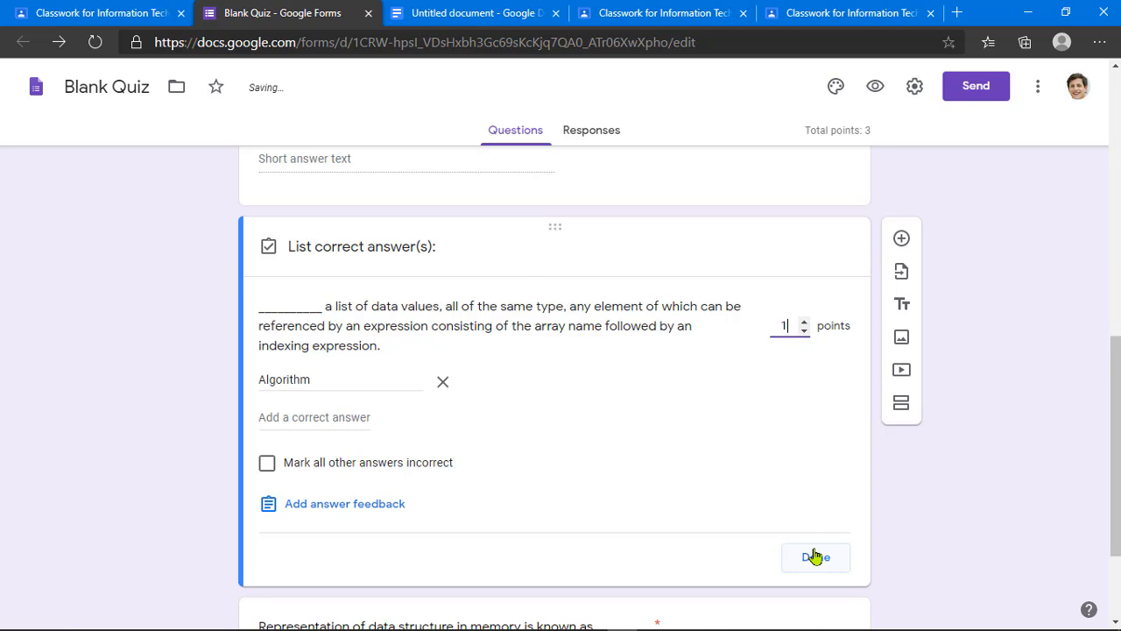
pyautogui.click(814, 556)
pyautogui.scroll(-1, 648, 471)
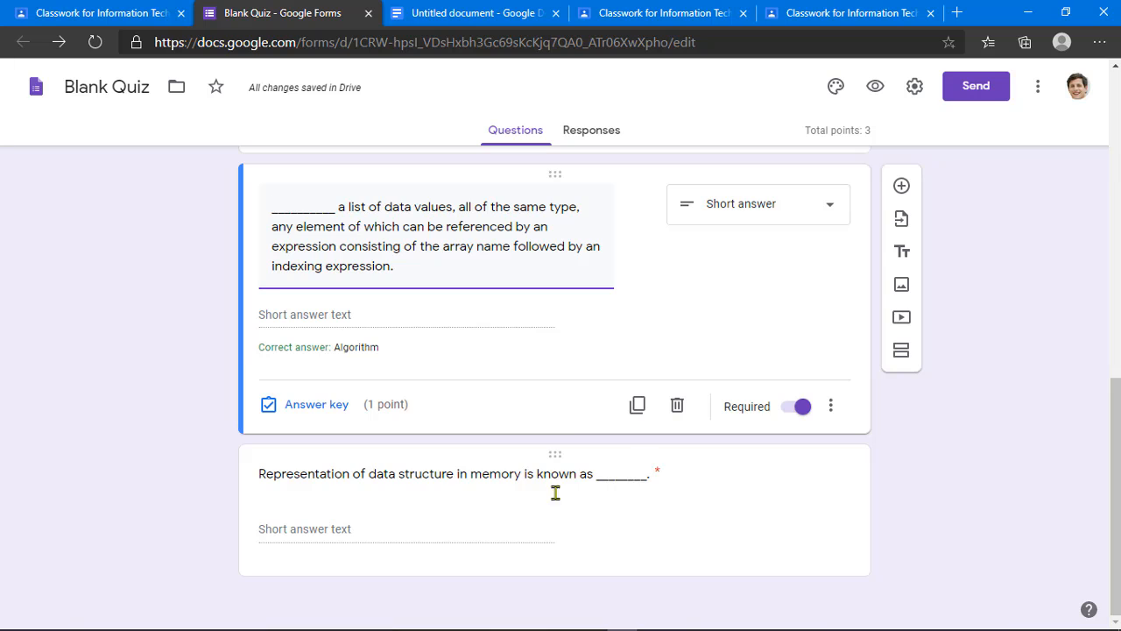
# Step: Give the memory representation question answer key 'Array', worth 1 point
pyautogui.click(495, 491)
pyautogui.click(332, 473)
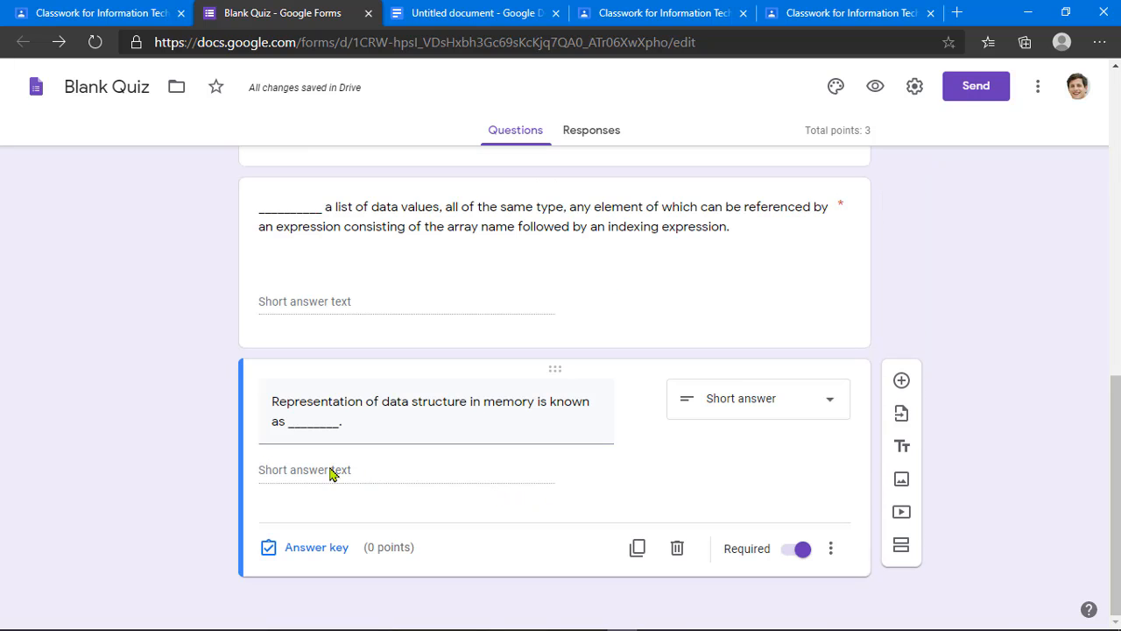
pyautogui.click(296, 540)
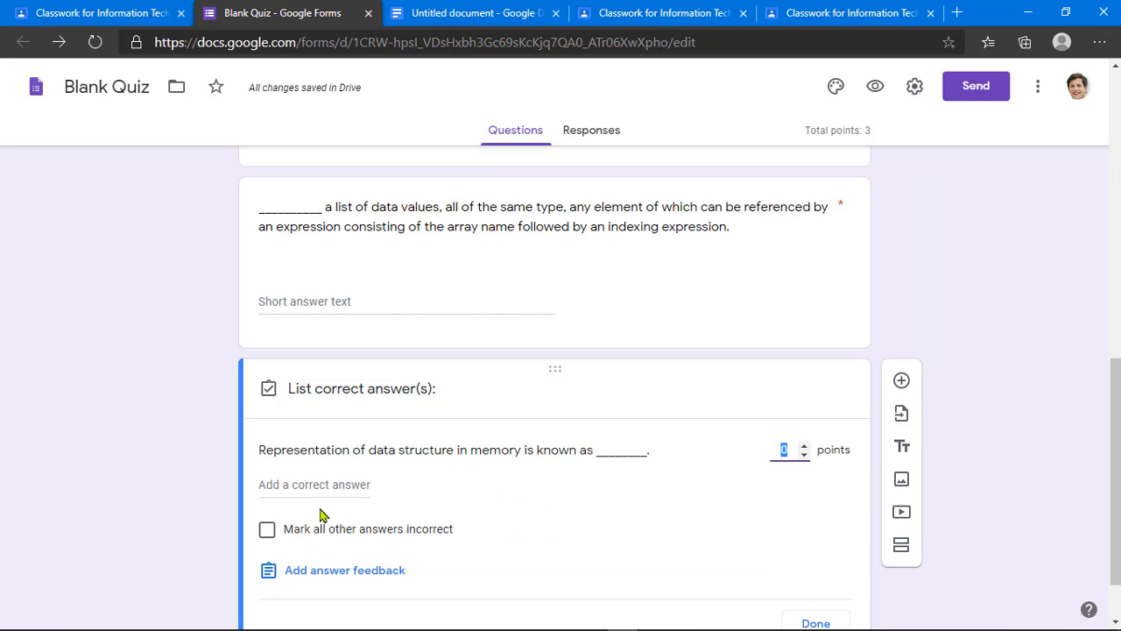
pyautogui.click(322, 487)
pyautogui.write('Array')
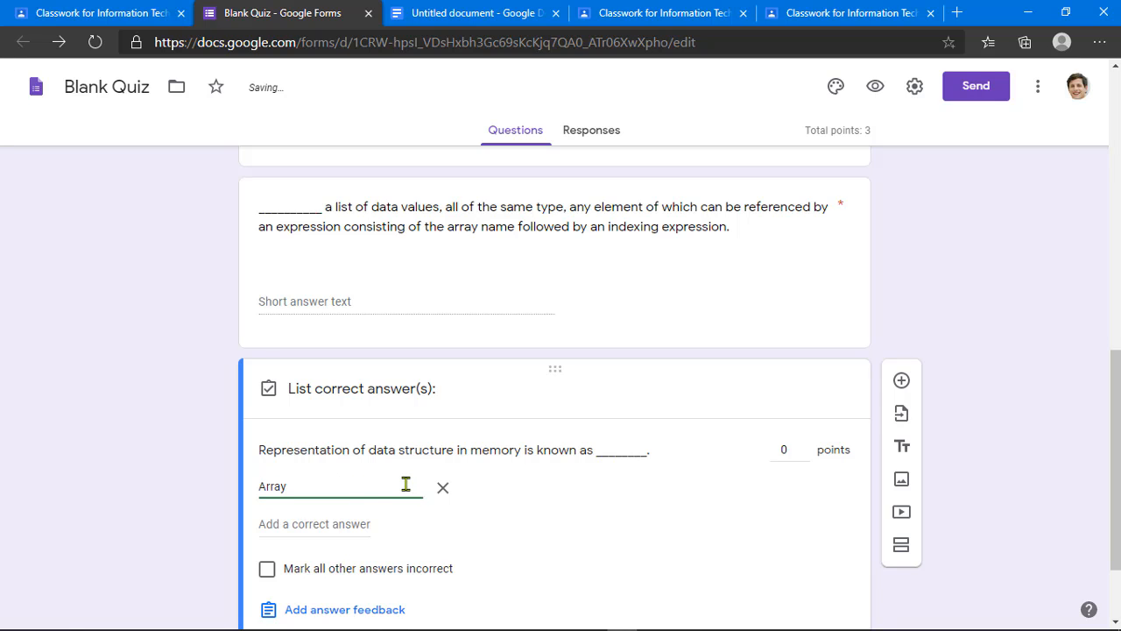
pyautogui.scroll(-2, 487, 470)
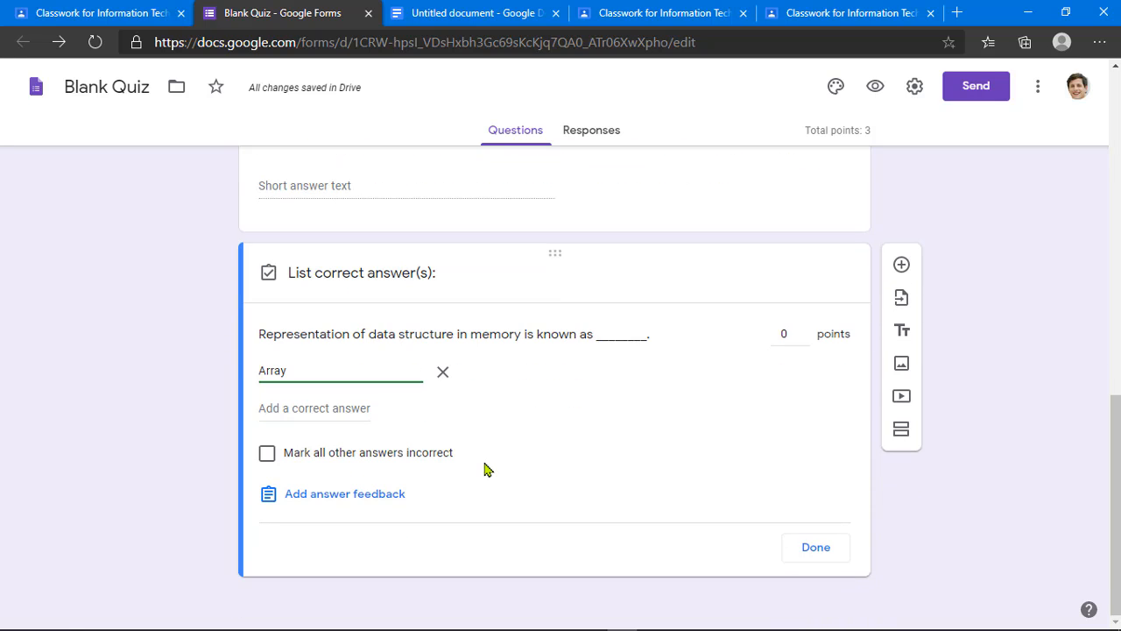
pyautogui.click(804, 329)
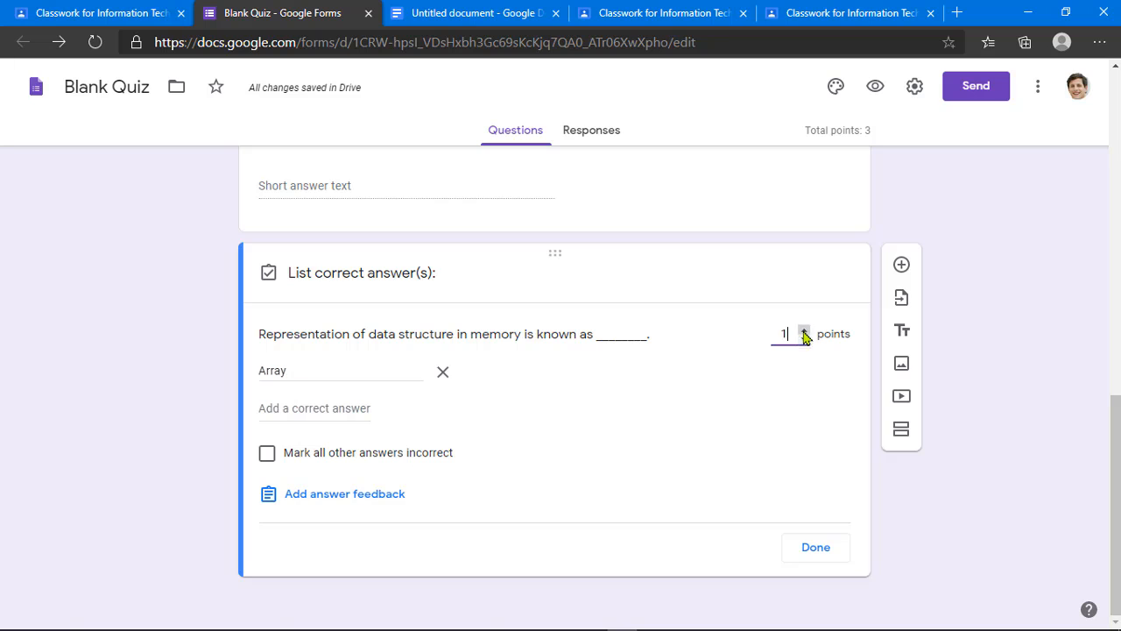
pyautogui.click(809, 552)
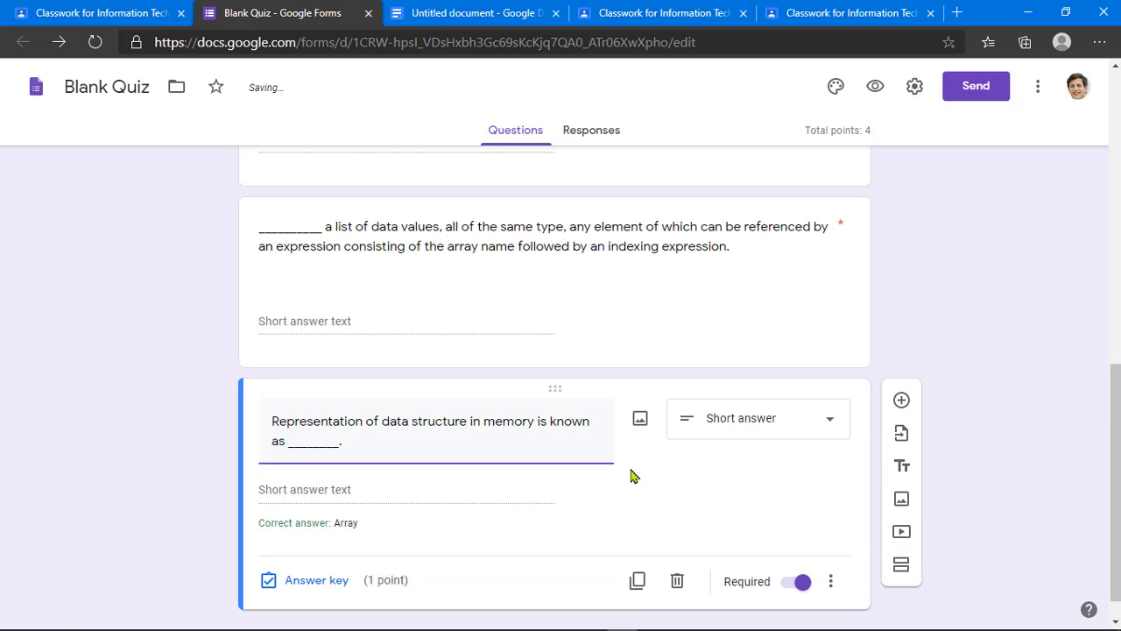
pyautogui.scroll(9, 632, 474)
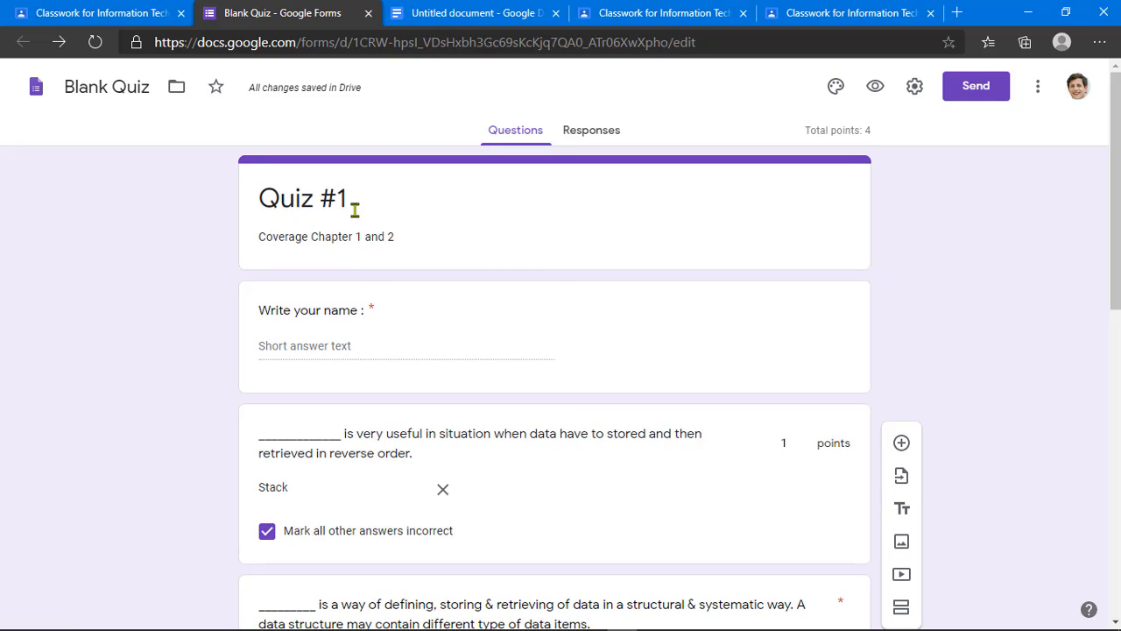
pyautogui.click(366, 339)
pyautogui.scroll(-1, 522, 370)
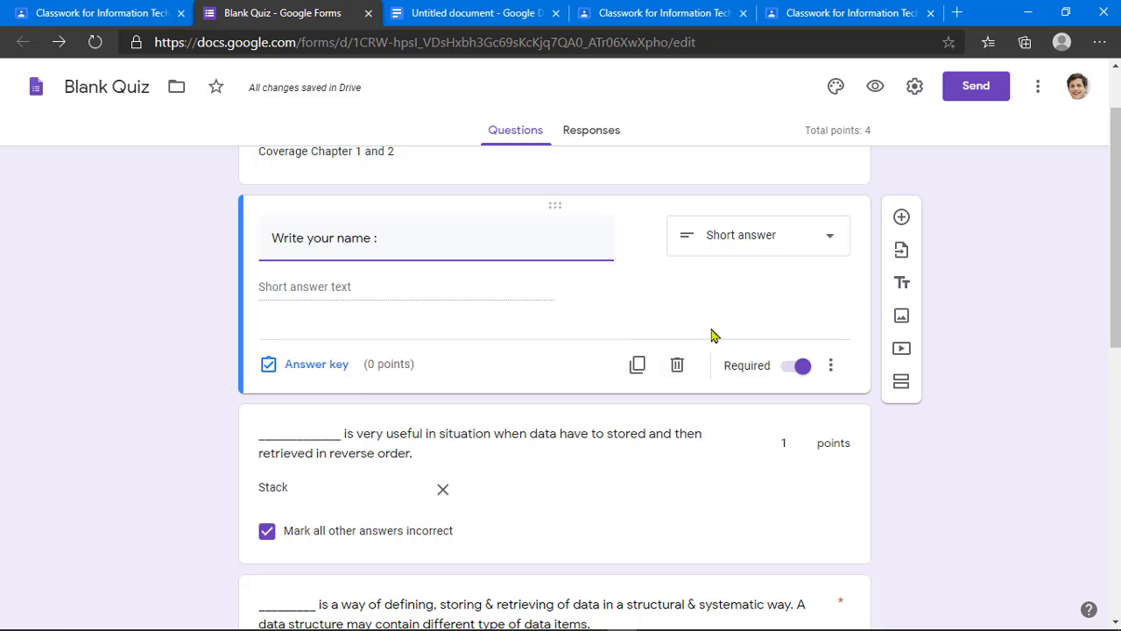
pyautogui.scroll(-2, 711, 336)
pyautogui.scroll(-1, 613, 366)
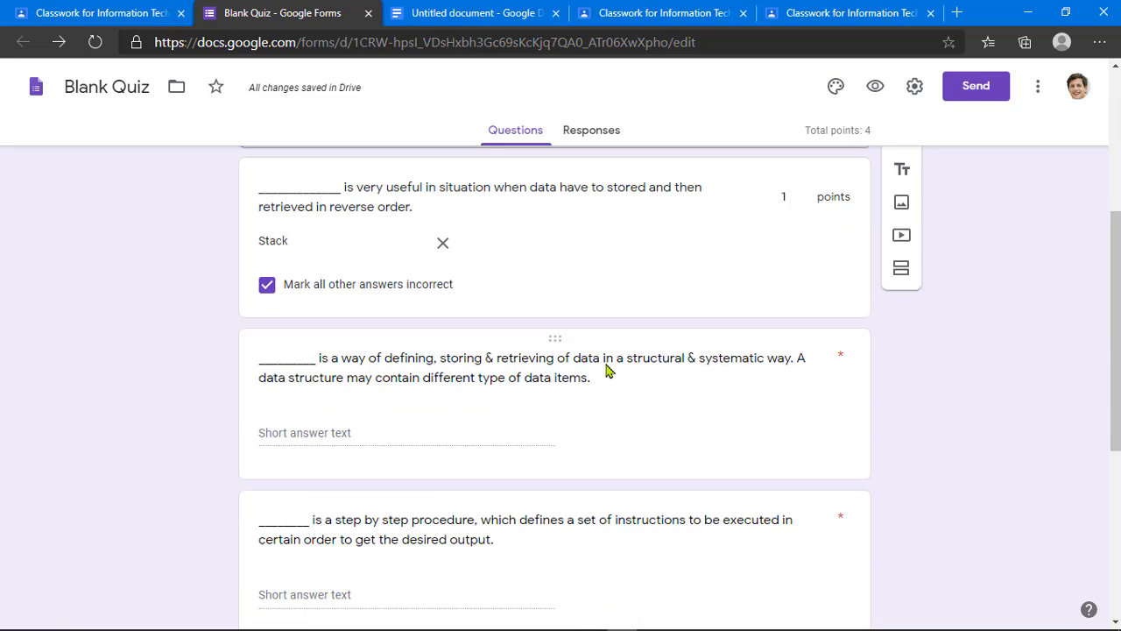
pyautogui.click(593, 366)
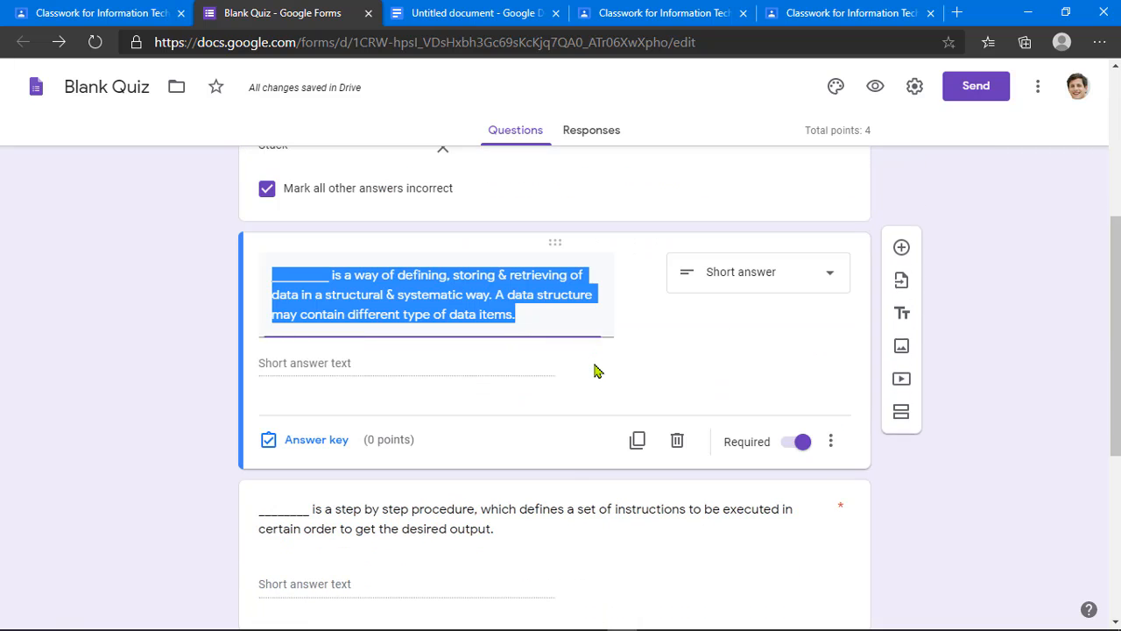
pyautogui.click(565, 510)
pyautogui.scroll(-3, 607, 477)
pyautogui.scroll(-2, 599, 399)
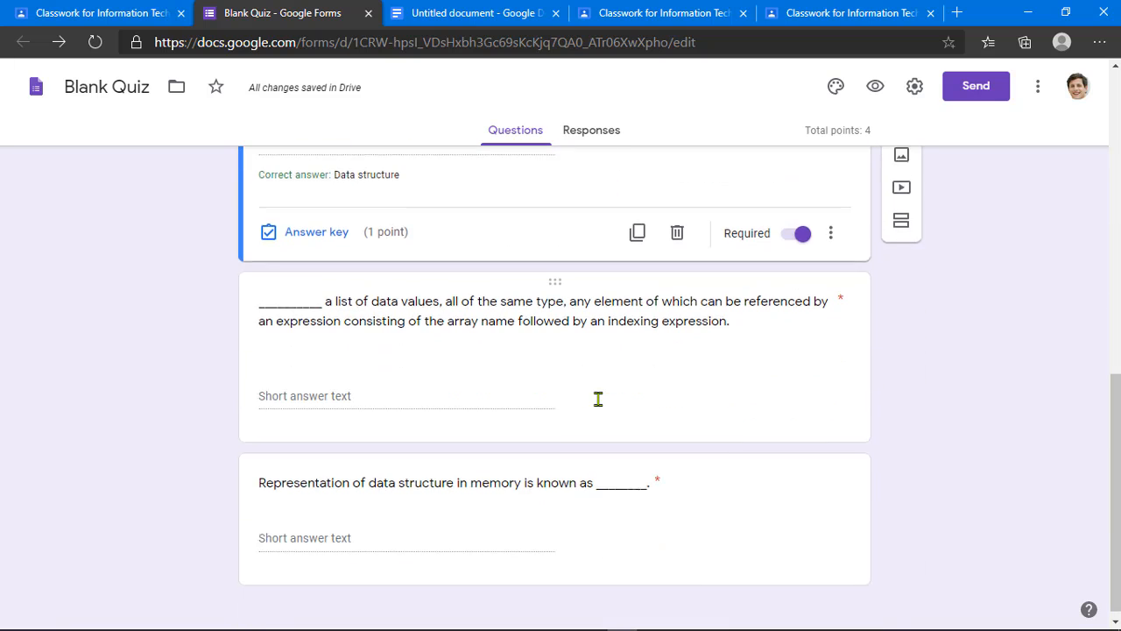
pyautogui.click(582, 338)
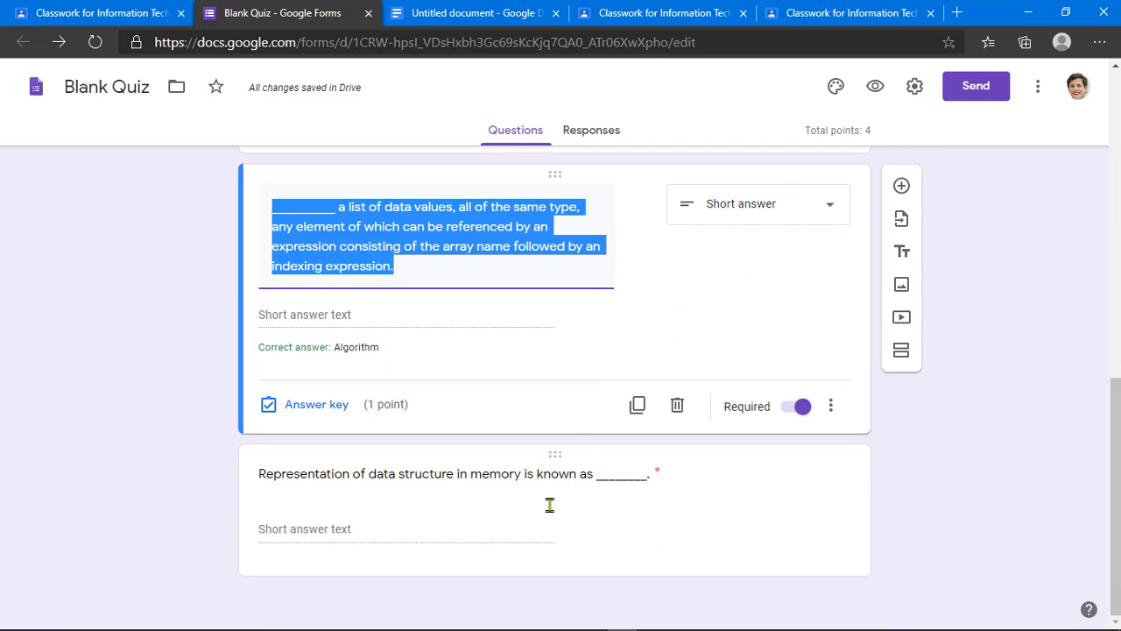
pyautogui.click(538, 474)
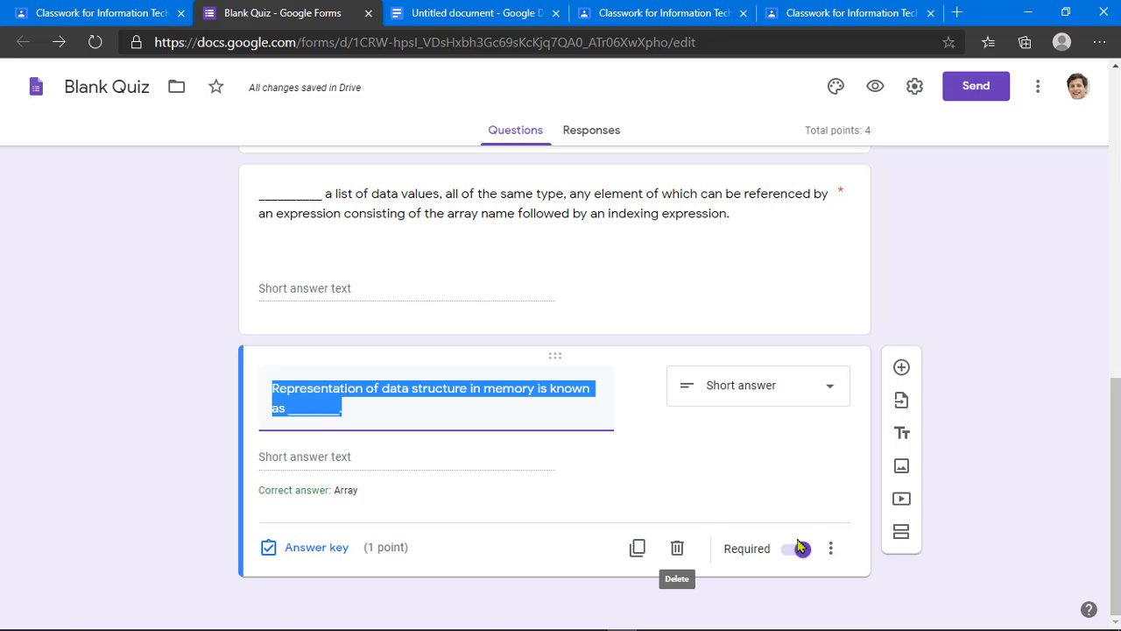
pyautogui.scroll(5, 518, 529)
pyautogui.scroll(3, 516, 528)
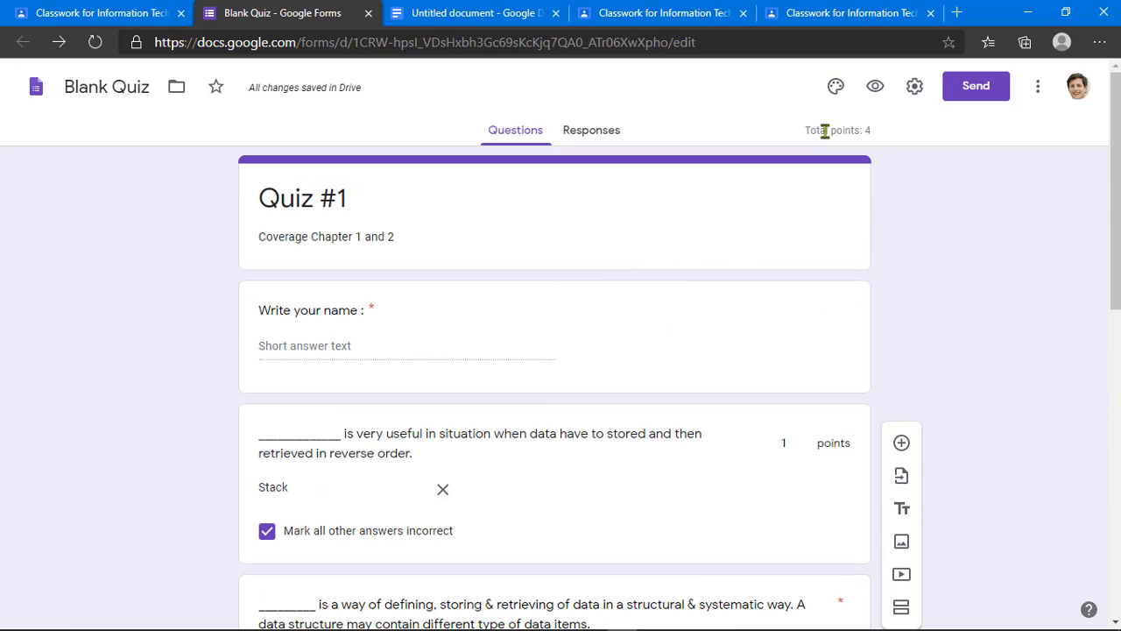
pyautogui.click(602, 138)
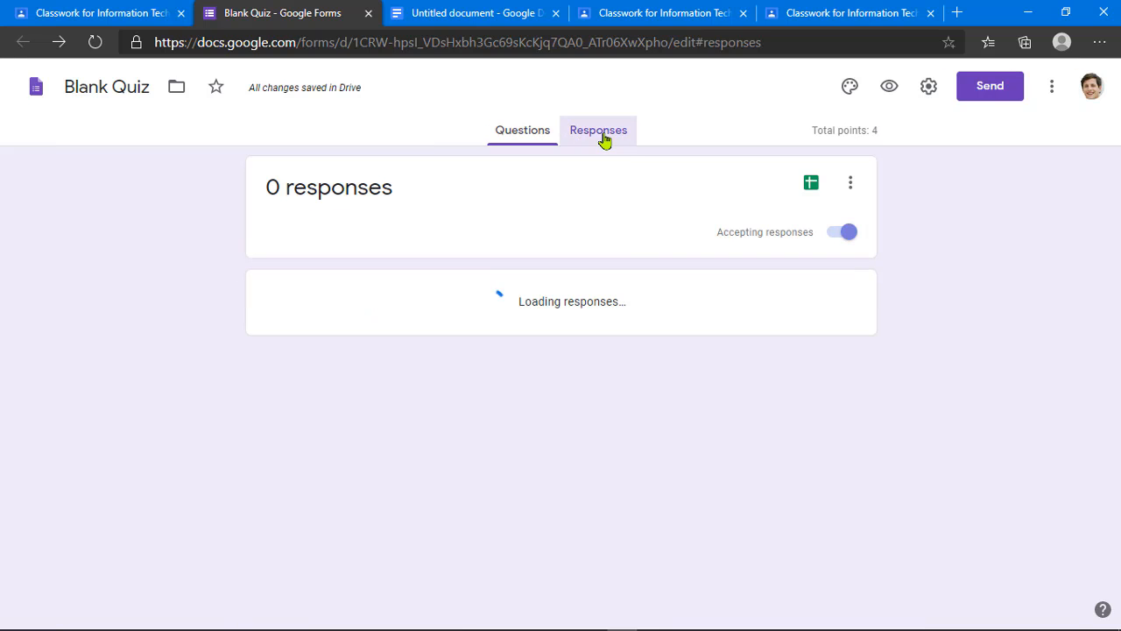
pyautogui.click(519, 136)
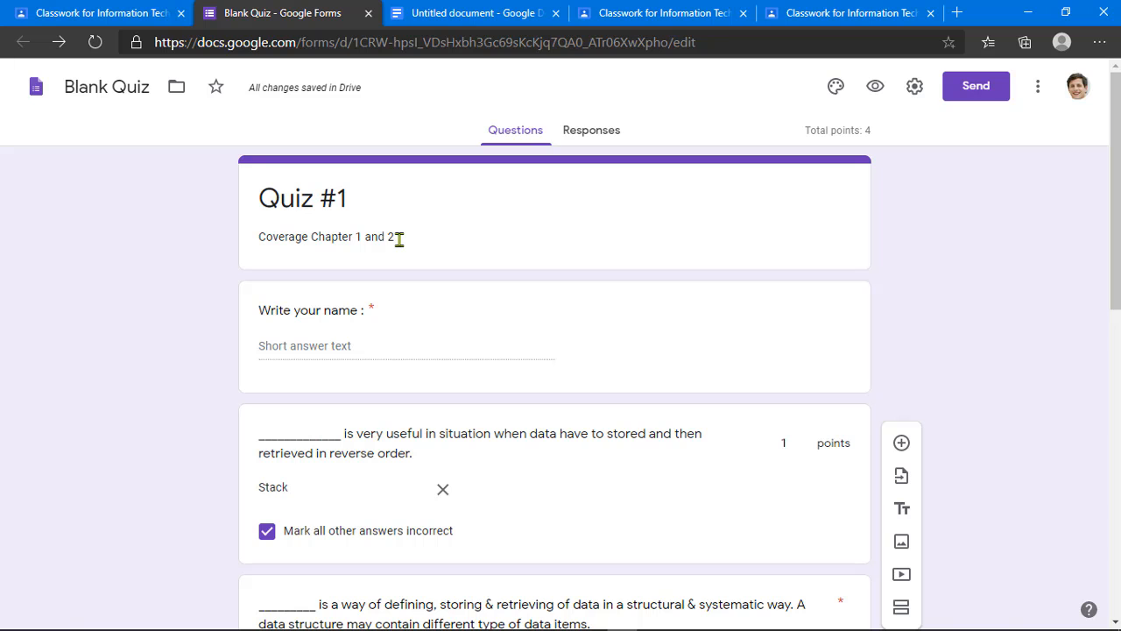
pyautogui.scroll(-6, 678, 400)
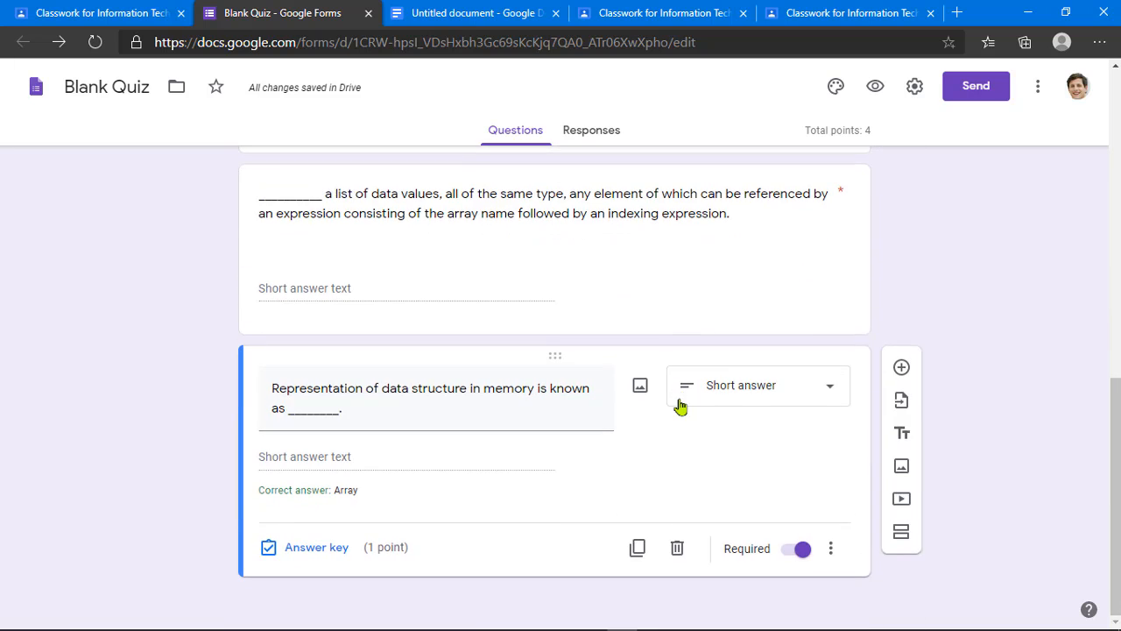
pyautogui.scroll(5, 679, 405)
pyautogui.scroll(4, 679, 398)
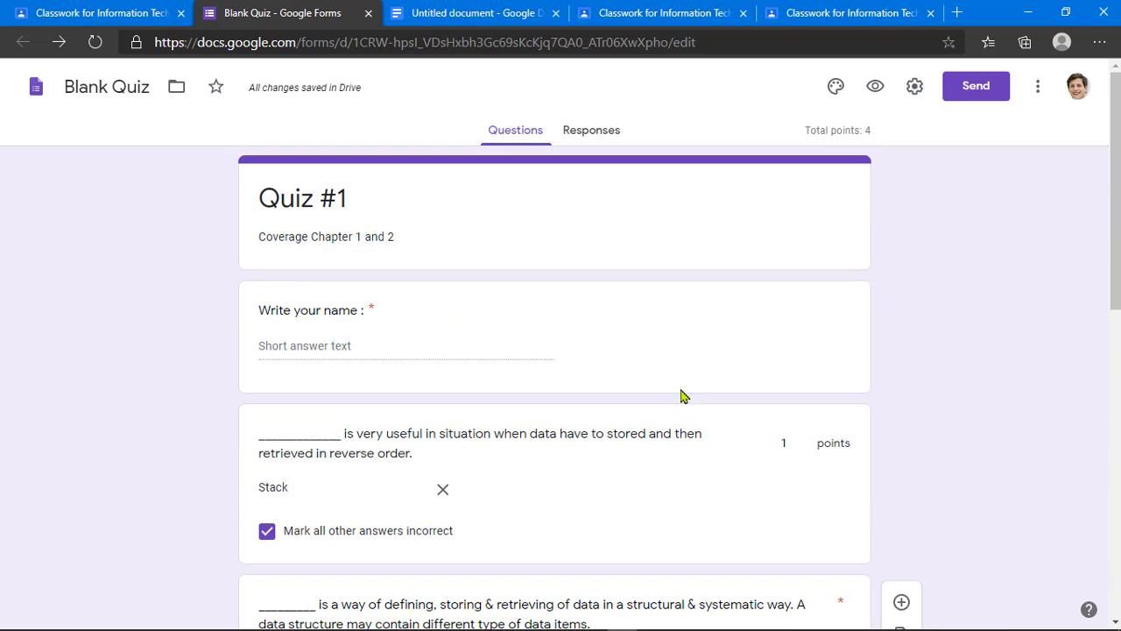
# Step: Preview the quiz as a respondent and enter a test name in the name question
pyautogui.click(877, 97)
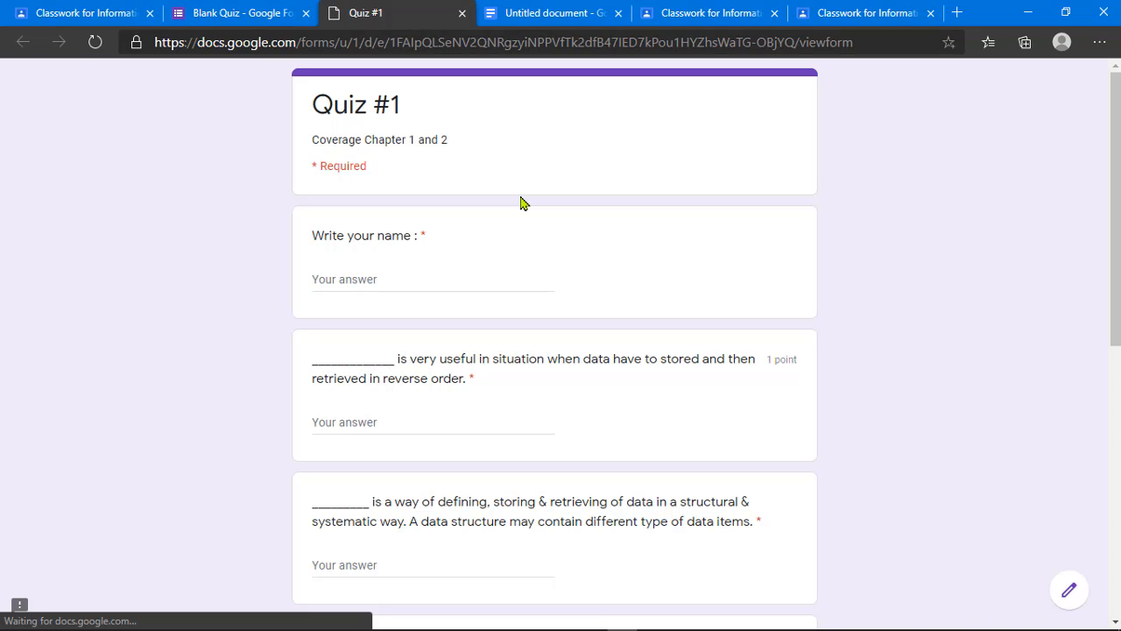
pyautogui.click(374, 279)
pyautogui.scroll(-1, 465, 278)
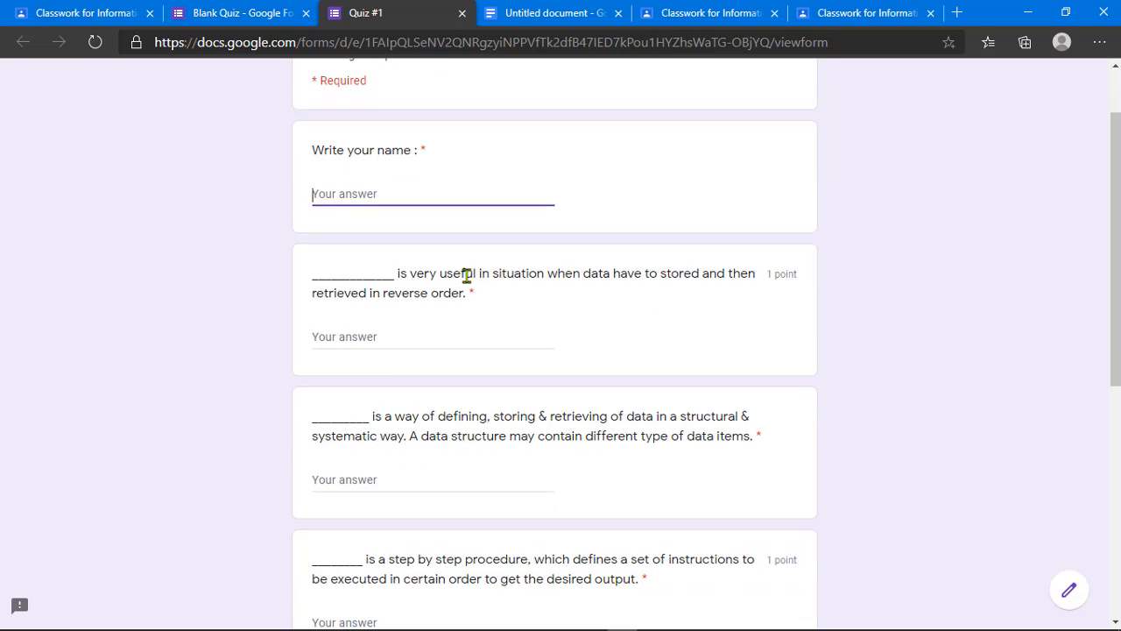
pyautogui.click(423, 339)
pyautogui.click(391, 176)
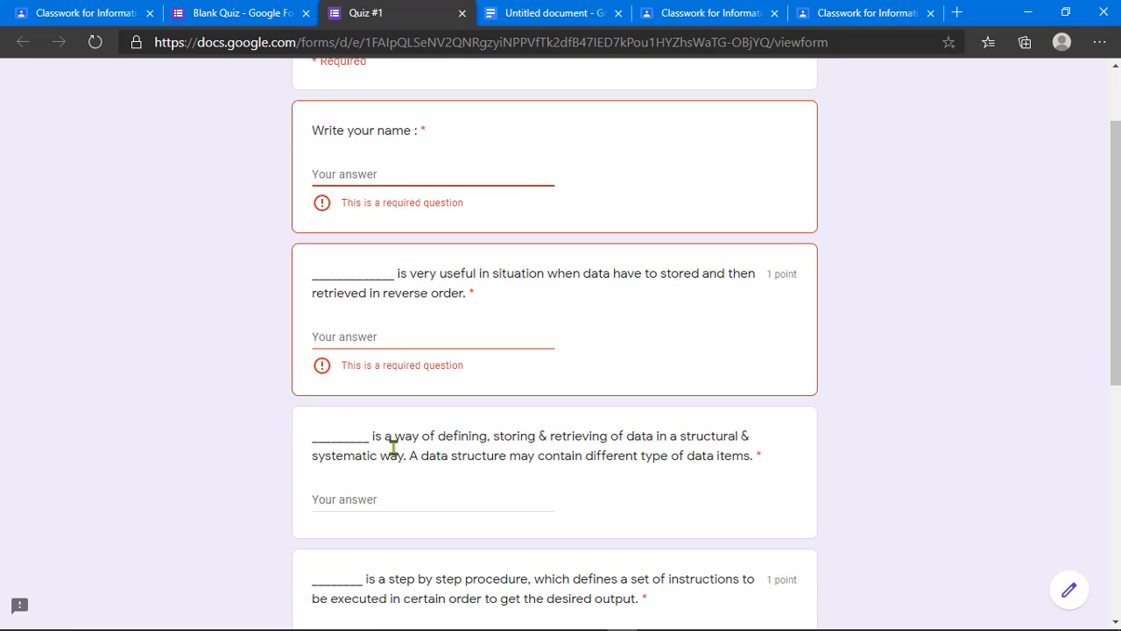
pyautogui.click(382, 179)
pyautogui.write('gasdgfsda')
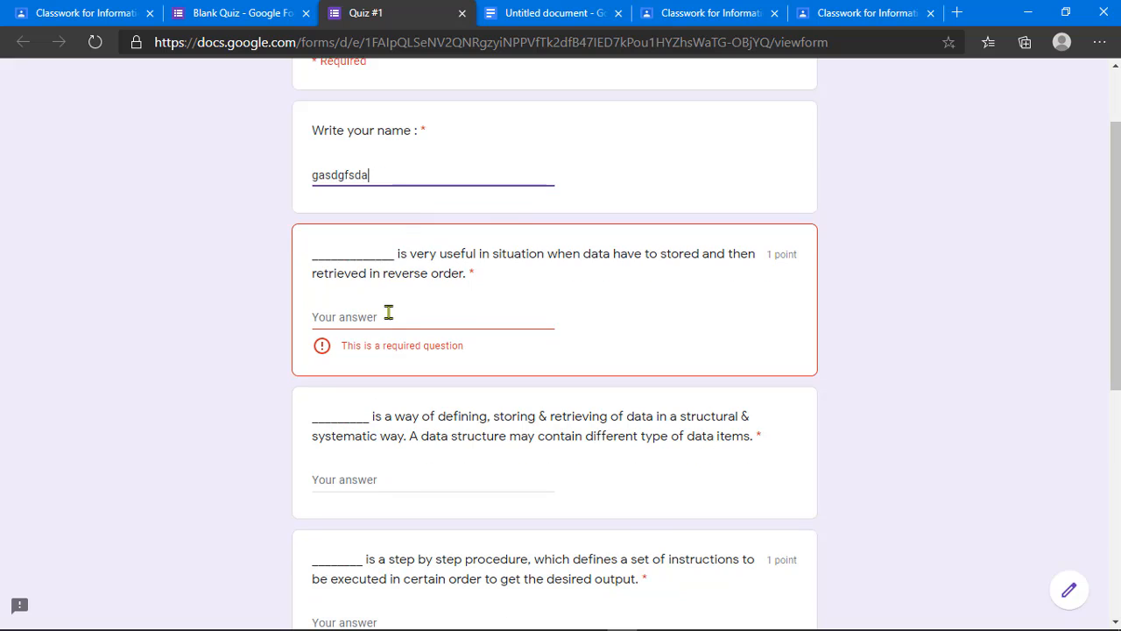
# Step: Fill the five fill-in-the-blank questions with test answers and submit the response
pyautogui.click(388, 313)
pyautogui.write('sgas')
pyautogui.scroll(-2, 451, 395)
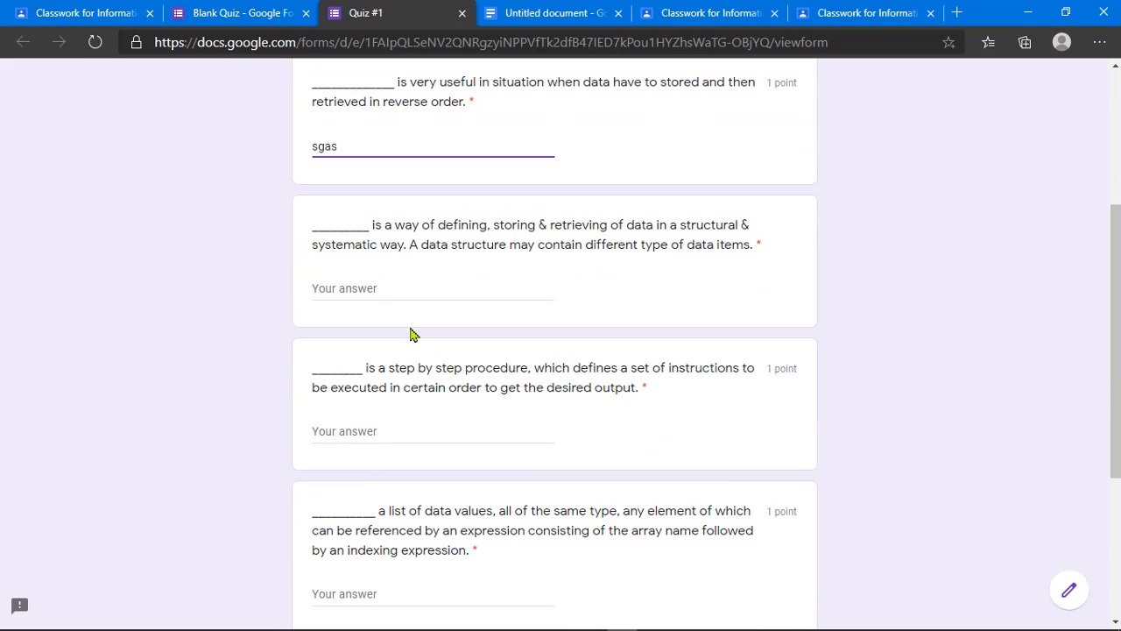
pyautogui.click(394, 287)
pyautogui.write('afgdf')
pyautogui.click(408, 432)
pyautogui.write('fadgfa')
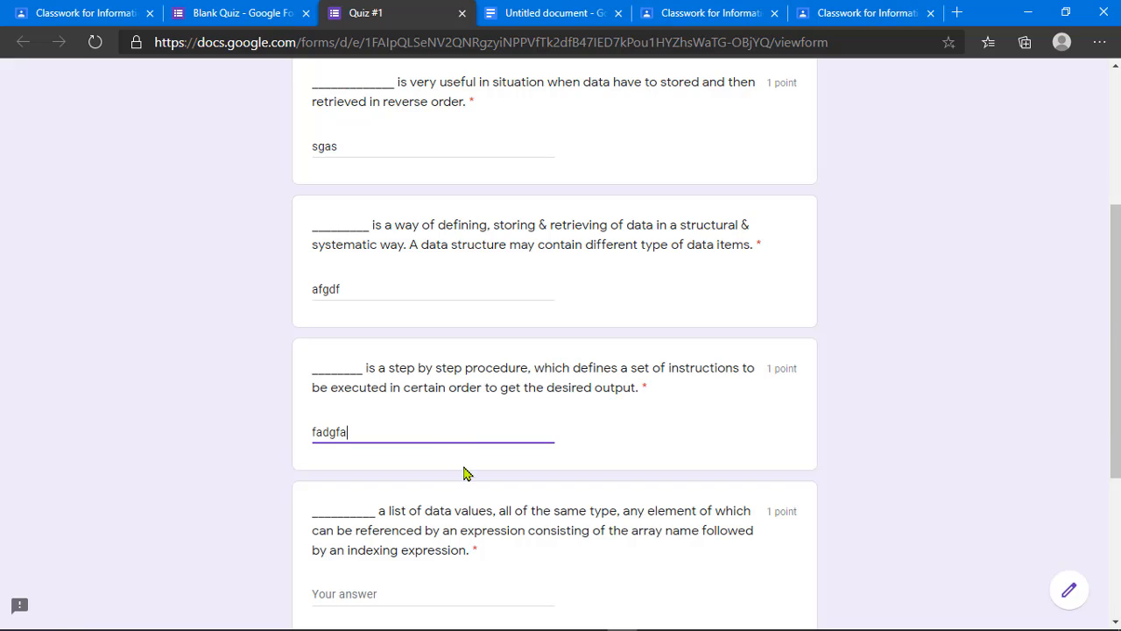
pyautogui.scroll(-3, 465, 473)
pyautogui.click(375, 337)
pyautogui.write('adfgad')
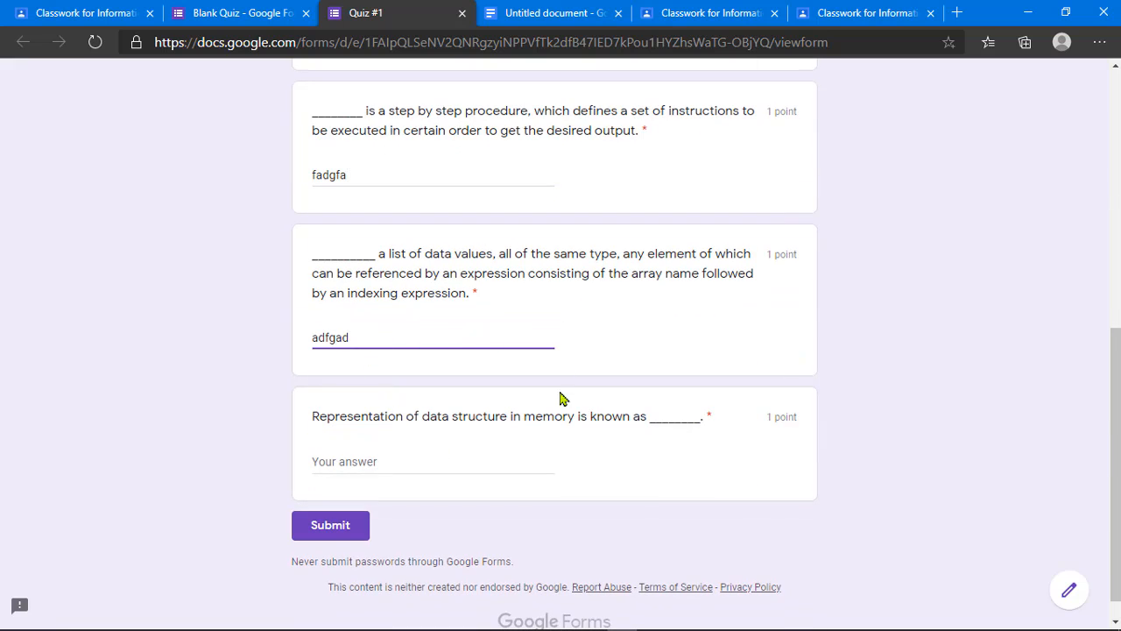
pyautogui.click(372, 460)
pyautogui.write('dfgdsf')
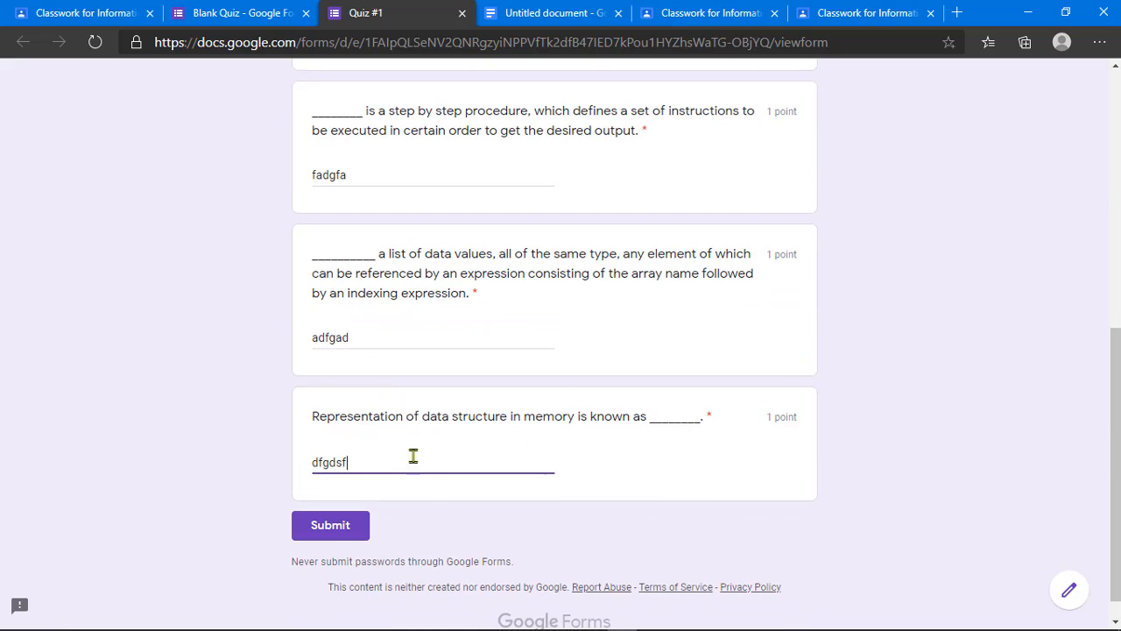
pyautogui.click(458, 328)
pyautogui.click(332, 527)
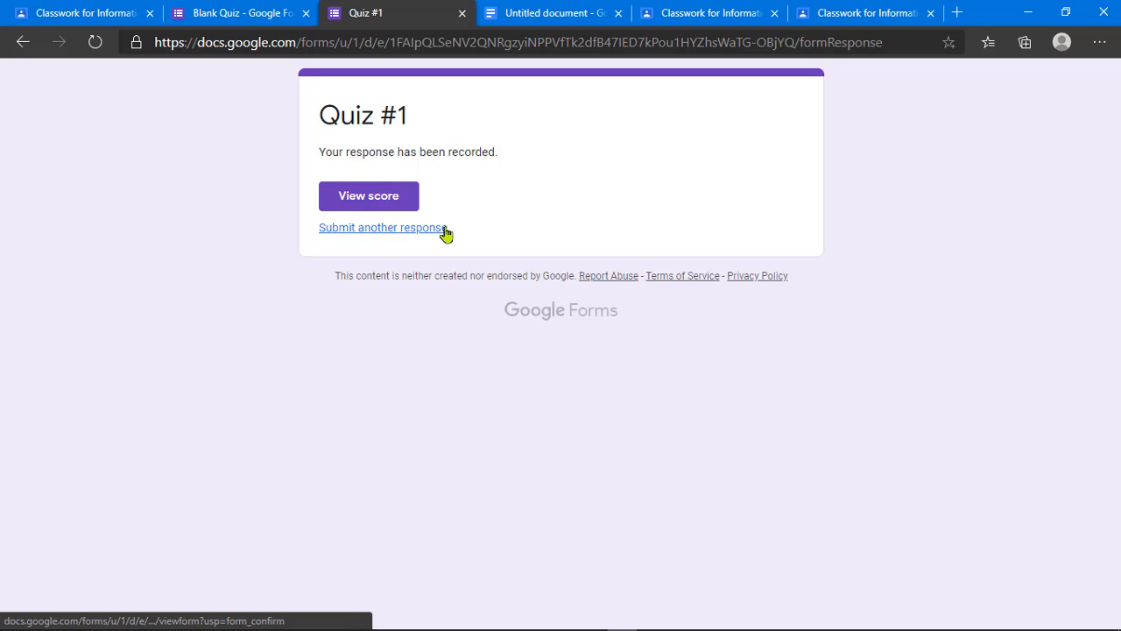
# Step: View the test response's 0/4 score, then close the score and preview tabs
pyautogui.click(378, 204)
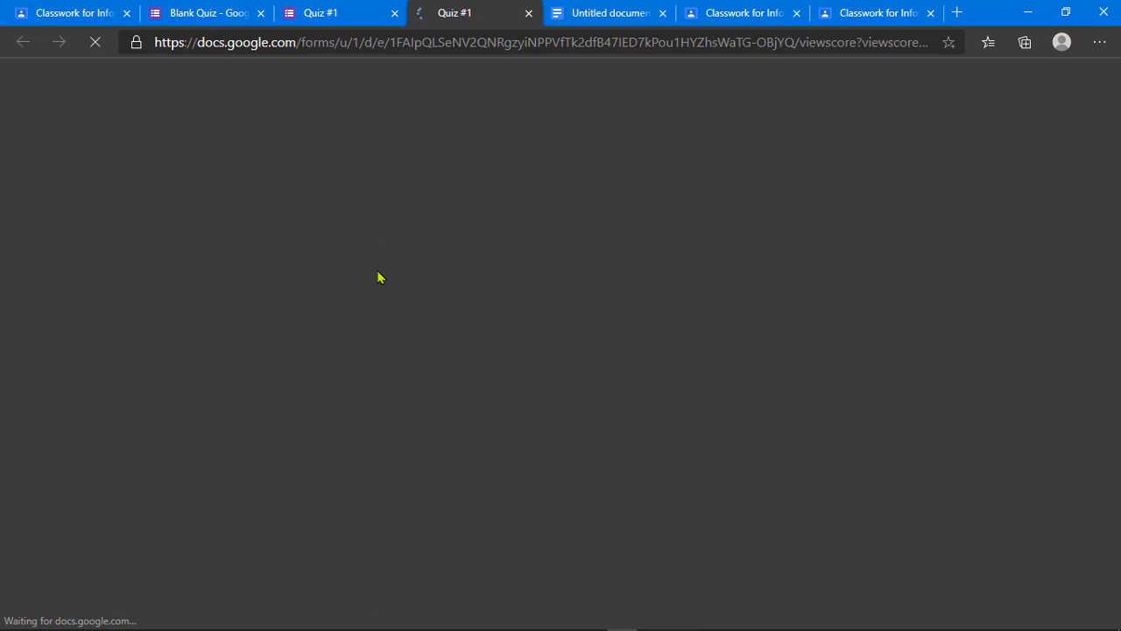
pyautogui.scroll(-3, 512, 293)
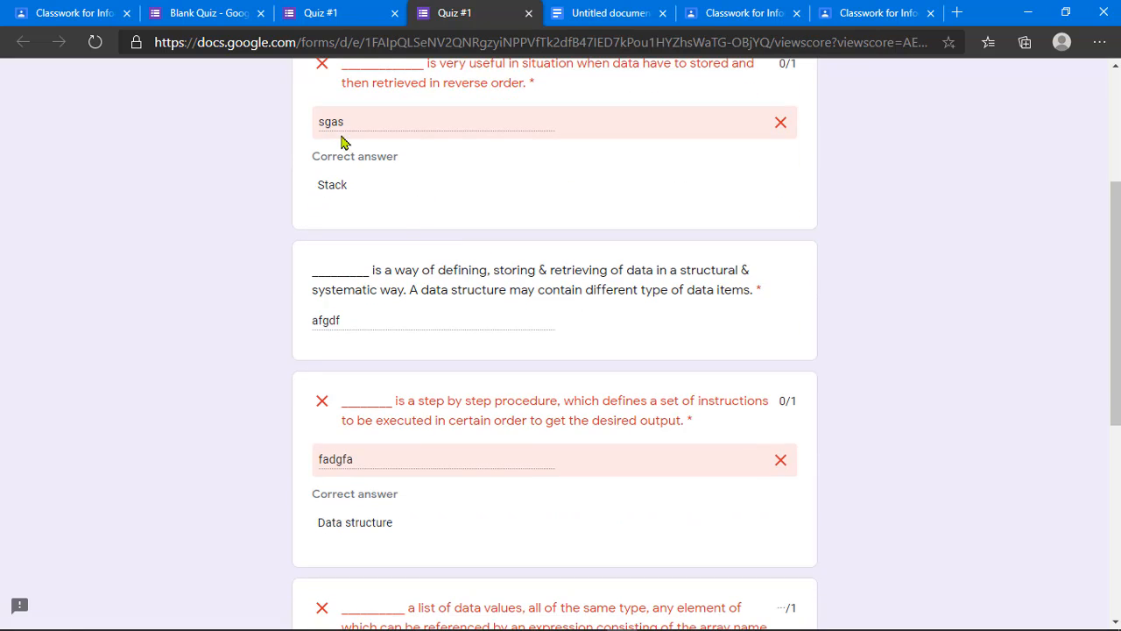
pyautogui.scroll(-5, 400, 338)
pyautogui.scroll(8, 400, 338)
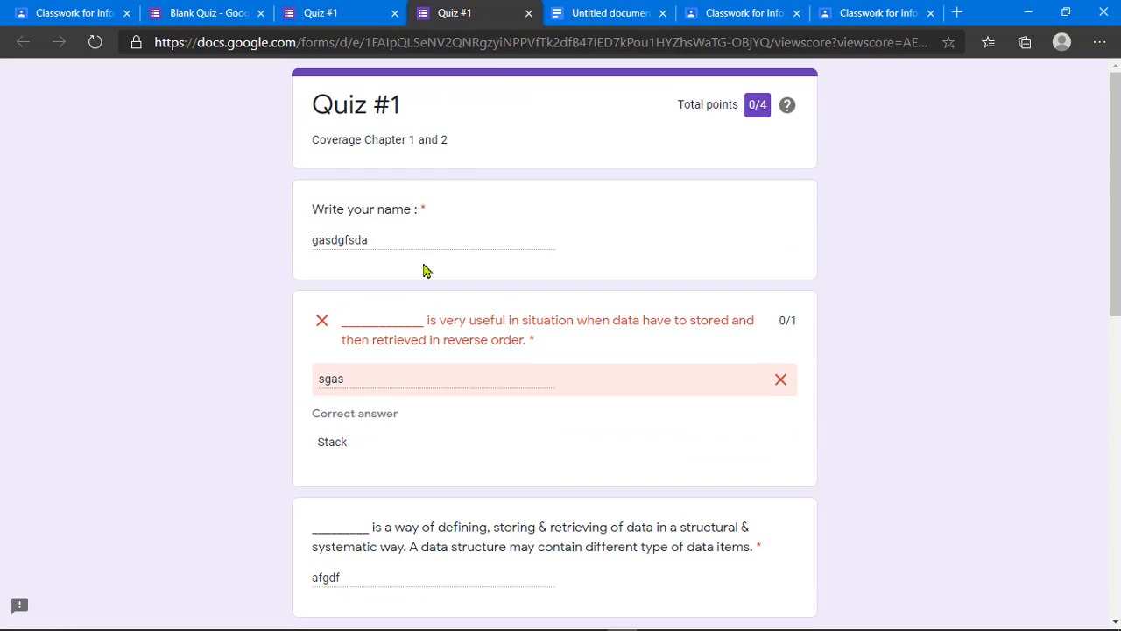
pyautogui.click(528, 13)
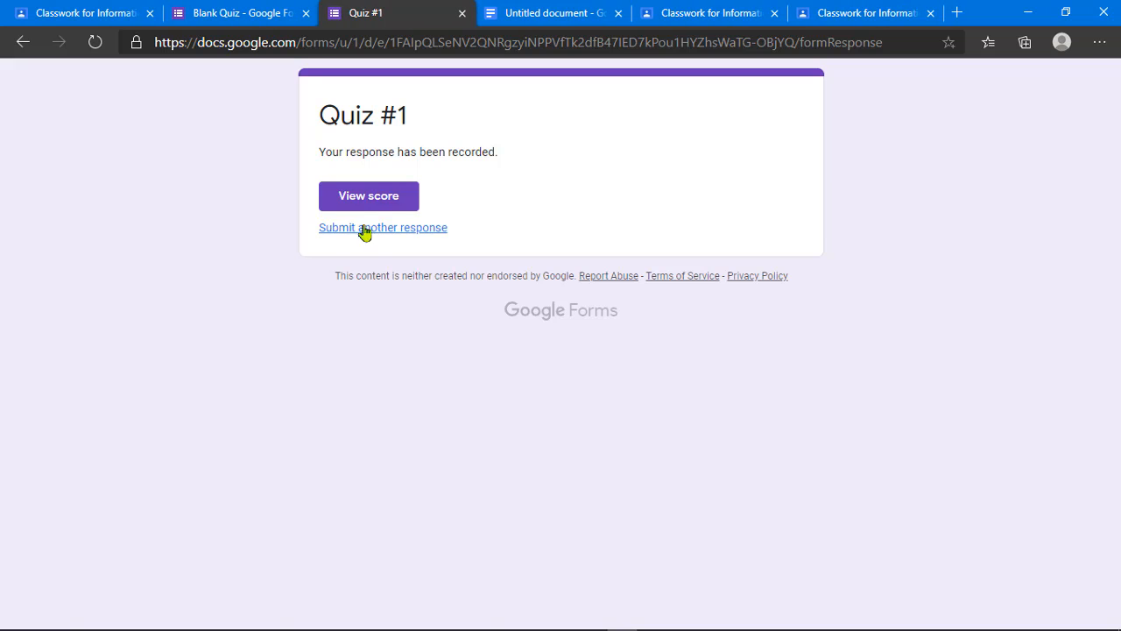
pyautogui.click(462, 13)
pyautogui.click(267, 12)
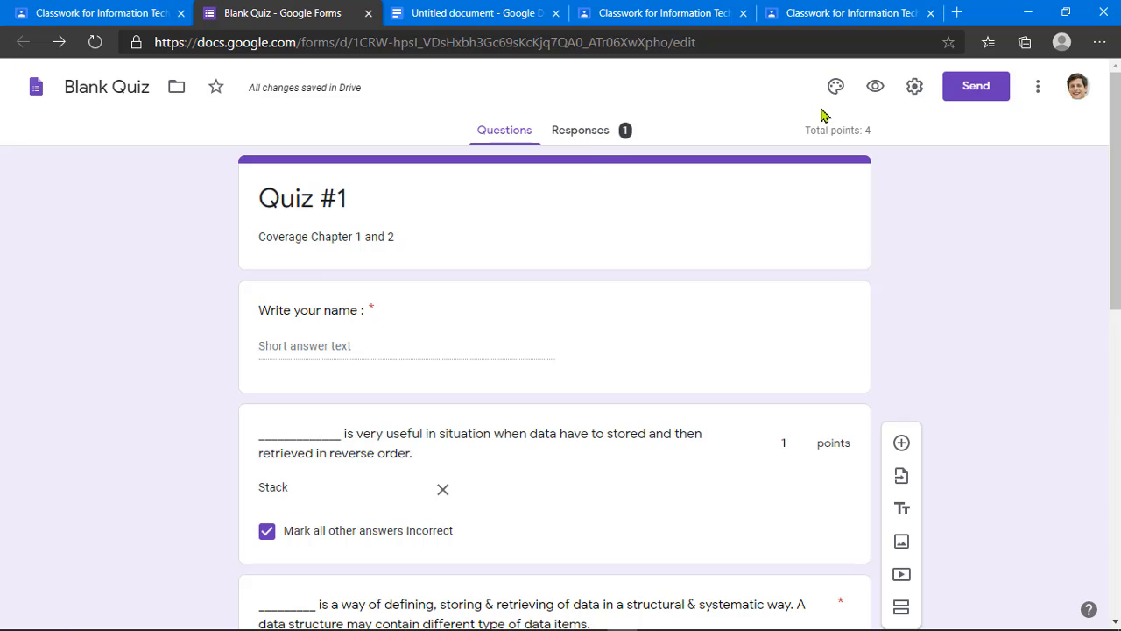
# Step: Open Responses, dismiss the tip, and review the 0/4 average and median summary
pyautogui.click(584, 140)
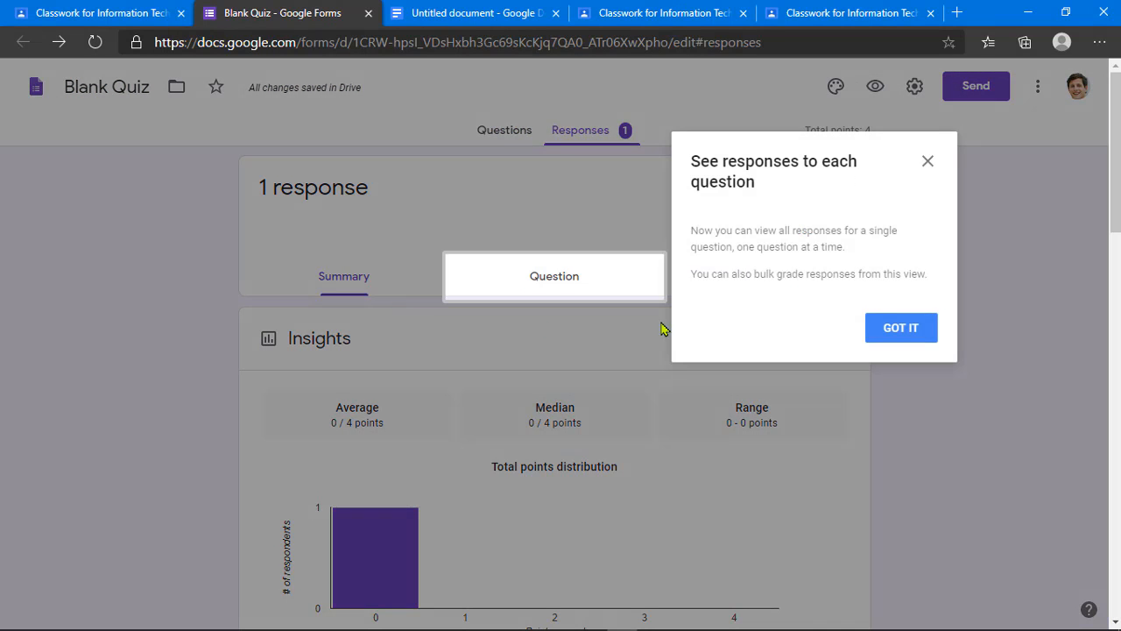
pyautogui.click(883, 331)
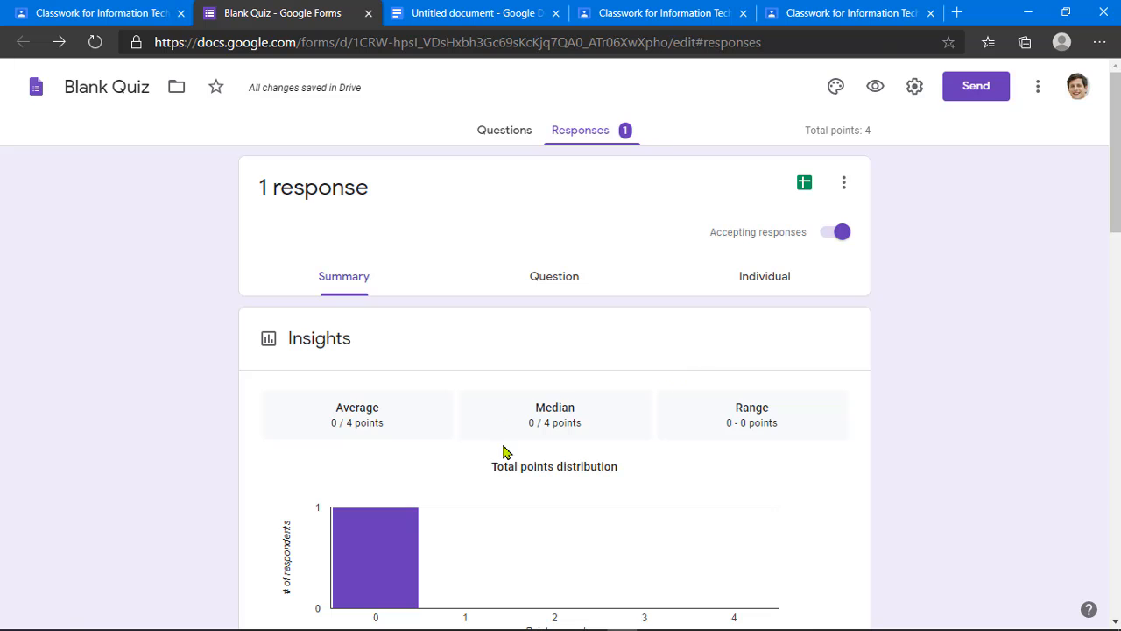
pyautogui.scroll(-8, 504, 452)
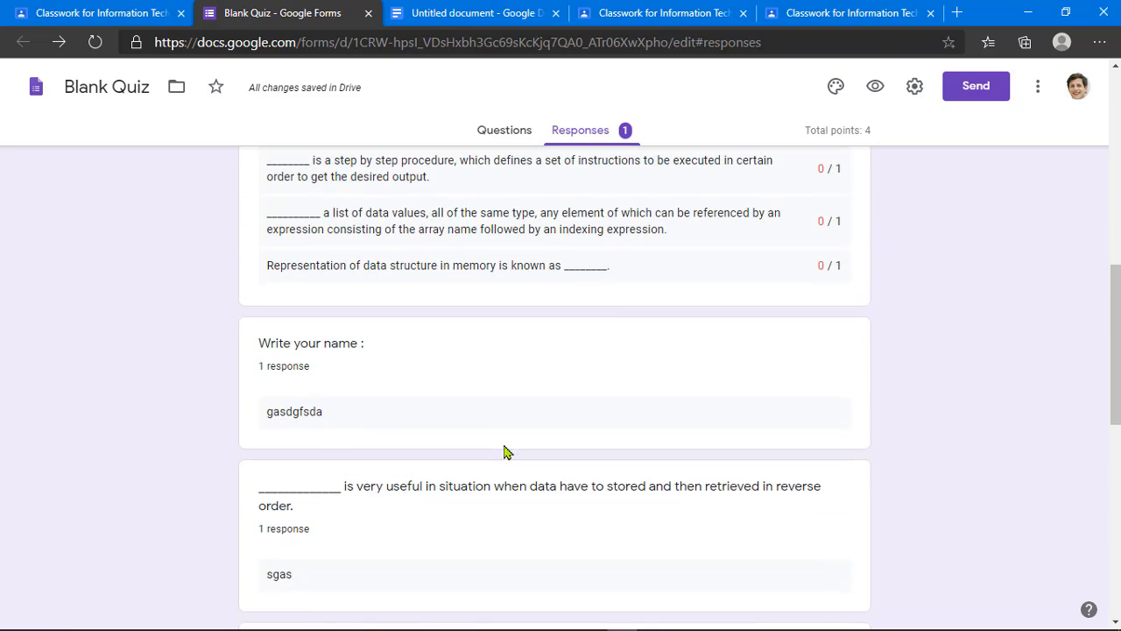
pyautogui.scroll(-7, 504, 452)
pyautogui.scroll(15, 503, 452)
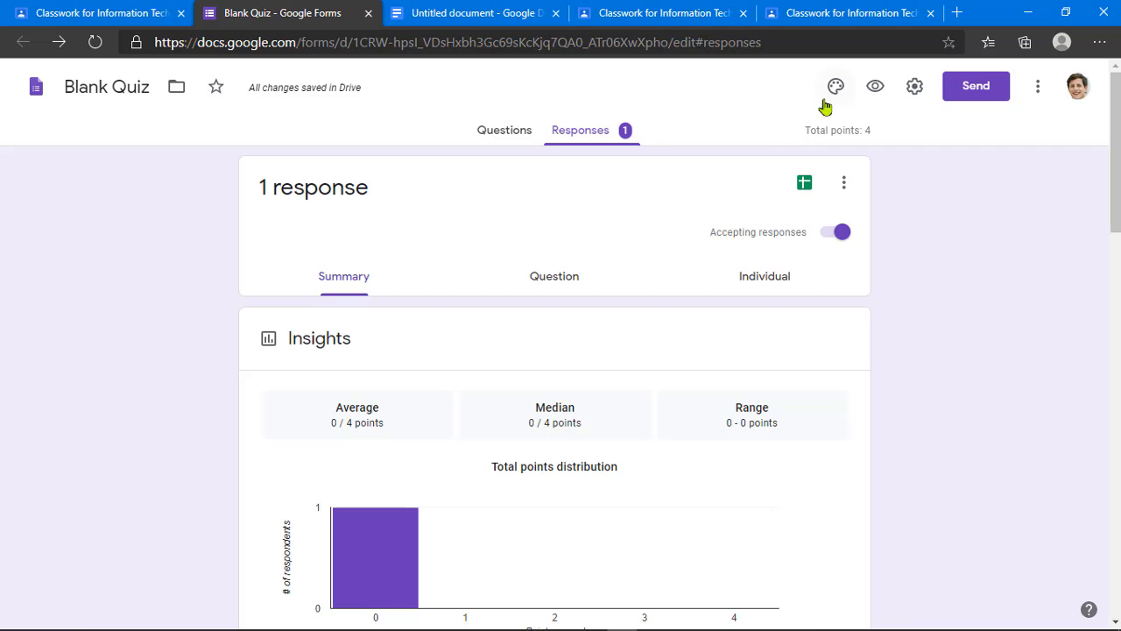
# Step: In Settings, turn on Limit to 1 response and Edit after submit
pyautogui.click(917, 90)
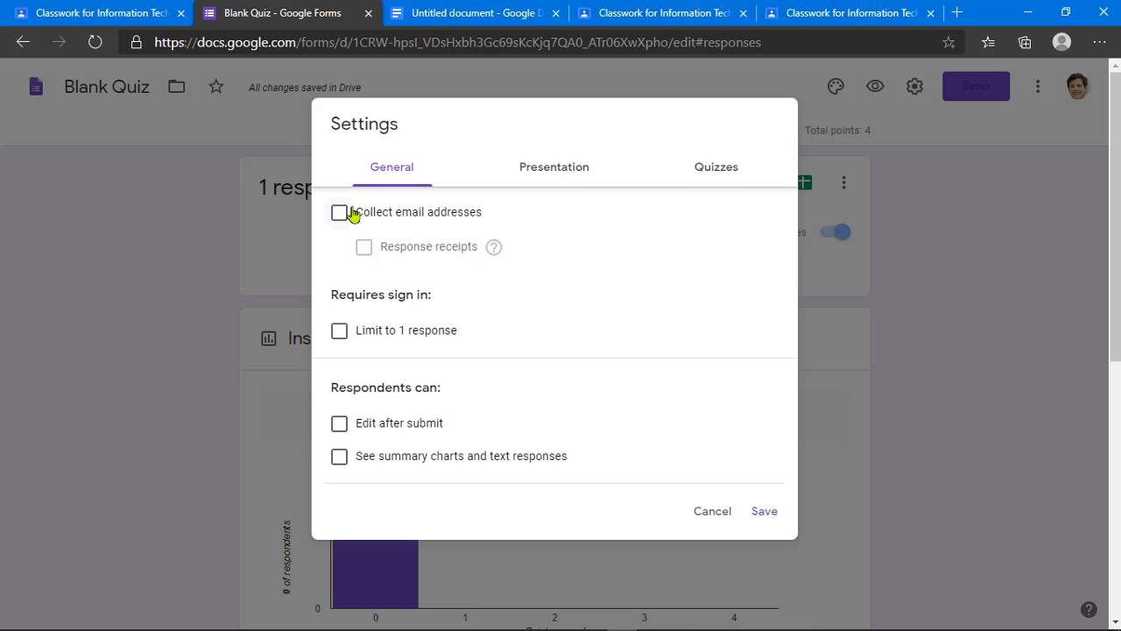
pyautogui.click(340, 336)
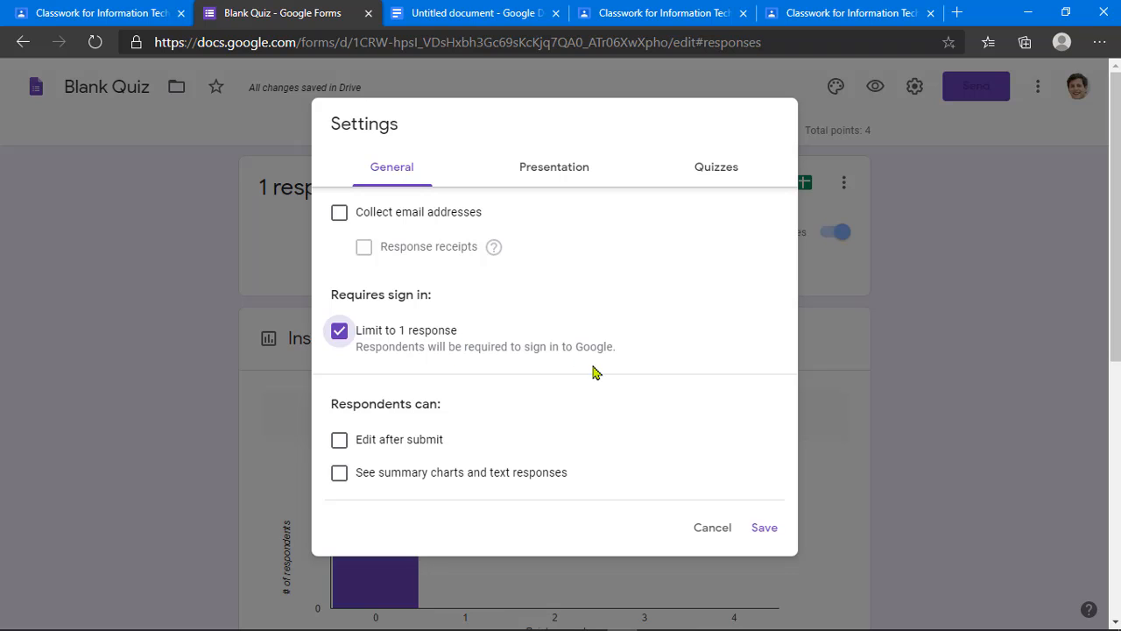
pyautogui.click(340, 446)
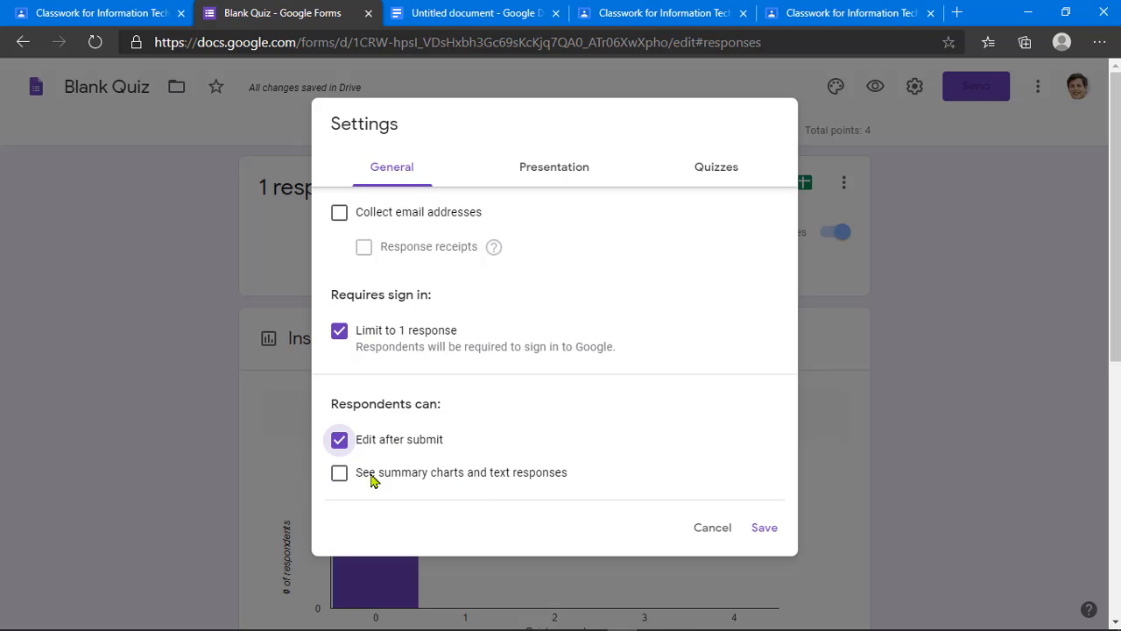
pyautogui.click(543, 176)
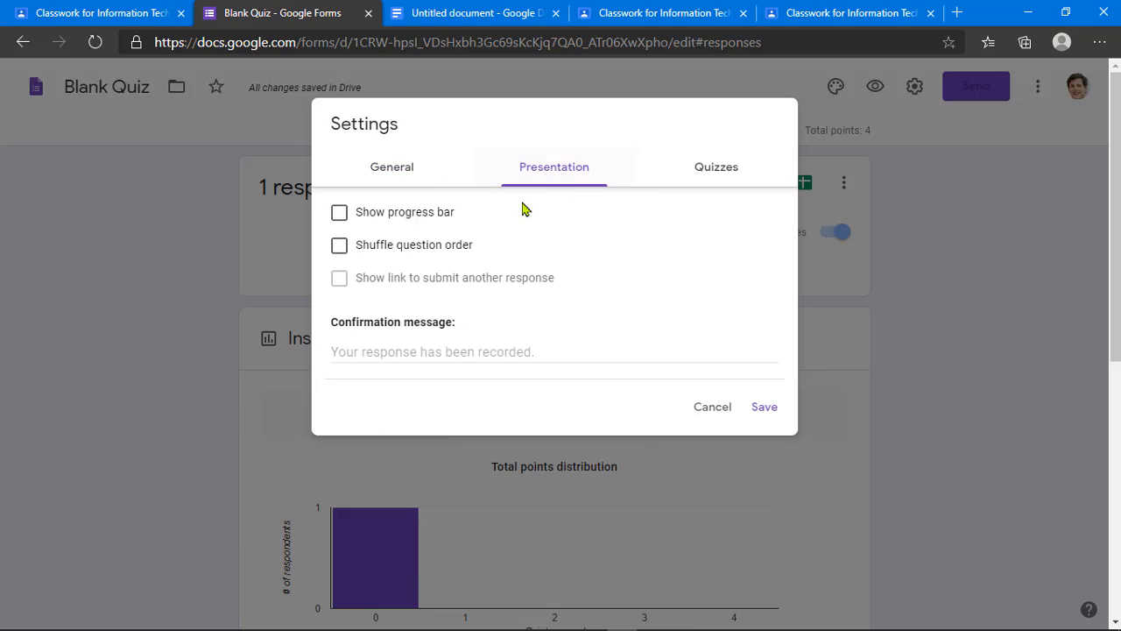
# Step: Turn on Shuffle question order in the Presentation settings
pyautogui.click(383, 253)
# Step: In the Quizzes settings, choose Release grade: Later, after manual review
pyautogui.click(718, 181)
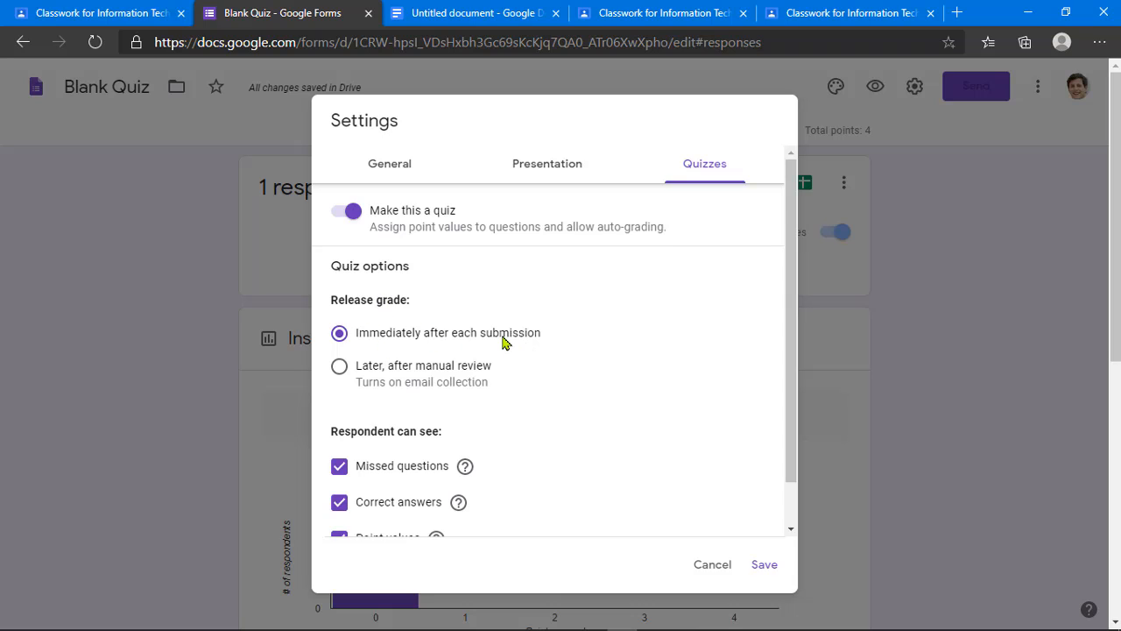
pyautogui.click(341, 376)
pyautogui.click(340, 334)
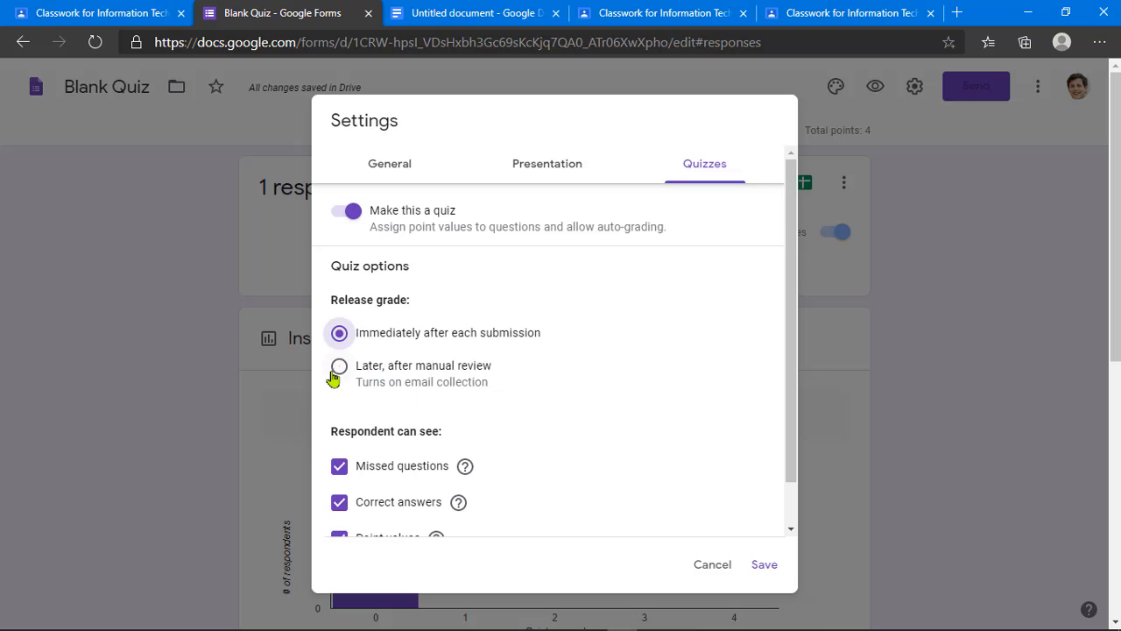
pyautogui.click(338, 367)
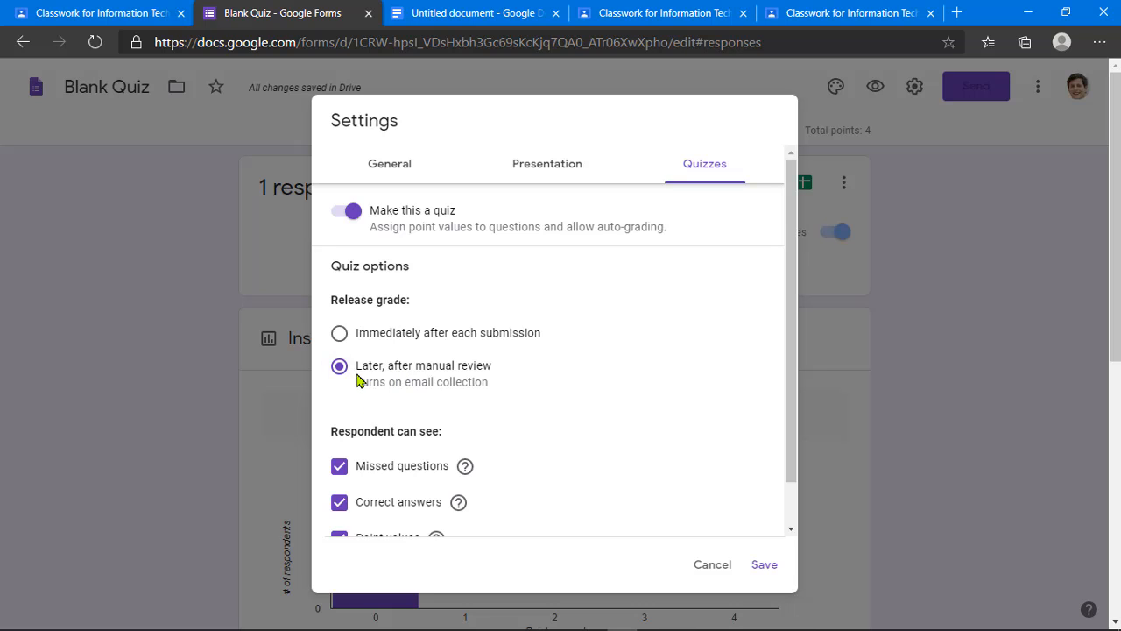
pyautogui.scroll(-1, 441, 383)
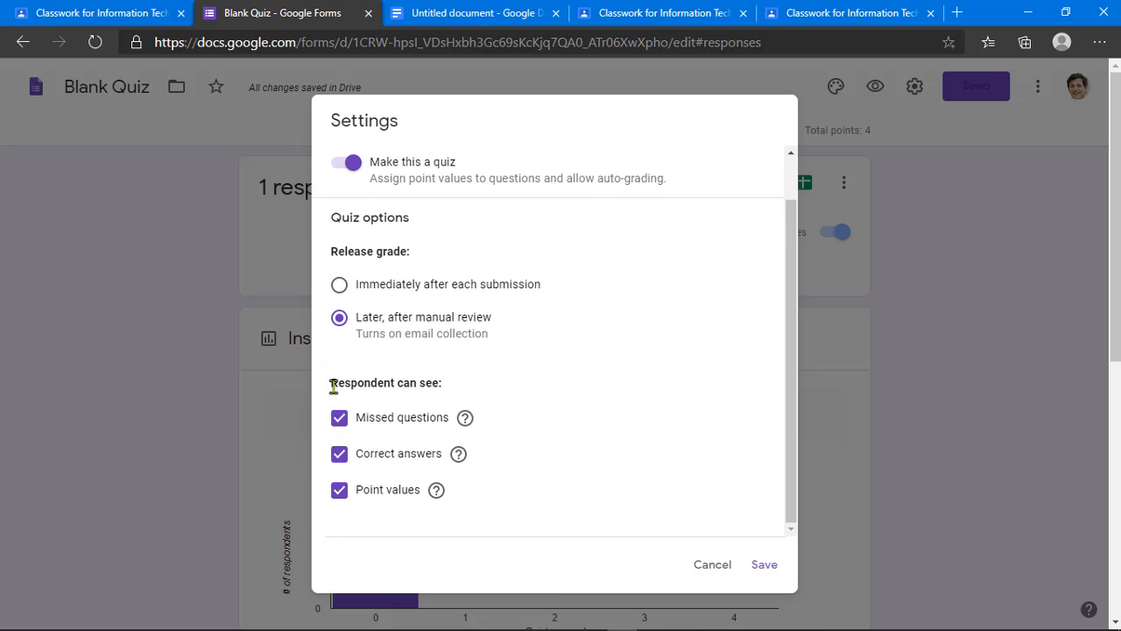
pyautogui.scroll(-1, 454, 401)
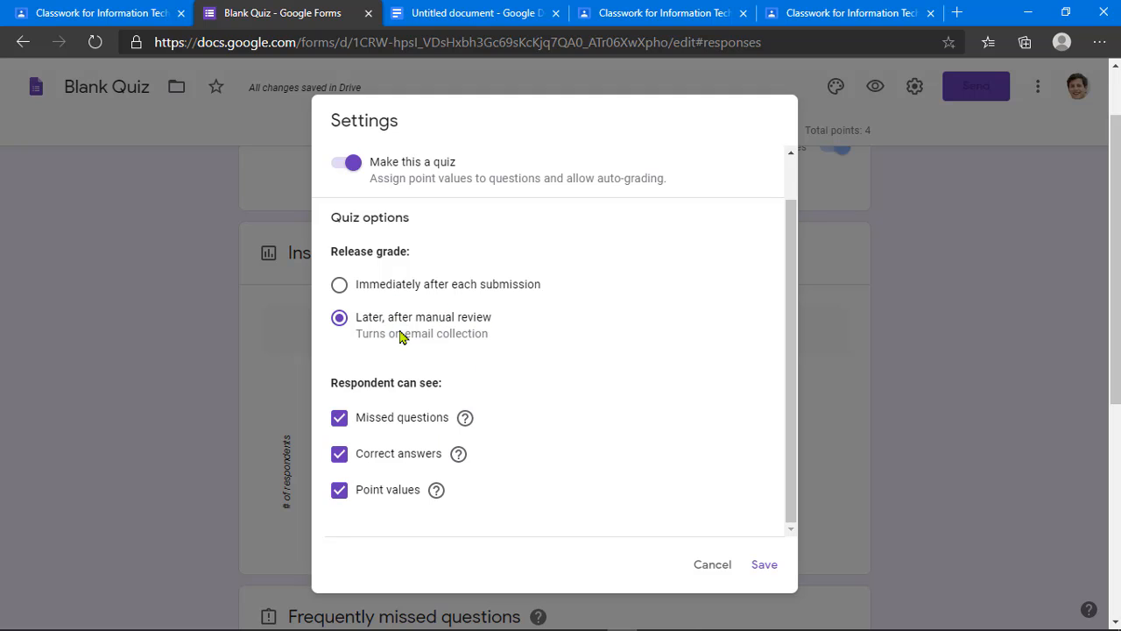
# Step: Review the General and Presentation settings, then save the quiz settings
pyautogui.scroll(1, 526, 315)
pyautogui.click(430, 177)
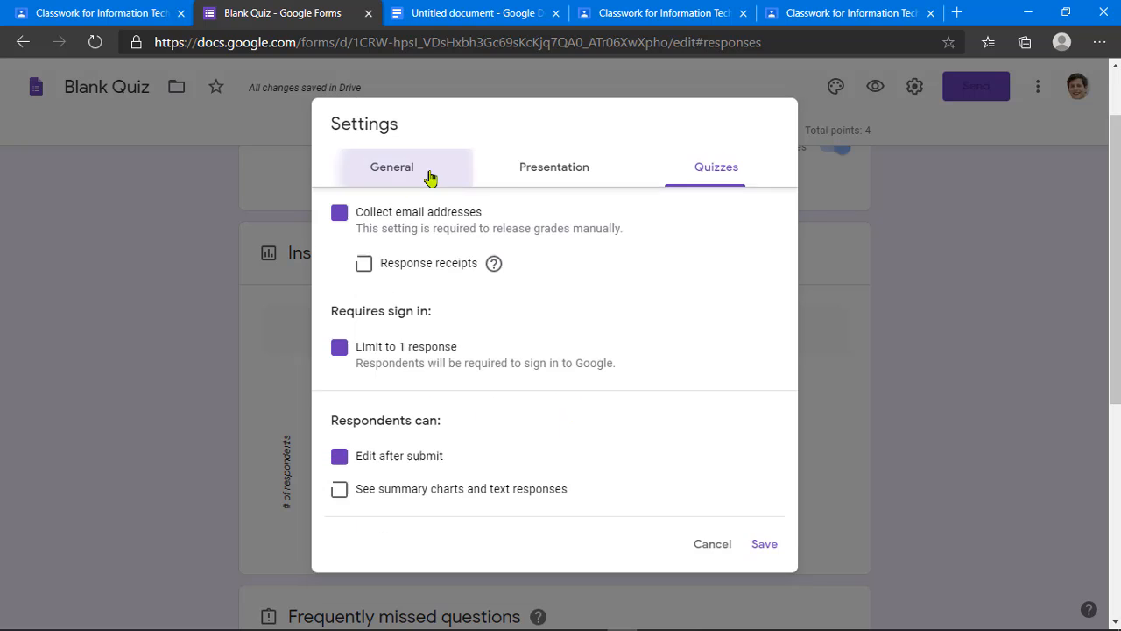
pyautogui.click(555, 173)
pyautogui.click(424, 174)
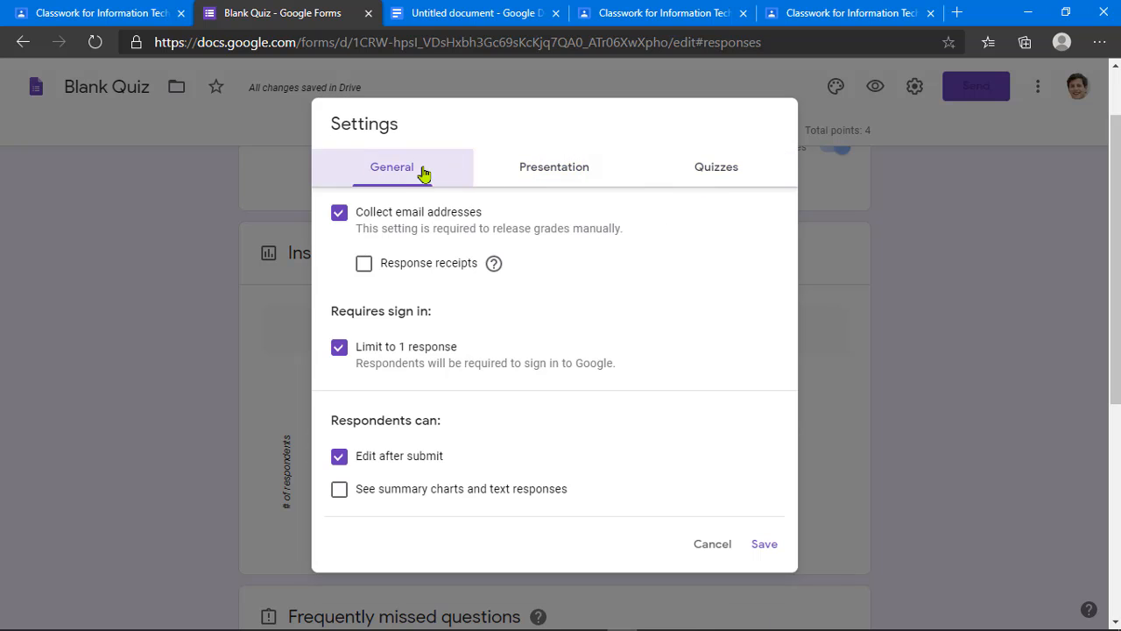
pyautogui.click(763, 544)
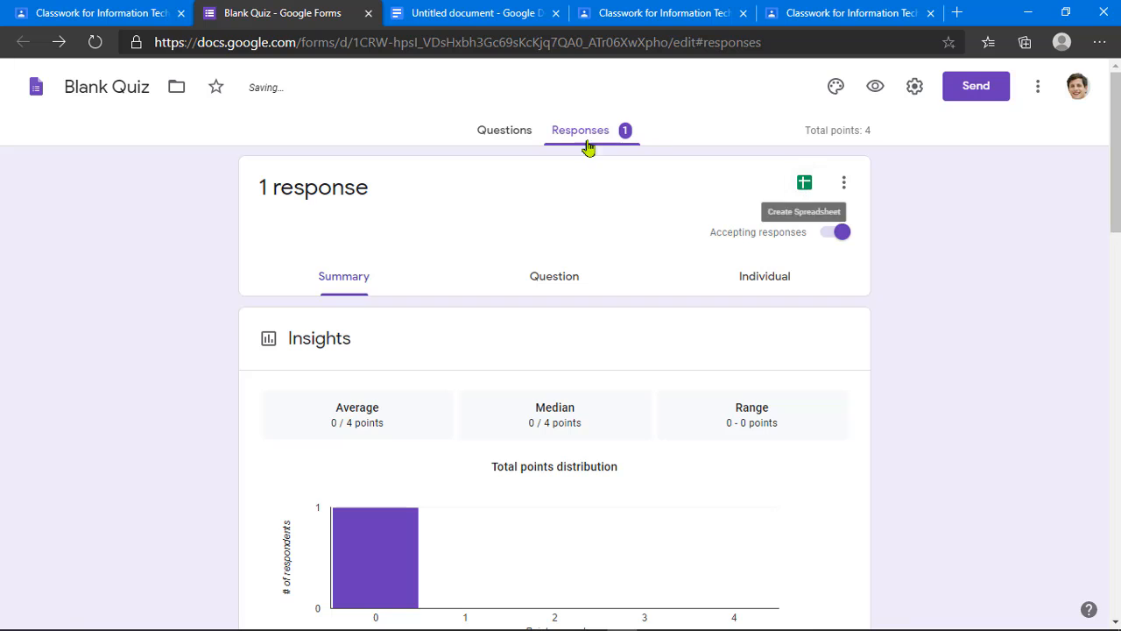
# Step: Delete all responses to the quiz and confirm the deletion
pyautogui.click(844, 182)
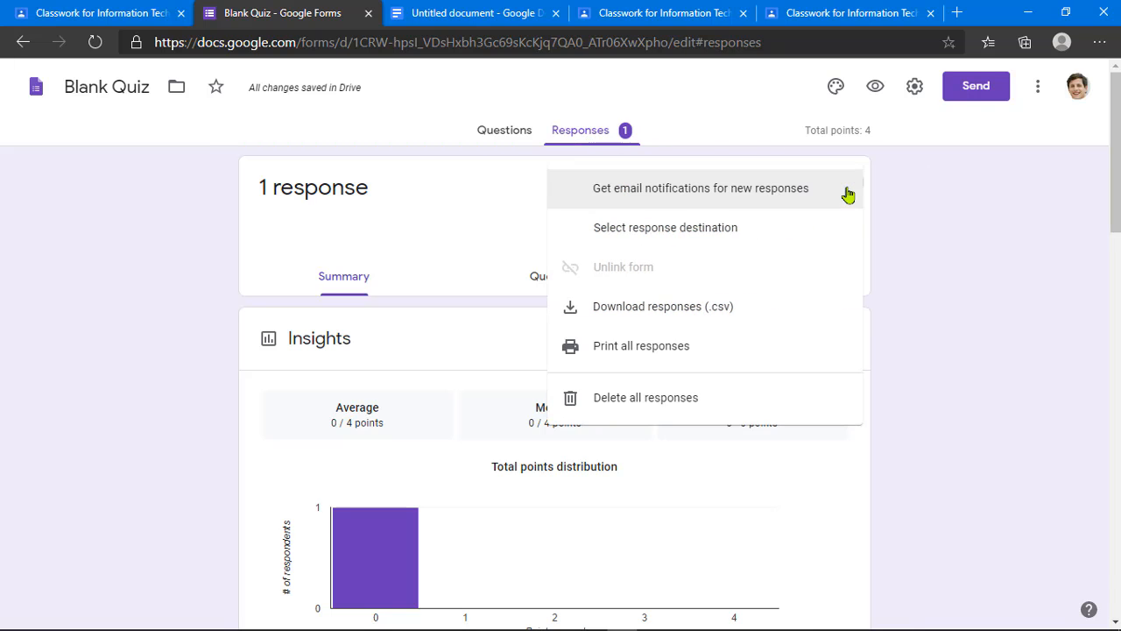
pyautogui.click(680, 410)
pyautogui.click(667, 394)
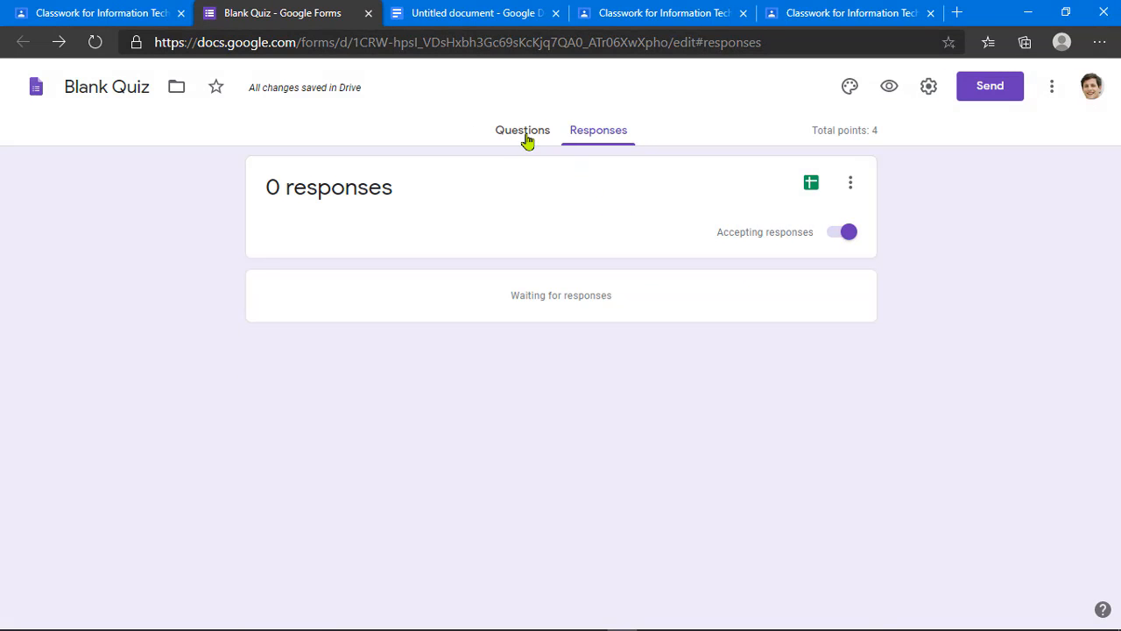
# Step: Go back to the Quiz #1 questions and scroll through them
pyautogui.click(523, 133)
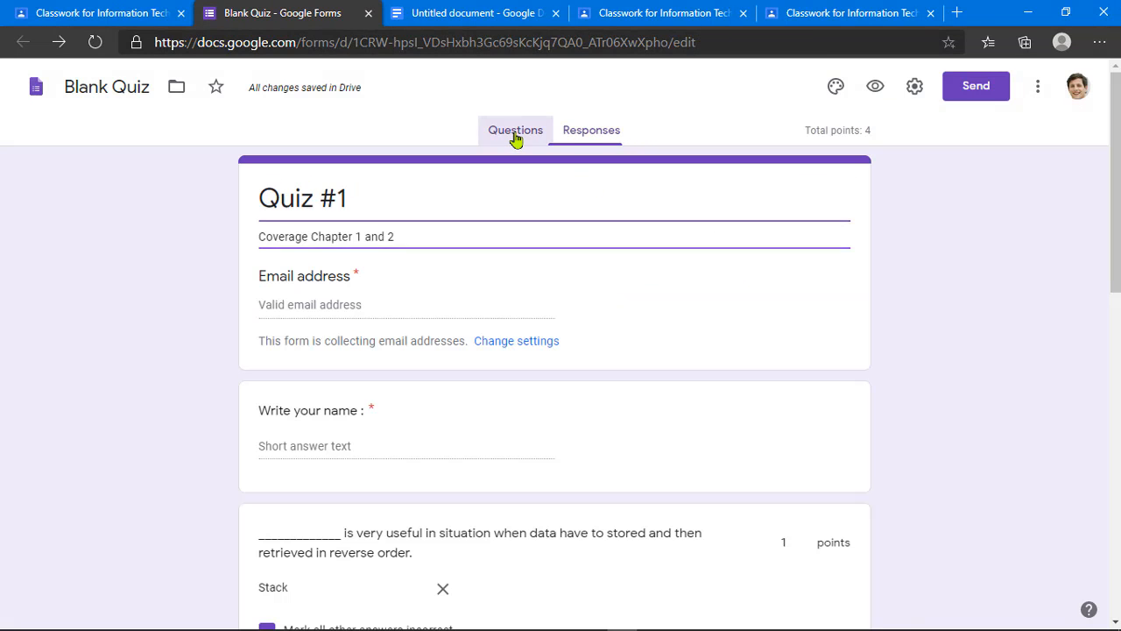
pyautogui.scroll(-5, 455, 377)
pyautogui.scroll(-5, 455, 377)
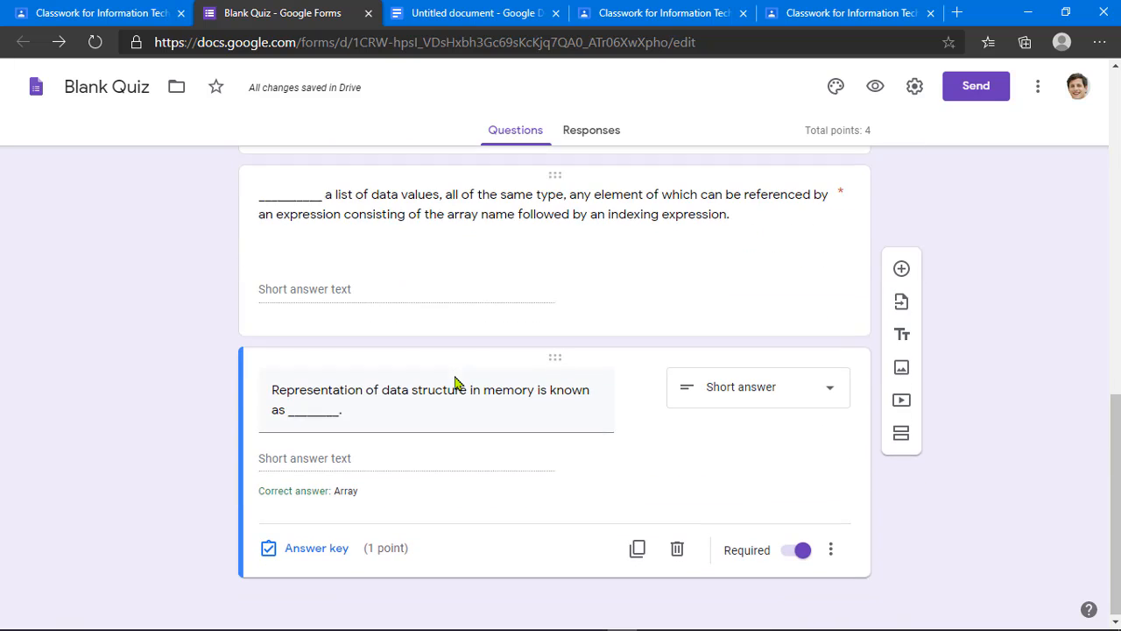
pyautogui.scroll(15, 455, 381)
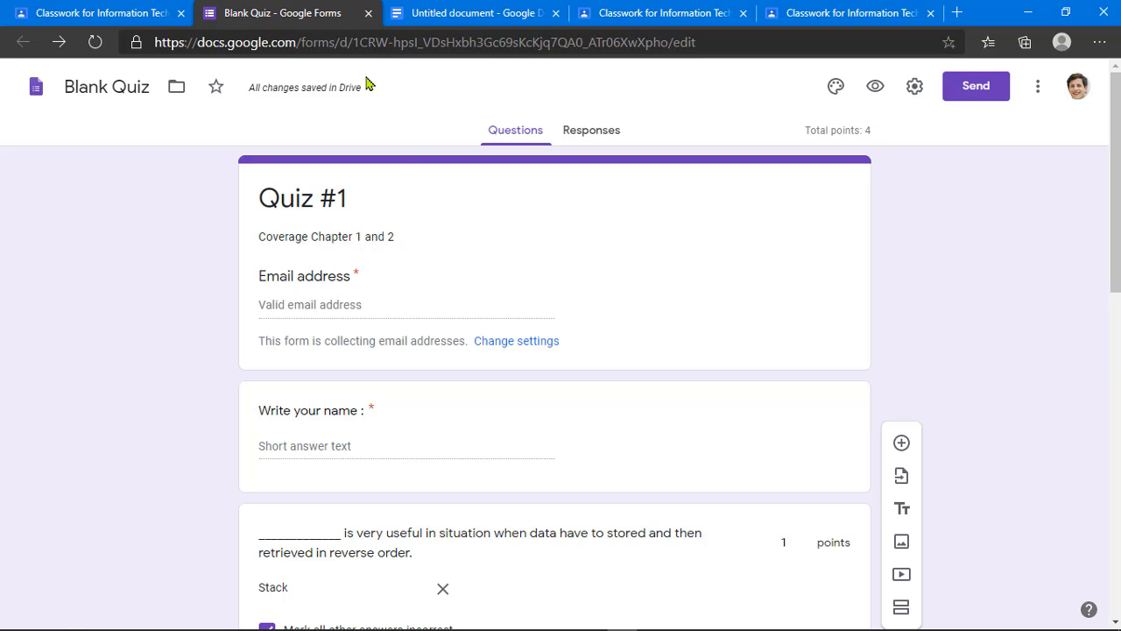
# Step: Close the quiz form and untitled document tabs and return to the Quiz #1 draft
pyautogui.click(368, 13)
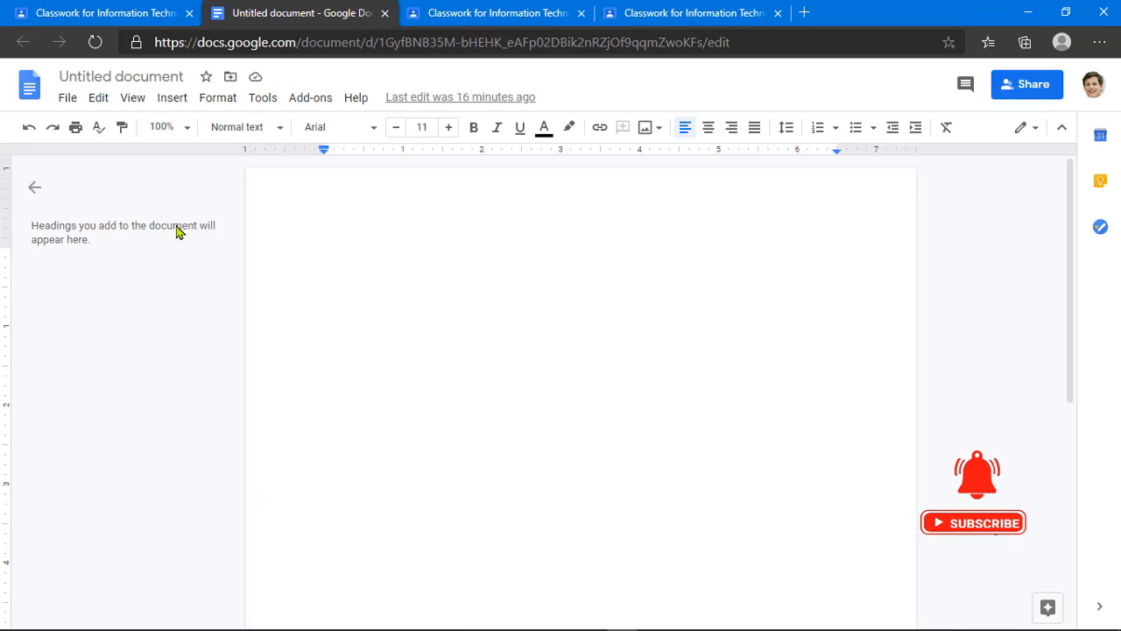
pyautogui.click(384, 13)
pyautogui.click(132, 13)
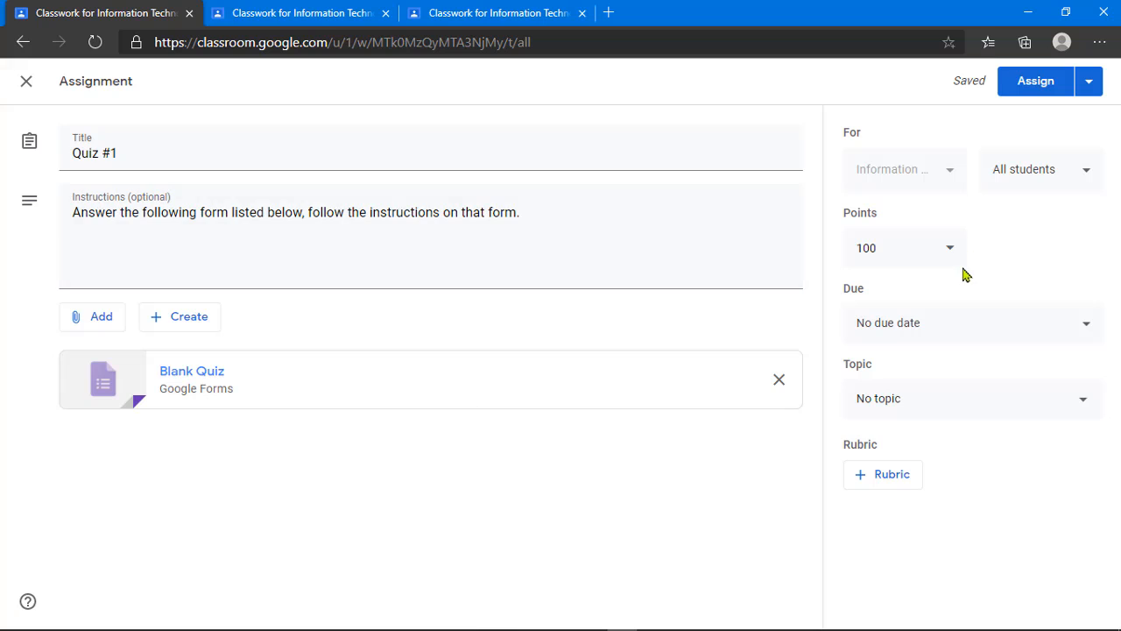
# Step: Set the assignment to 5 points, due Oct 20 at 11:59 PM
pyautogui.click(902, 248)
pyautogui.moveTo(900, 248); pyautogui.dragTo(819, 264)
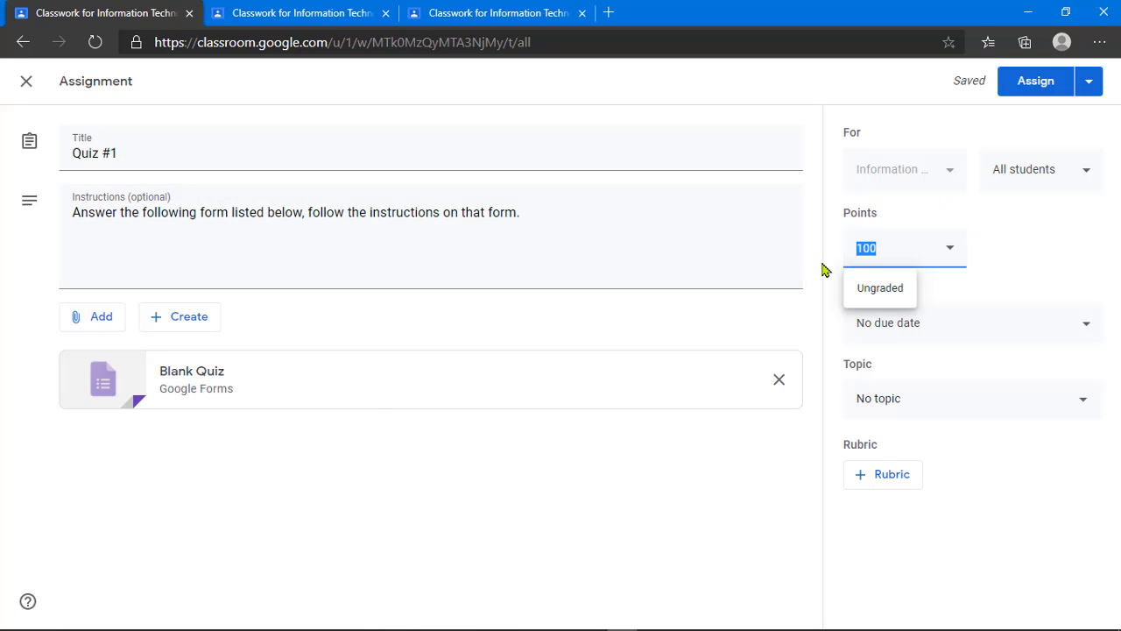
pyautogui.write('5')
pyautogui.click(895, 333)
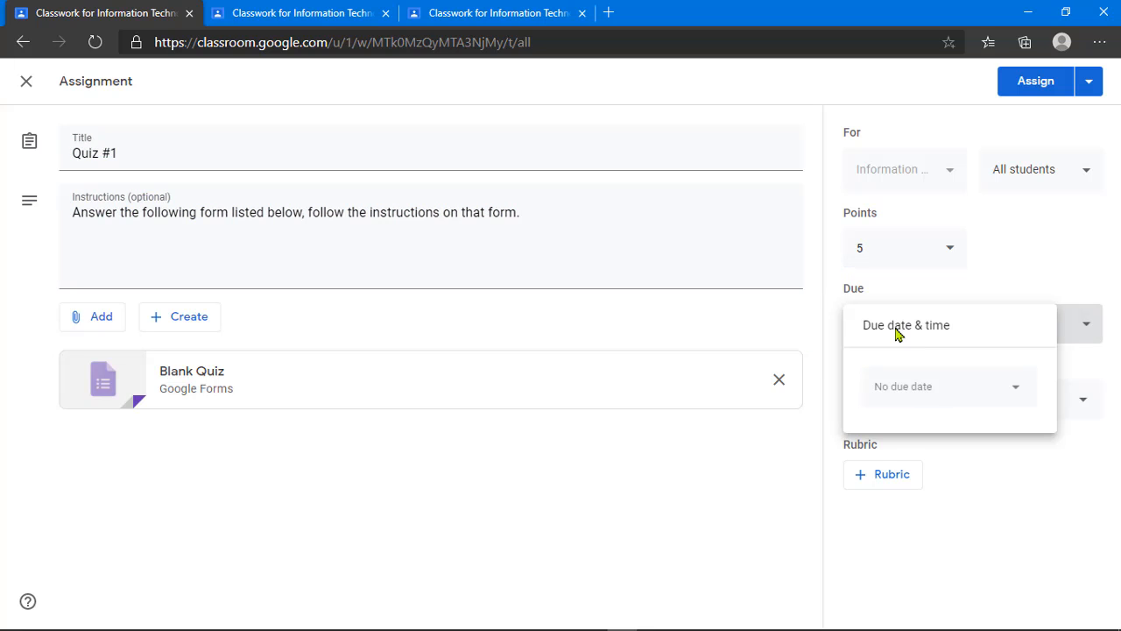
pyautogui.click(915, 387)
pyautogui.click(937, 539)
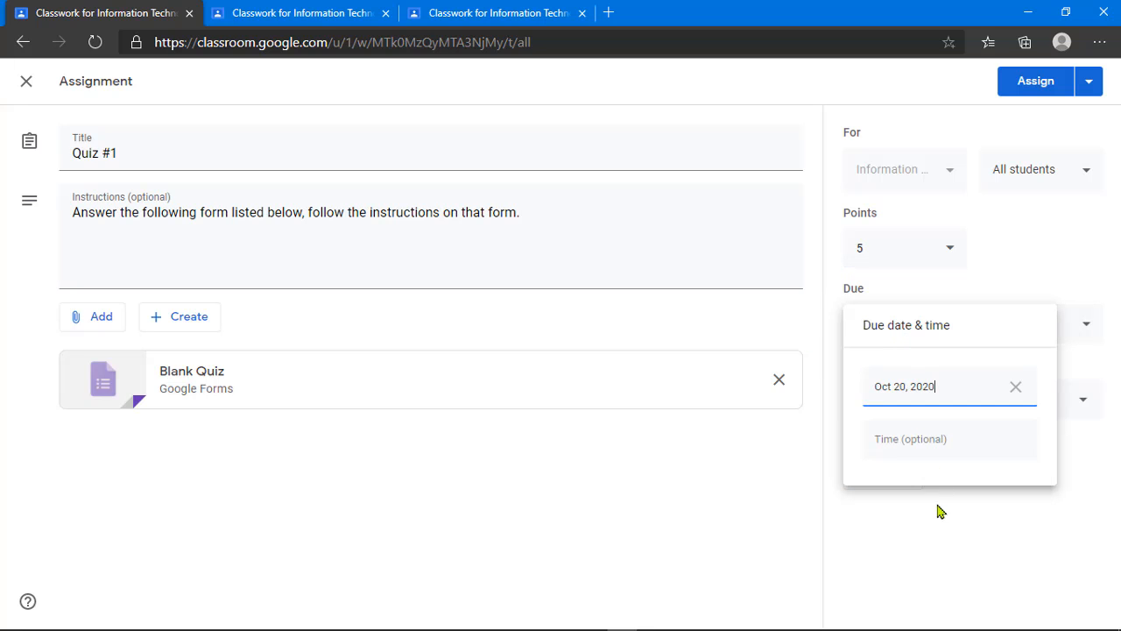
pyautogui.click(926, 441)
pyautogui.click(793, 456)
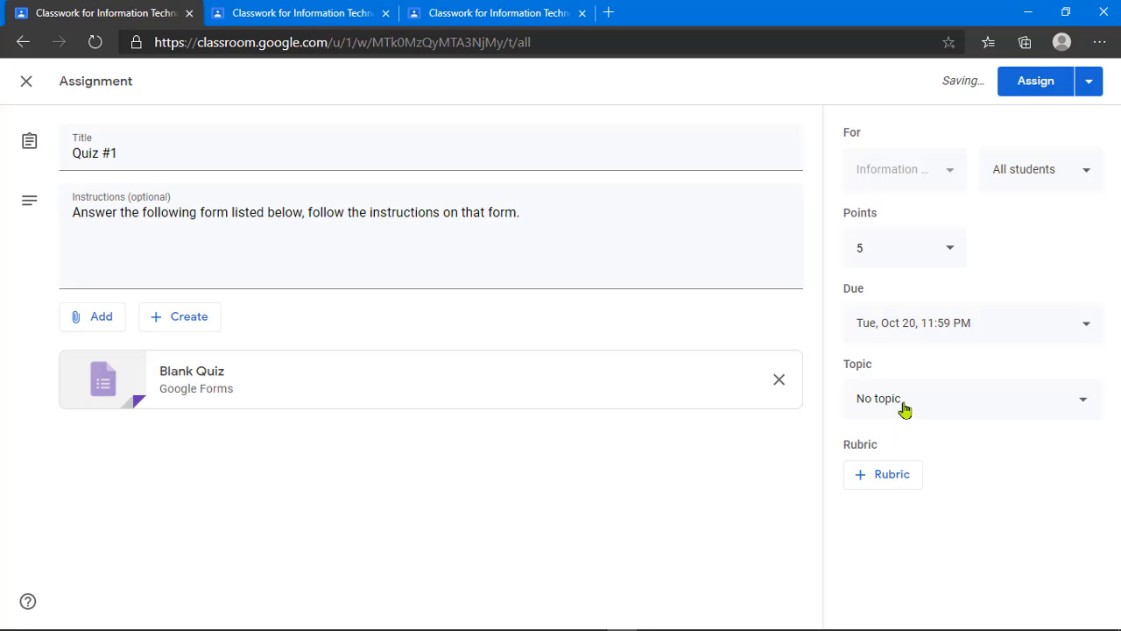
# Step: File the quiz under Assignments, Quizzes and Exams and assign it
pyautogui.click(905, 409)
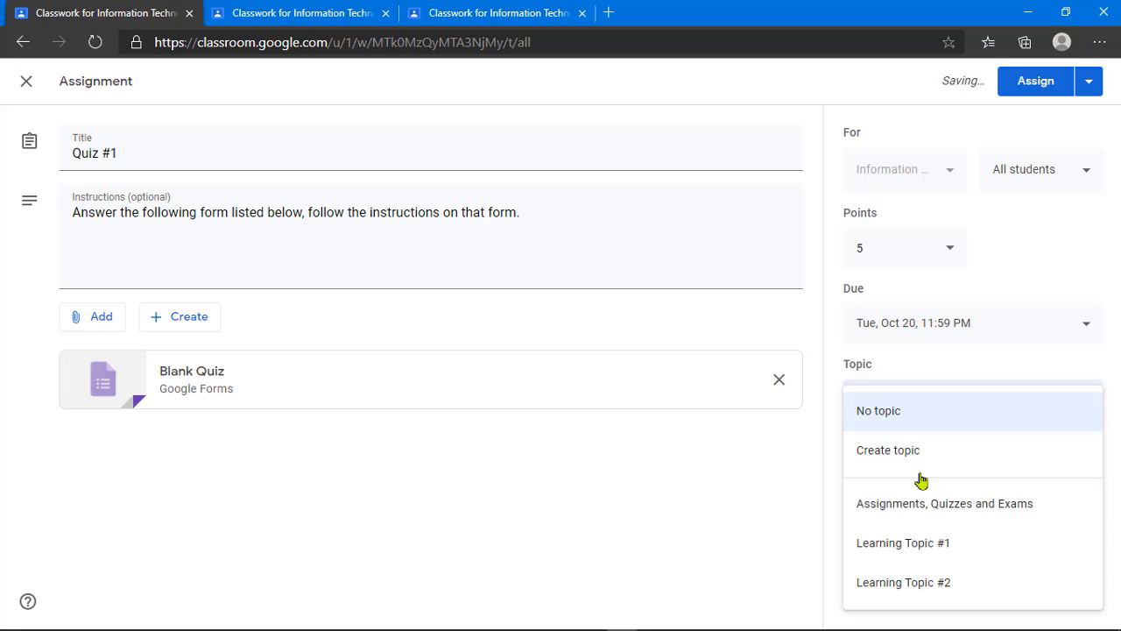
pyautogui.click(953, 514)
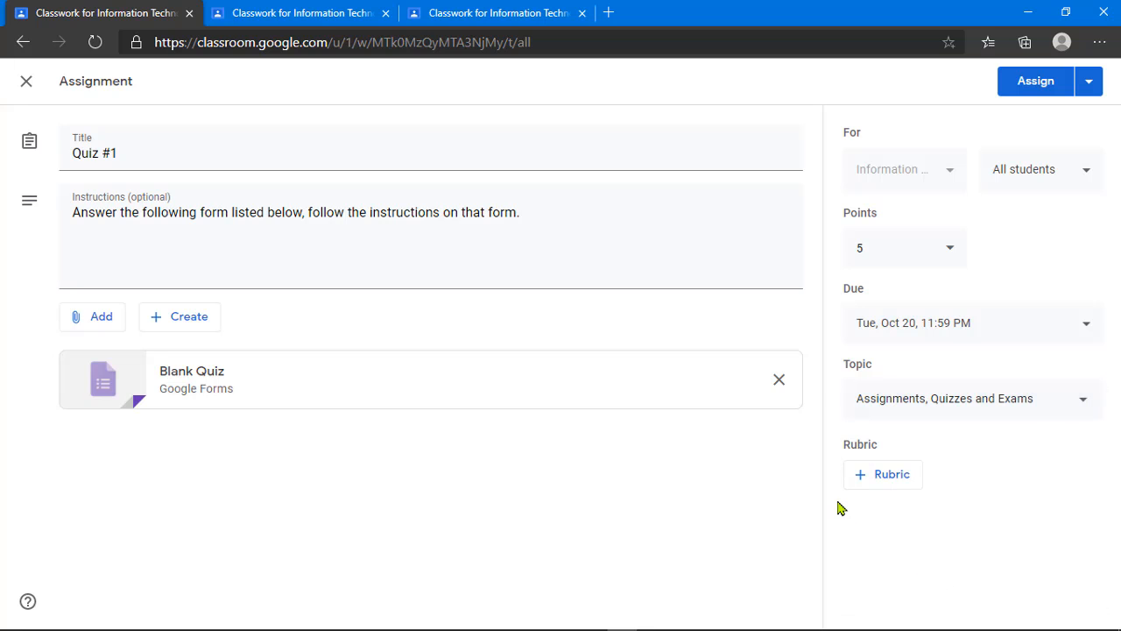
pyautogui.click(1033, 88)
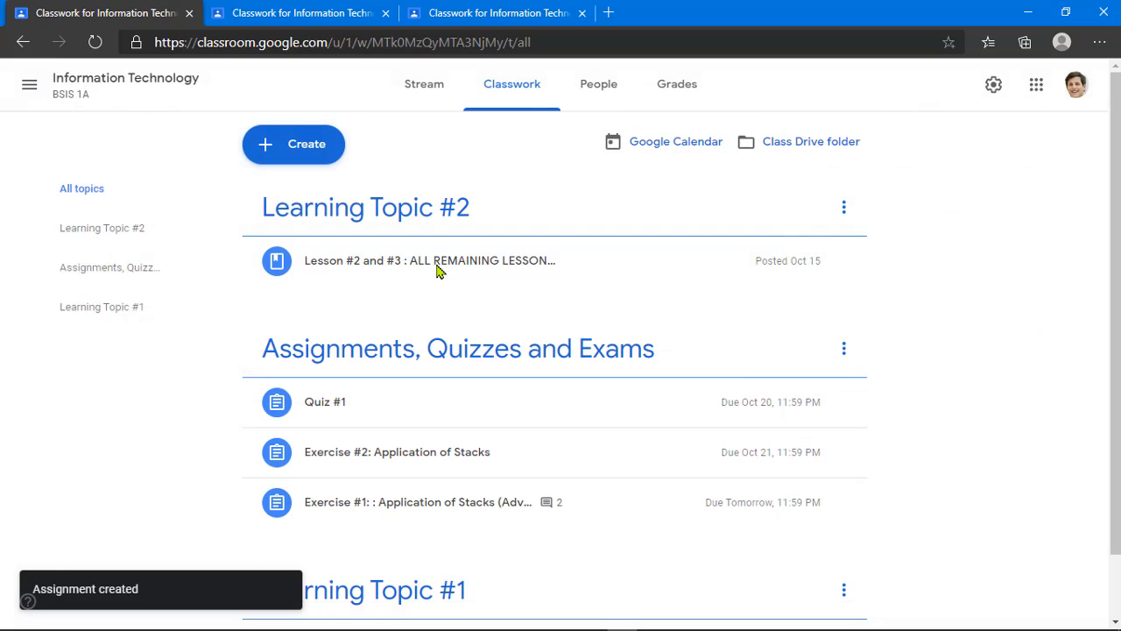
# Step: Preview the posted Quiz #1 entry, then open the topic page in the student's tab
pyautogui.click(574, 417)
pyautogui.click(574, 417)
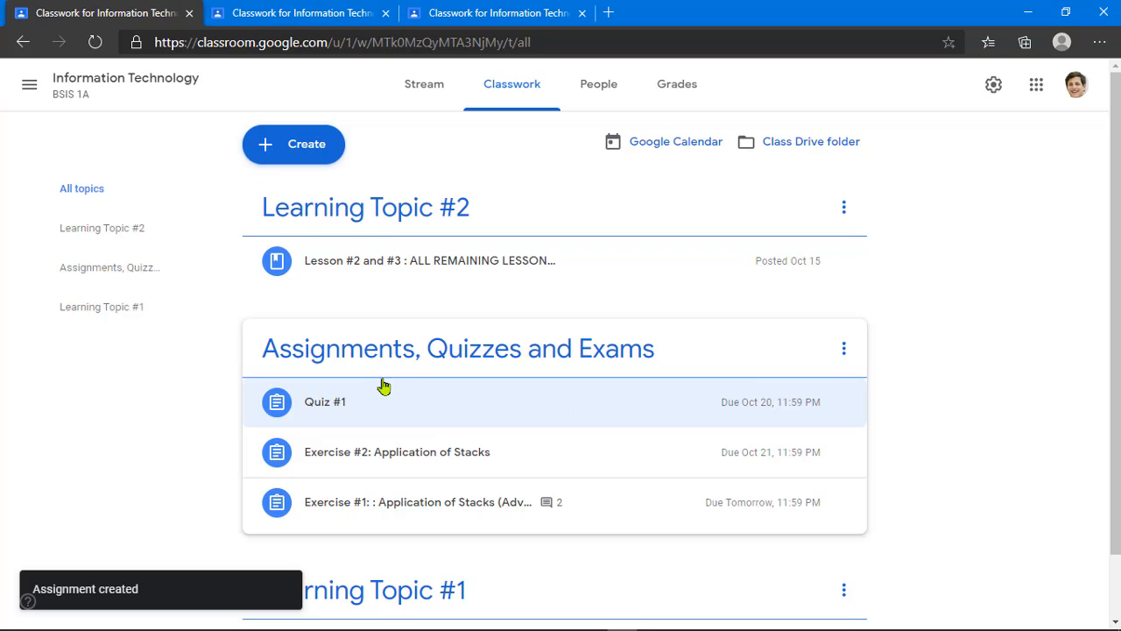
pyautogui.click(296, 15)
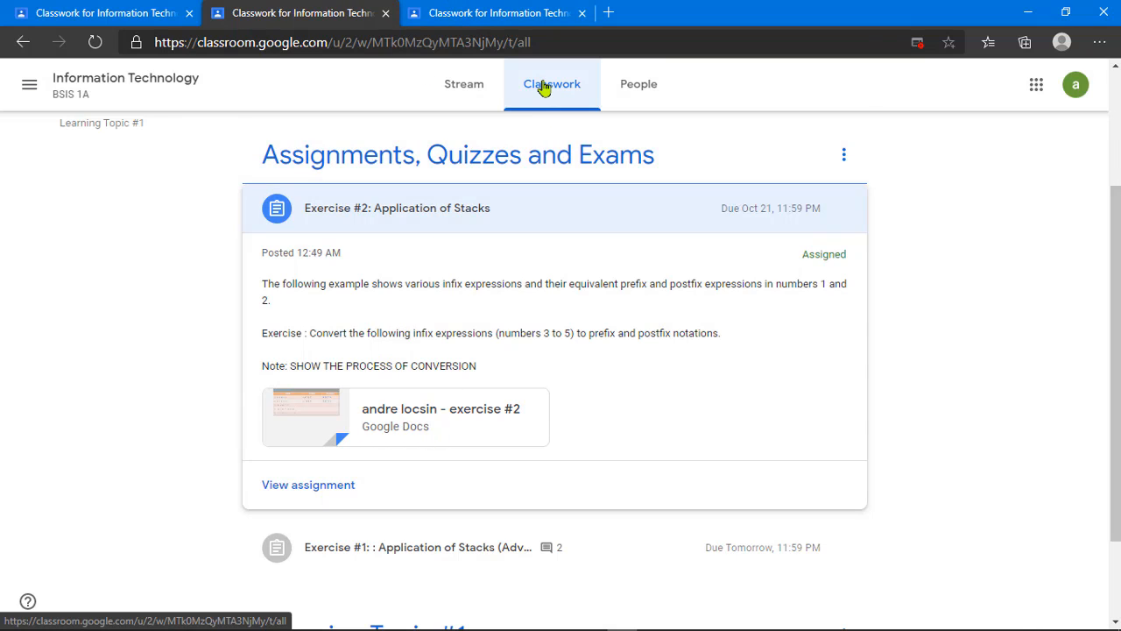
pyautogui.click(368, 167)
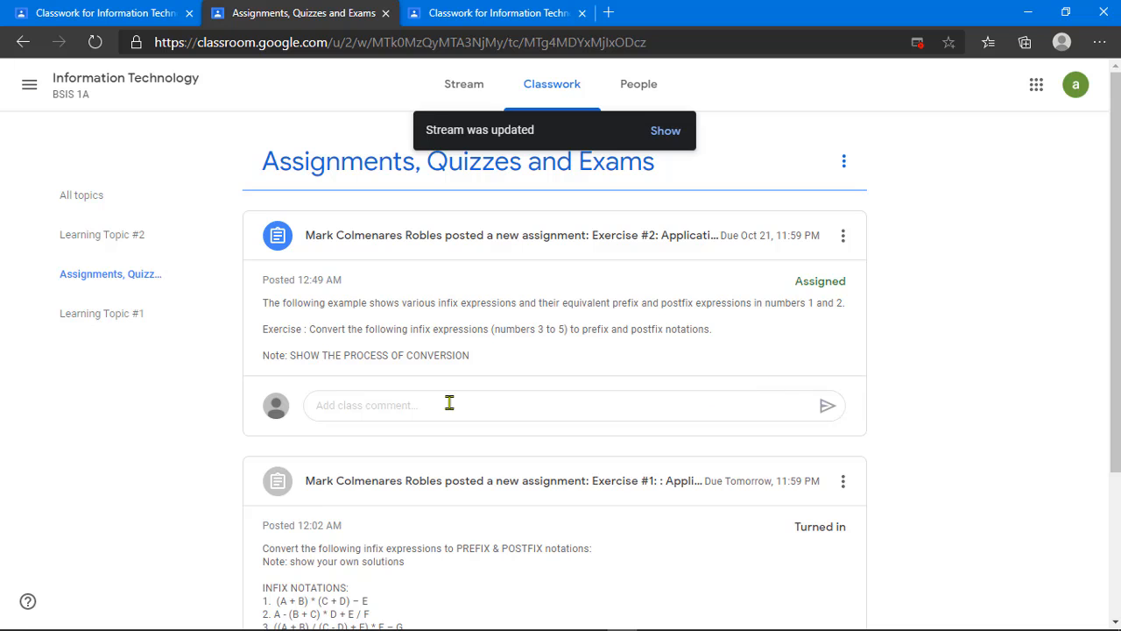
# Step: Look over the topic page and reload it to fetch the new quiz
pyautogui.scroll(-1, 386, 346)
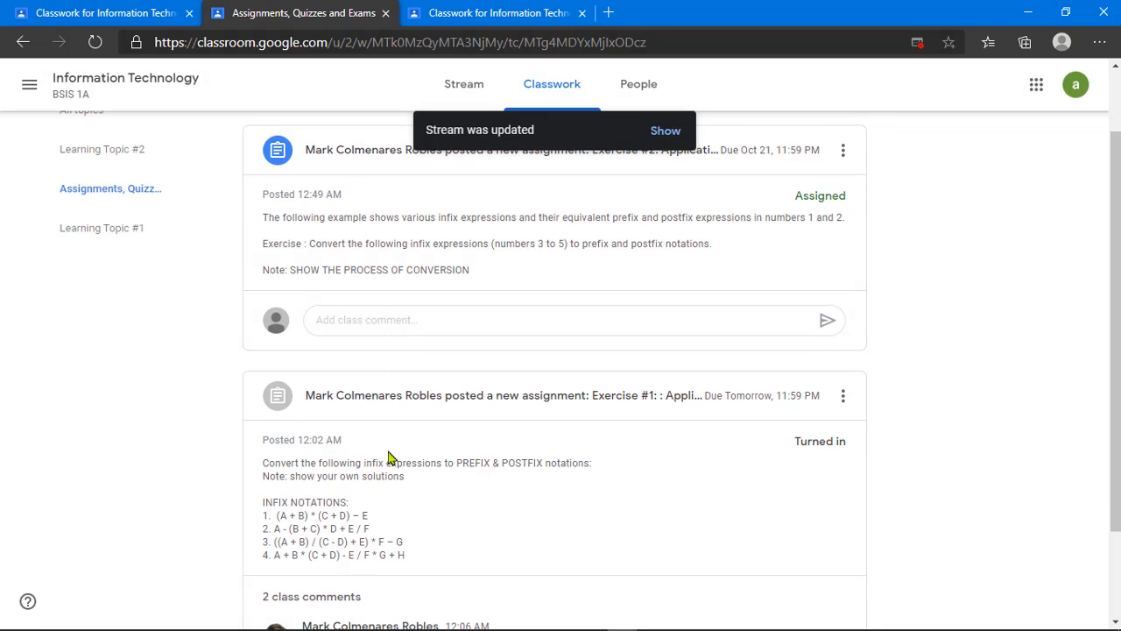
pyautogui.scroll(1, 374, 427)
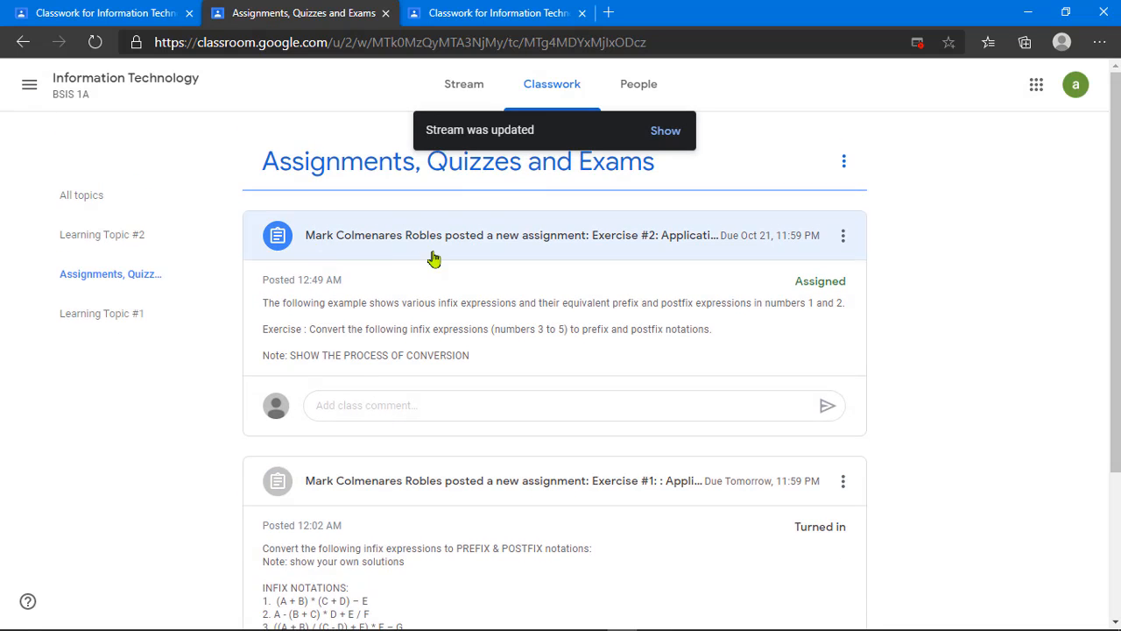
pyautogui.click(364, 403)
pyautogui.scroll(-2, 519, 311)
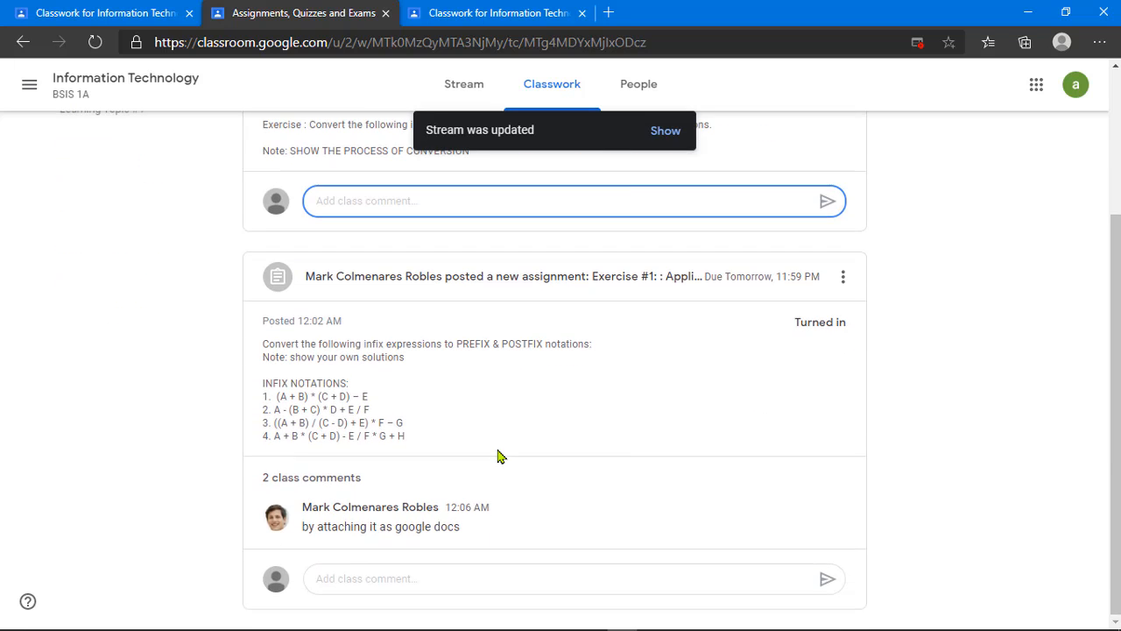
pyautogui.scroll(2, 499, 455)
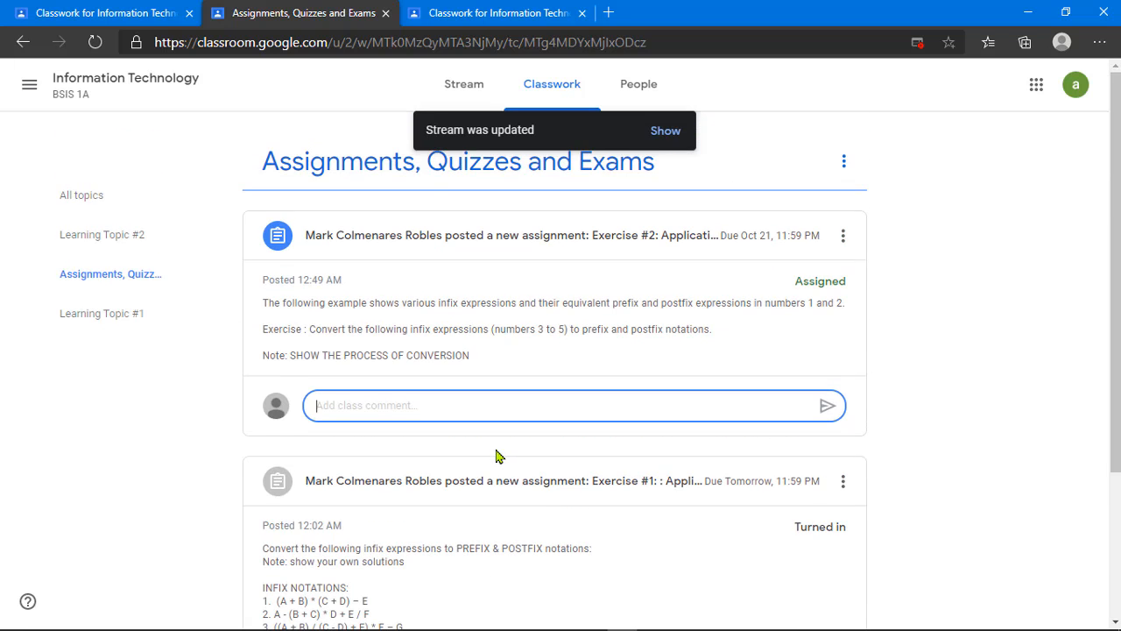
pyautogui.click(93, 42)
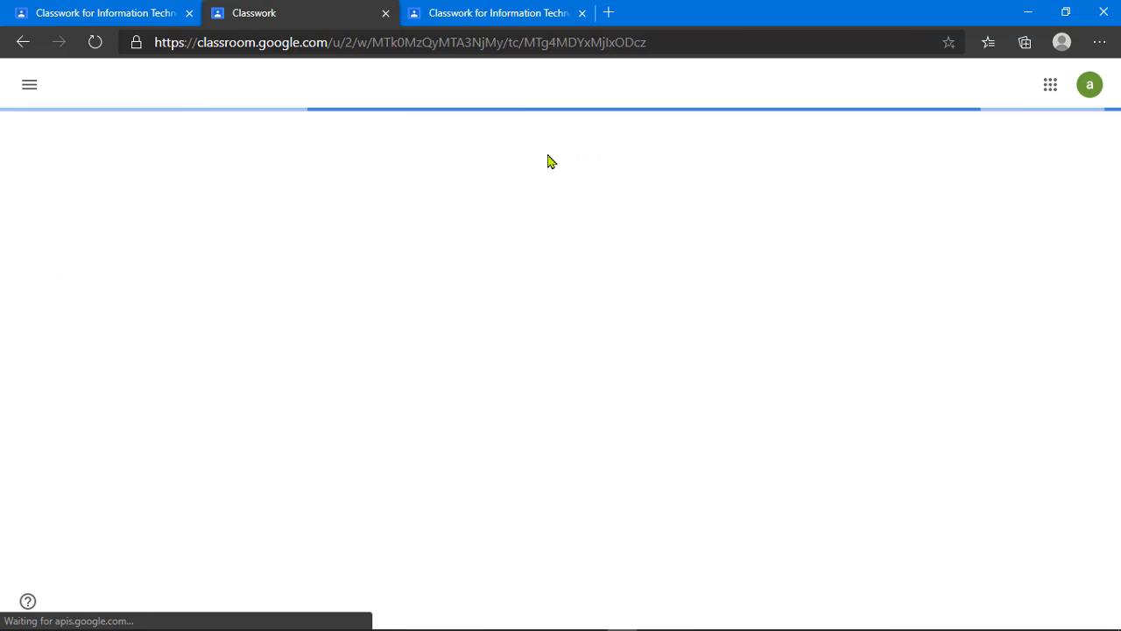
# Step: Reload the other tab, confirm the student account, and open the Quiz #1 form attachment
pyautogui.click(487, 13)
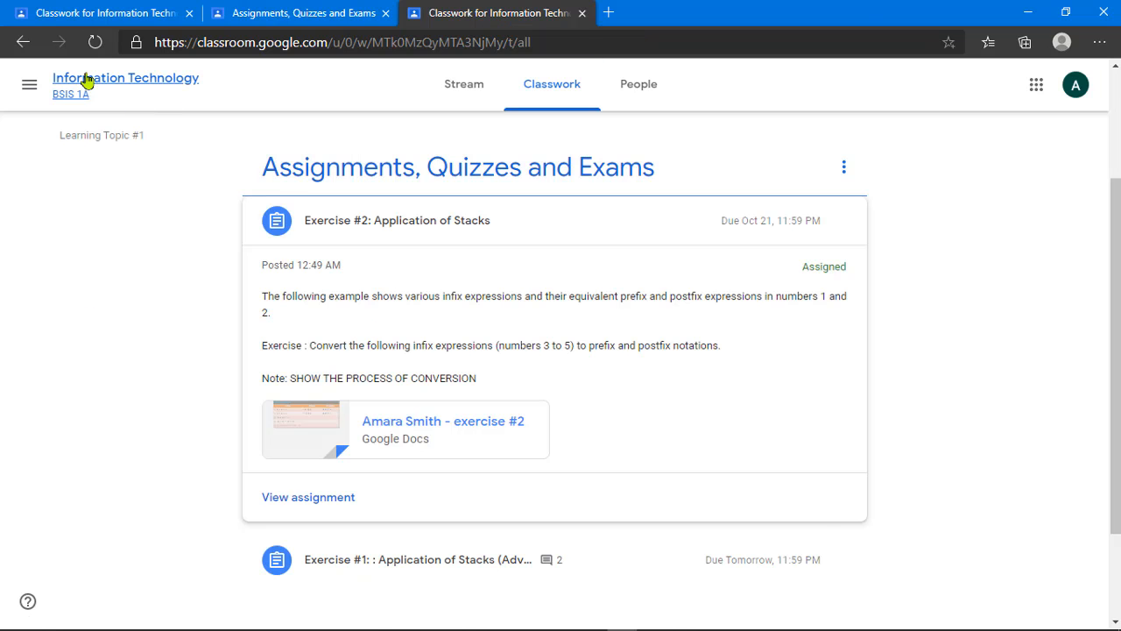
pyautogui.click(95, 42)
pyautogui.click(320, 13)
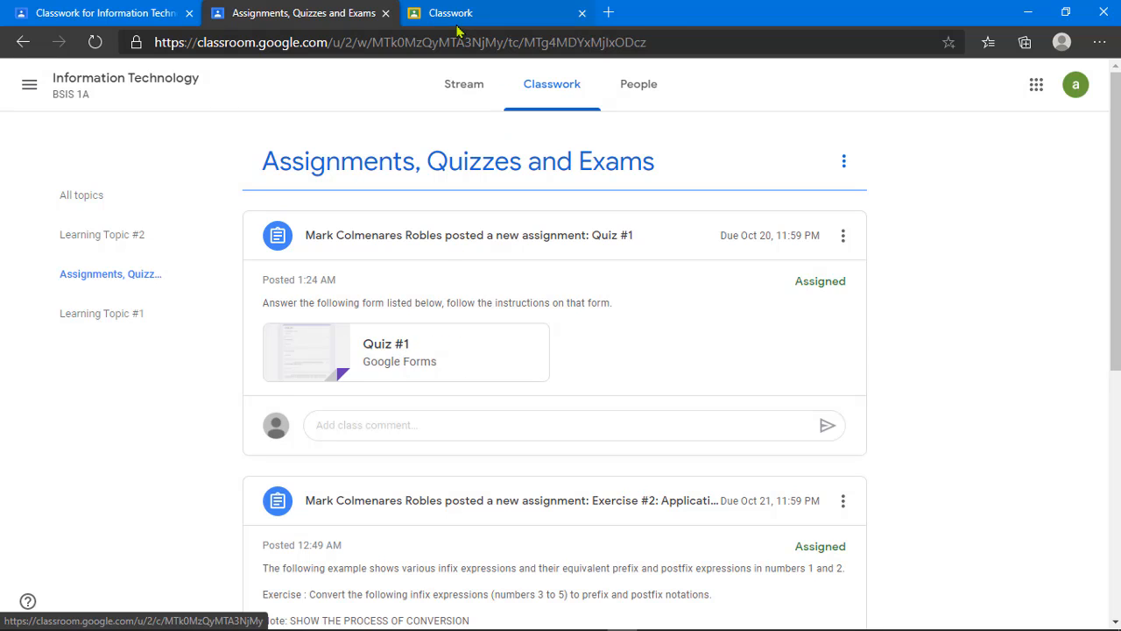
pyautogui.click(1076, 88)
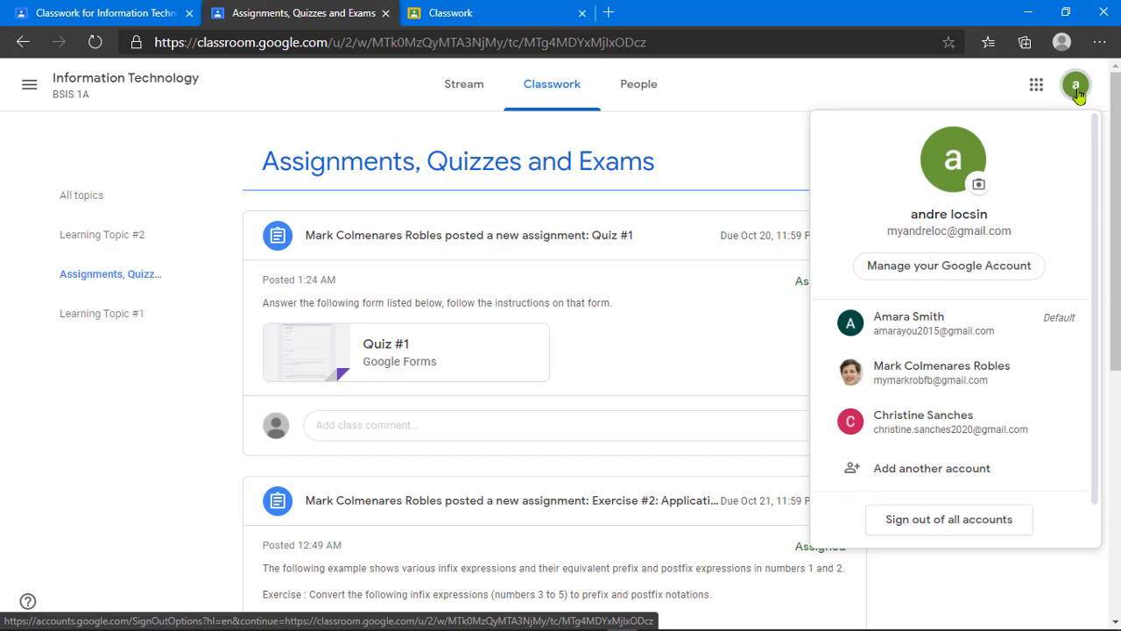
pyautogui.click(748, 115)
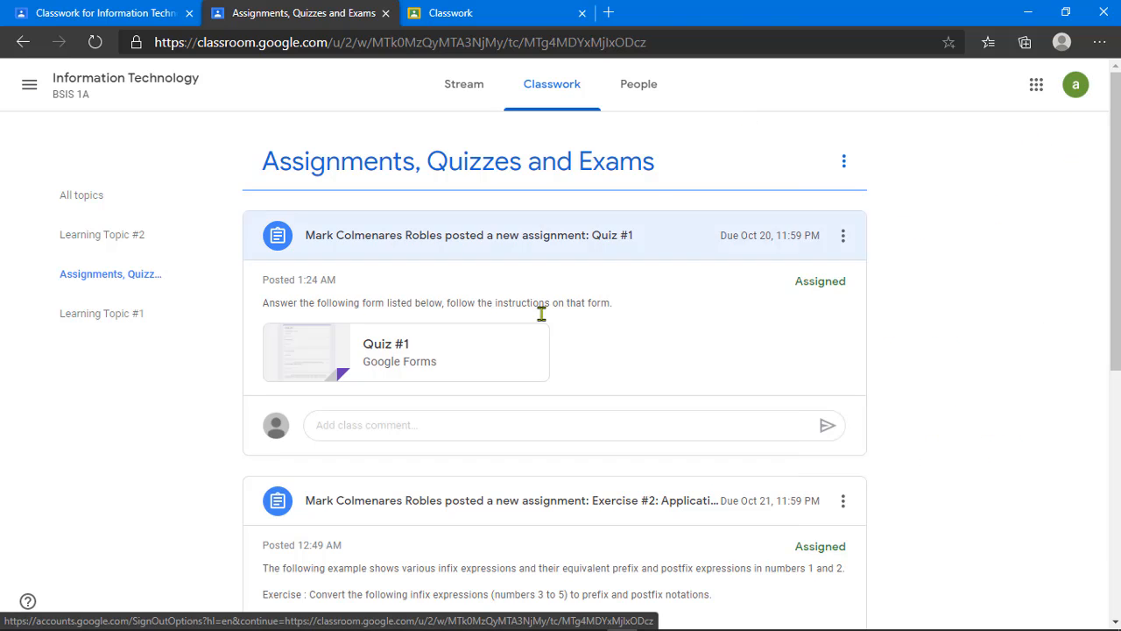
pyautogui.click(390, 346)
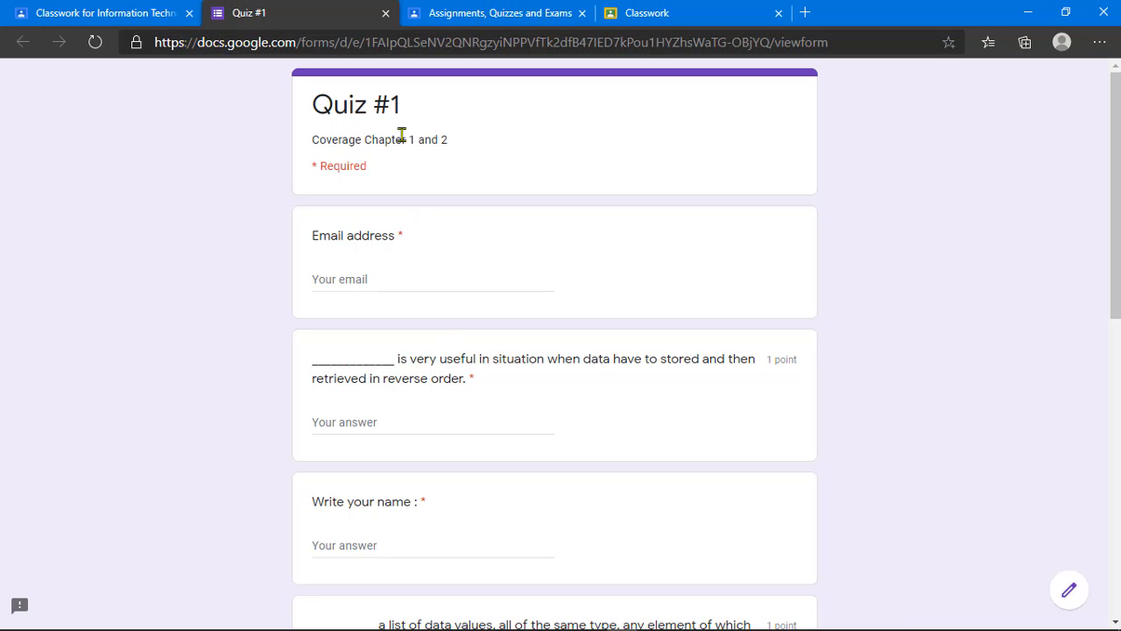
# Step: Open the Quiz #1 editor and select the 'Write your name :' question
pyautogui.click(1069, 592)
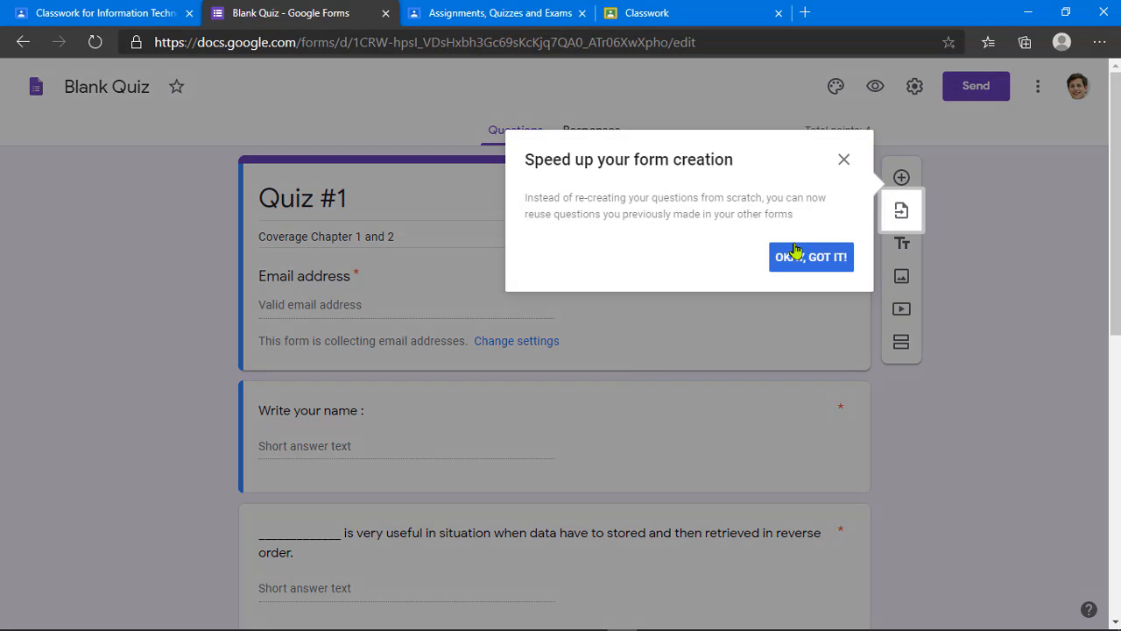
pyautogui.click(801, 258)
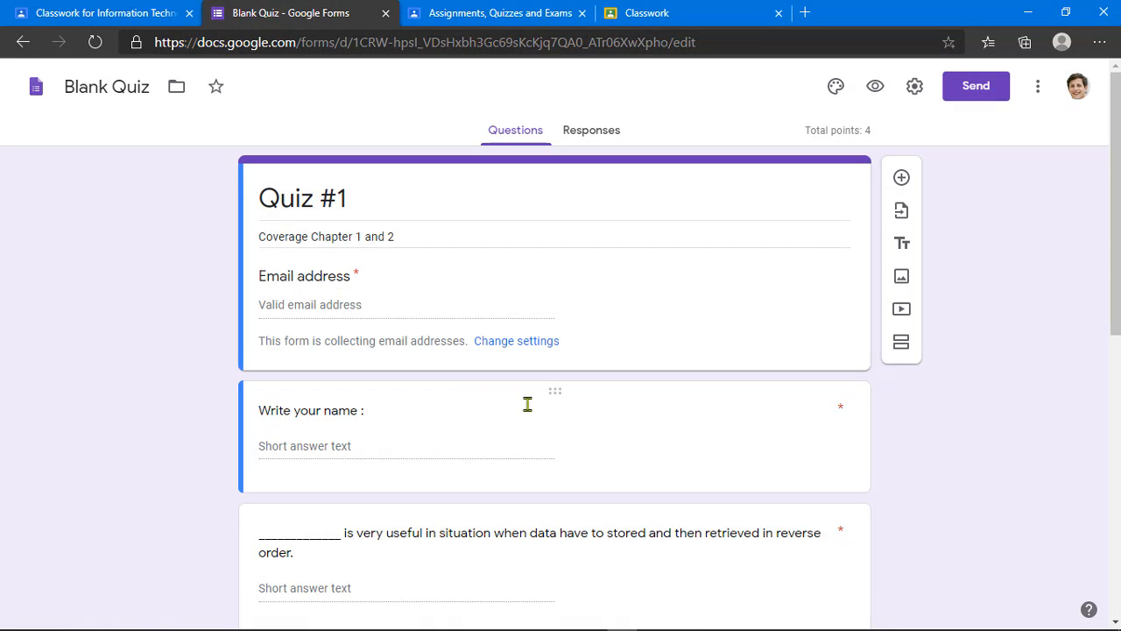
pyautogui.click(528, 409)
pyautogui.scroll(-1, 495, 430)
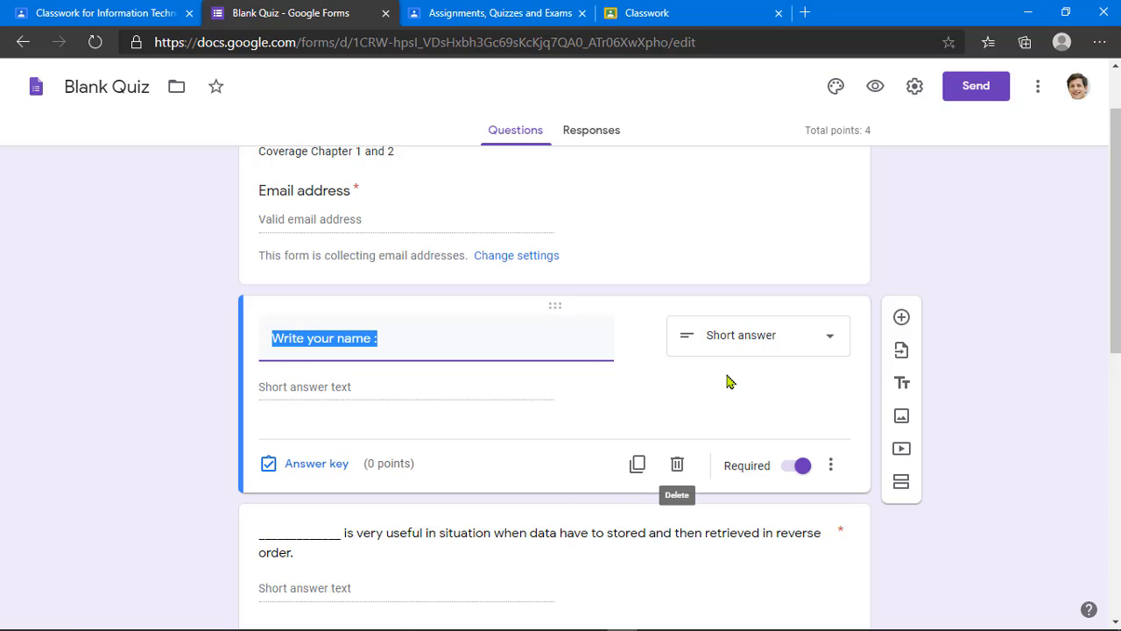
pyautogui.click(381, 392)
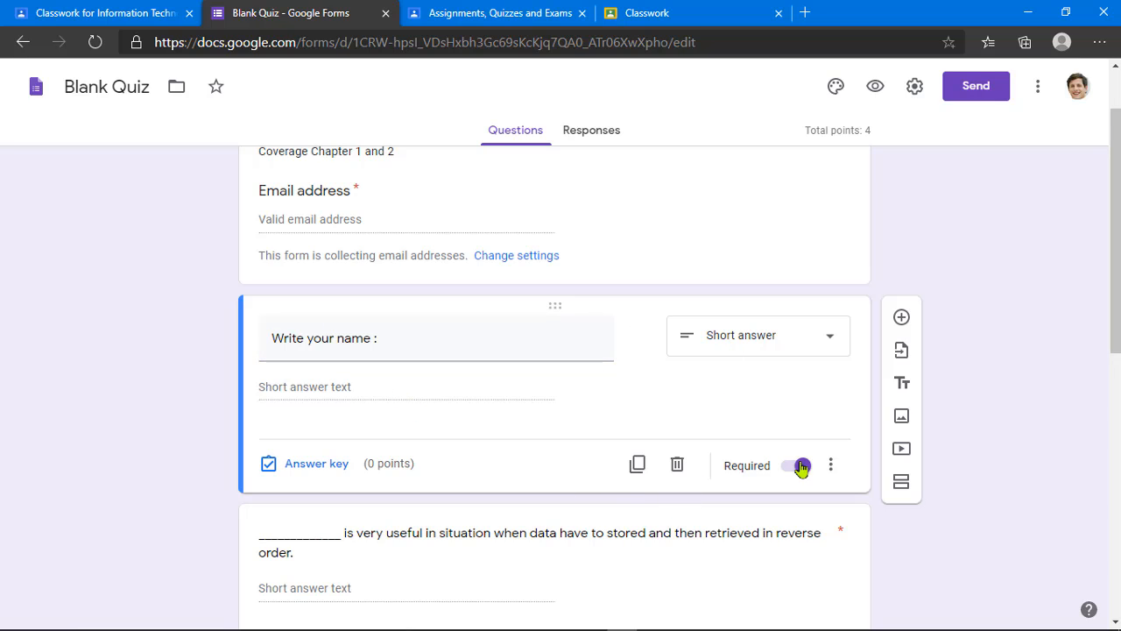
# Step: Add a Text – Contains response validation rule to the name question
pyautogui.click(830, 465)
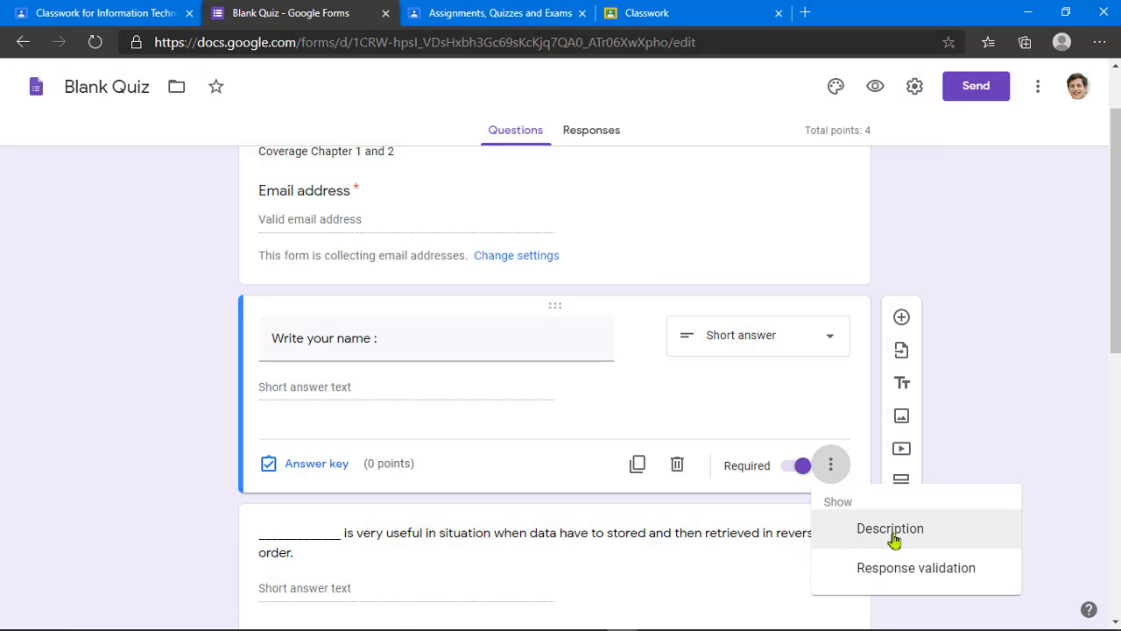
pyautogui.click(885, 569)
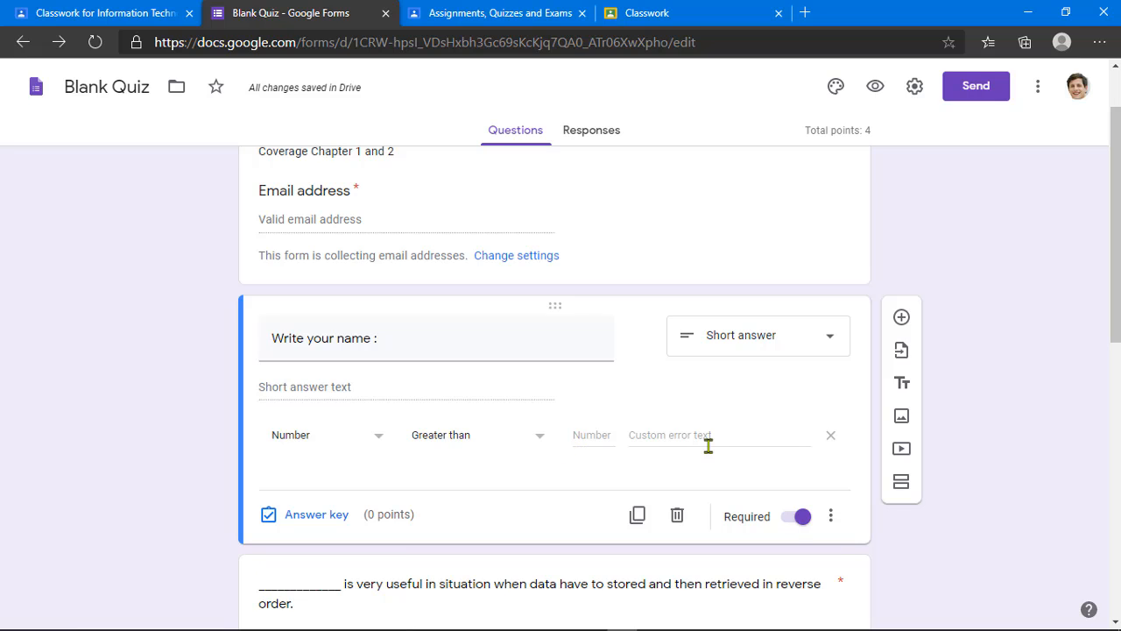
pyautogui.click(333, 448)
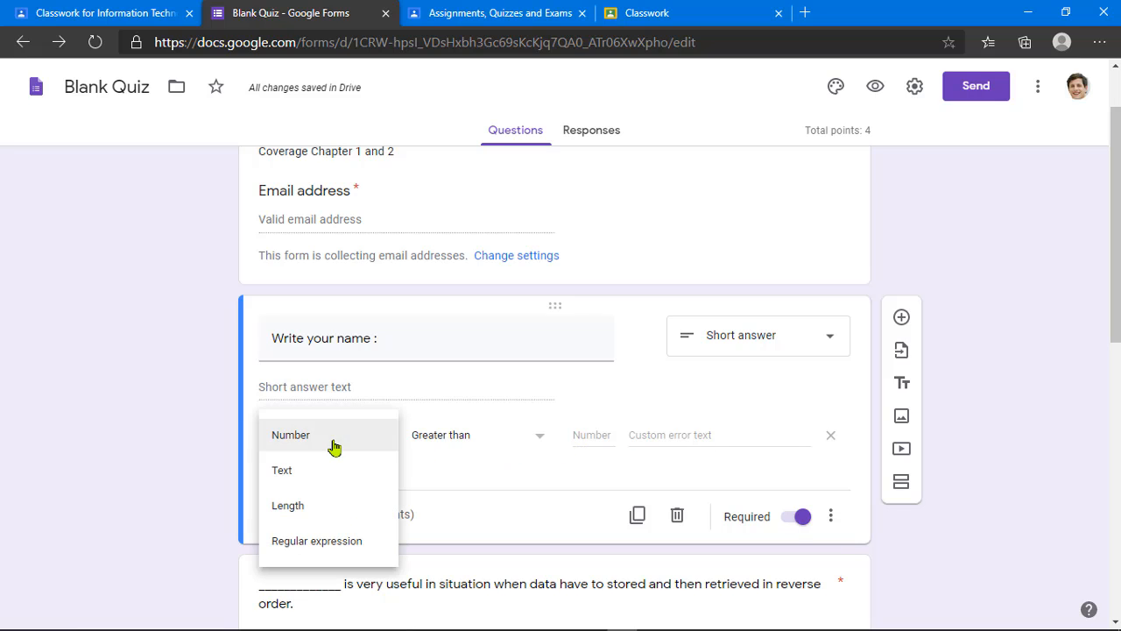
pyautogui.click(298, 471)
pyautogui.click(467, 442)
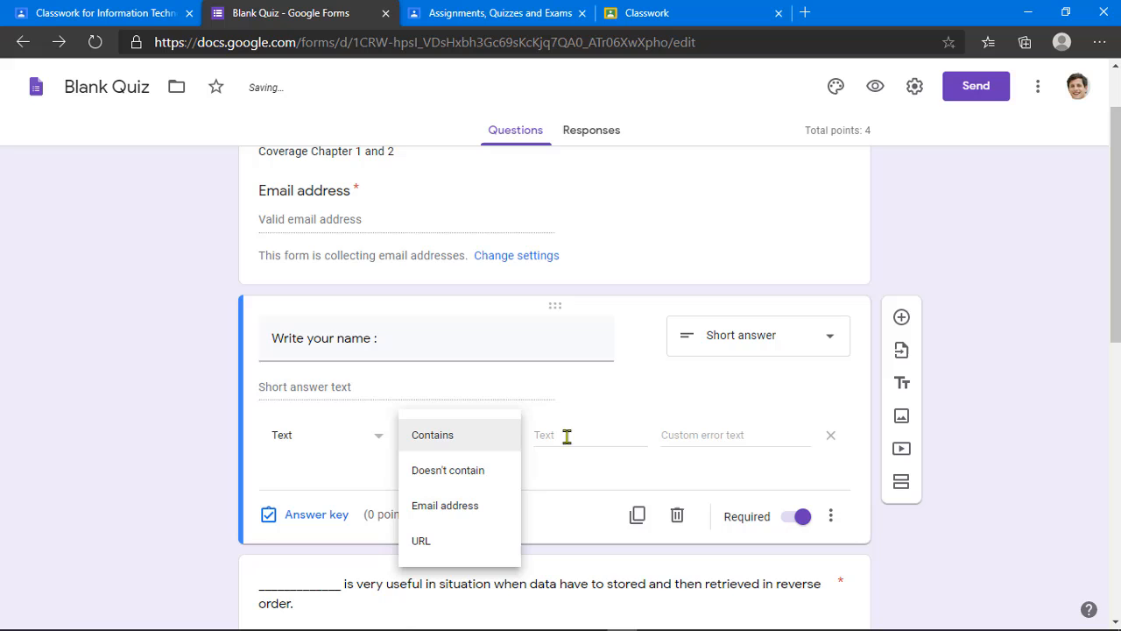
pyautogui.click(659, 408)
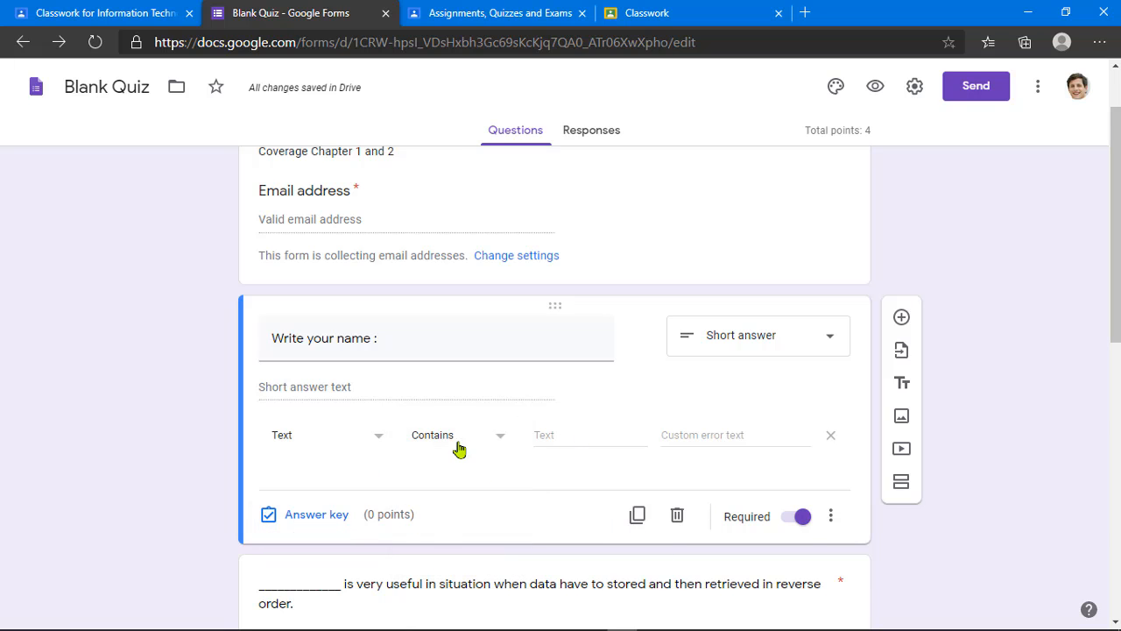
pyautogui.scroll(1, 530, 471)
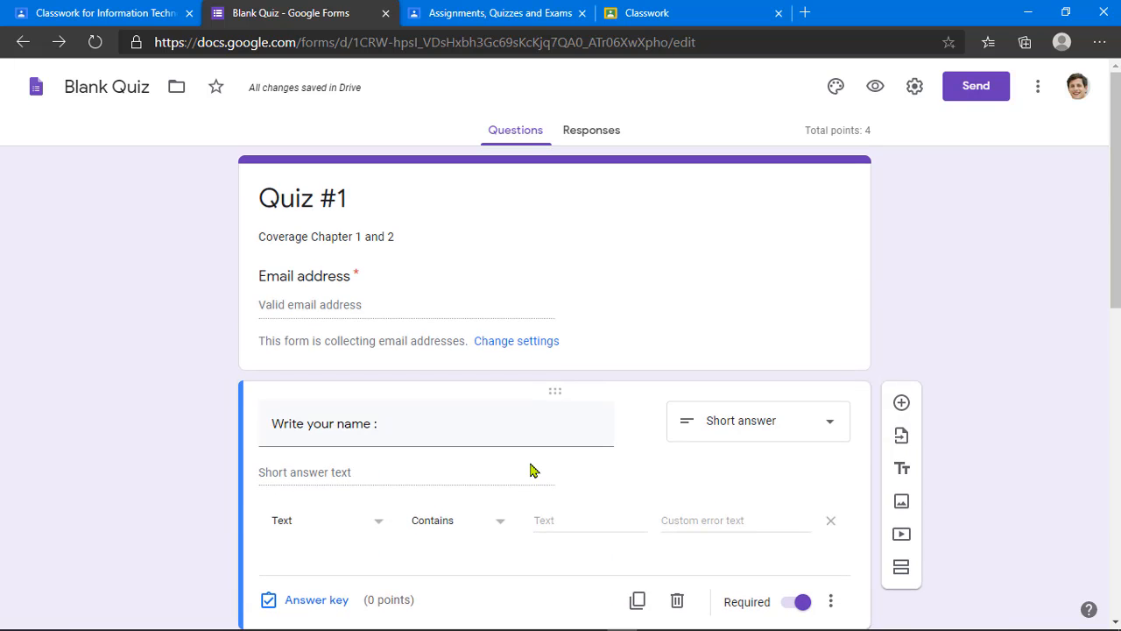
pyautogui.scroll(-5, 529, 471)
pyautogui.scroll(5, 531, 468)
# Step: Close the form editor, save the Quiz #1 assignment, and reload the student's topic page
pyautogui.click(385, 14)
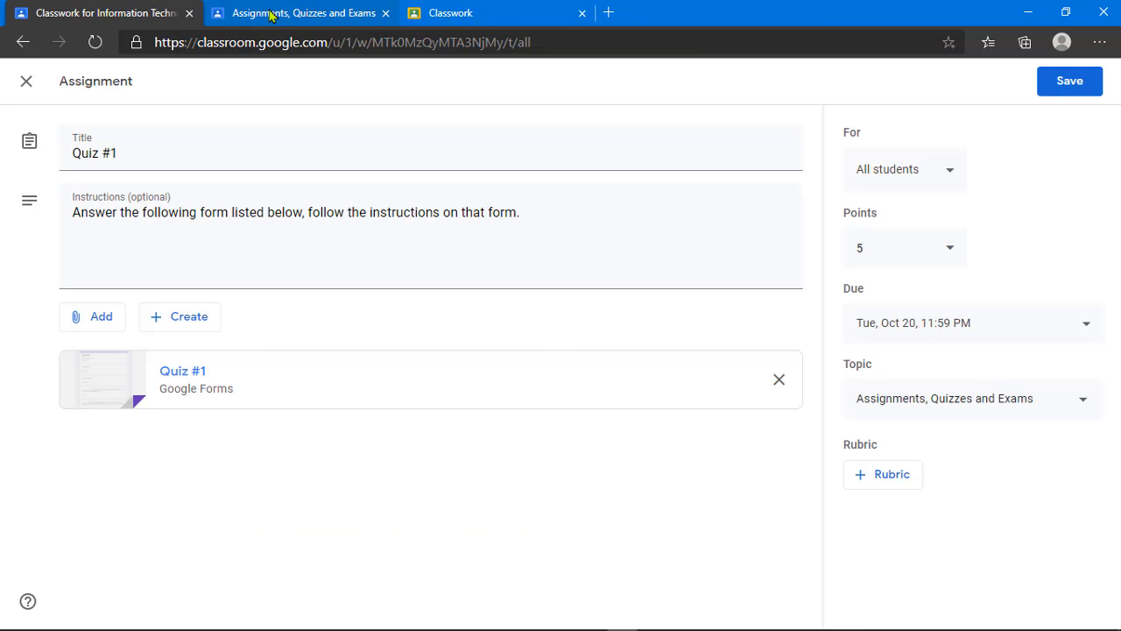
pyautogui.click(1070, 86)
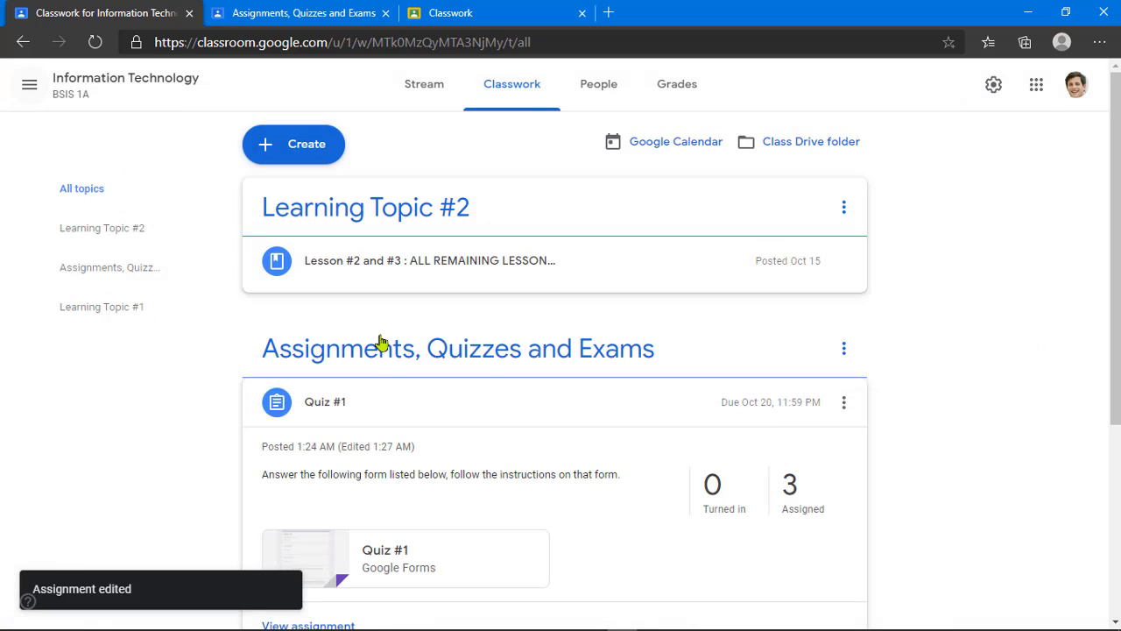
pyautogui.click(298, 11)
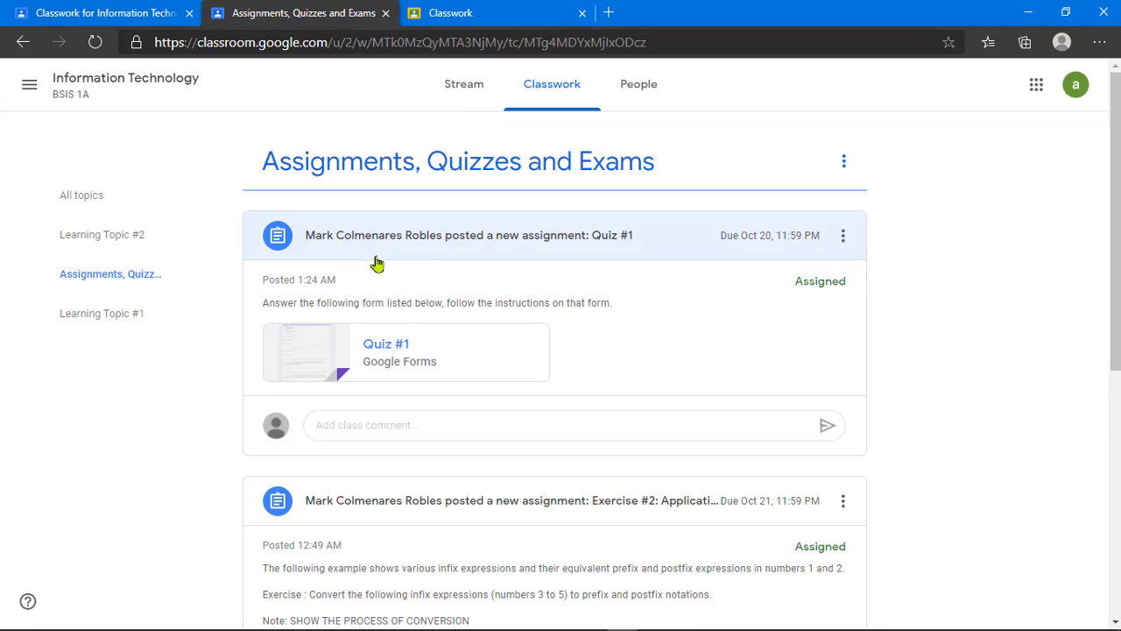
pyautogui.click(96, 42)
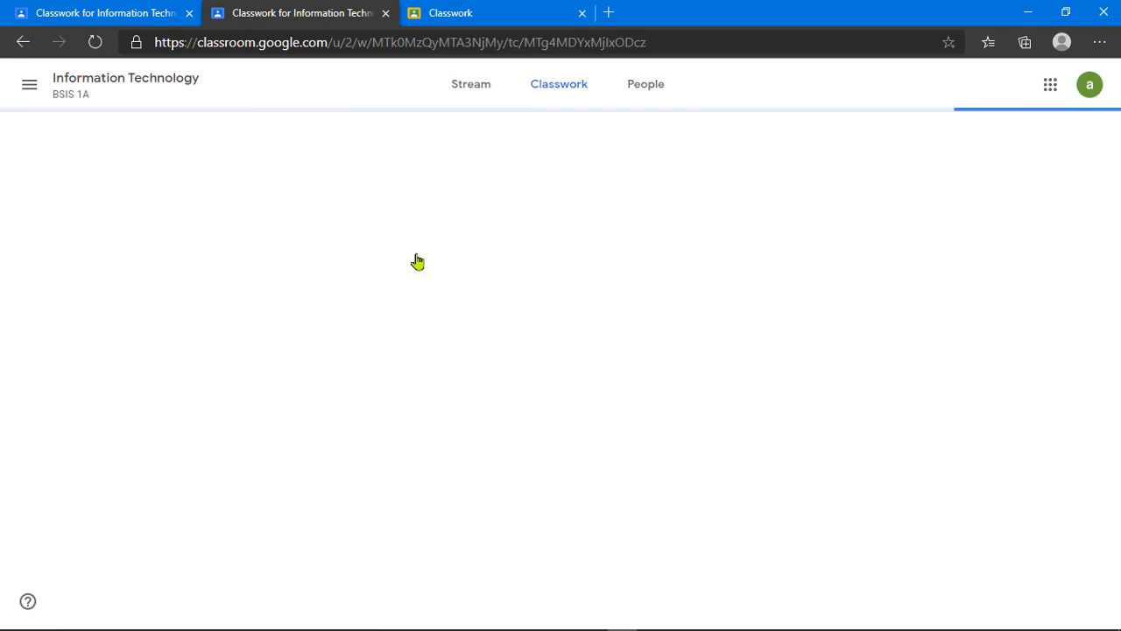
# Step: Reload the other student Classwork page and confirm the signed-in account
pyautogui.click(420, 12)
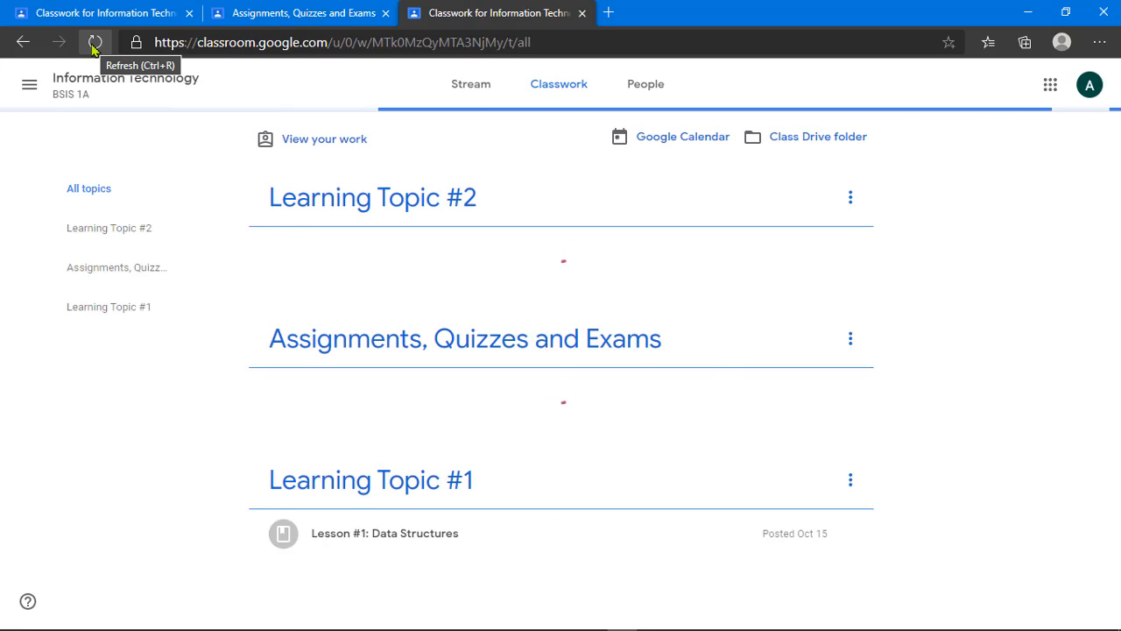
pyautogui.click(93, 44)
pyautogui.click(303, 12)
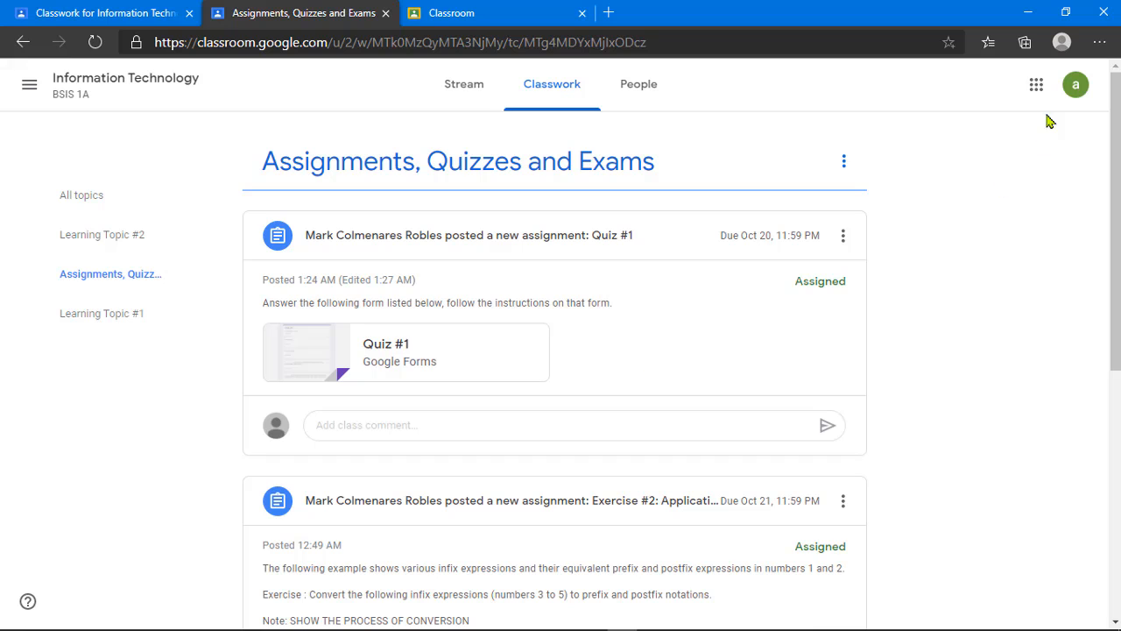
pyautogui.click(1075, 84)
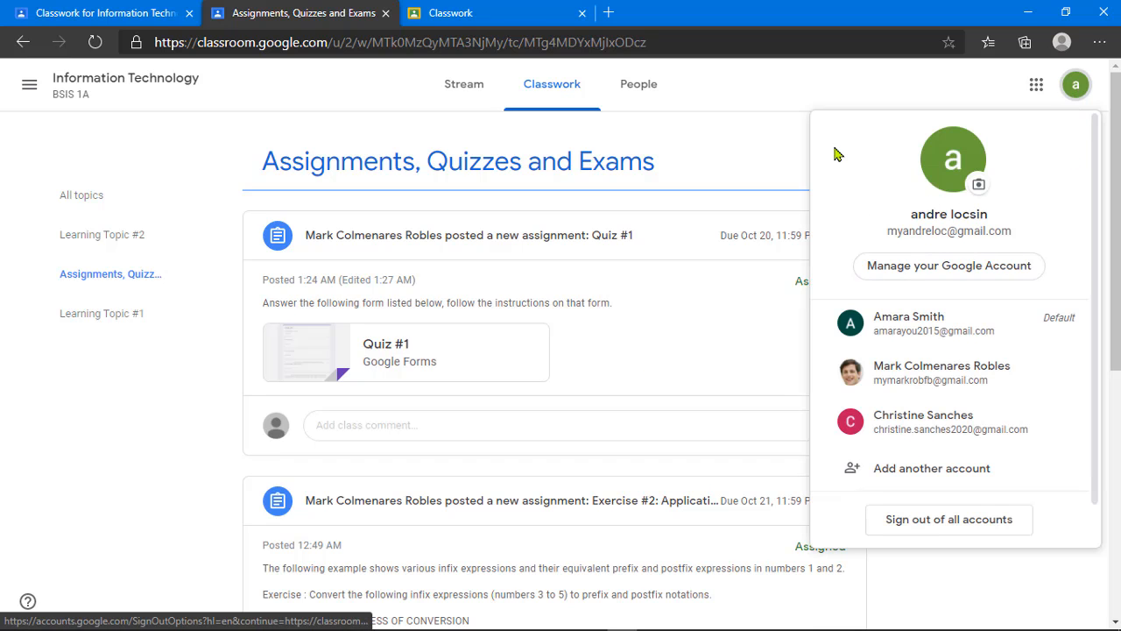
pyautogui.click(803, 131)
# Step: Open the Quiz #1 form, confirm it has no responses yet, and return to the student's topic page
pyautogui.click(400, 368)
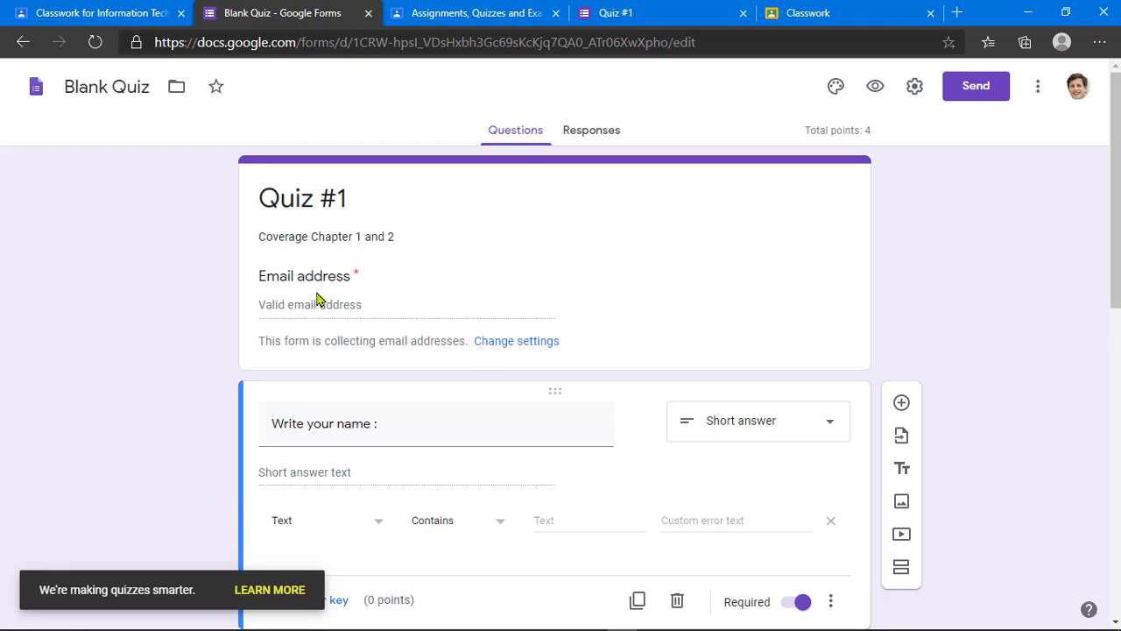
pyautogui.click(335, 305)
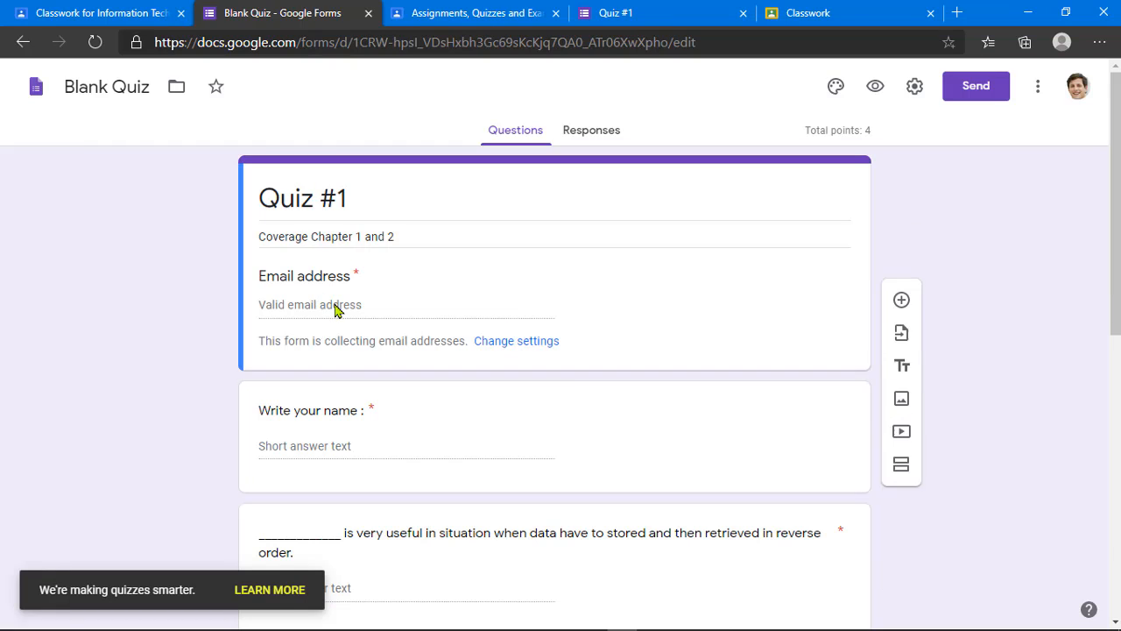
pyautogui.click(604, 140)
pyautogui.click(533, 135)
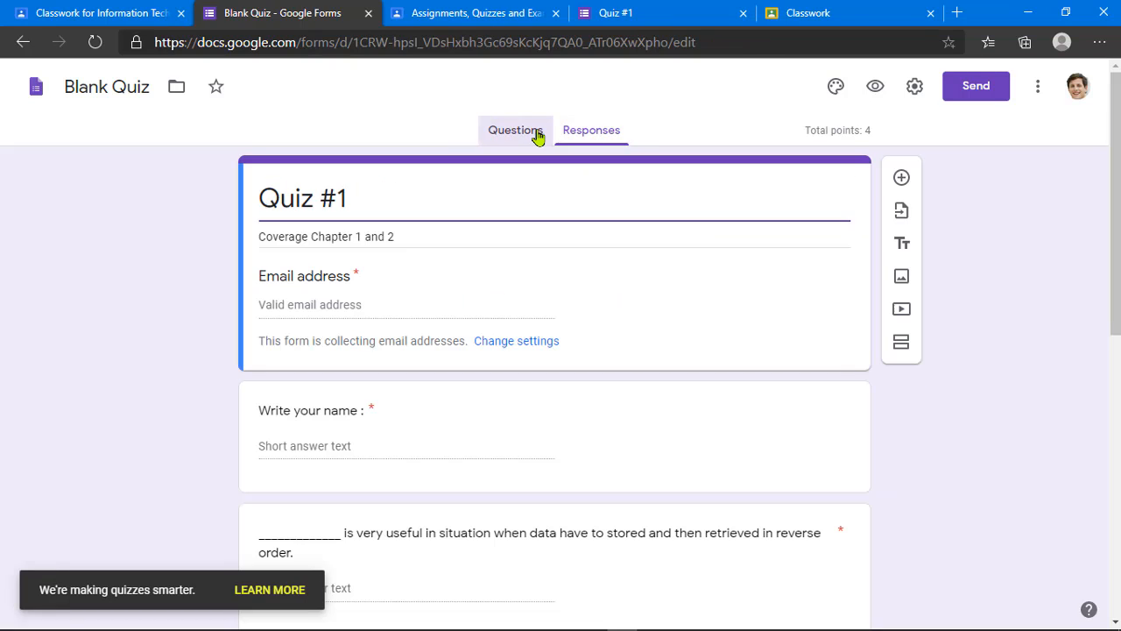
pyautogui.click(586, 138)
pyautogui.click(522, 135)
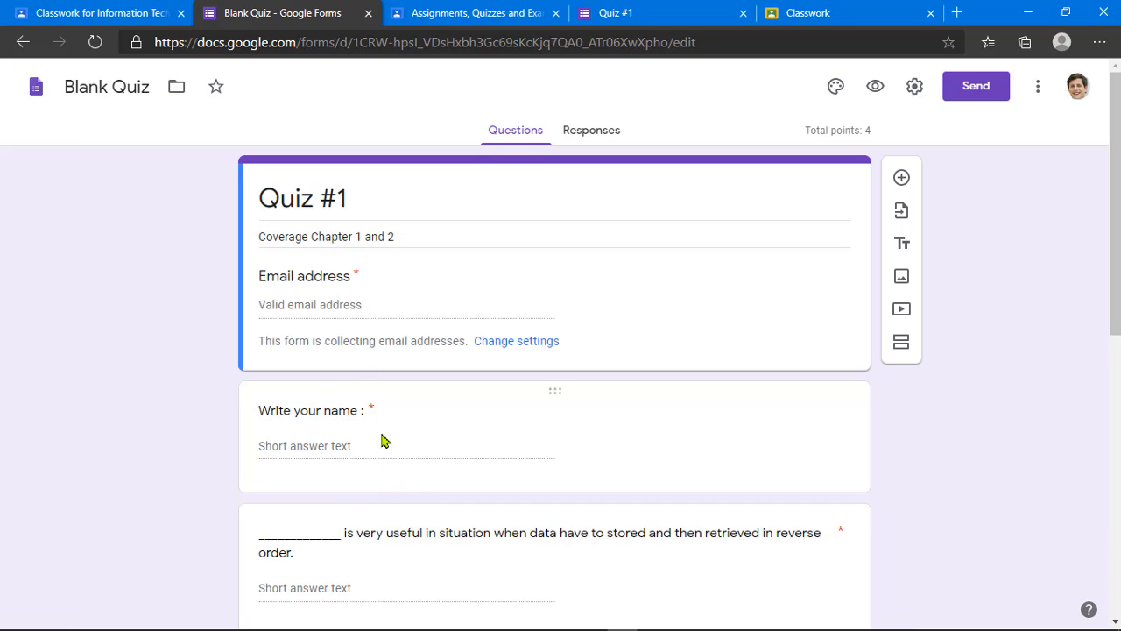
pyautogui.scroll(-2, 368, 447)
pyautogui.scroll(2, 357, 444)
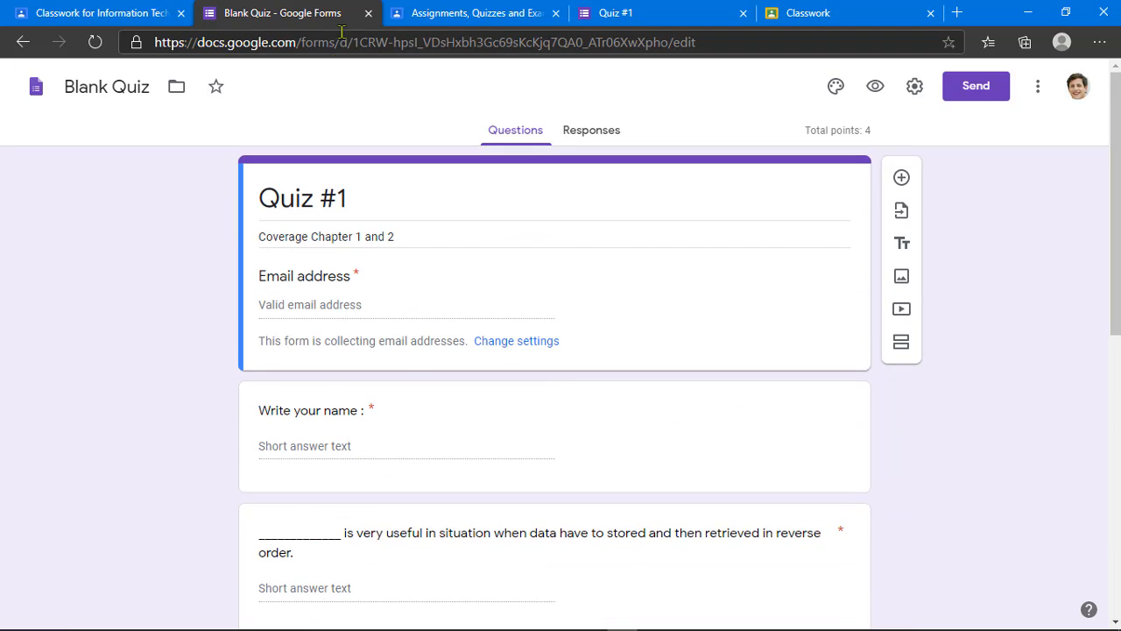
pyautogui.click(454, 14)
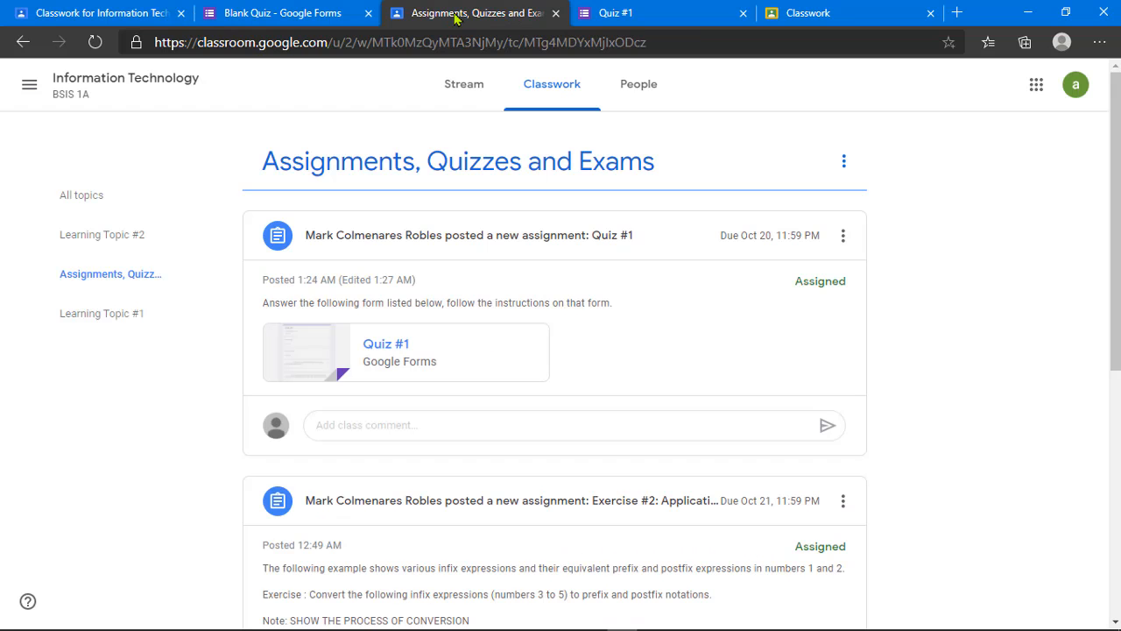
# Step: Open the Quiz #1 form as the student and fill in the saved email address
pyautogui.click(394, 356)
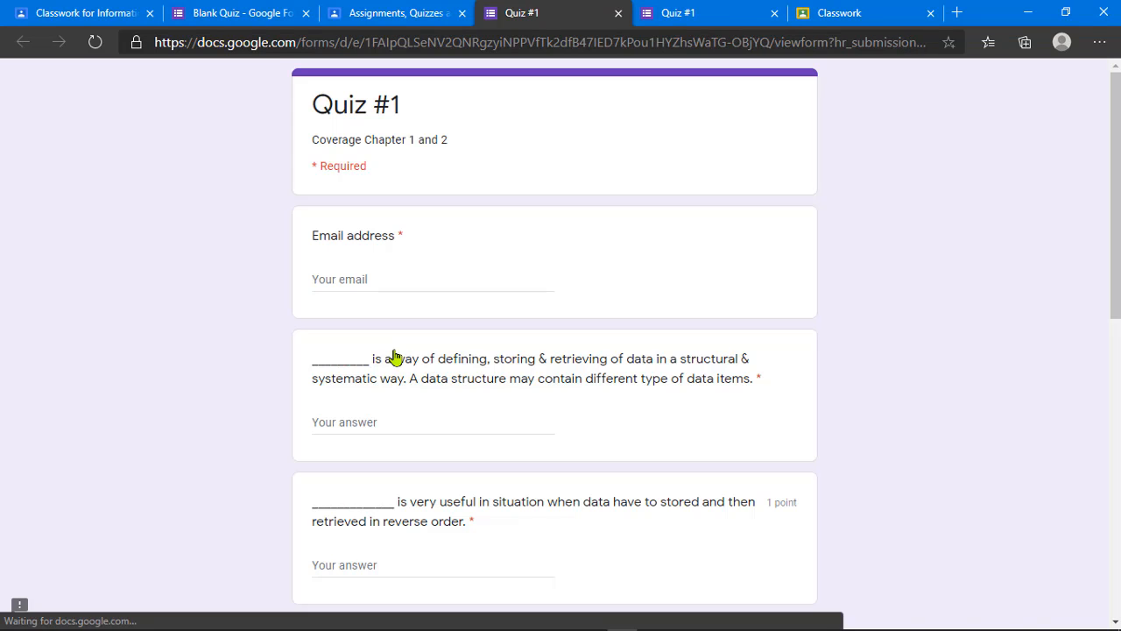
pyautogui.click(365, 275)
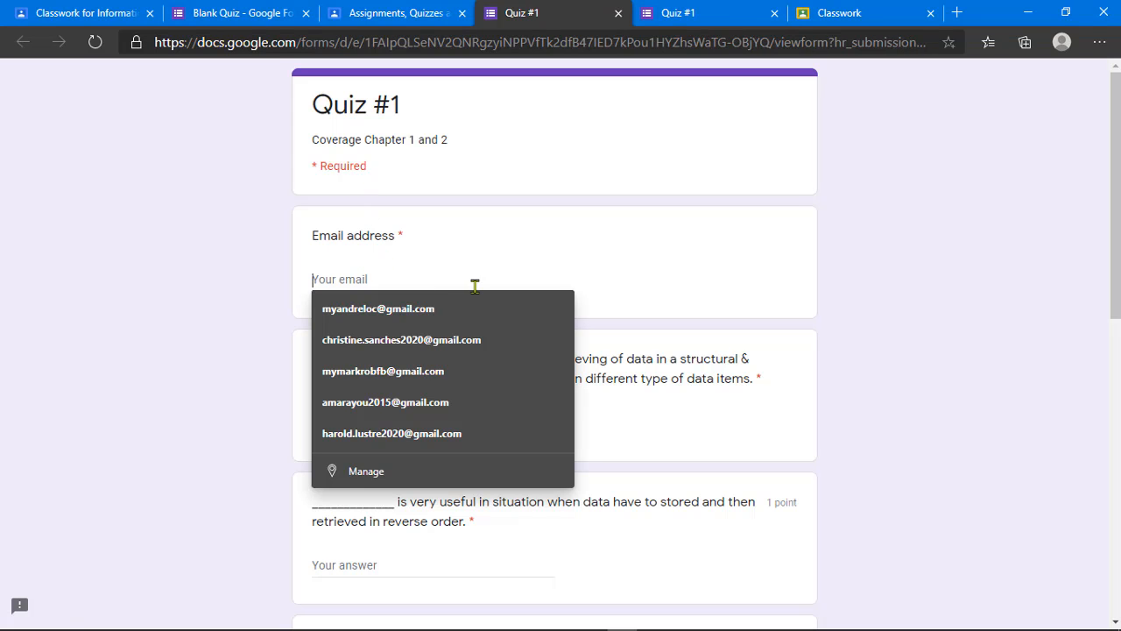
pyautogui.click(453, 314)
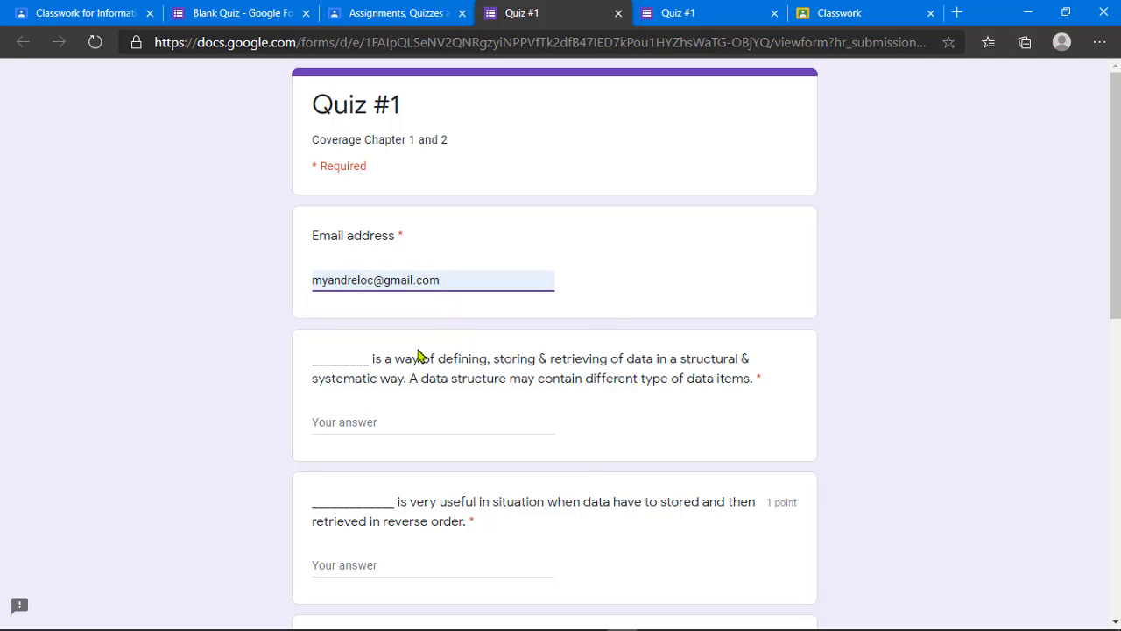
pyautogui.click(388, 423)
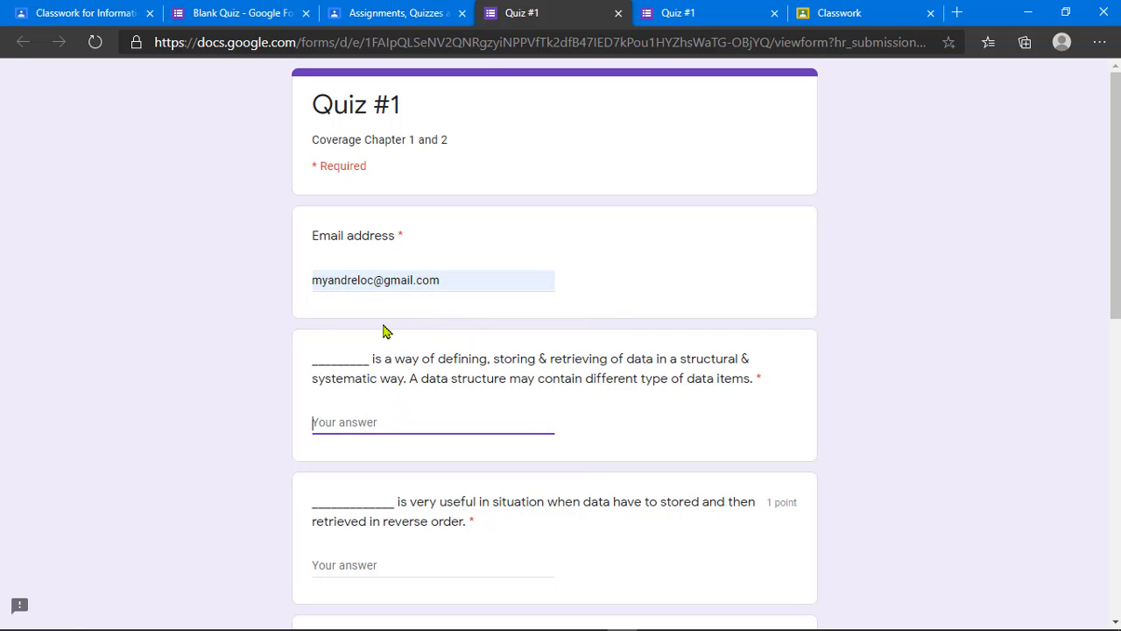
pyautogui.scroll(-3, 408, 374)
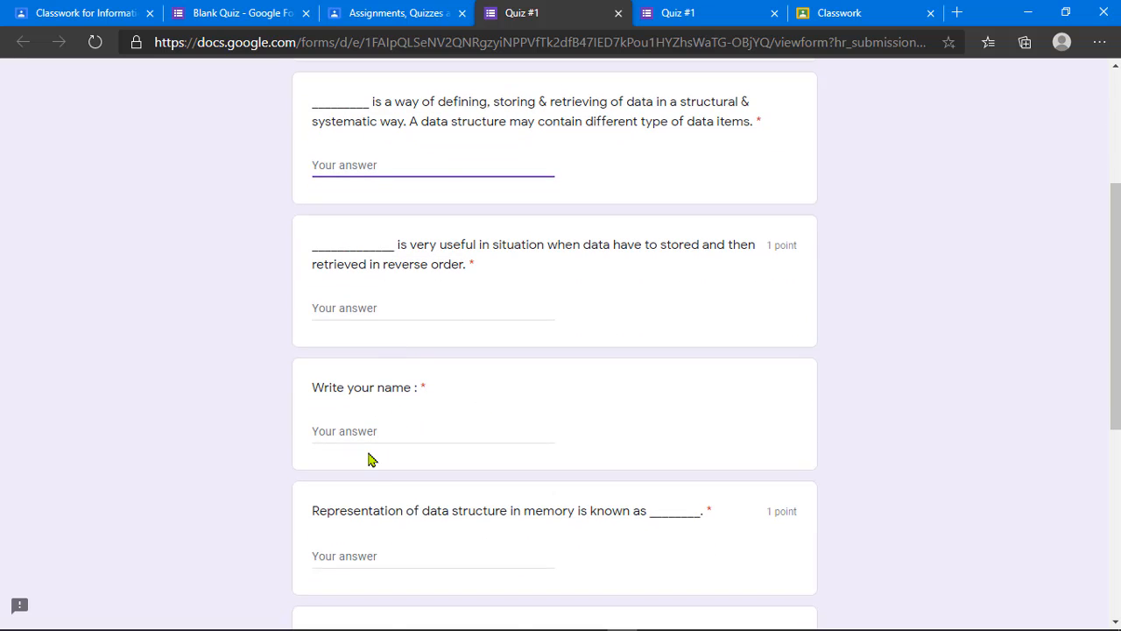
pyautogui.scroll(-5, 368, 459)
pyautogui.scroll(4, 367, 459)
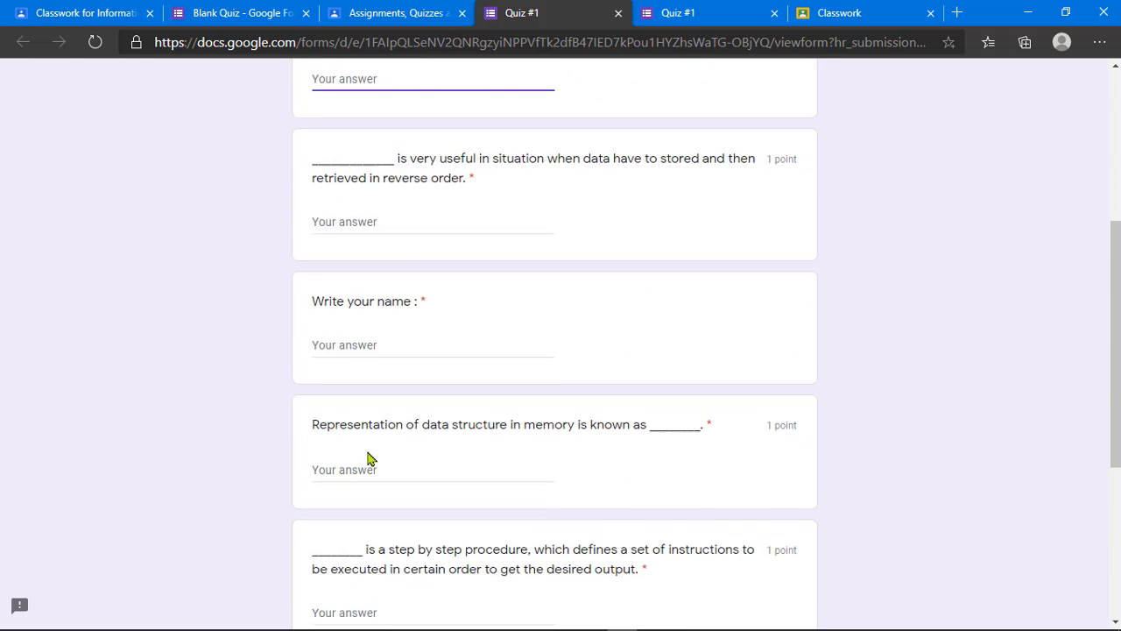
pyautogui.scroll(3, 367, 458)
pyautogui.scroll(-3, 370, 456)
# Step: Enter the student's name and answer the first two questions ('sdfas', 'dsfgdsf')
pyautogui.click(383, 345)
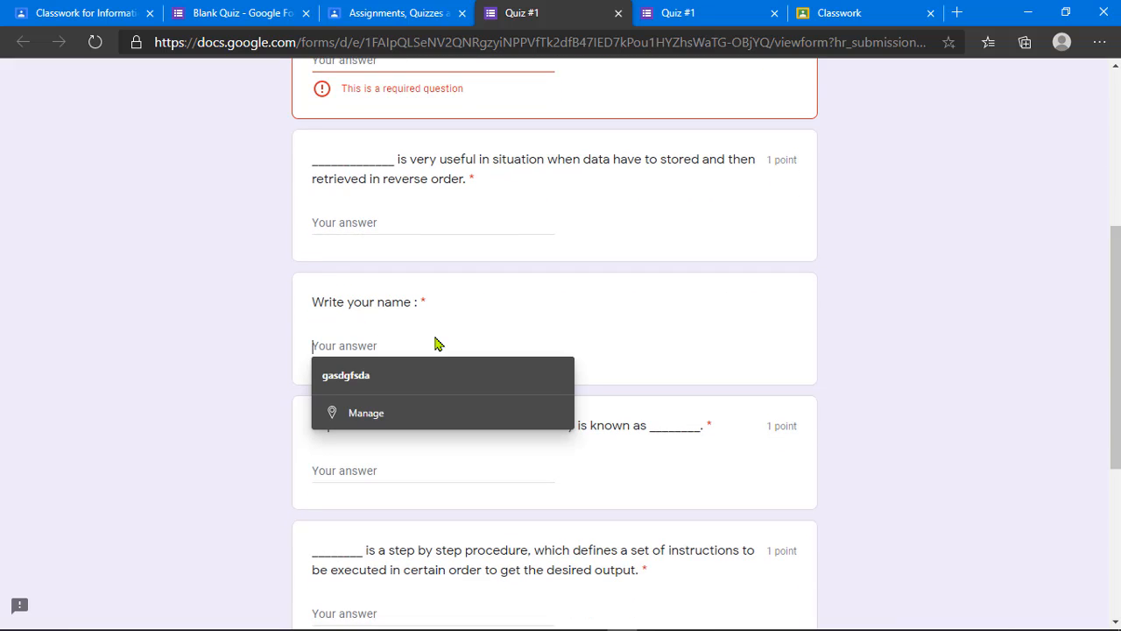
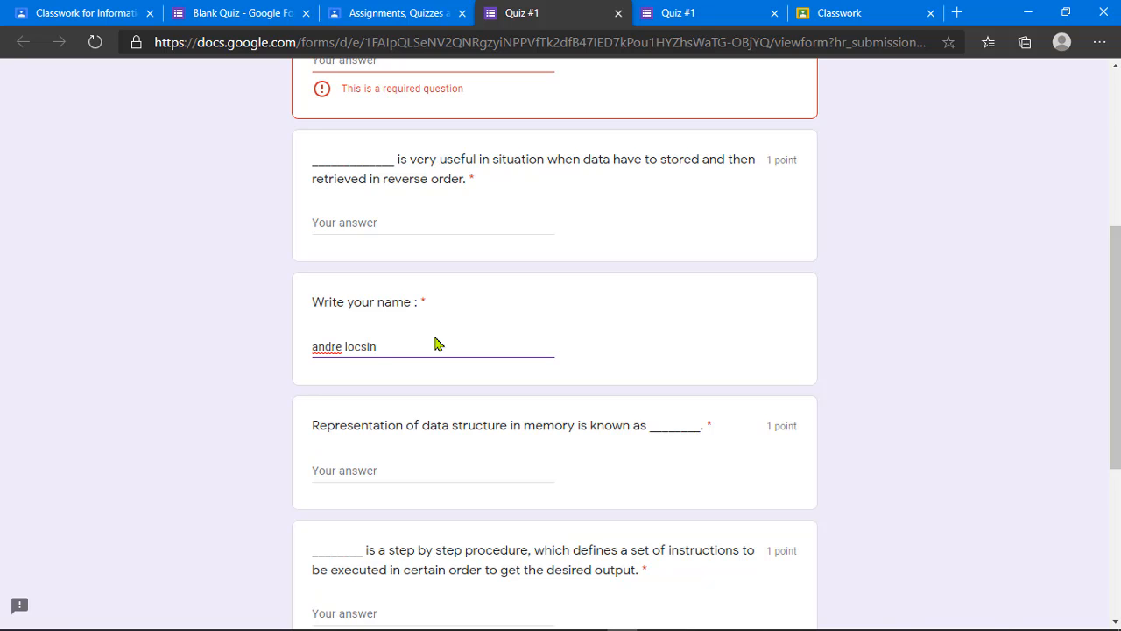
pyautogui.scroll(3, 435, 343)
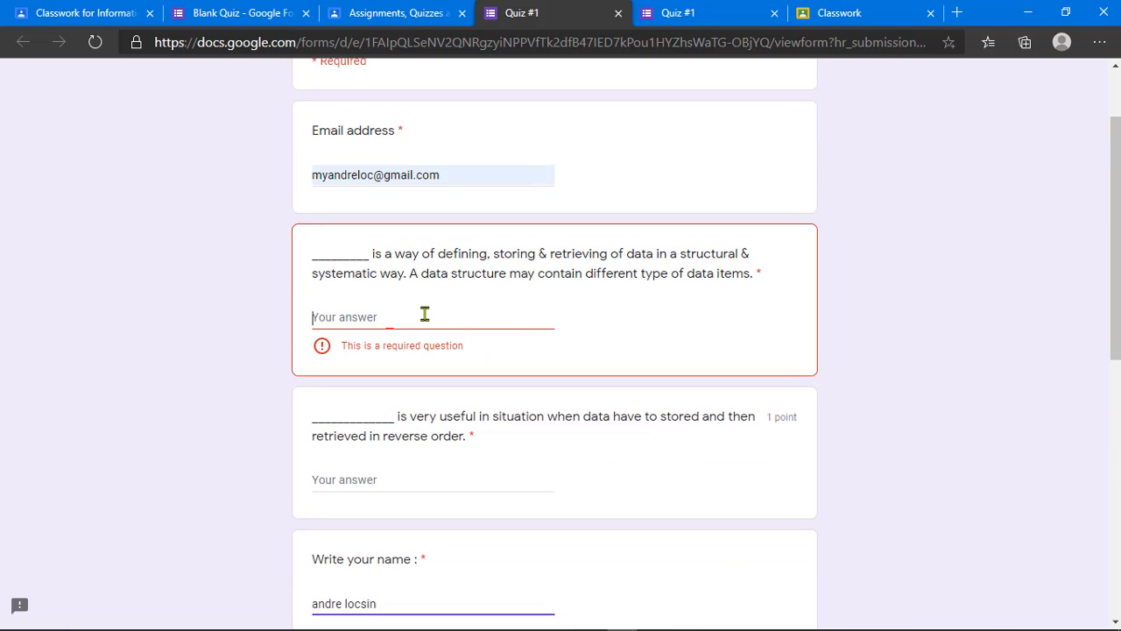
pyautogui.click(424, 313)
pyautogui.write('sdfas')
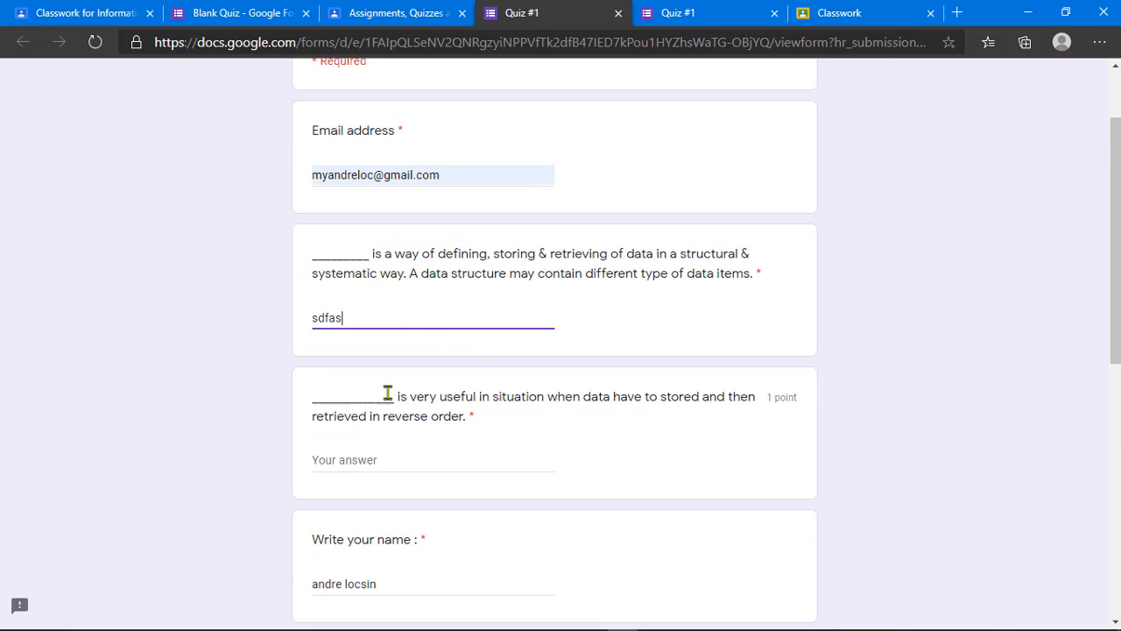
pyautogui.click(392, 456)
pyautogui.write('dsfgdsf')
# Step: Answer the remaining three questions ('dfgd', 'dfgds', 'dfgds') and submit the quiz
pyautogui.scroll(-3, 395, 425)
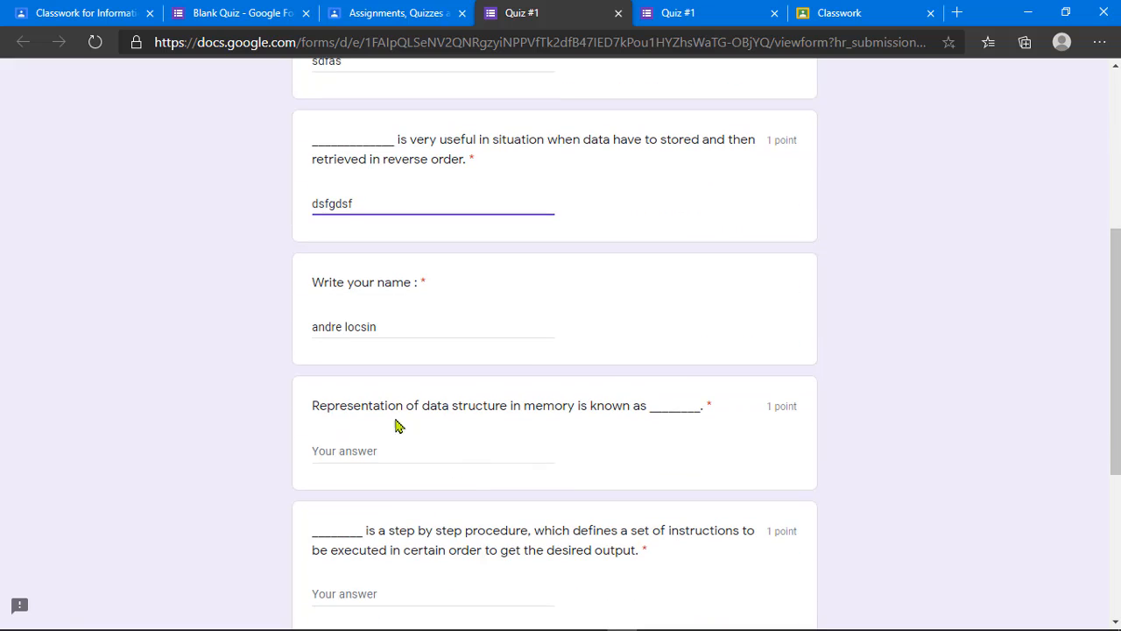
pyautogui.click(371, 460)
pyautogui.write('dfgd')
pyautogui.scroll(-4, 420, 458)
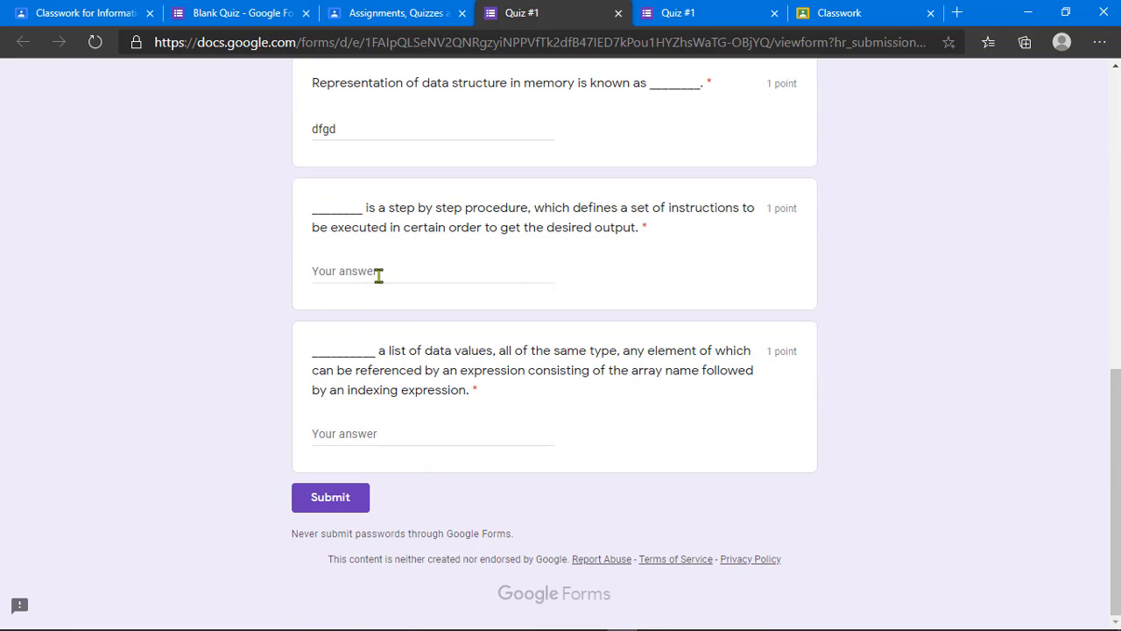
pyautogui.click(378, 275)
pyautogui.write('dfgds')
pyautogui.click(450, 436)
pyautogui.write('dfgds')
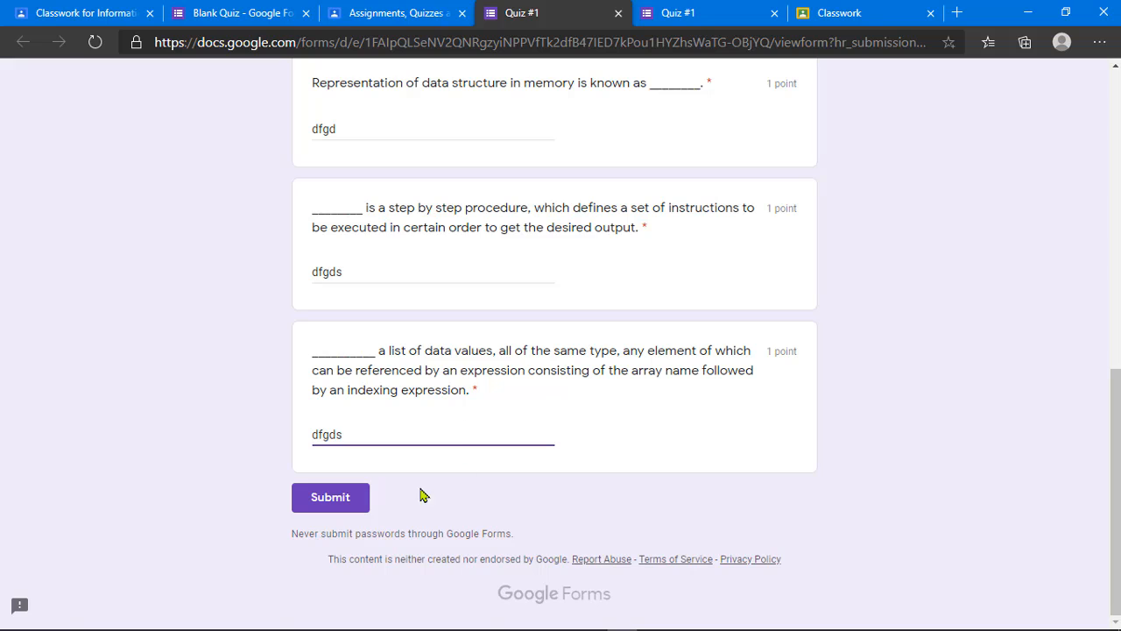
pyautogui.click(331, 497)
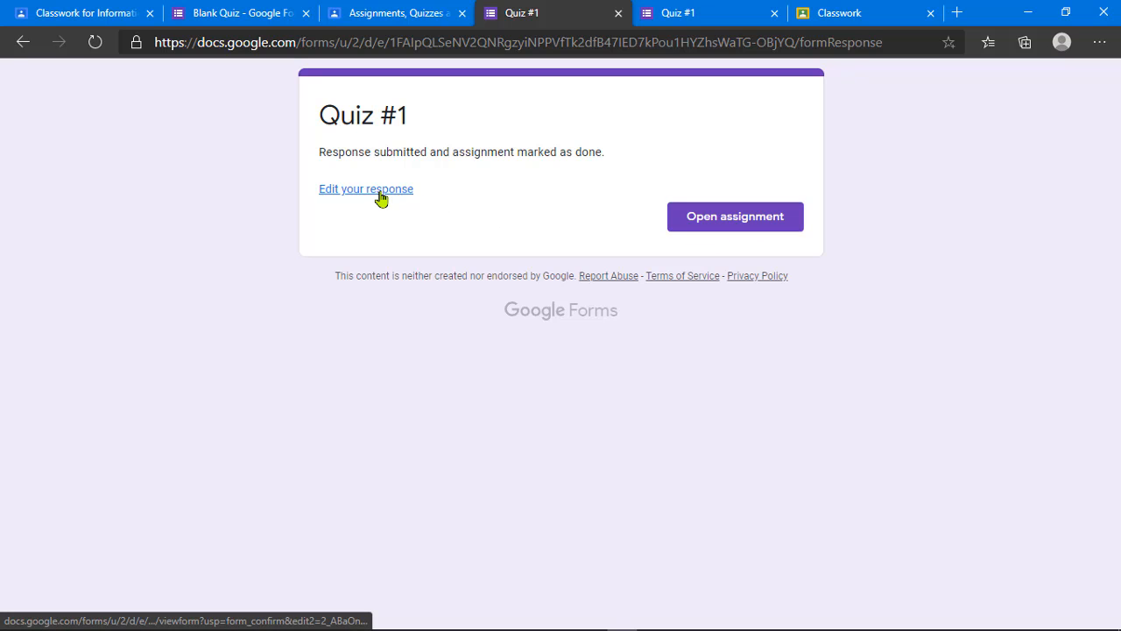
# Step: Open the Blank Quiz form's settings alongside the submitted Quiz #1 page
pyautogui.click(242, 17)
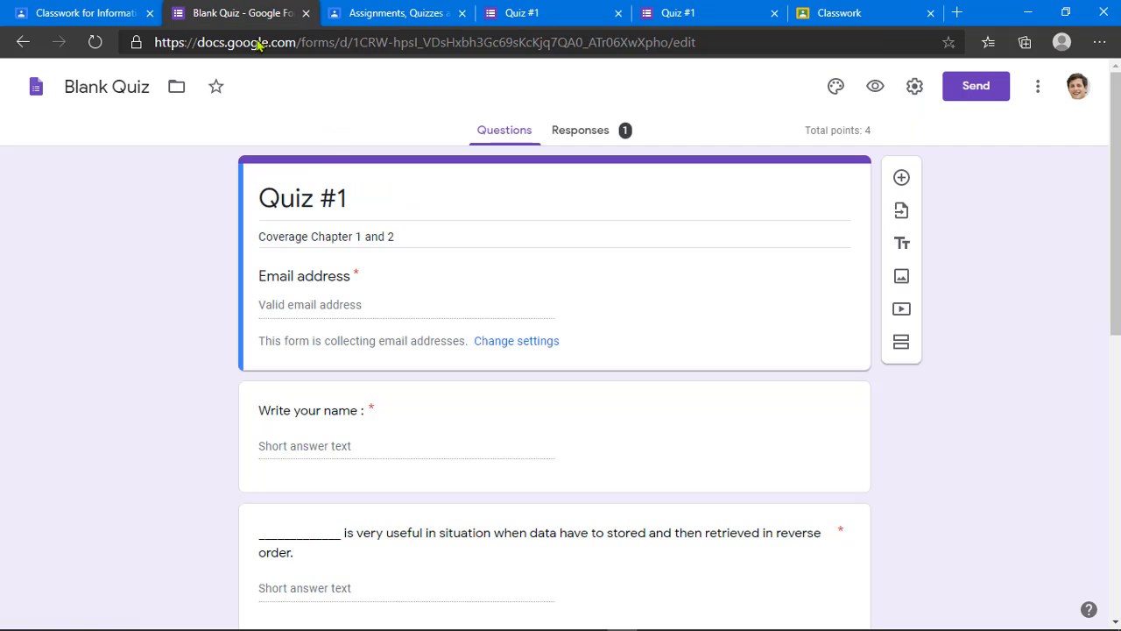
pyautogui.click(913, 87)
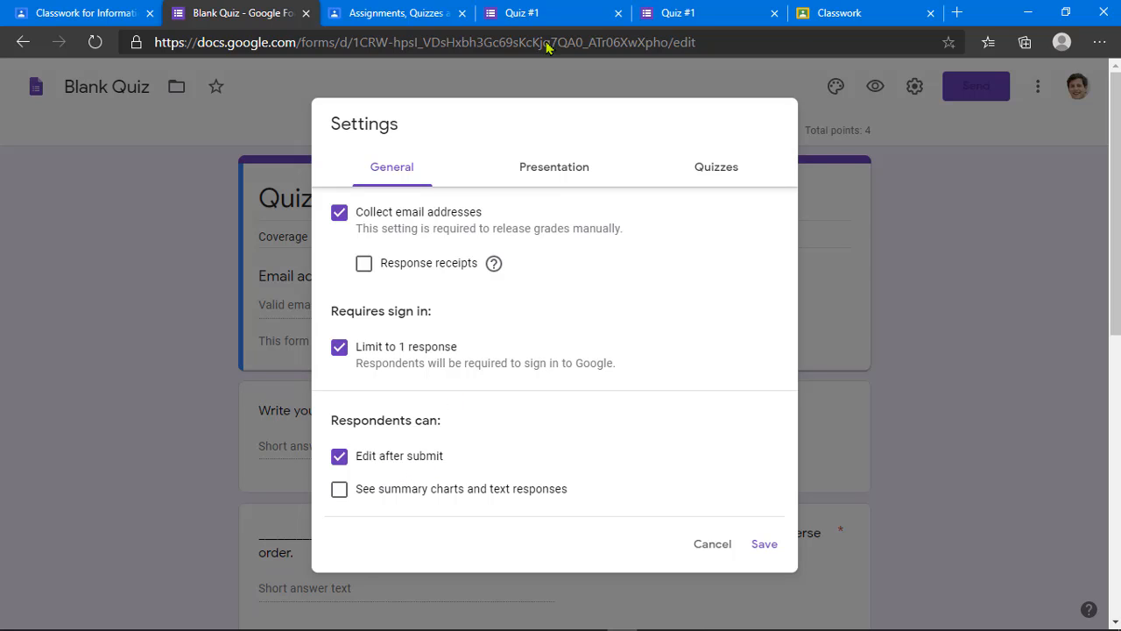
pyautogui.click(528, 13)
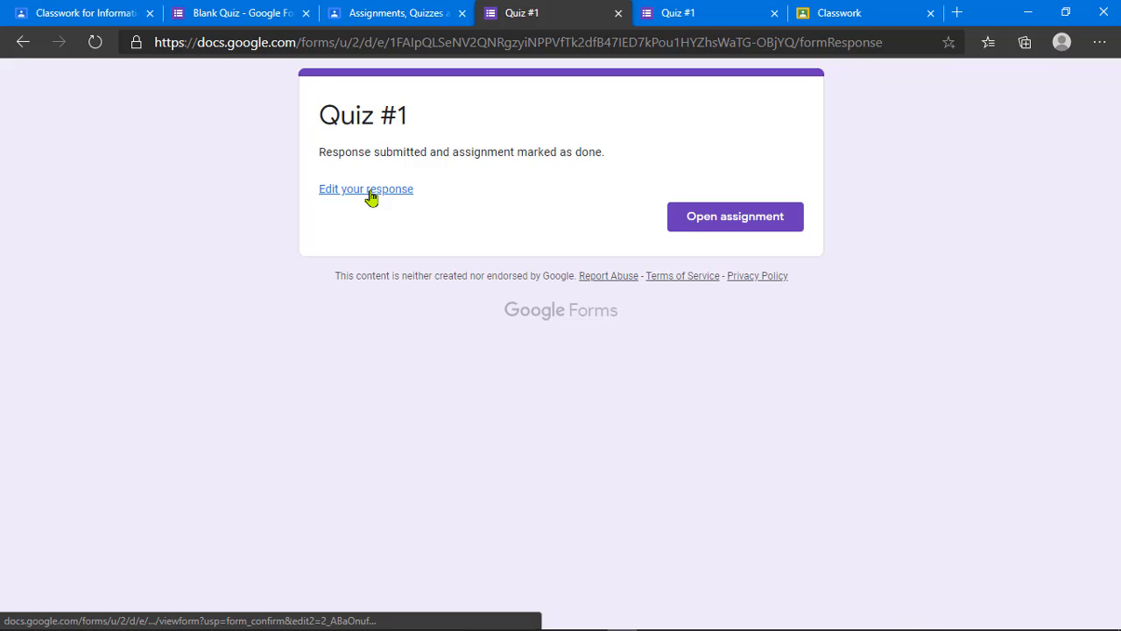
pyautogui.click(256, 5)
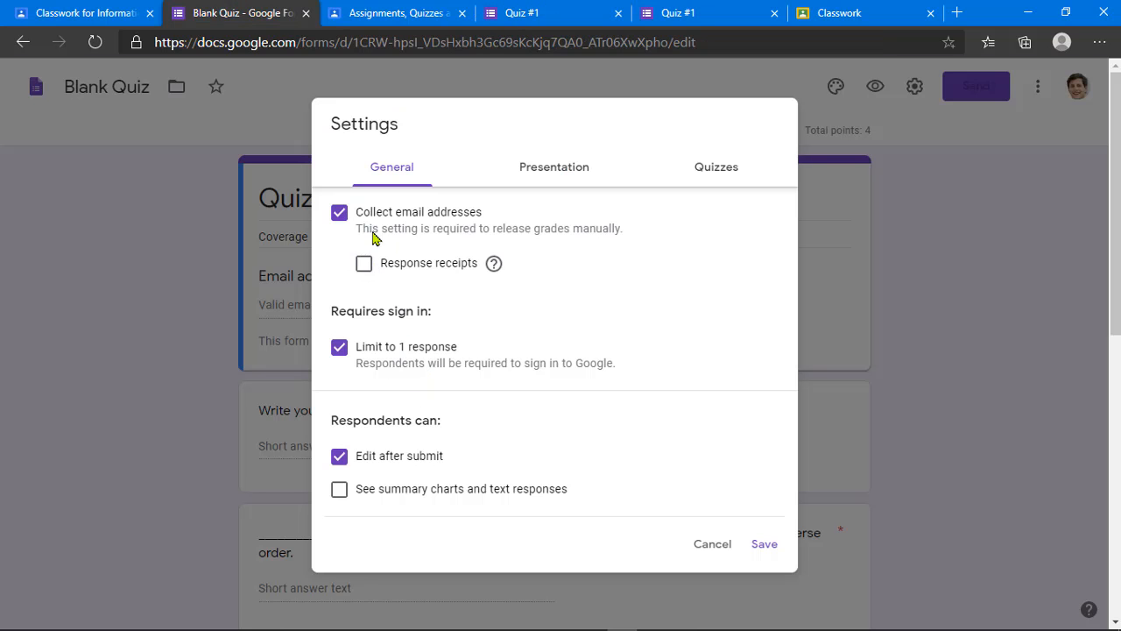
pyautogui.click(526, 9)
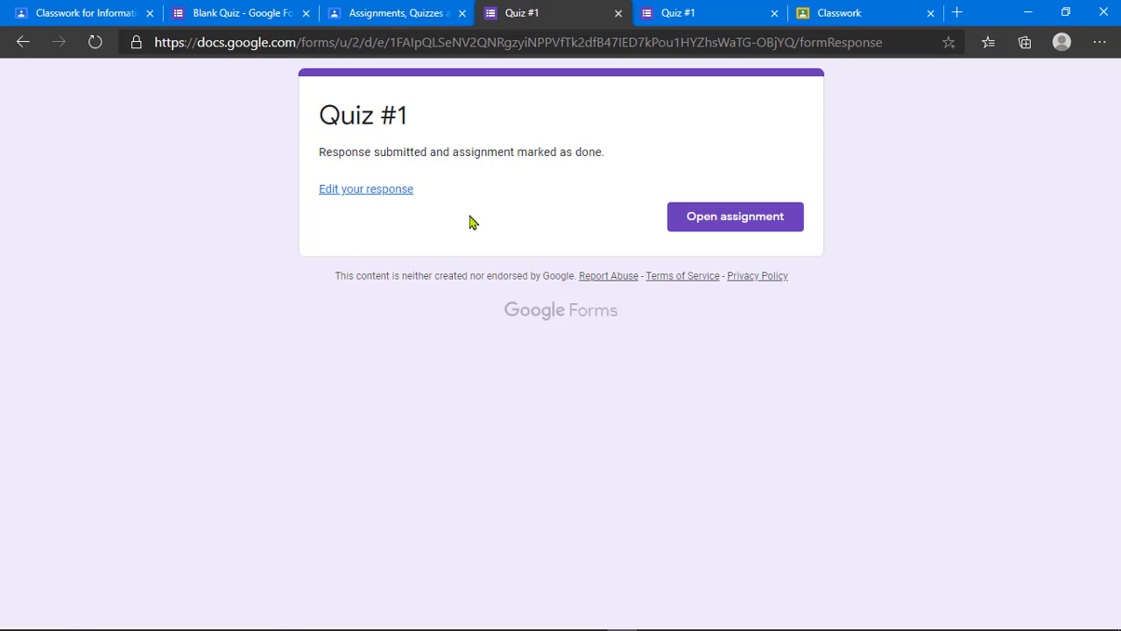
# Step: Reopen the submitted Quiz #1 response for editing and review the email answer
pyautogui.click(350, 191)
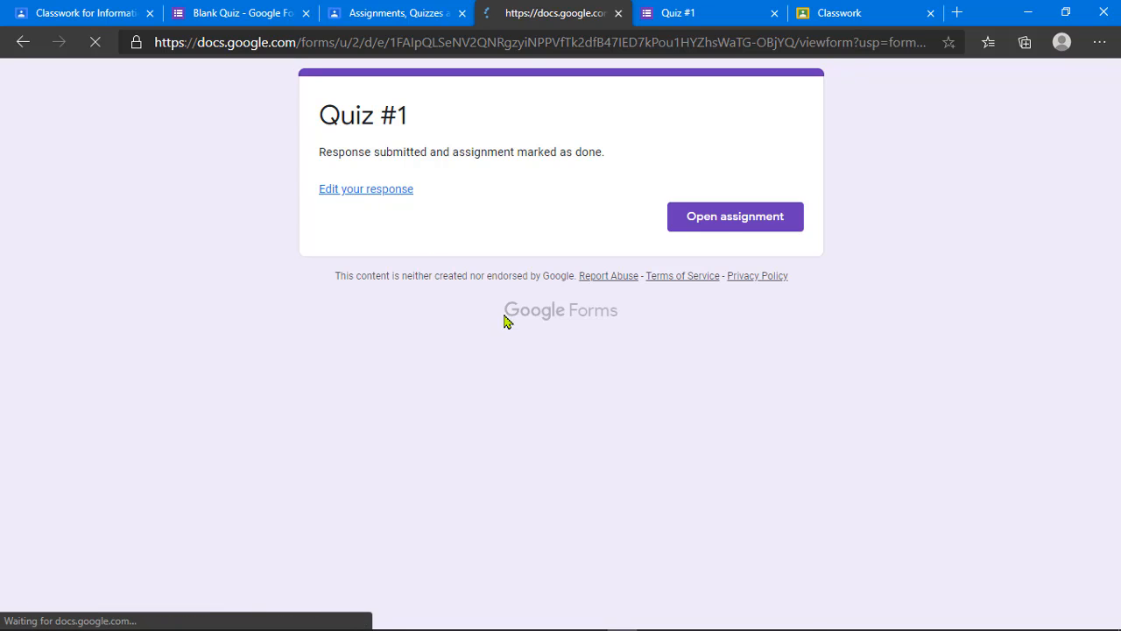
pyautogui.click(397, 280)
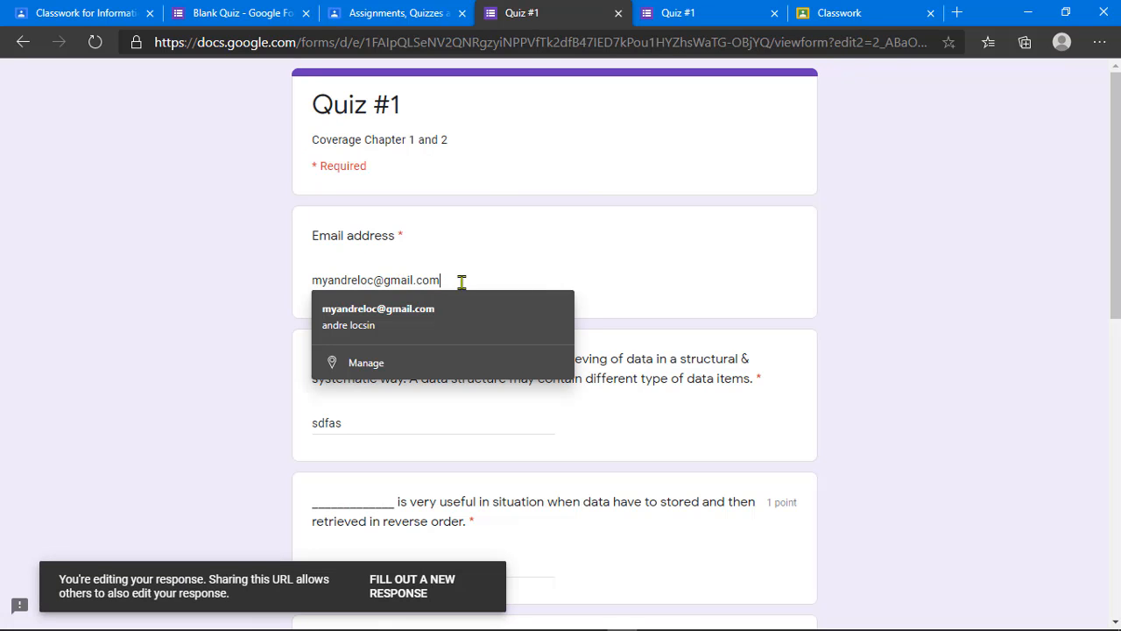
pyautogui.moveTo(461, 281); pyautogui.dragTo(280, 263)
pyautogui.click(500, 277)
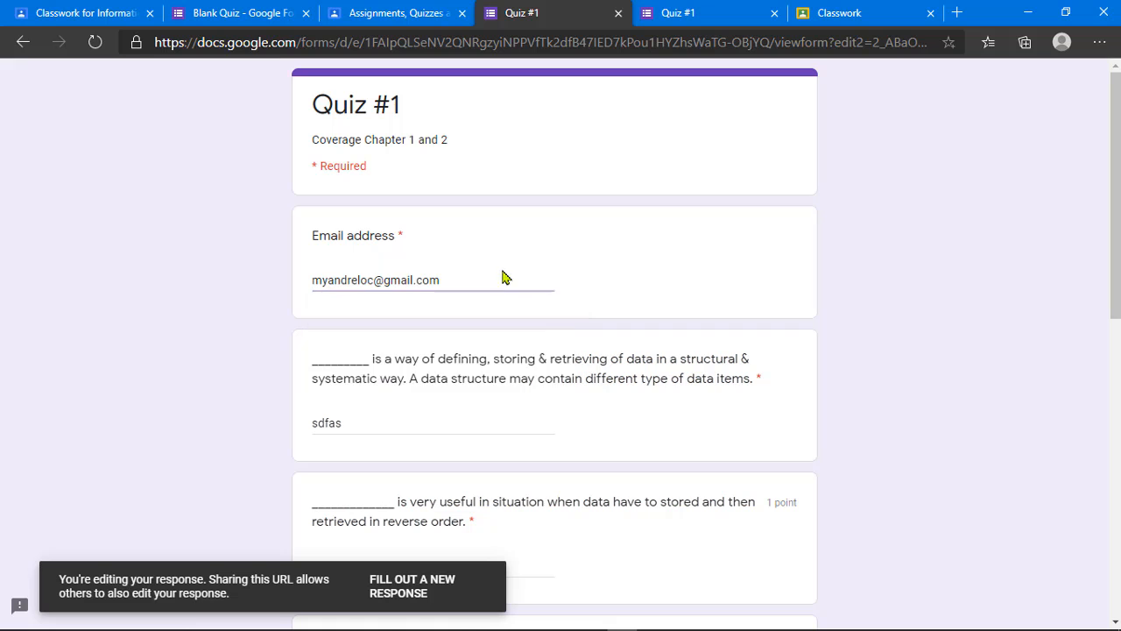
pyautogui.scroll(-8, 508, 289)
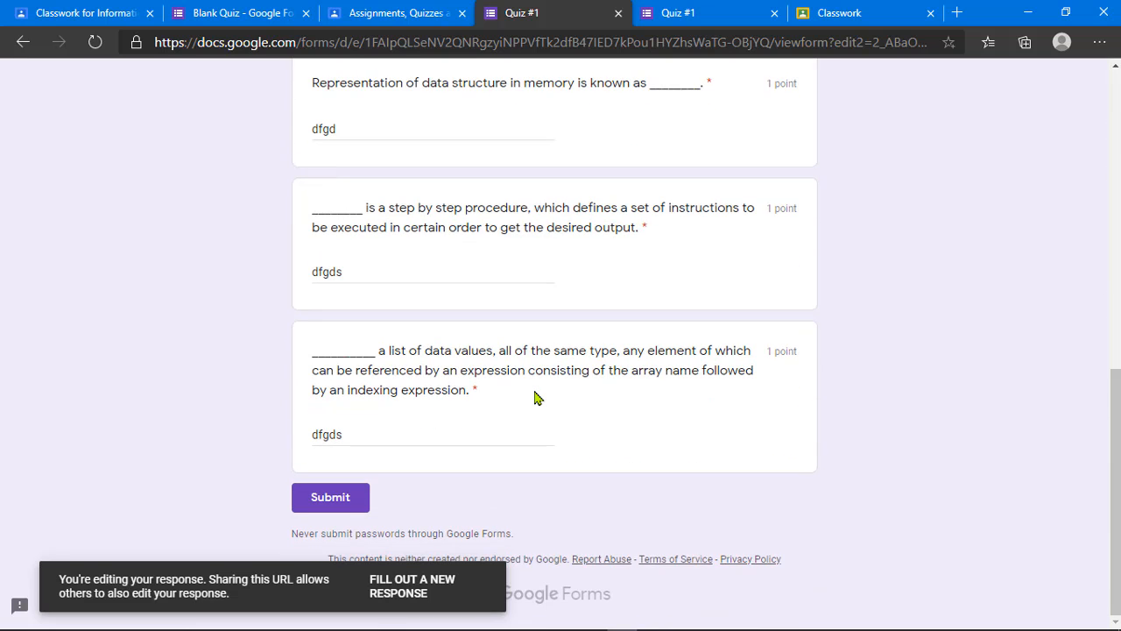
pyautogui.scroll(5, 534, 396)
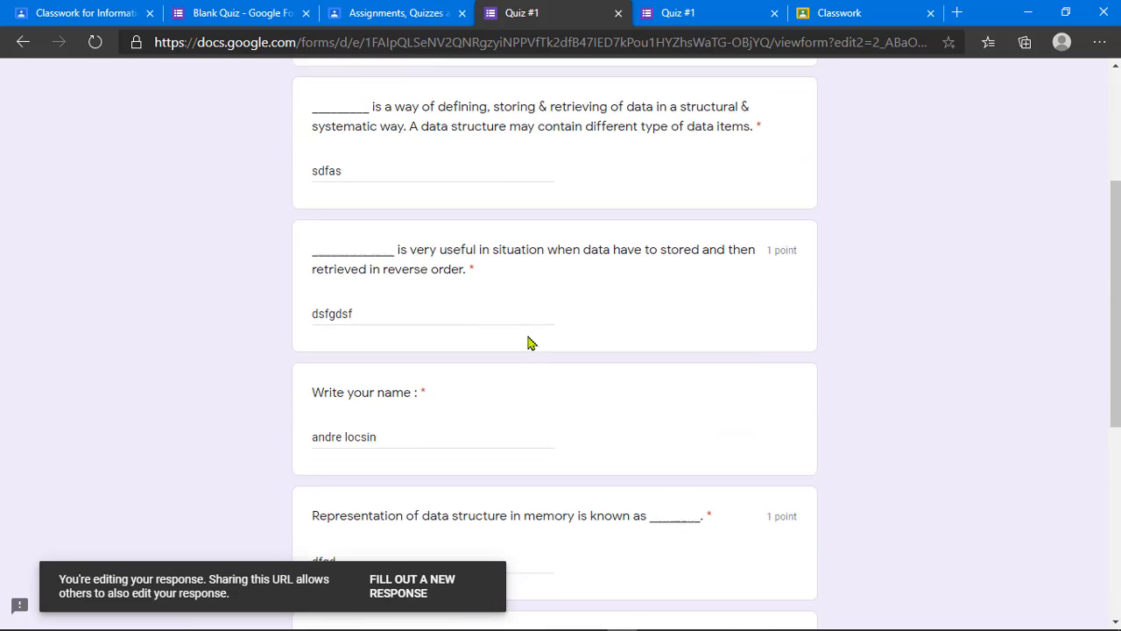
pyautogui.scroll(3, 529, 341)
# Step: Close the duplicate empty Quiz #1 page and resubmit the edited response
pyautogui.click(762, 18)
pyautogui.click(774, 13)
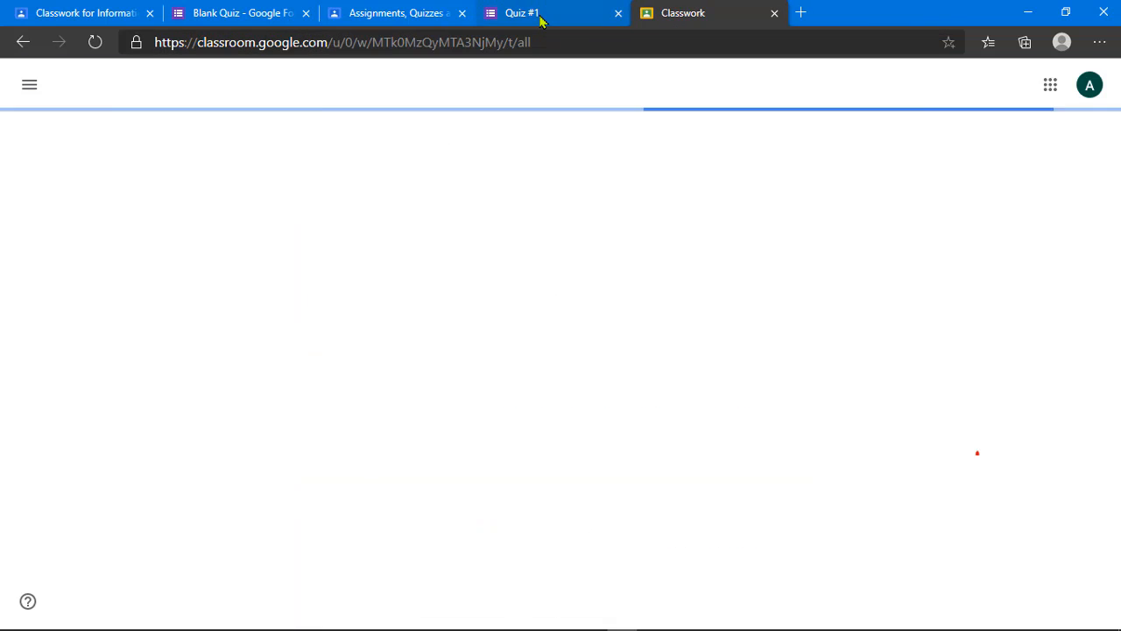
pyautogui.click(538, 20)
pyautogui.scroll(-1, 511, 293)
pyautogui.scroll(-10, 512, 303)
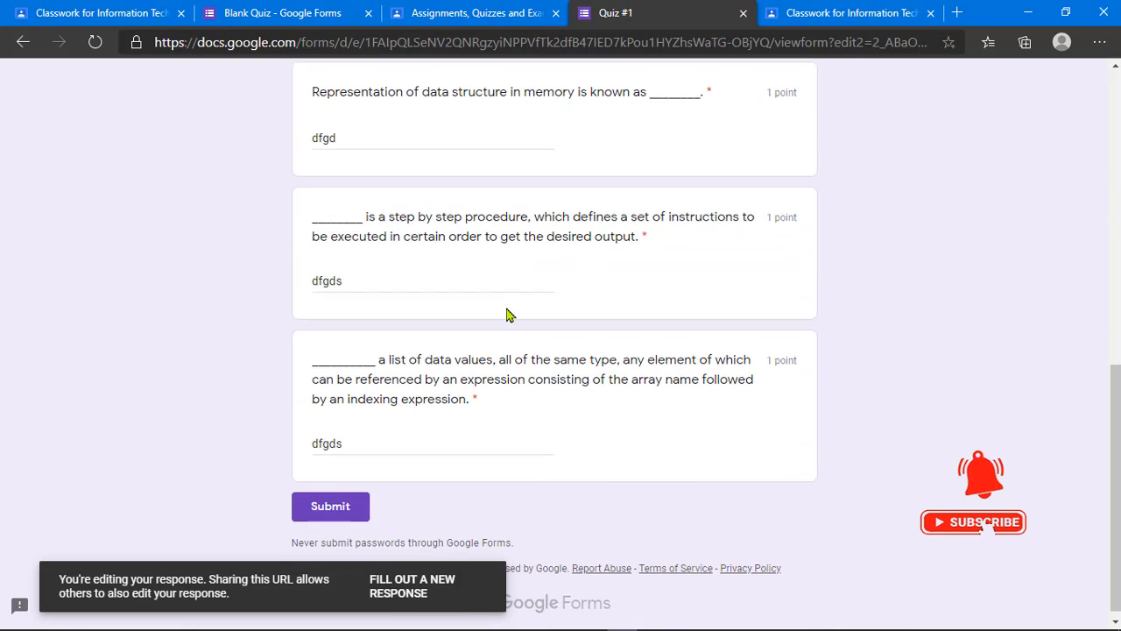
pyautogui.click(330, 499)
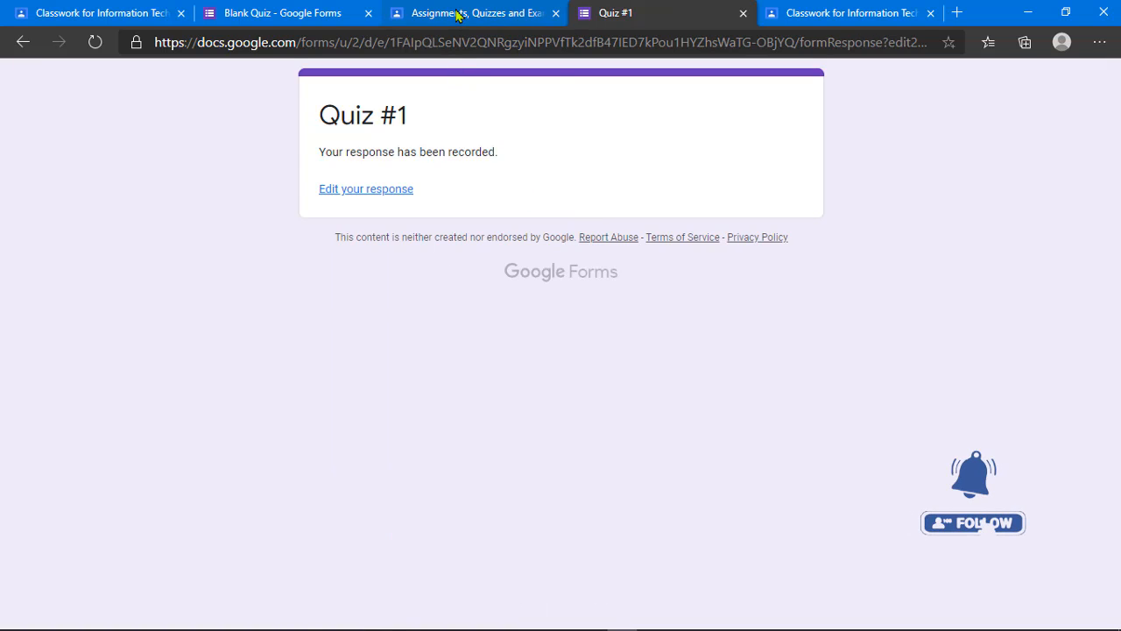
# Step: Cancel the Blank Quiz settings without changes and return to the Classwork page
pyautogui.click(459, 13)
pyautogui.click(227, 13)
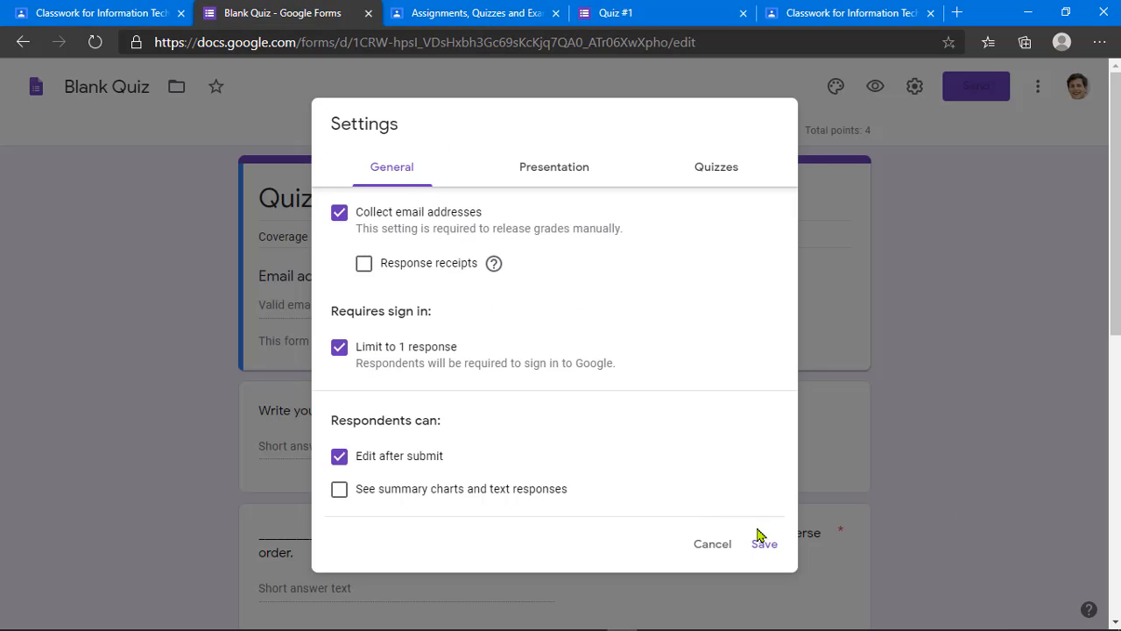
pyautogui.click(712, 544)
pyautogui.click(151, 10)
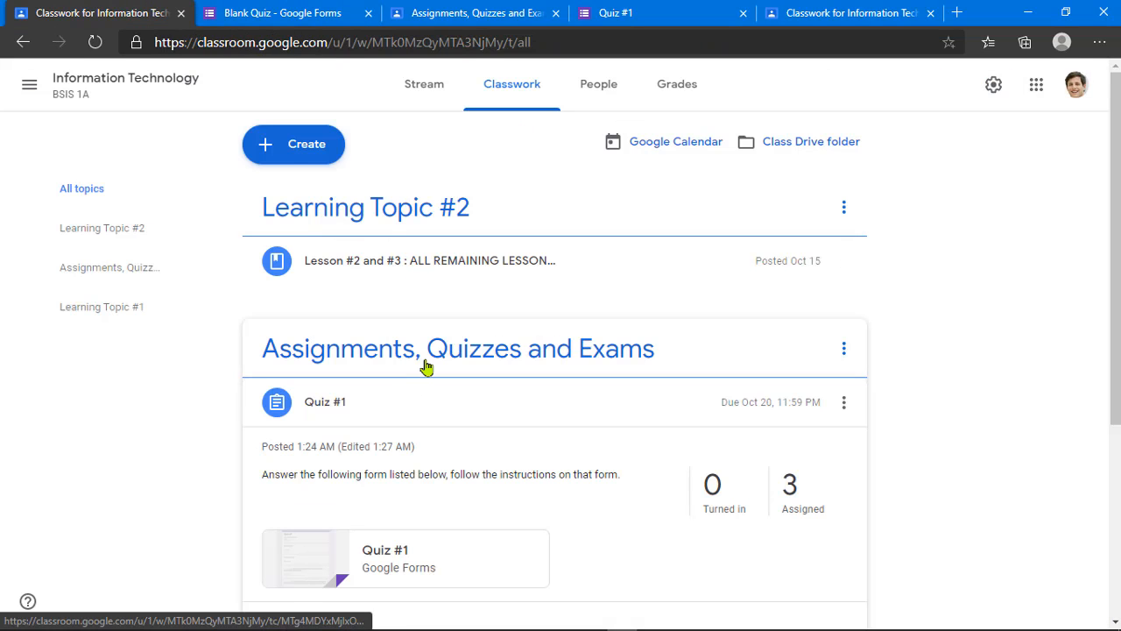
# Step: Close the Blank Quiz editor and expand the Quiz #1 post on the Classwork page
pyautogui.click(318, 7)
pyautogui.click(368, 13)
pyautogui.click(131, 13)
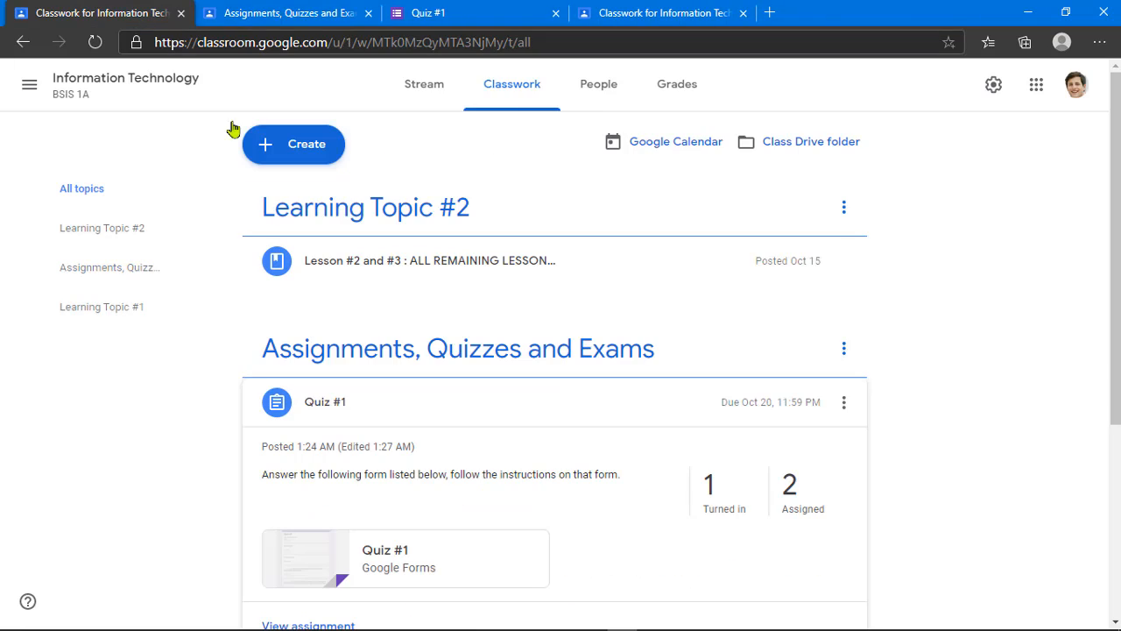
pyautogui.click(437, 401)
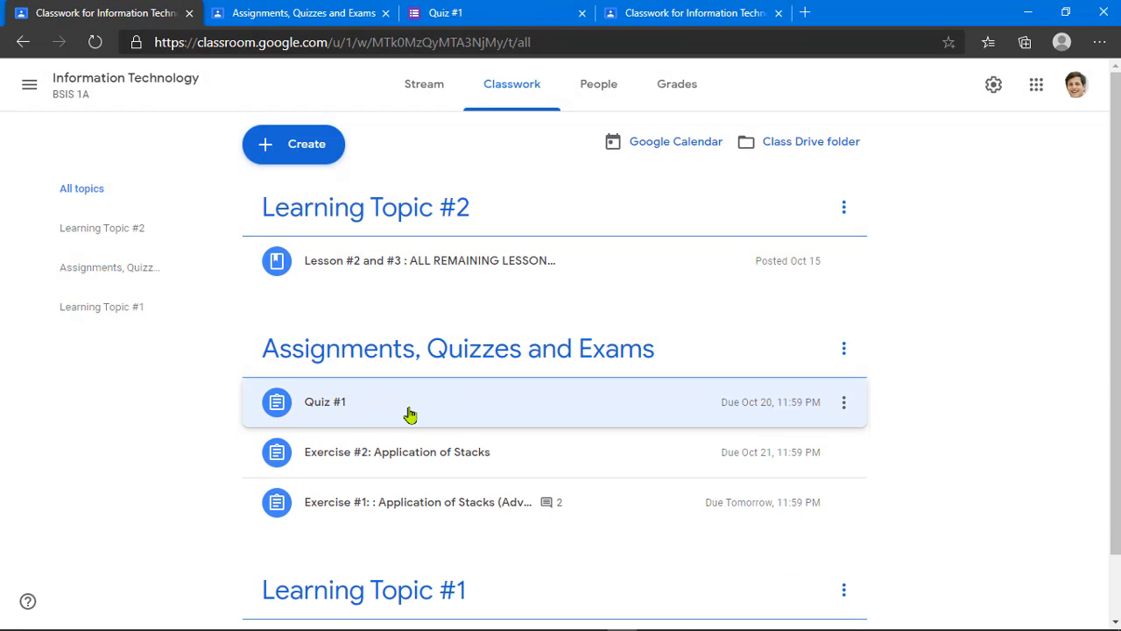
pyautogui.click(468, 410)
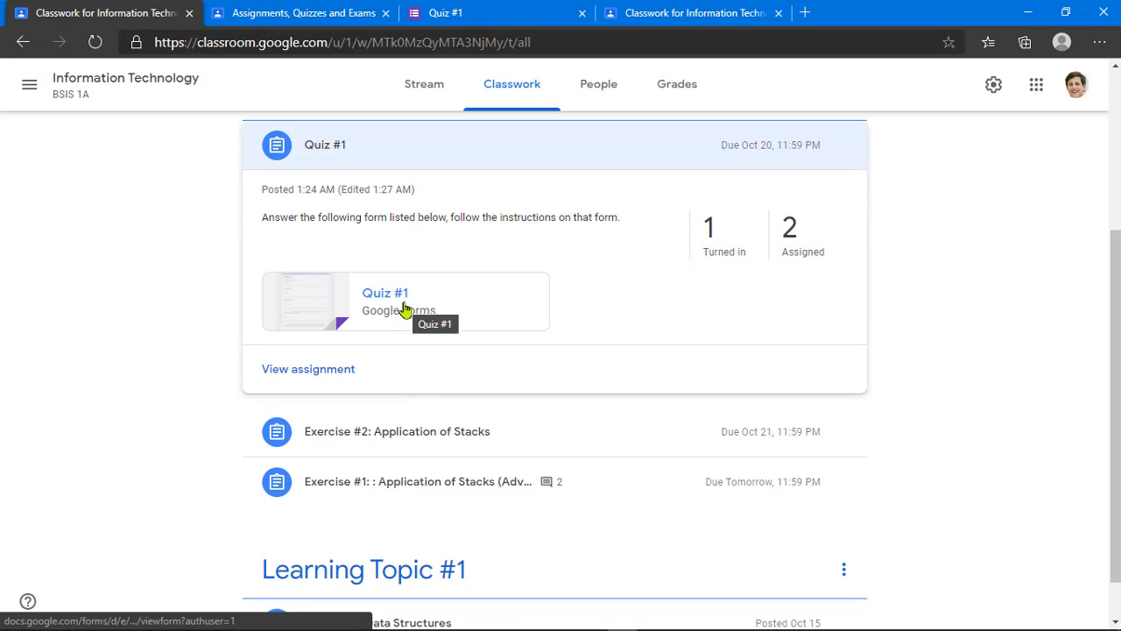
# Step: Review Quiz #1's student work, filtered to the turned-in student, and open the attached form
pyautogui.click(330, 372)
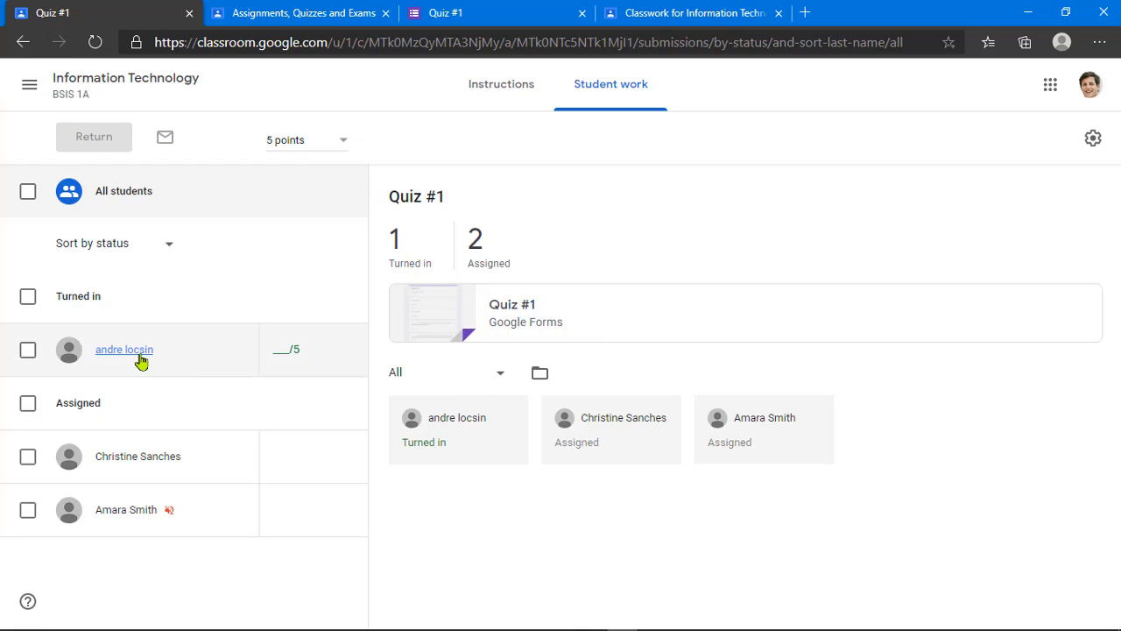
pyautogui.click(282, 356)
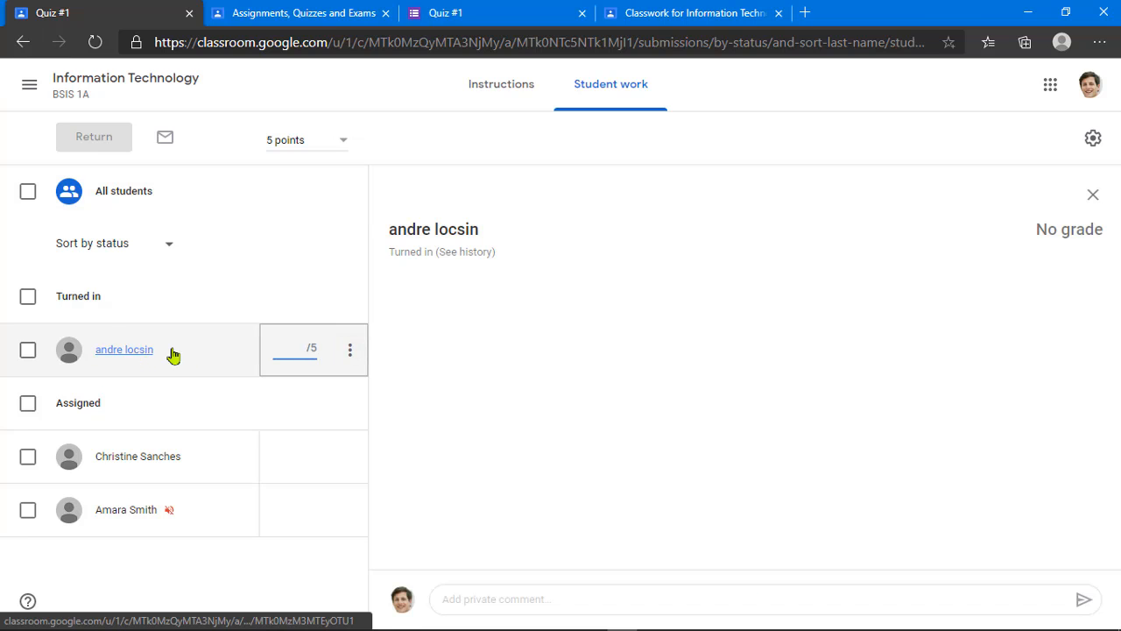
pyautogui.click(263, 310)
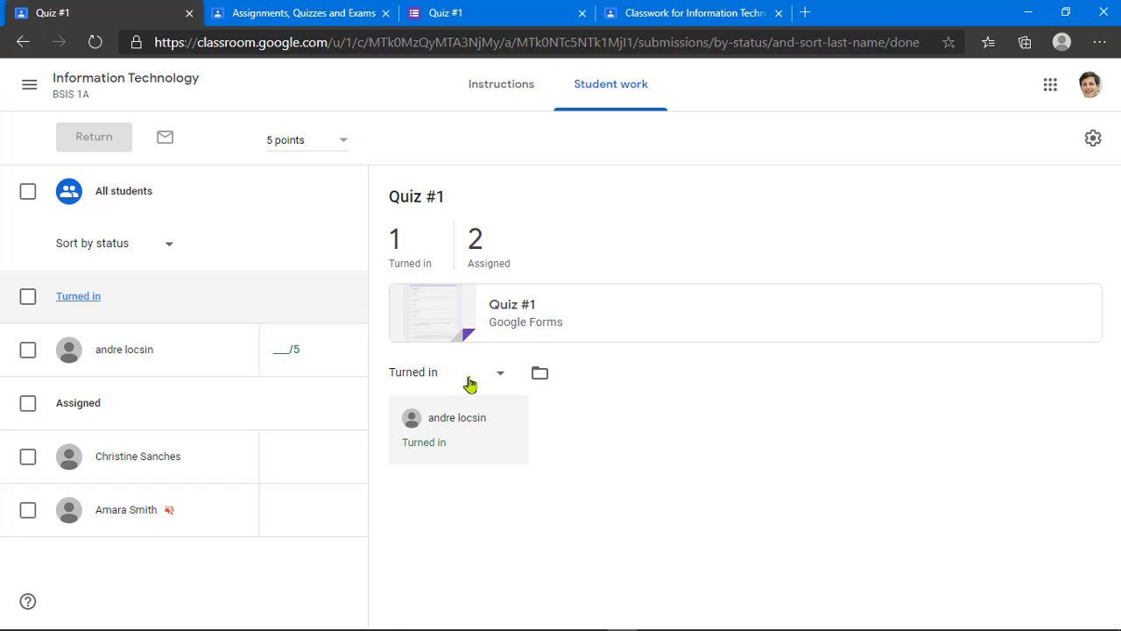
pyautogui.click(524, 317)
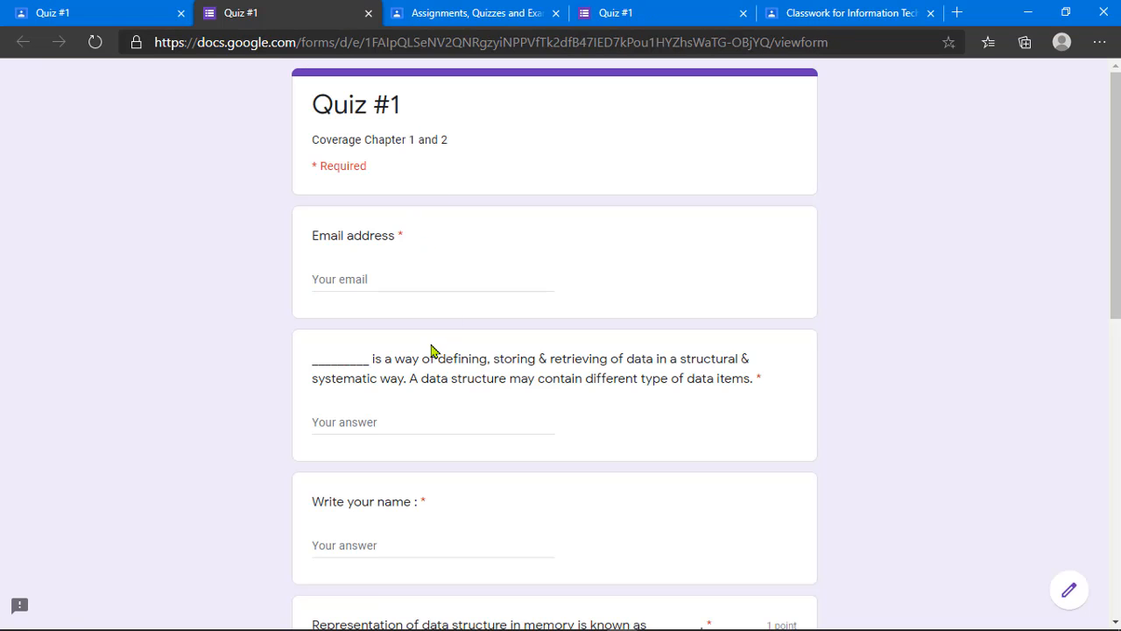
# Step: Switch the Quiz #1 form into editing mode and look over its questions
pyautogui.click(1068, 589)
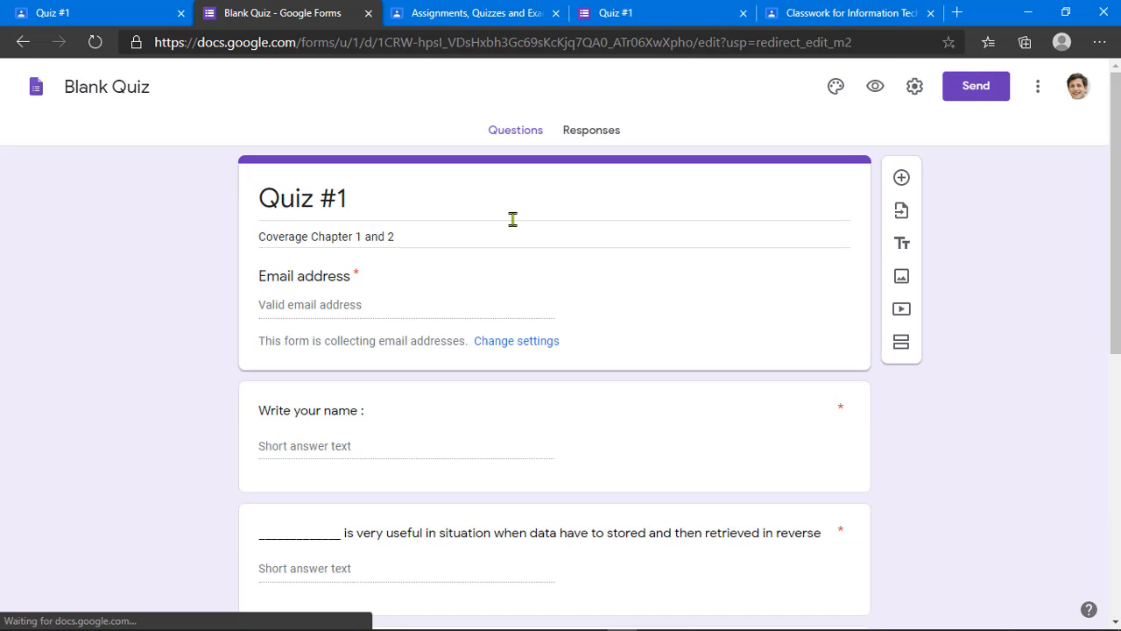
pyautogui.scroll(-6, 435, 422)
pyautogui.scroll(6, 439, 426)
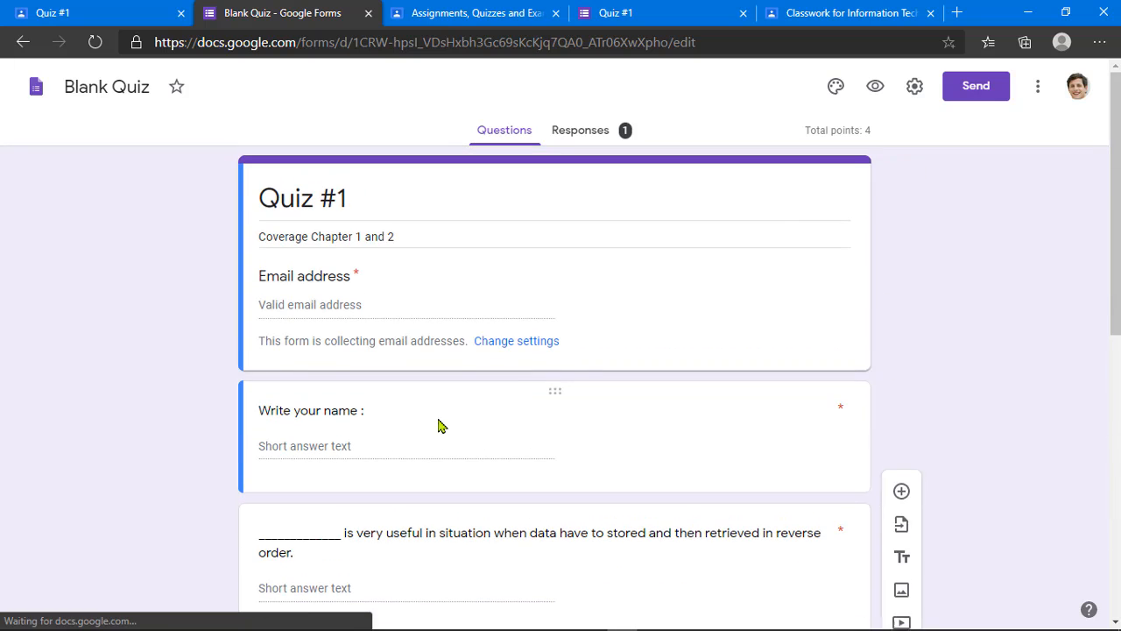
pyautogui.scroll(-1, 821, 256)
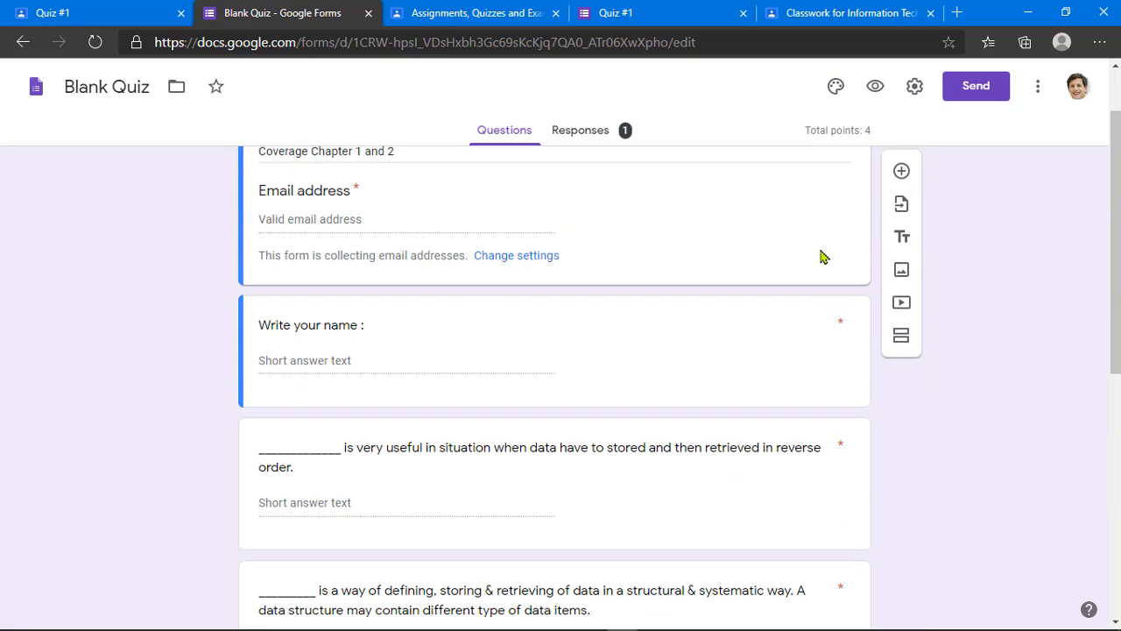
pyautogui.scroll(1, 822, 256)
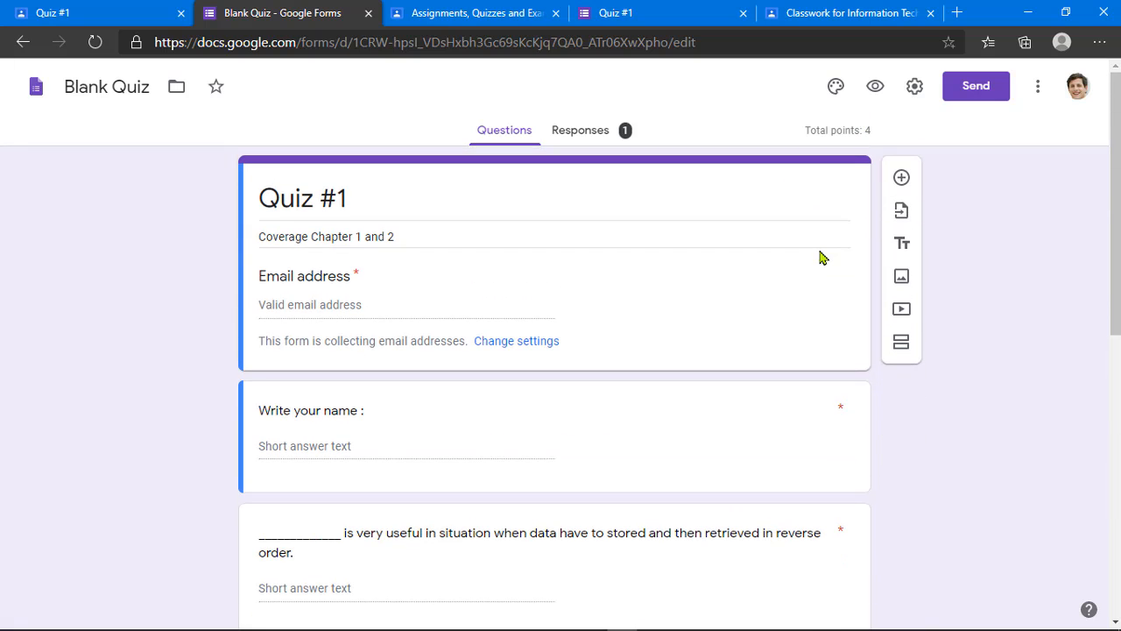
# Step: Review the Responses summary: one submission averaging 0 of 4 points
pyautogui.click(602, 137)
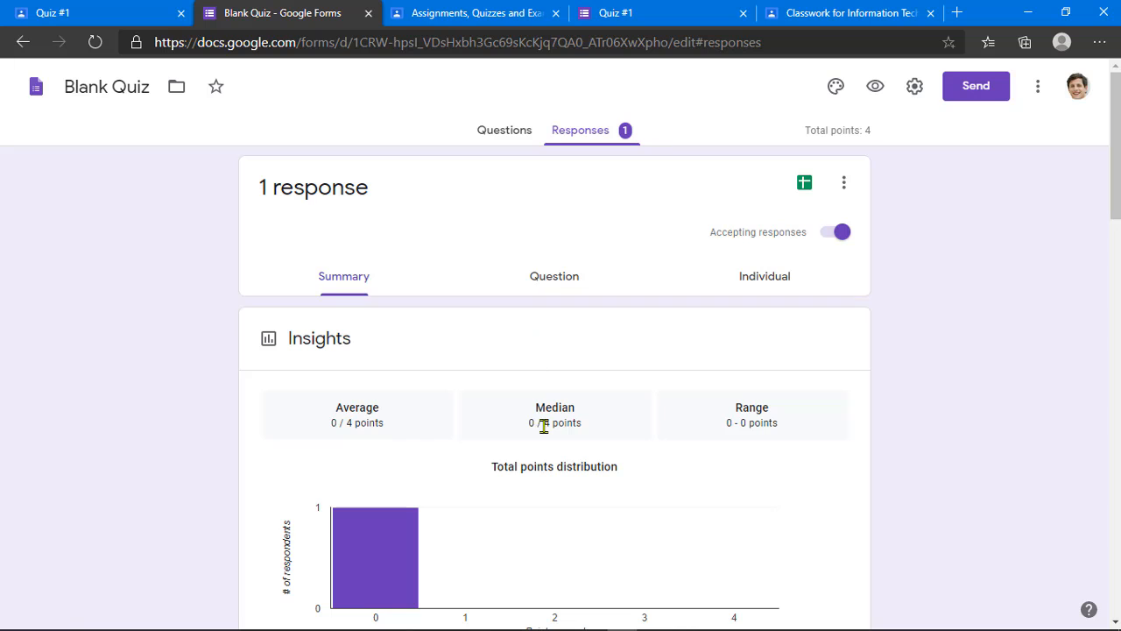
pyautogui.scroll(-2, 468, 435)
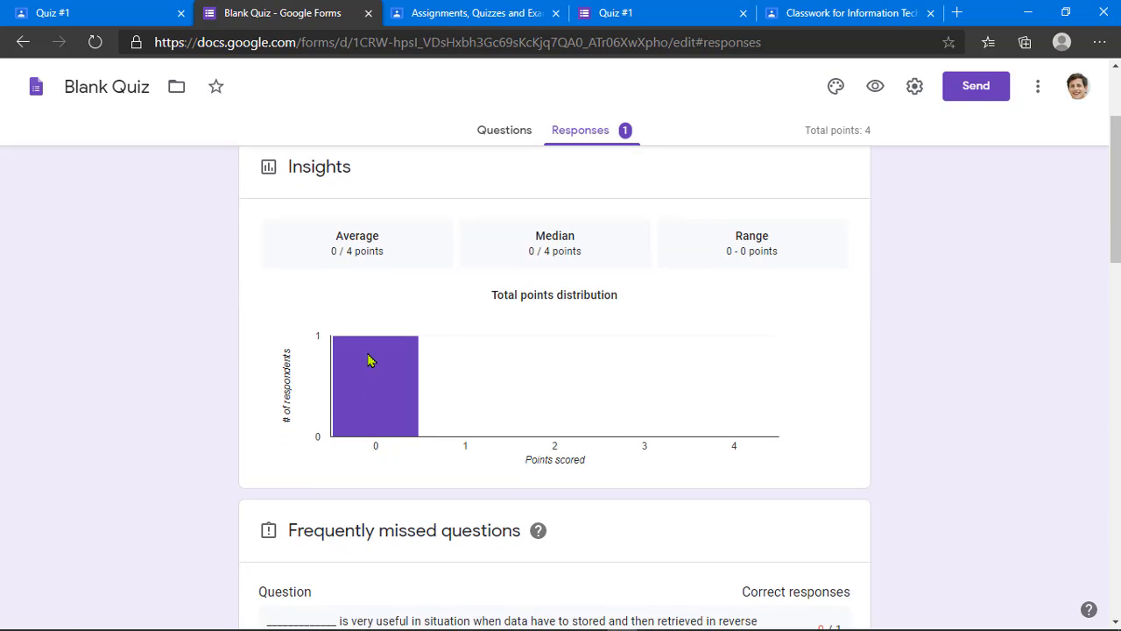
pyautogui.moveTo(360, 344)
pyautogui.moveTo(371, 371)
pyautogui.scroll(-6, 469, 428)
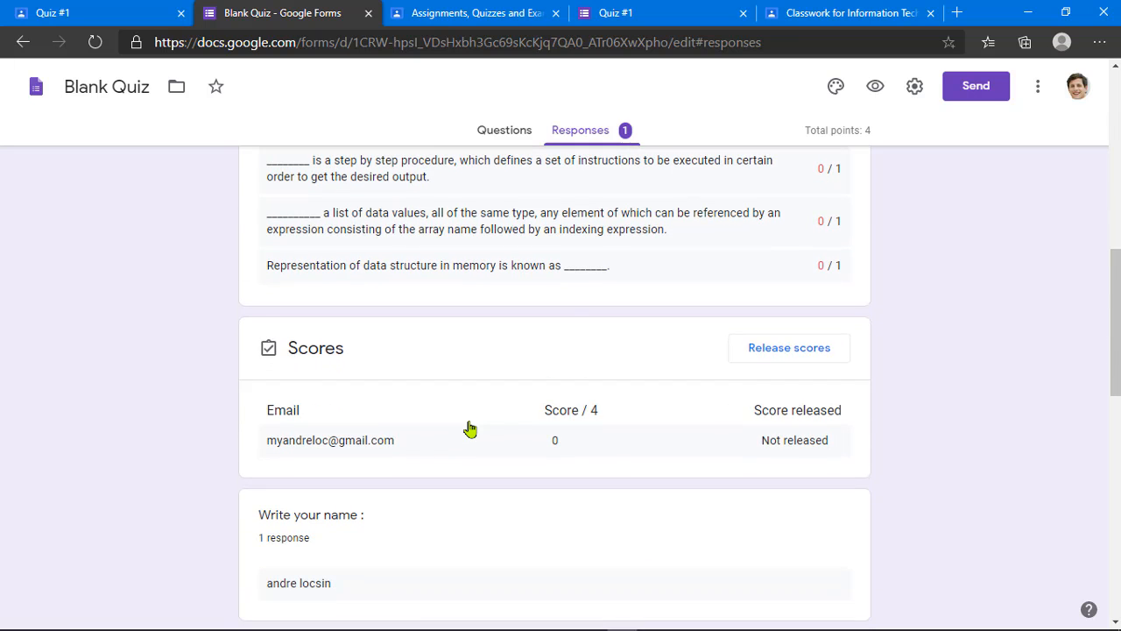
pyautogui.scroll(7, 469, 428)
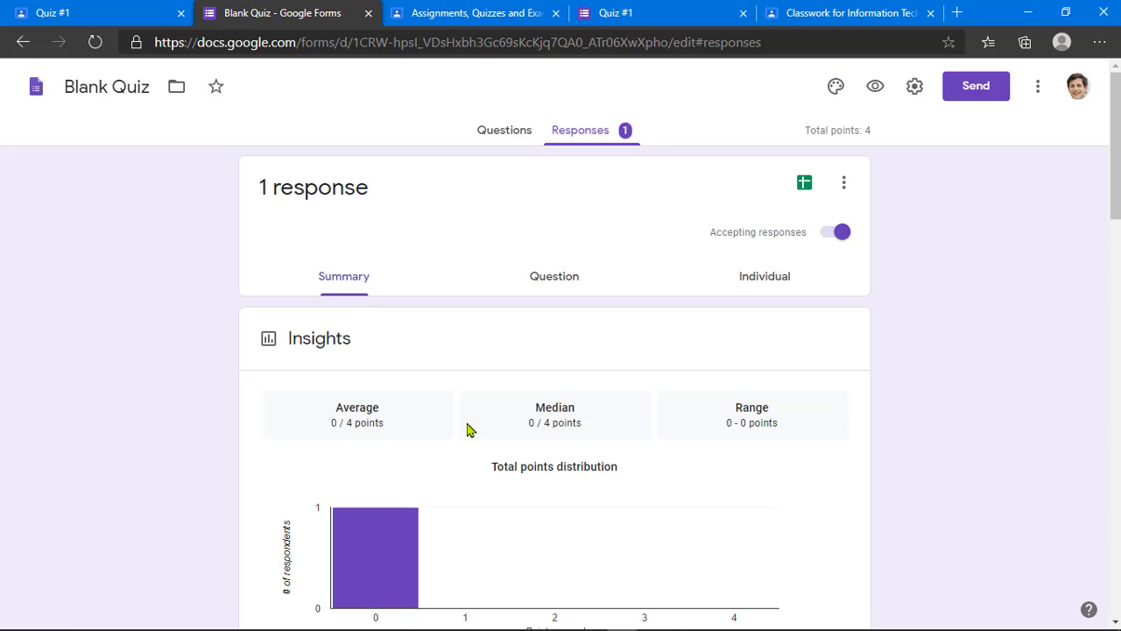
pyautogui.scroll(-2, 466, 429)
pyautogui.scroll(2, 465, 430)
# Step: Close the quiz editor and submitted form tabs, and confirm the signed-in student account
pyautogui.click(368, 12)
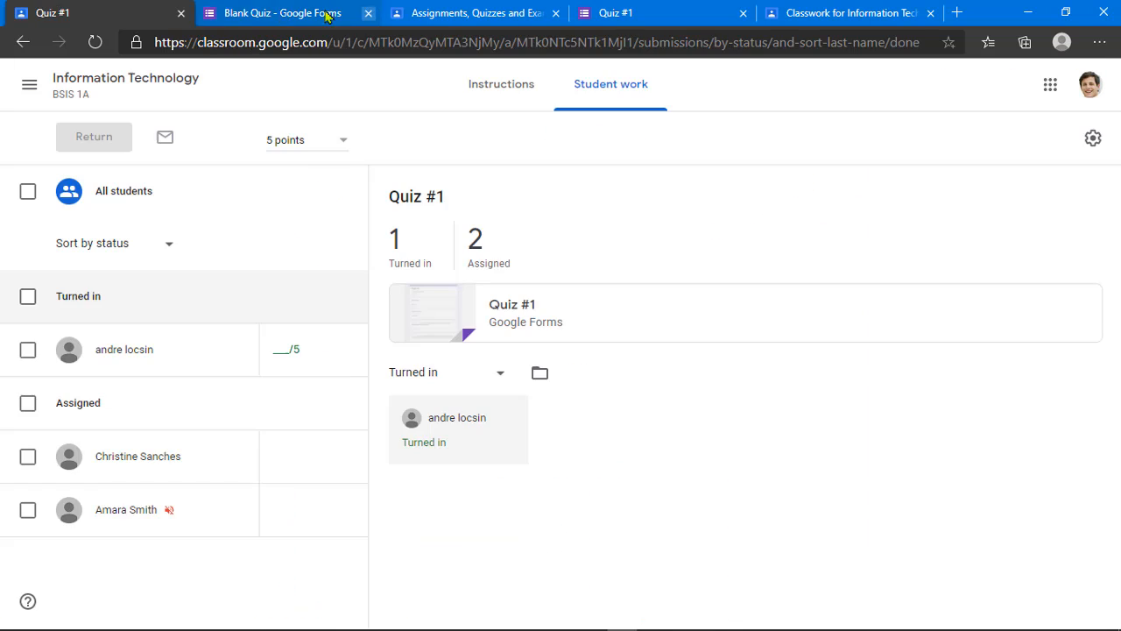
pyautogui.click(429, 13)
pyautogui.click(555, 13)
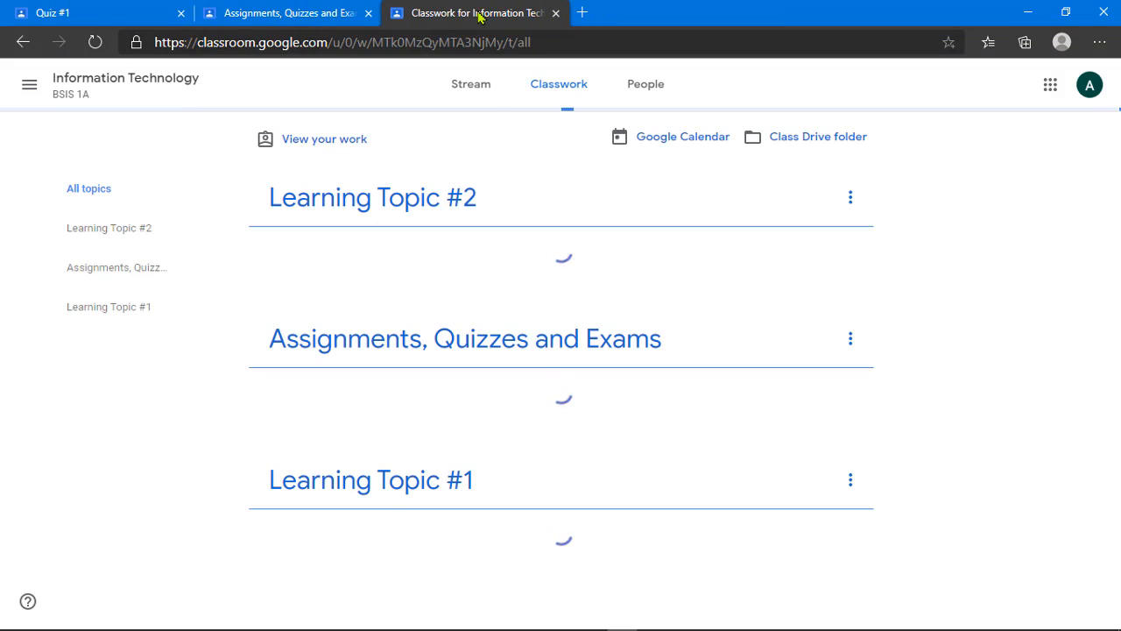
pyautogui.click(1078, 84)
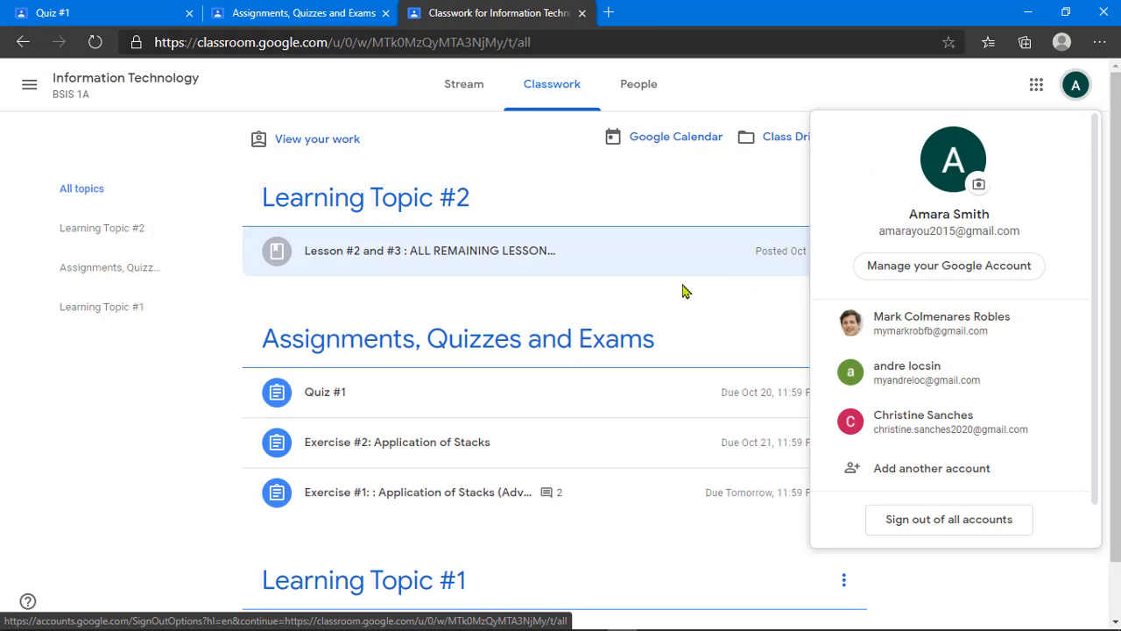
pyautogui.click(640, 294)
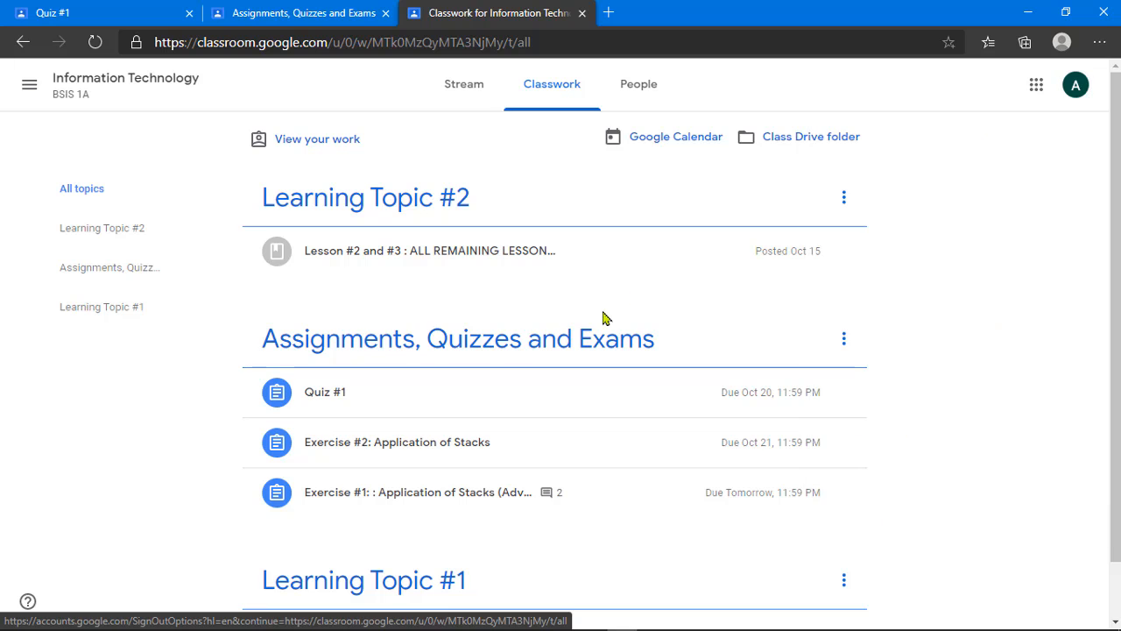
# Step: Expand the Quiz #1 assignment and open its attached Google Forms quiz
pyautogui.click(409, 401)
pyautogui.scroll(-2, 420, 354)
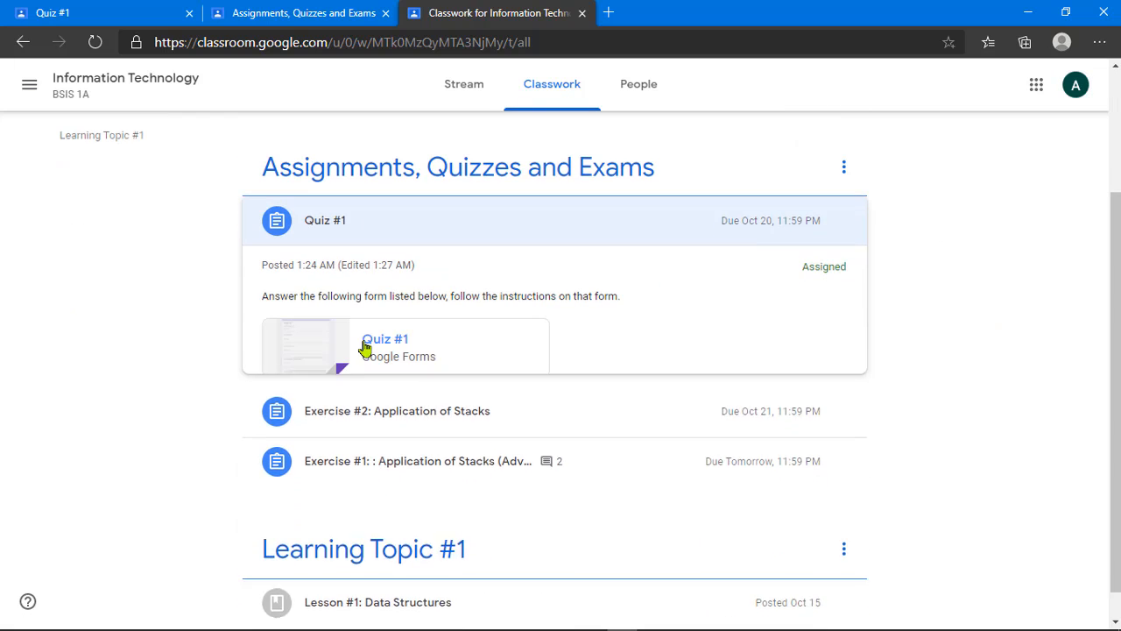
pyautogui.click(385, 368)
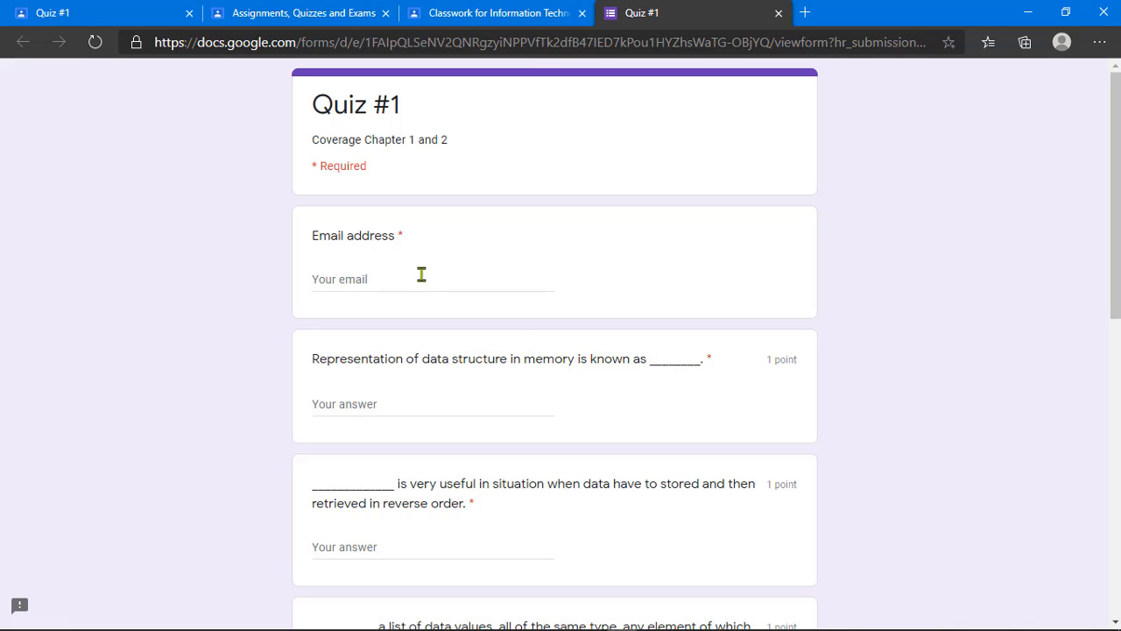
# Step: Fill in the respondent's e-mail and paste 'abstract data type' as the first answer
pyautogui.click(420, 275)
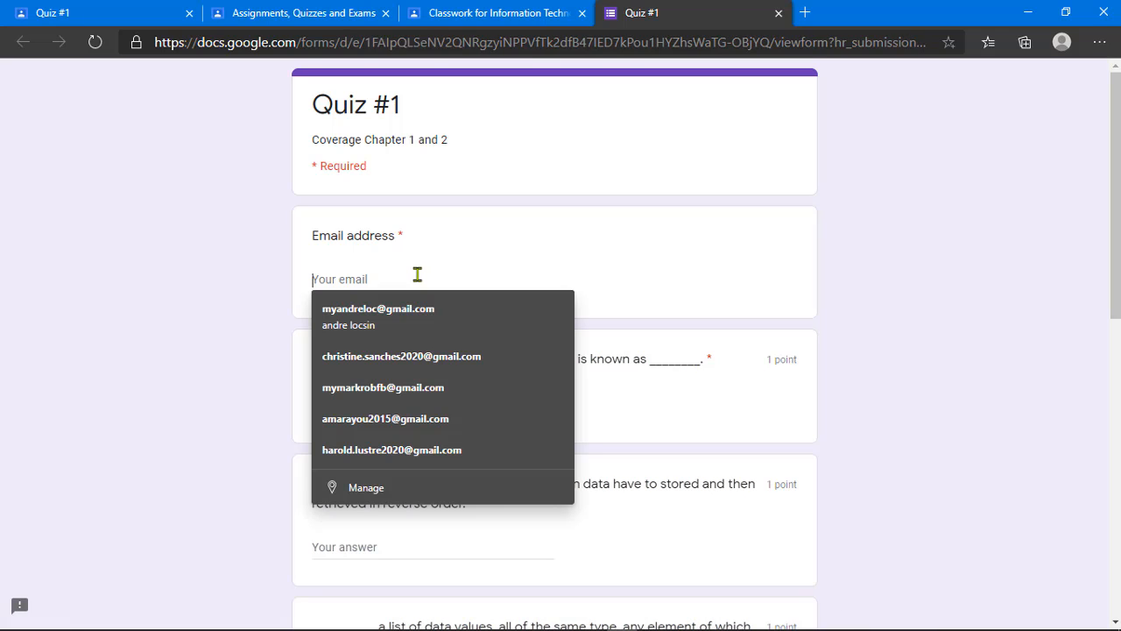
pyautogui.click(427, 420)
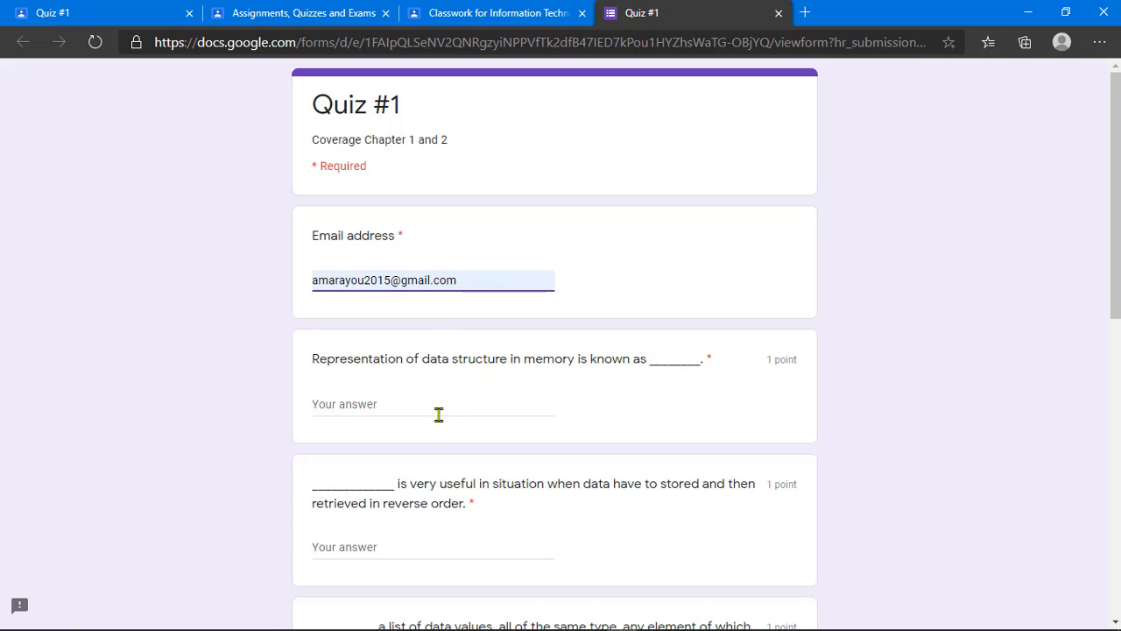
pyautogui.click(427, 410)
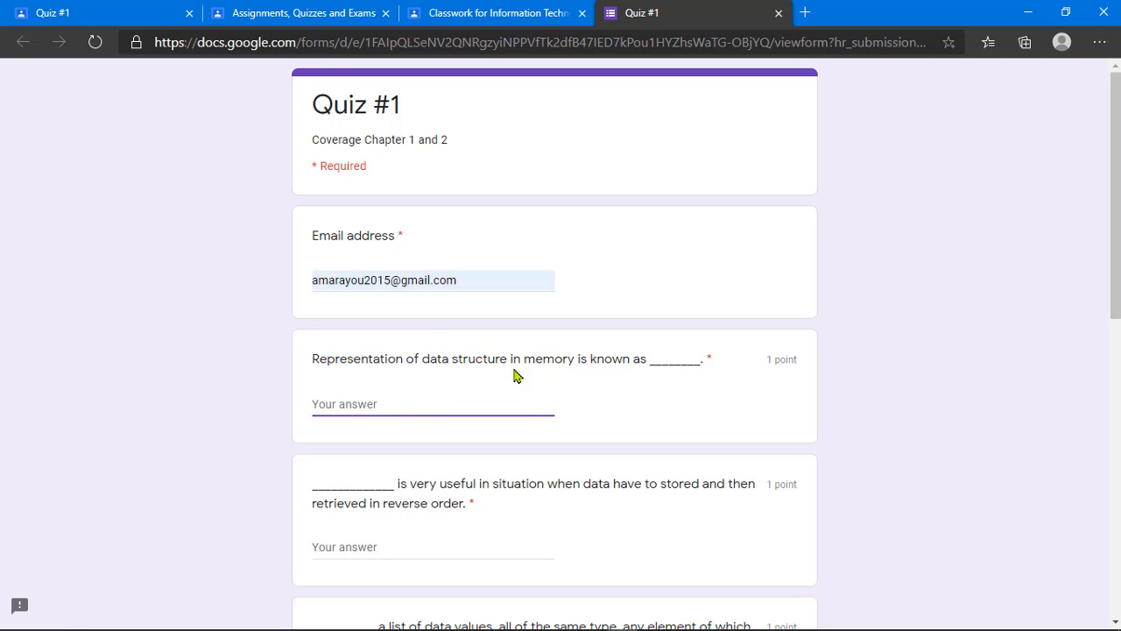
pyautogui.write('abstract data type')
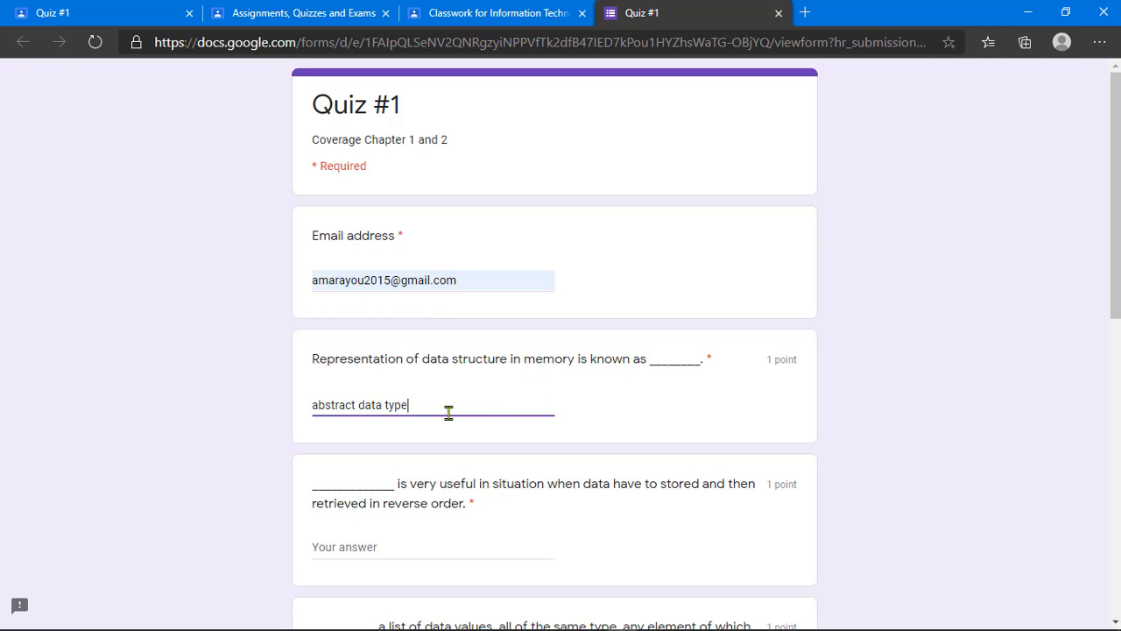
pyautogui.scroll(-2, 515, 423)
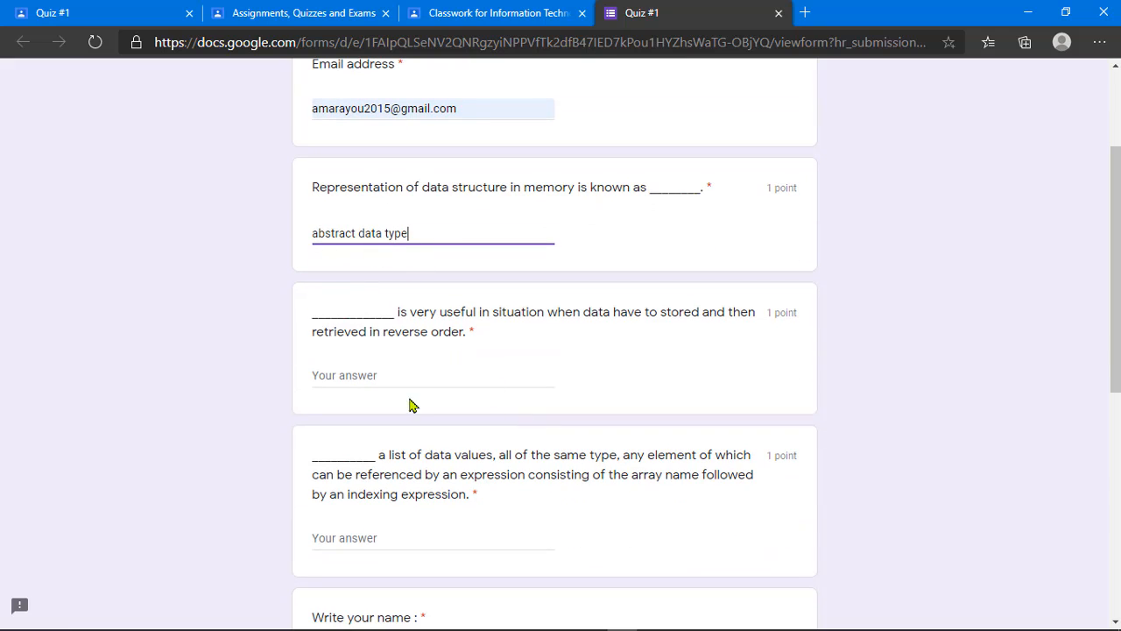
# Step: Answer the stack question with 'Stack' and enter the student's name
pyautogui.click(415, 373)
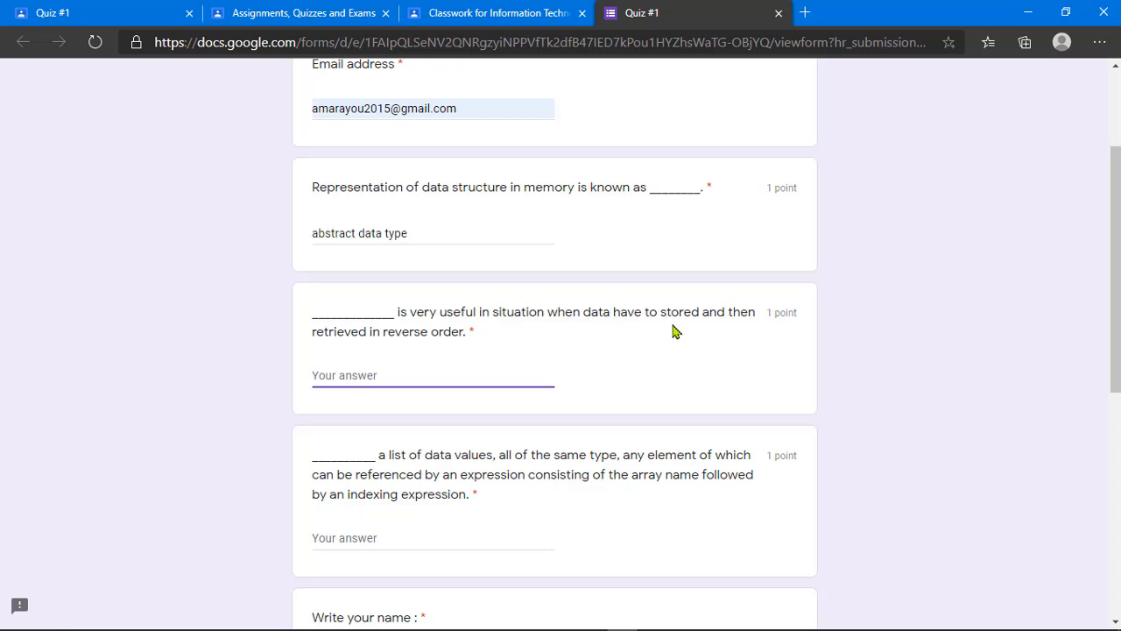
pyautogui.click(650, 352)
pyautogui.write('Stack')
pyautogui.scroll(-4, 477, 442)
pyautogui.click(394, 315)
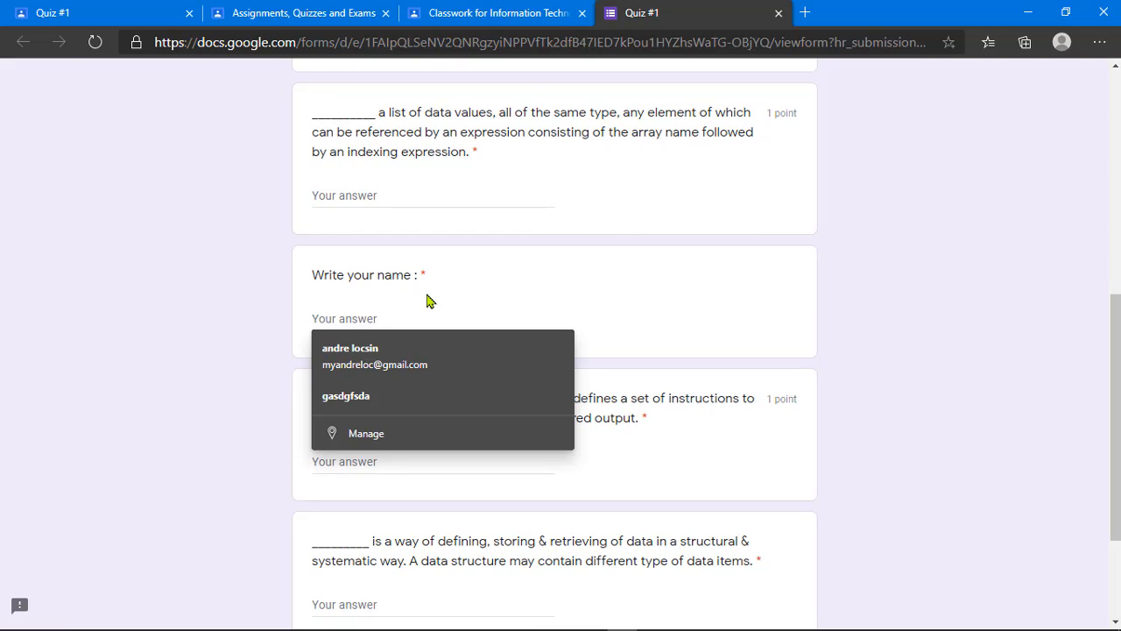
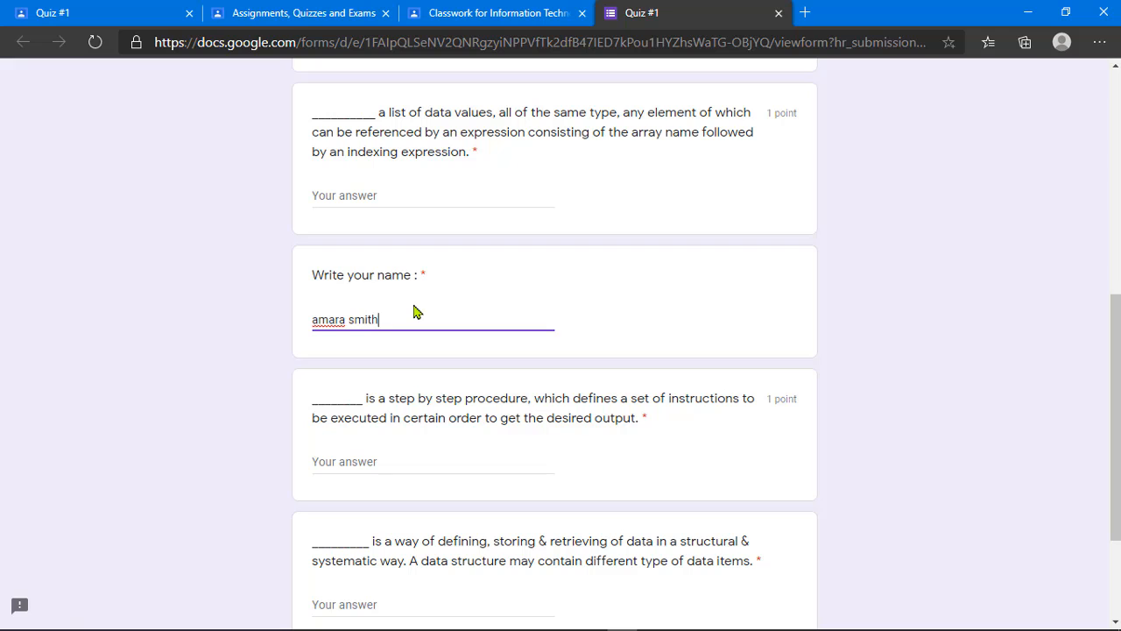
pyautogui.scroll(-3, 415, 312)
# Step: Answer the procedure question 'Algorithm' and the last question 'Data structure', then attempt submitting
pyautogui.click(384, 293)
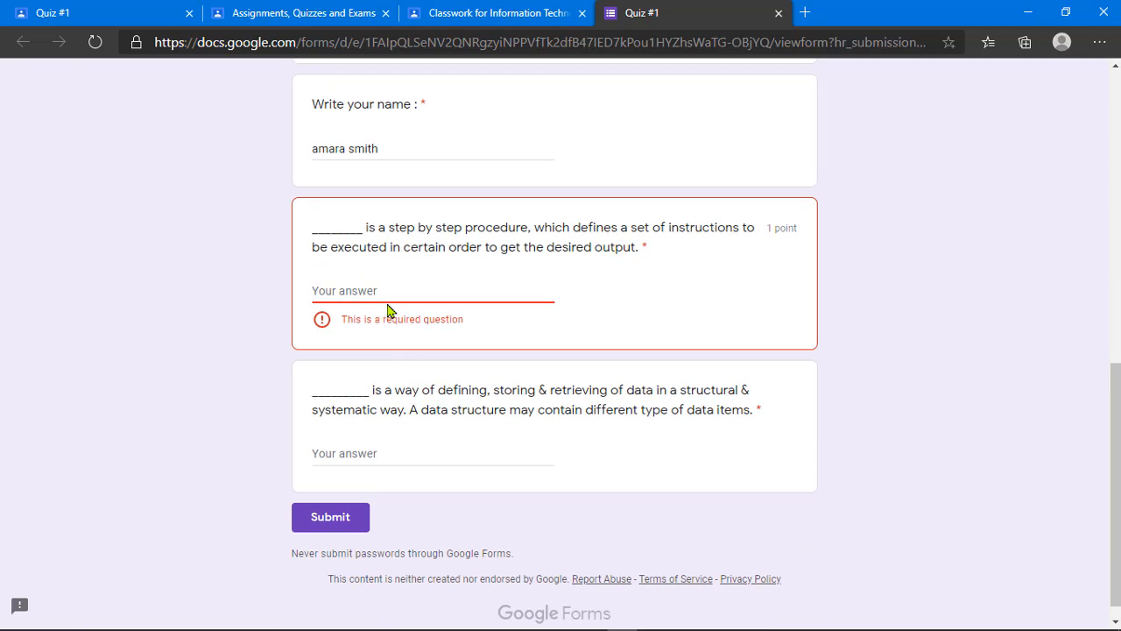
pyautogui.click(397, 294)
pyautogui.write('Algorithm')
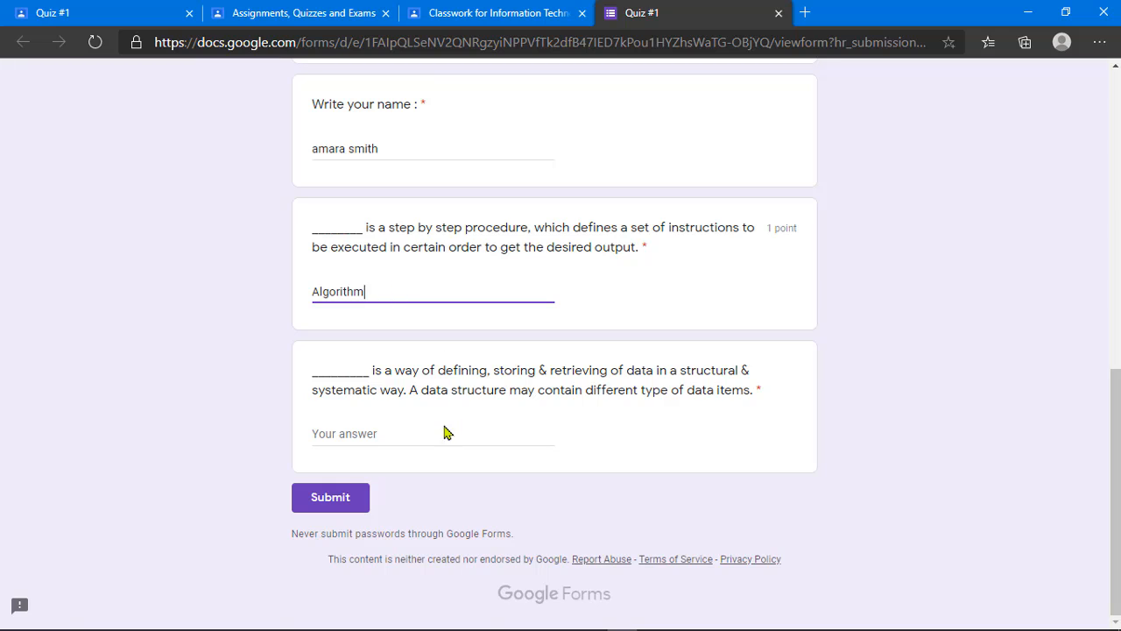
pyautogui.click(443, 430)
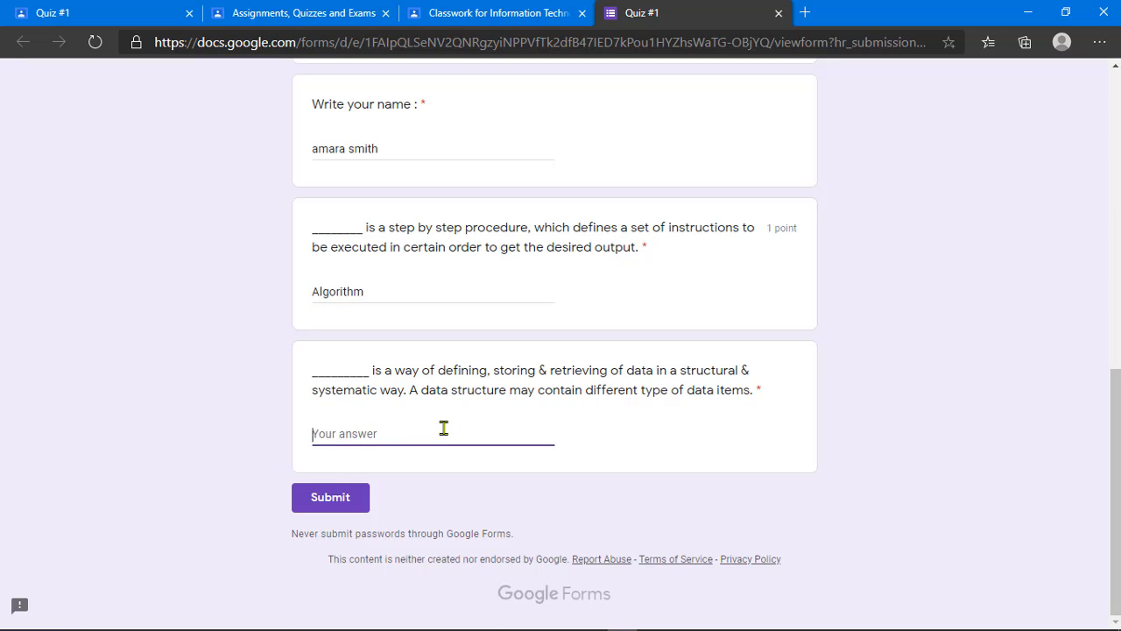
pyautogui.click(410, 430)
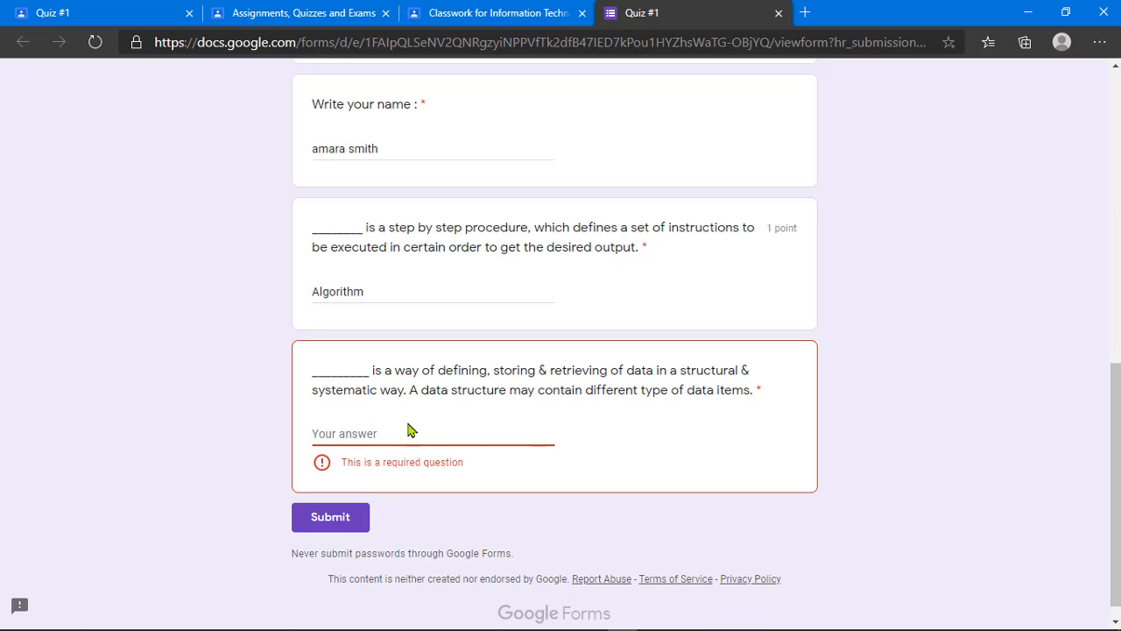
pyautogui.write('Data structure')
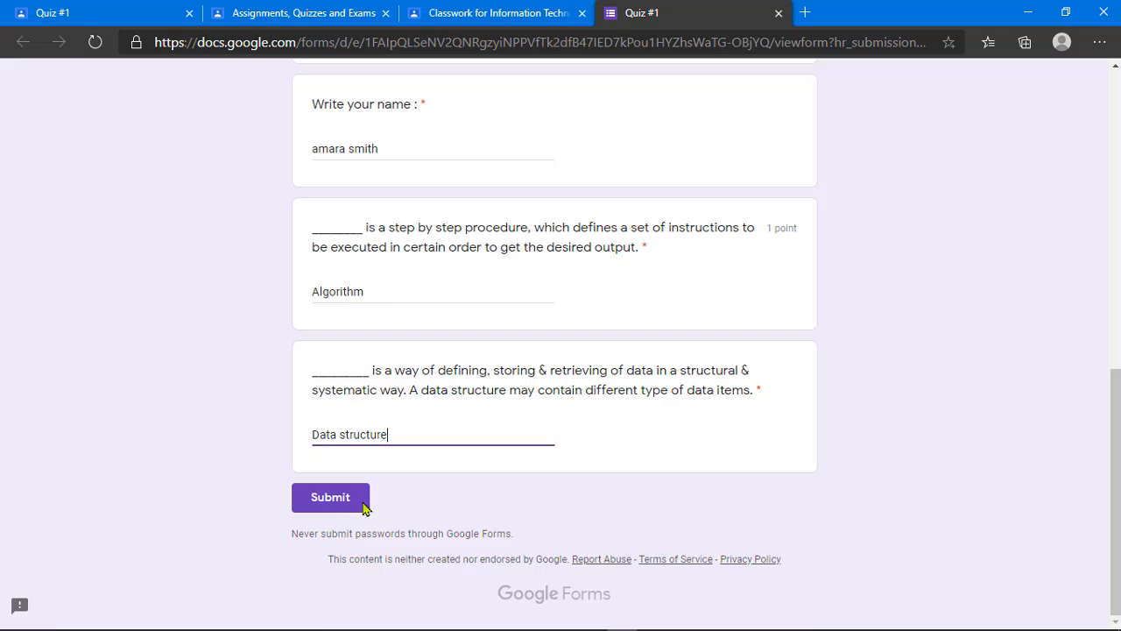
pyautogui.click(364, 506)
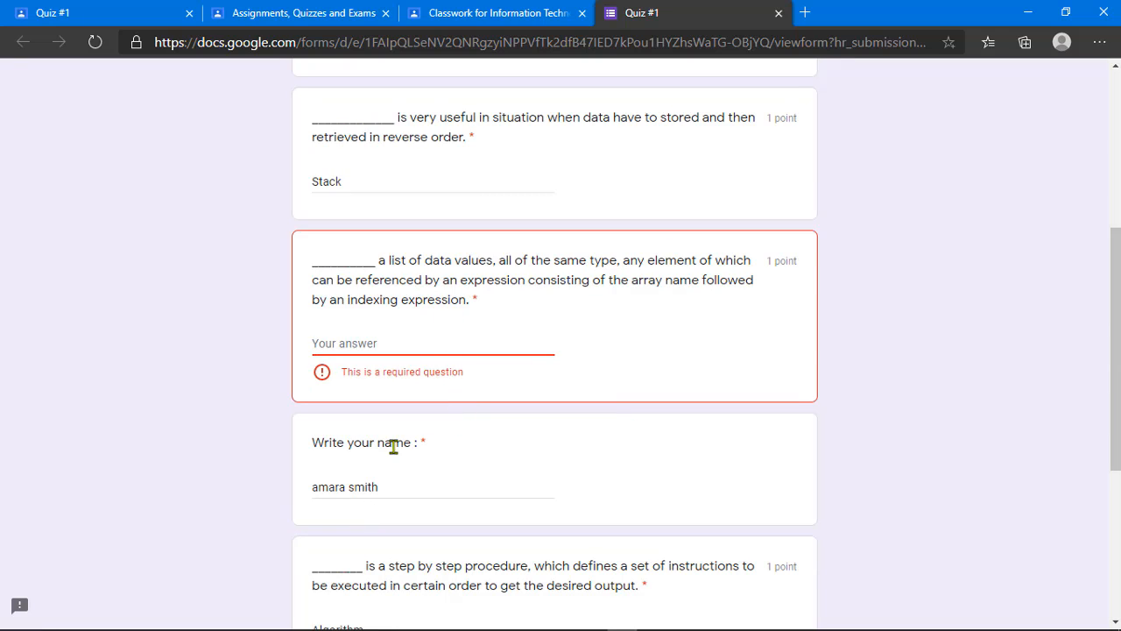
# Step: Answer the missed array question with 'Array' and submit the quiz response
pyautogui.scroll(4, 418, 364)
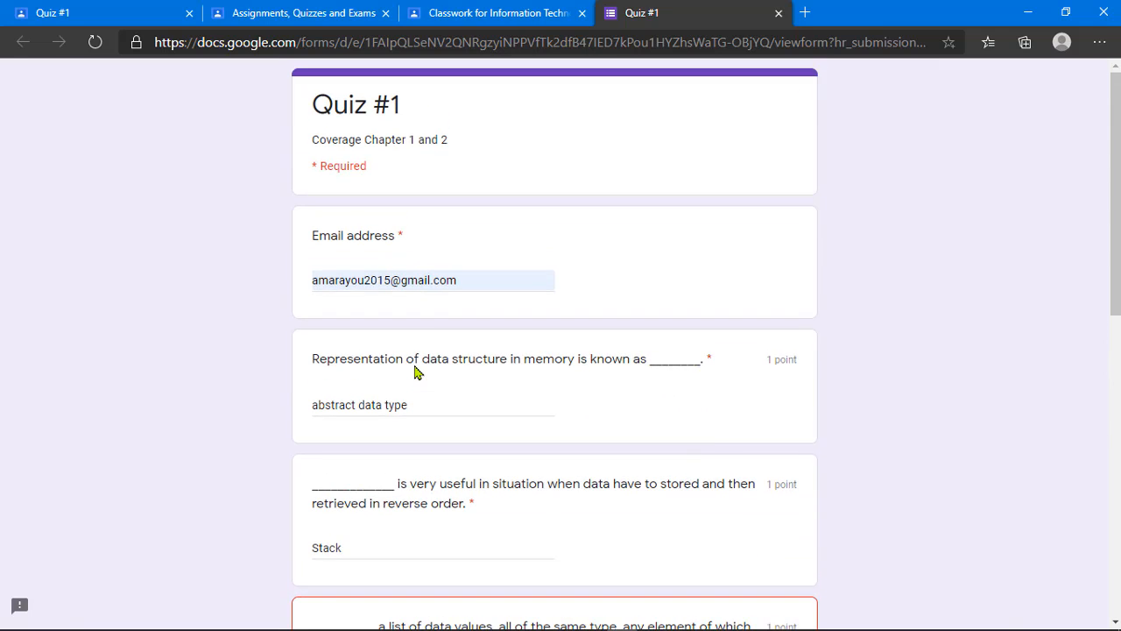
pyautogui.scroll(-3, 415, 370)
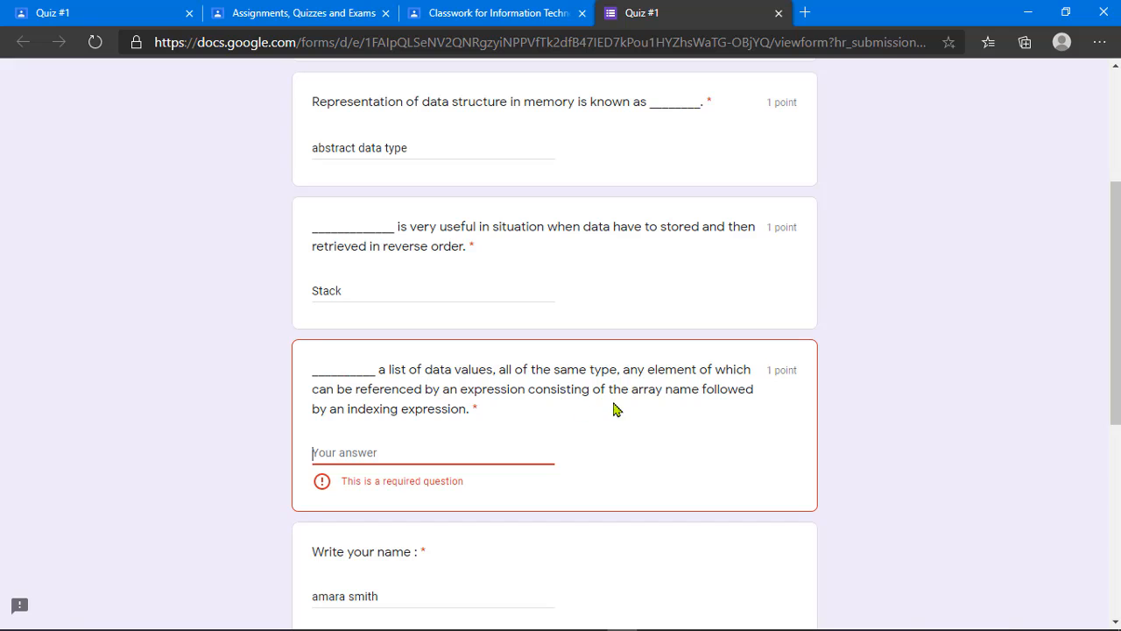
pyautogui.scroll(-1, 450, 388)
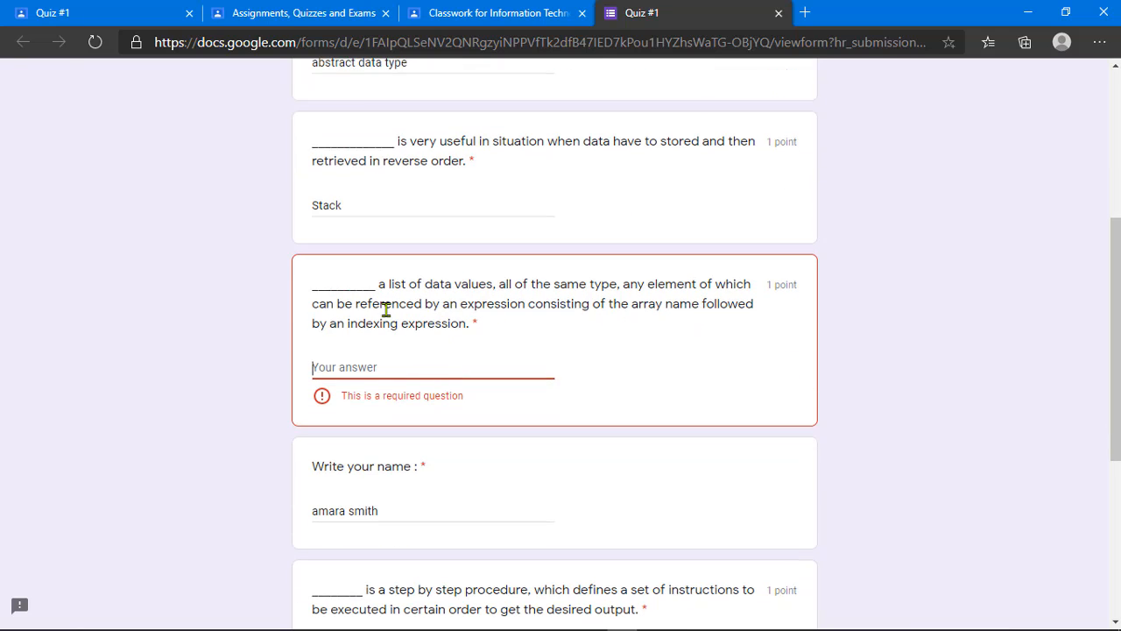
pyautogui.click(451, 365)
pyautogui.write('Array')
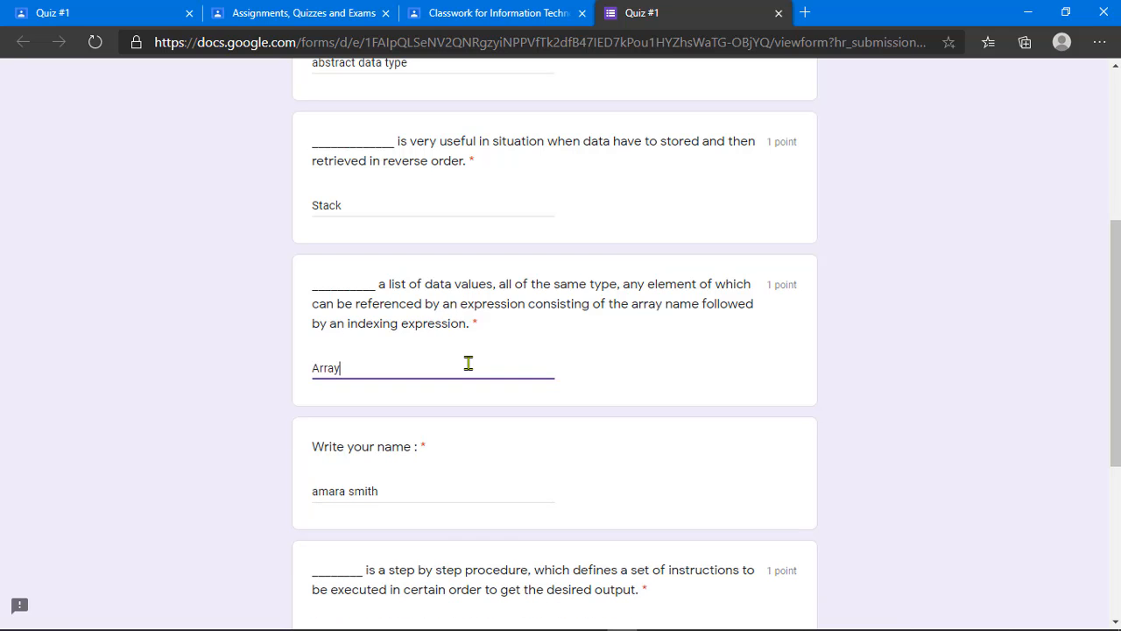
pyautogui.scroll(-4, 469, 362)
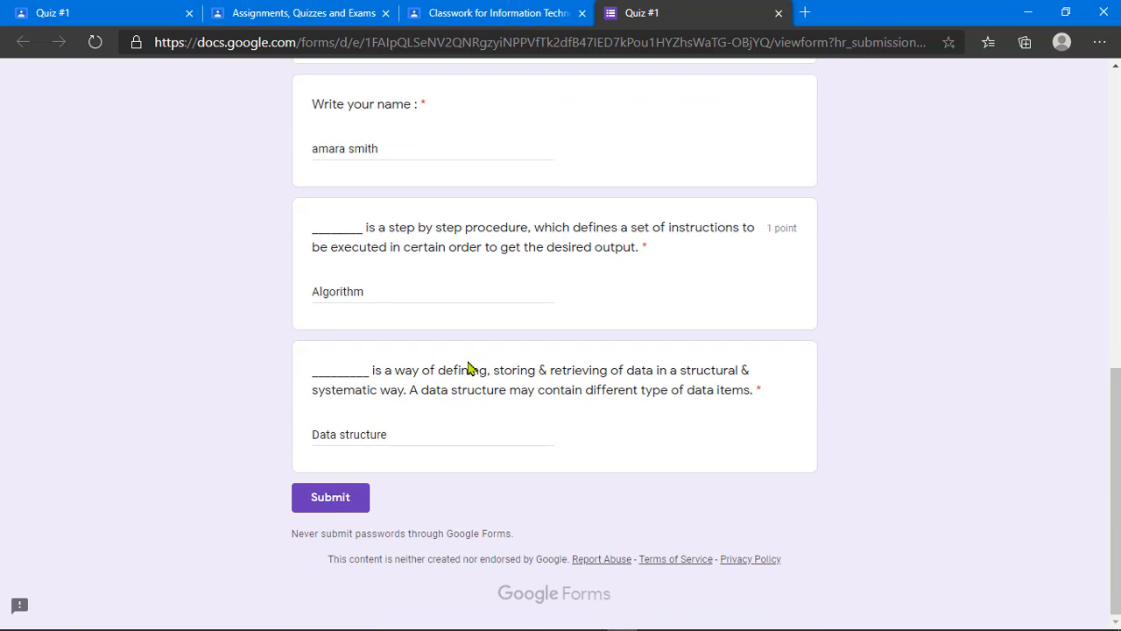
pyautogui.click(359, 495)
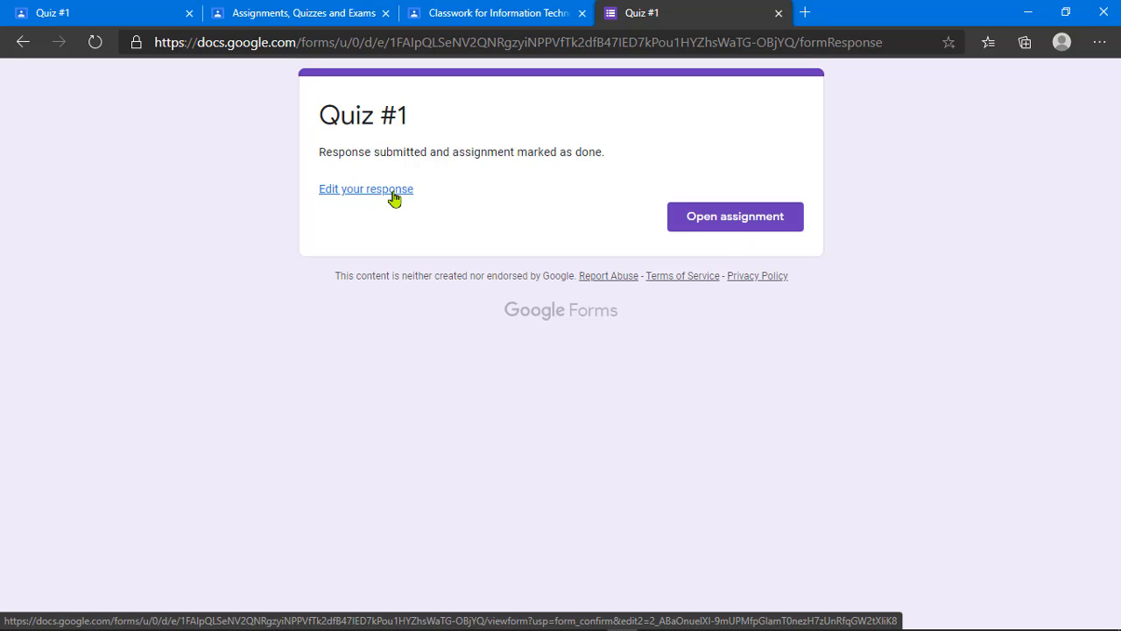
# Step: Open the Quiz #1 assignment in Classroom from the submission confirmation page
pyautogui.click(708, 220)
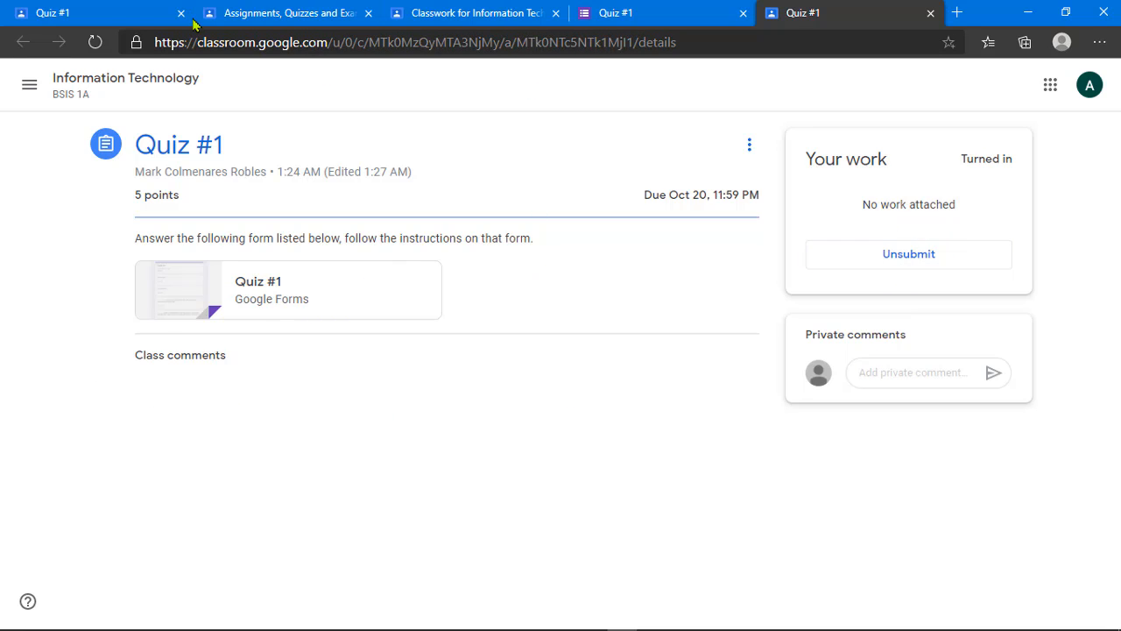
# Step: As the teacher, open Quiz #1's student work from the Information Technology Classwork page
pyautogui.click(131, 9)
pyautogui.click(275, 9)
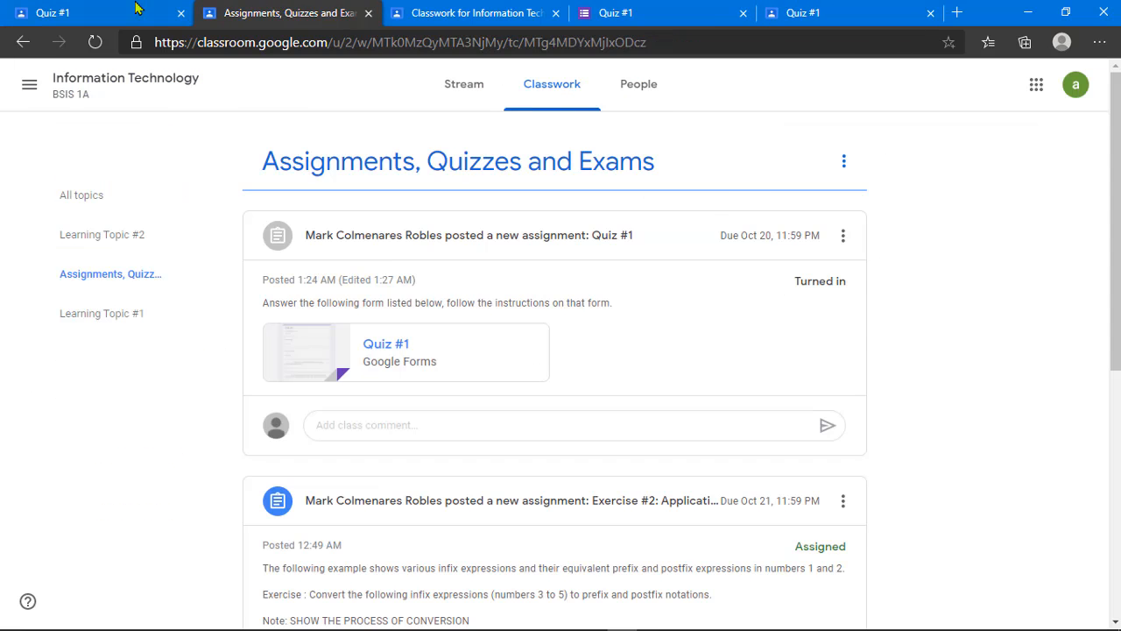
pyautogui.click(136, 8)
pyautogui.click(136, 87)
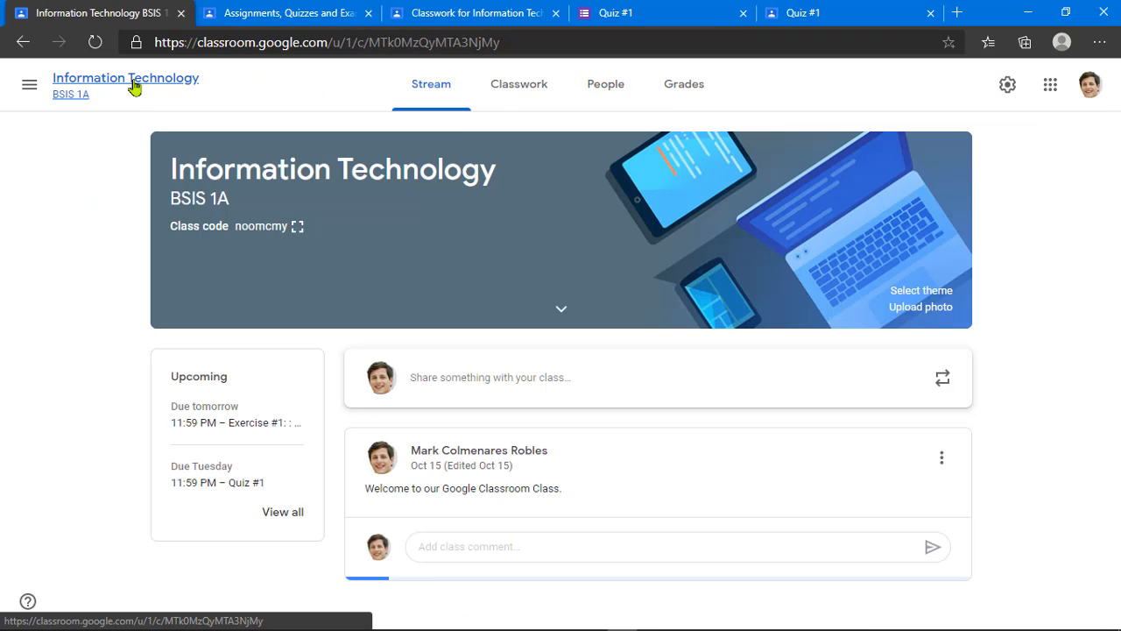
pyautogui.click(525, 98)
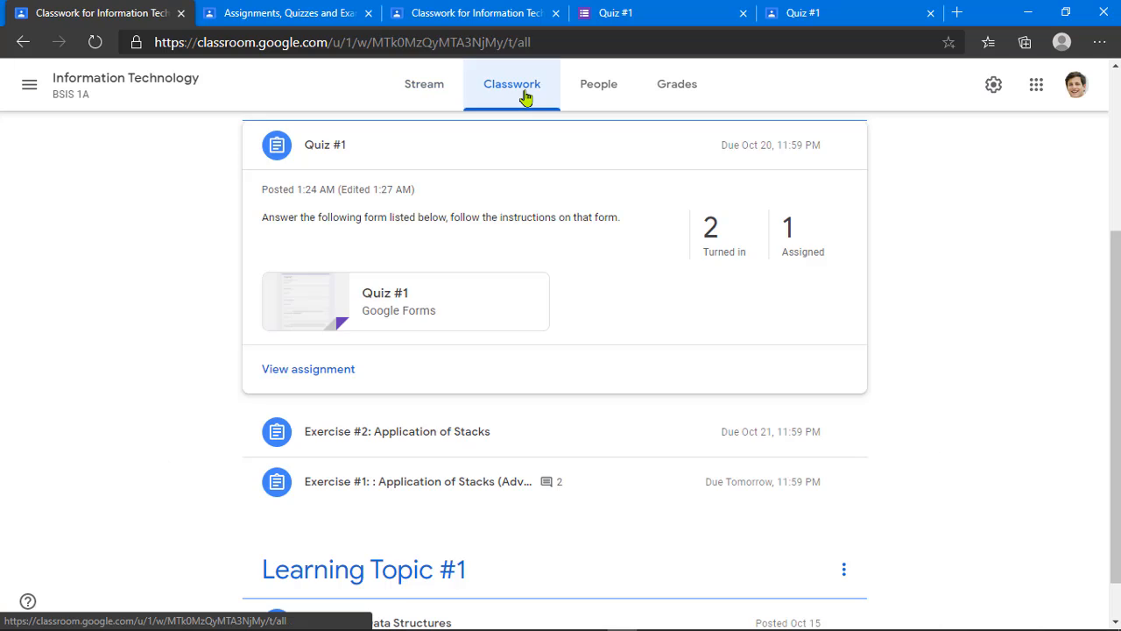
pyautogui.click(320, 370)
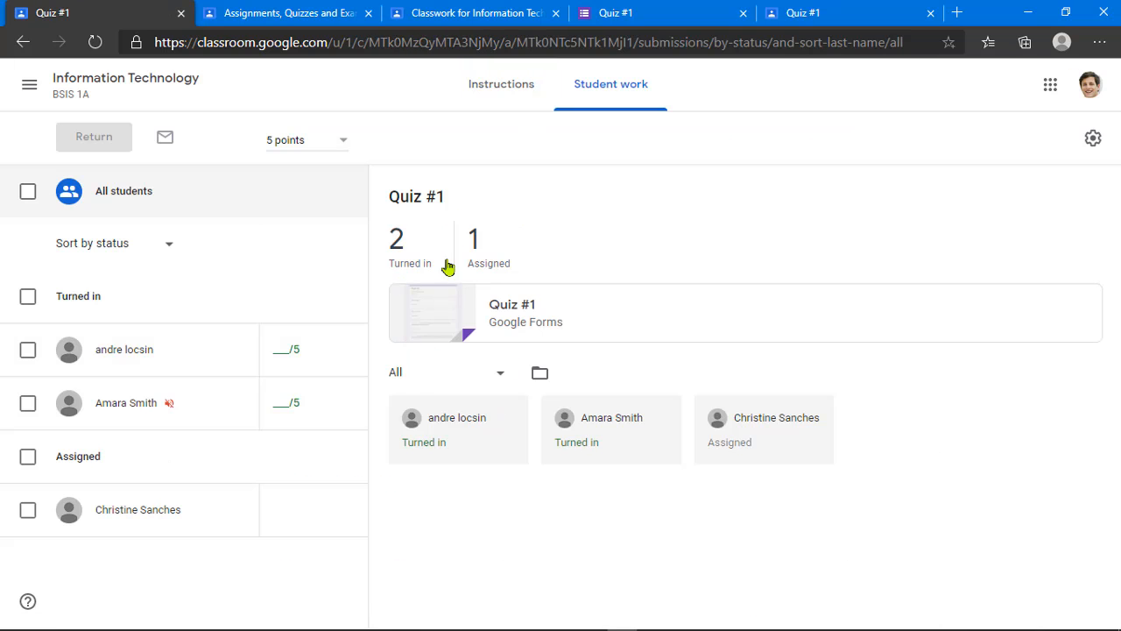
# Step: Open the Quiz #1 form in edit mode and inspect the Responses score distribution
pyautogui.click(523, 320)
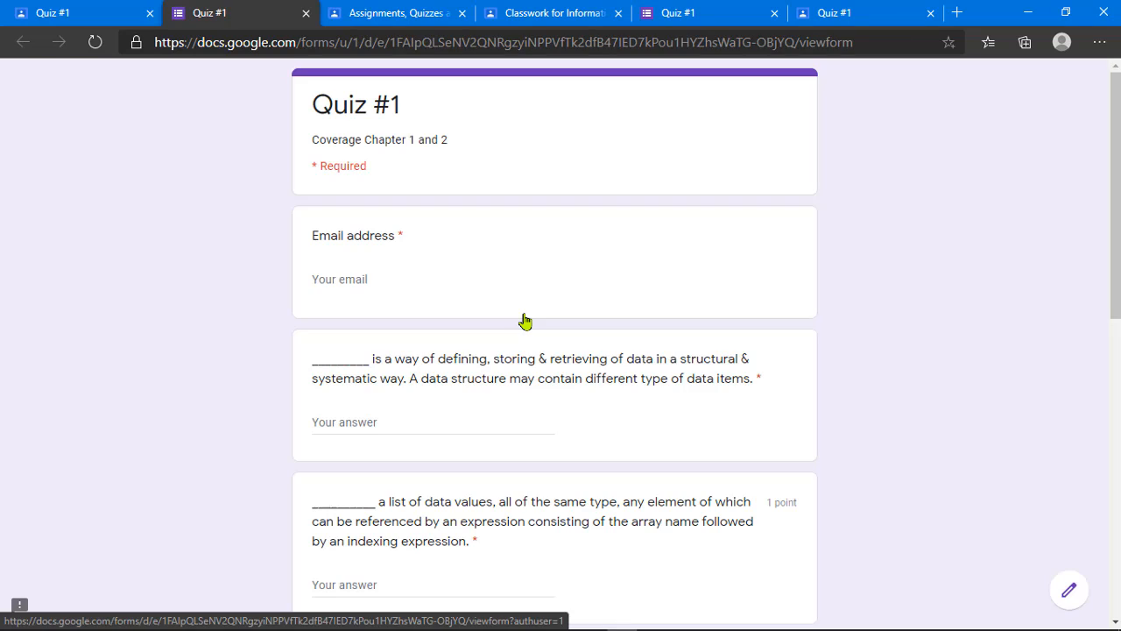
pyautogui.click(1070, 590)
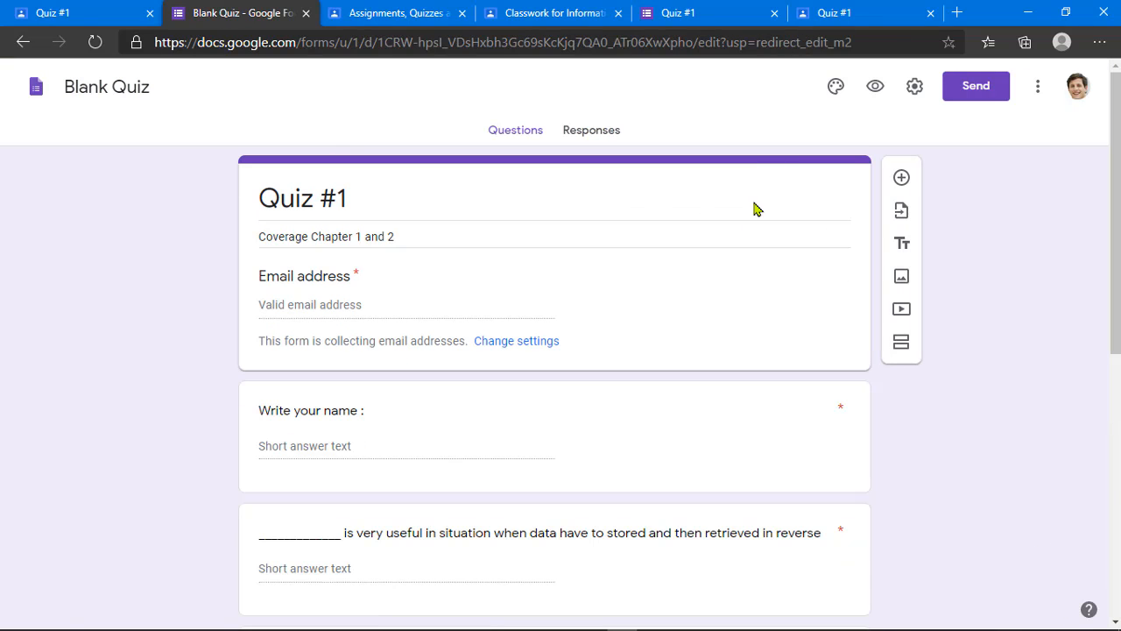
pyautogui.click(594, 137)
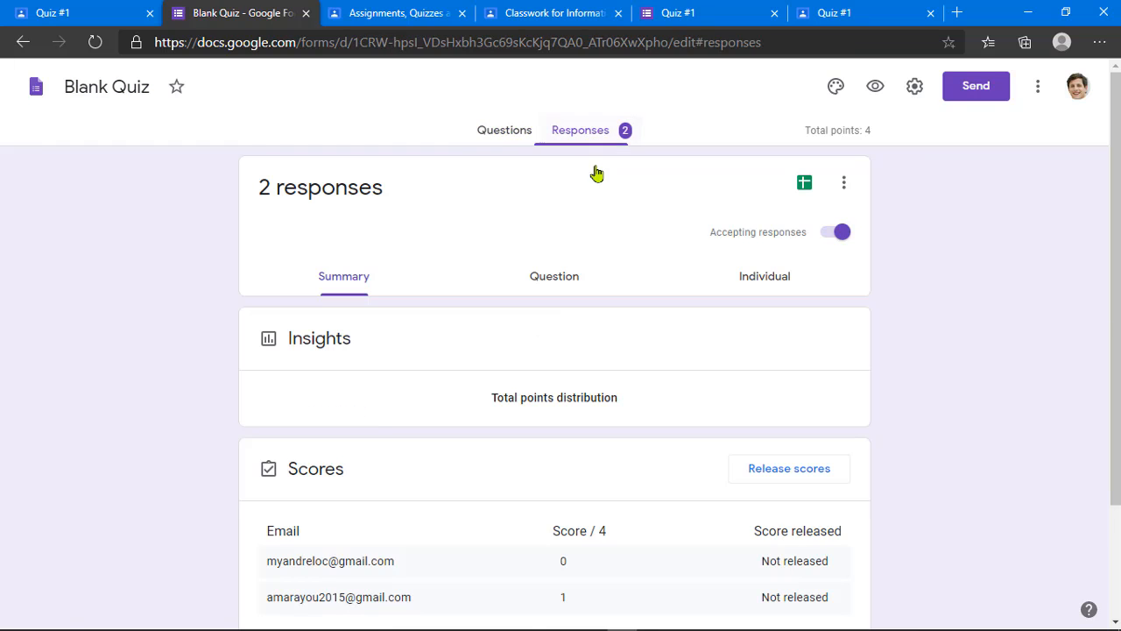
pyautogui.scroll(-2, 598, 295)
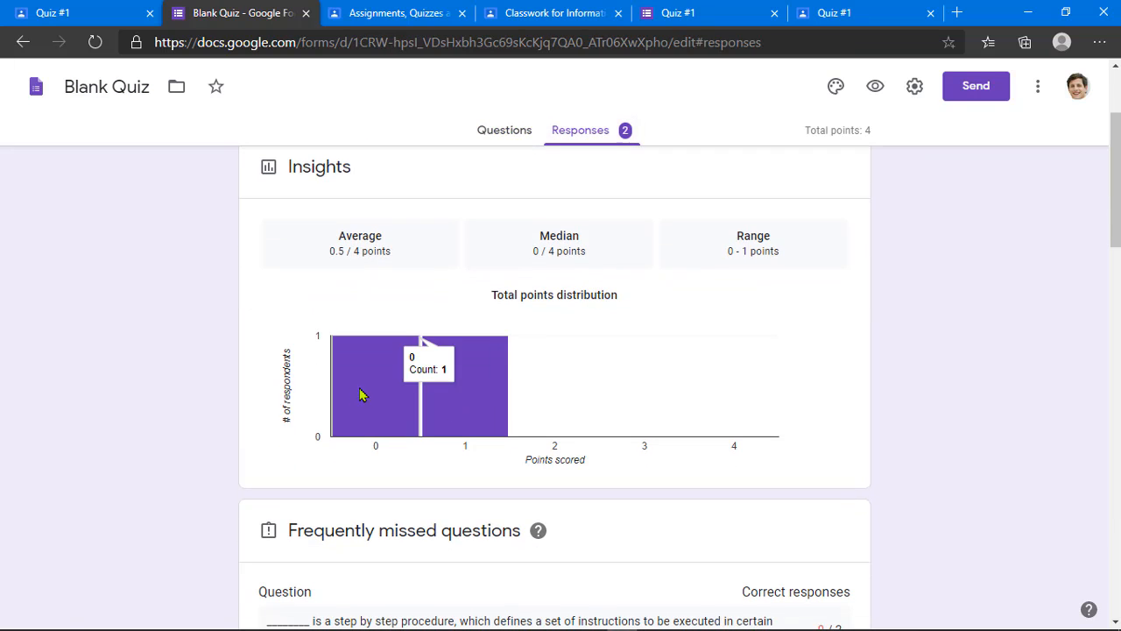
pyautogui.moveTo(465, 389)
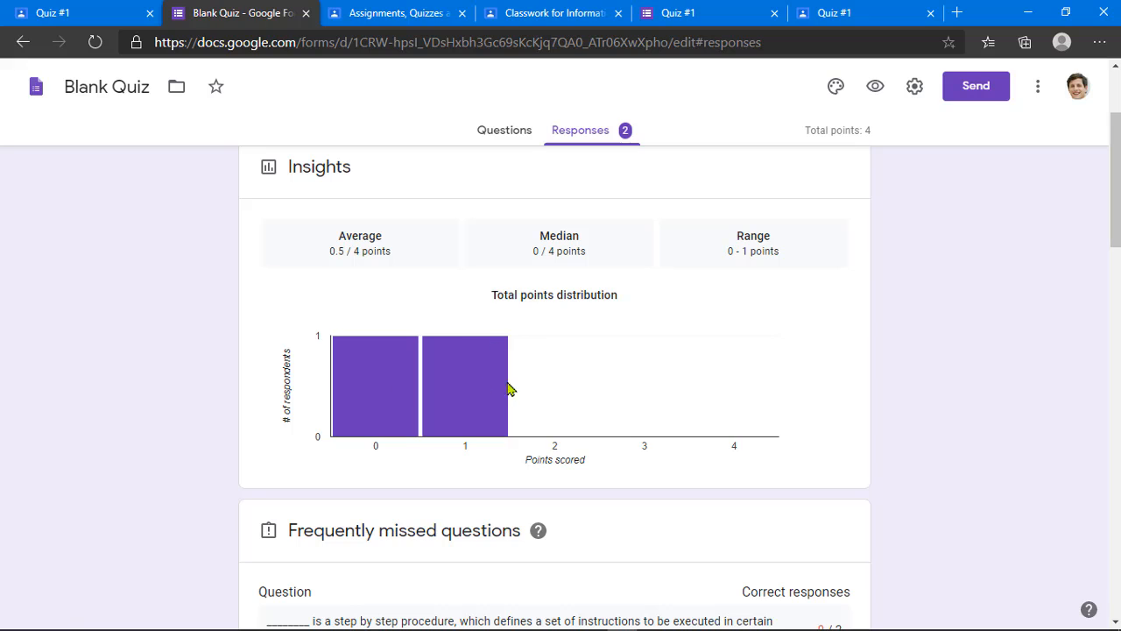
pyautogui.click(465, 371)
# Step: Review both responses' scores (0 and 1 of 4) and answers, ending on Questions
pyautogui.scroll(-5, 465, 371)
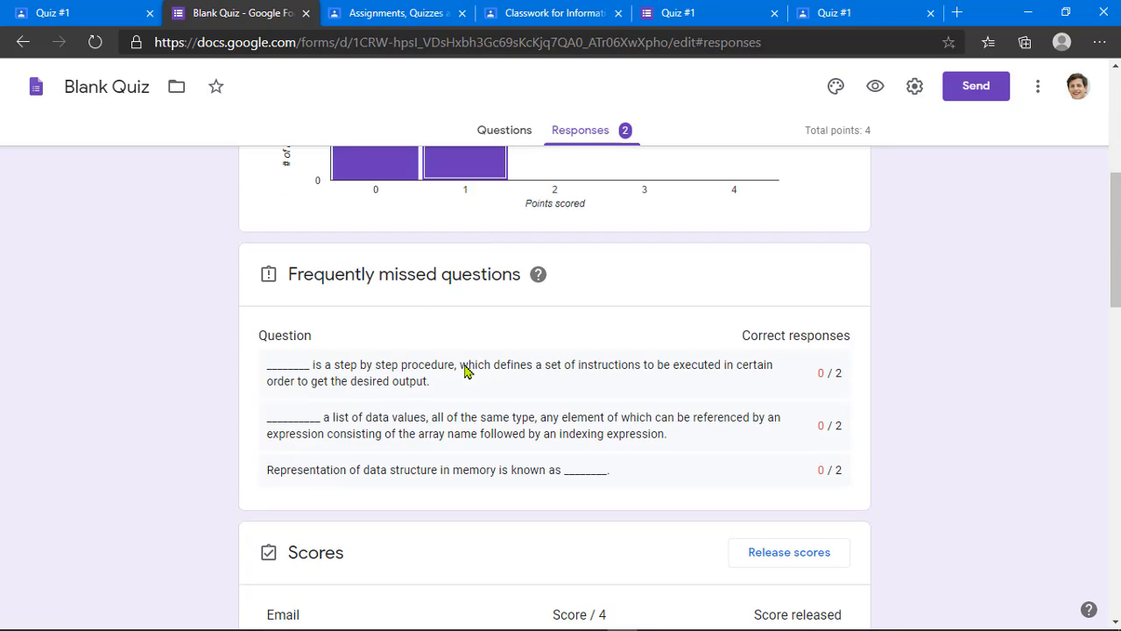
pyautogui.scroll(-1, 465, 365)
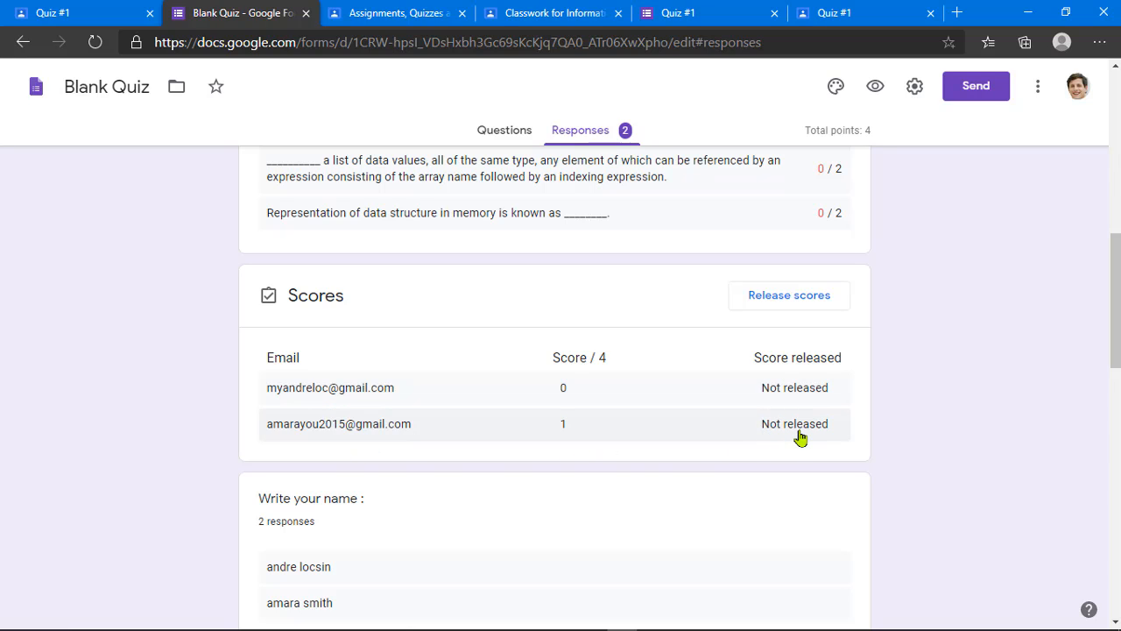
pyautogui.scroll(-3, 563, 436)
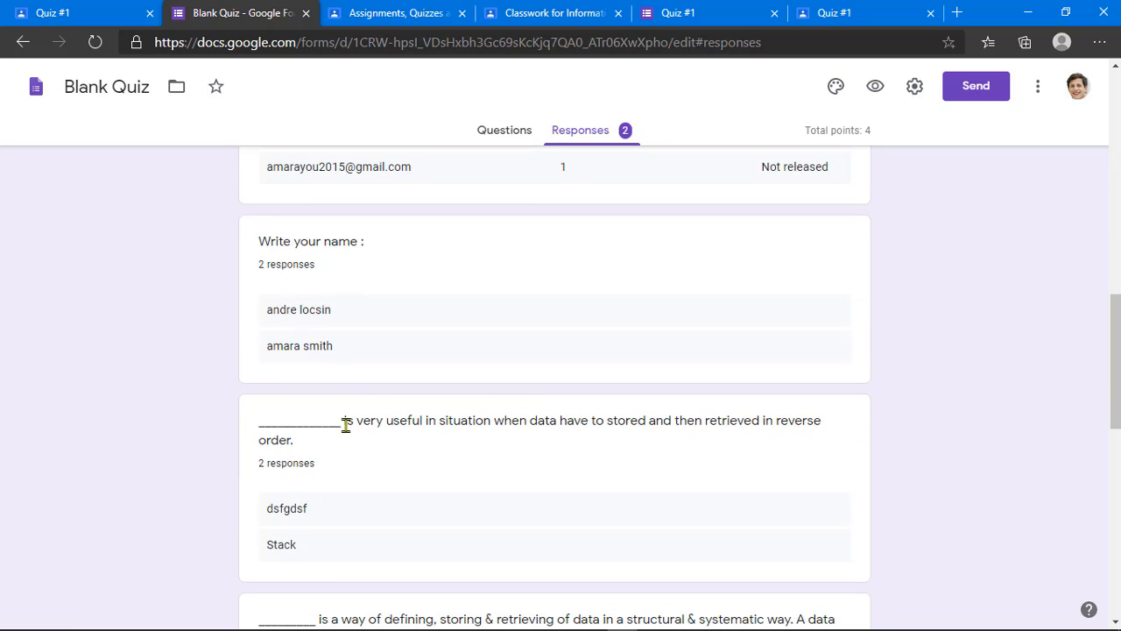
pyautogui.scroll(-4, 347, 424)
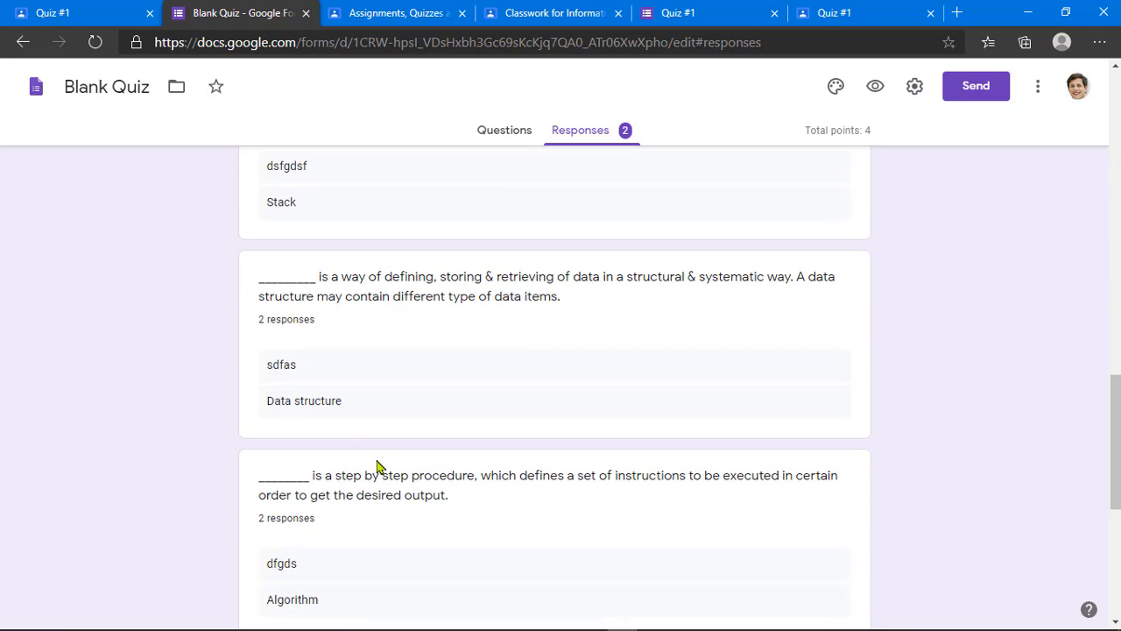
pyautogui.scroll(-5, 378, 467)
pyautogui.scroll(12, 378, 466)
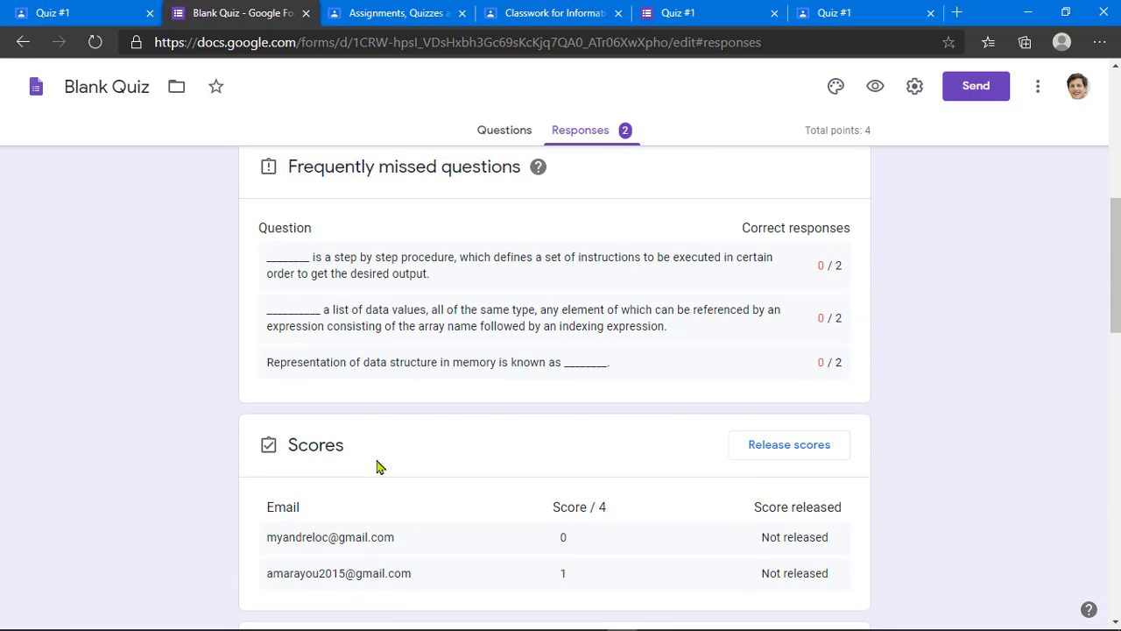
pyautogui.scroll(8, 378, 467)
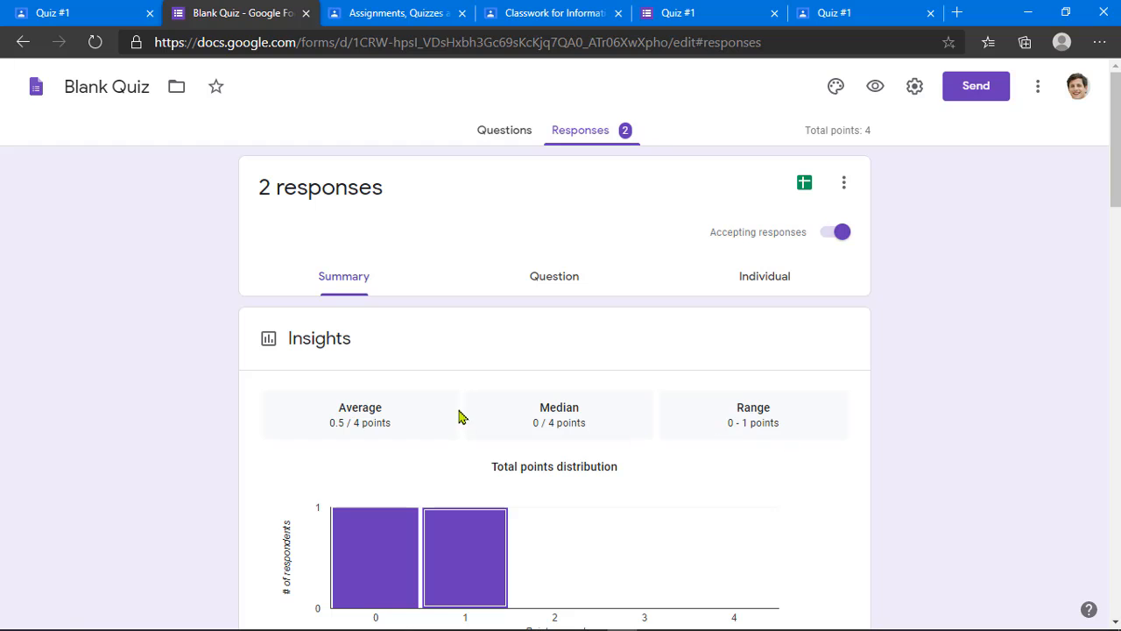
pyautogui.click(506, 133)
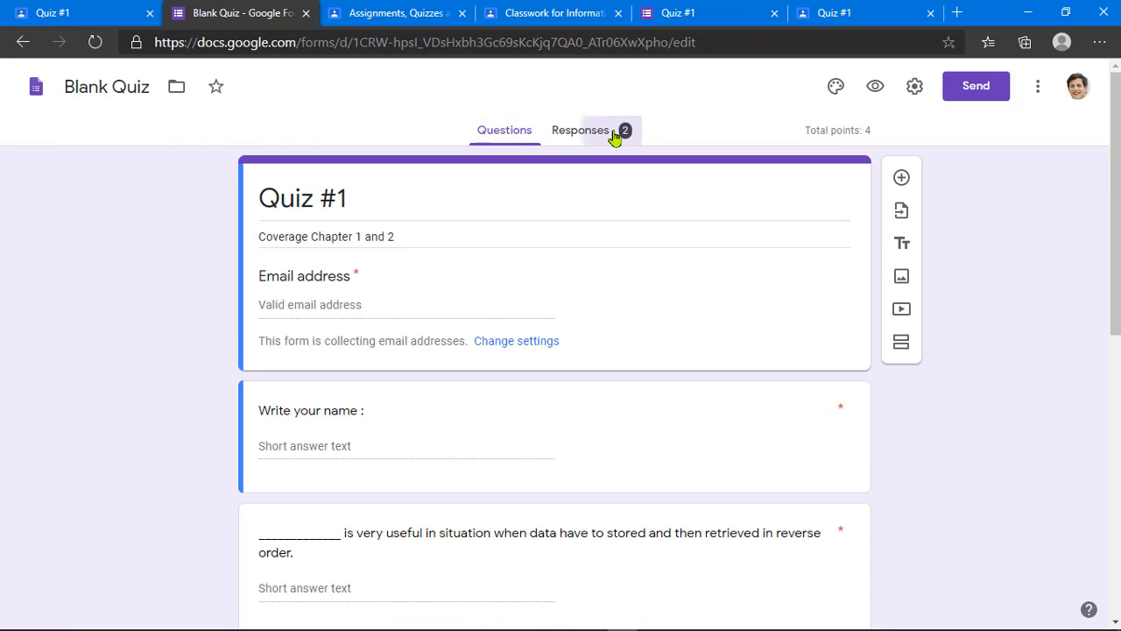
pyautogui.click(617, 131)
pyautogui.click(508, 133)
pyautogui.click(585, 131)
pyautogui.click(526, 133)
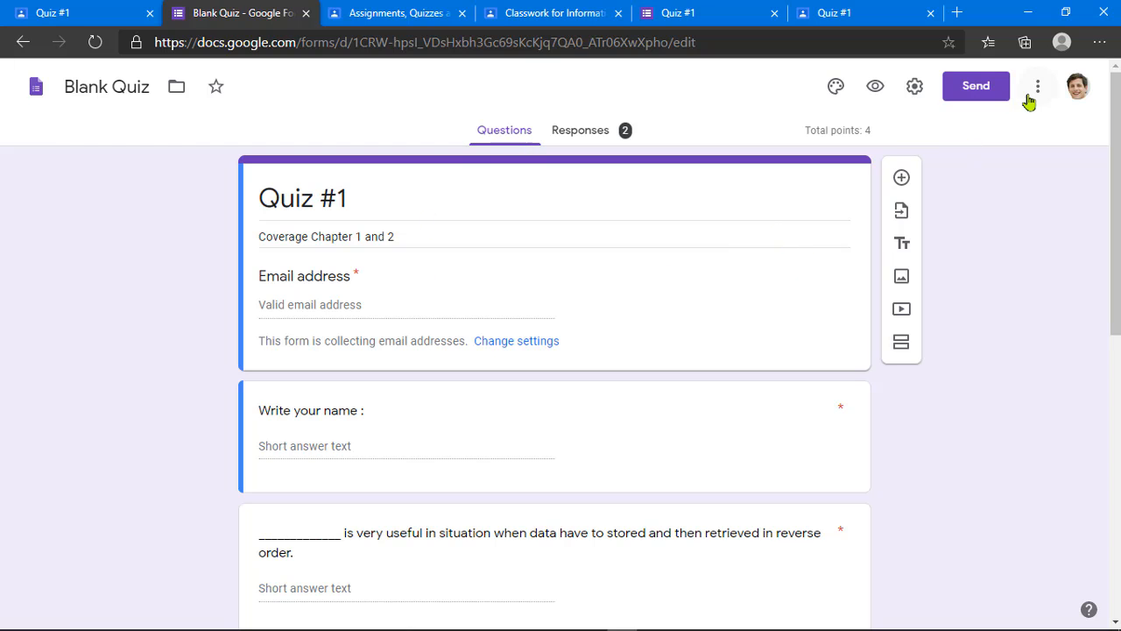
# Step: From the Quiz #1 page, go to the Information Technology Classwork page and open Create
pyautogui.click(78, 11)
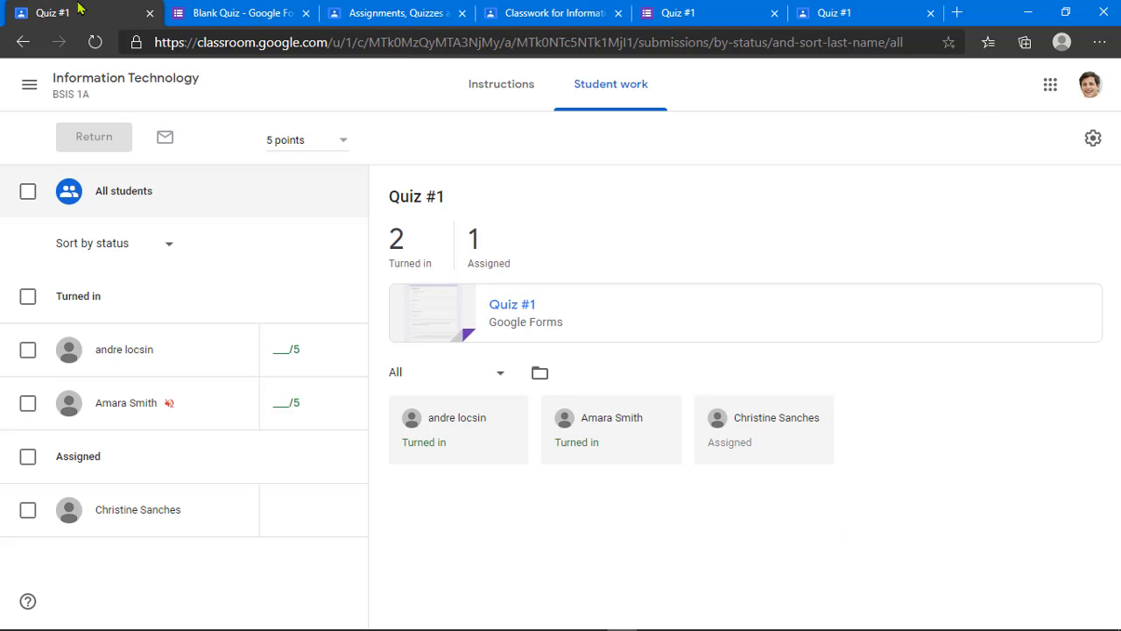
pyautogui.click(255, 8)
pyautogui.click(133, 9)
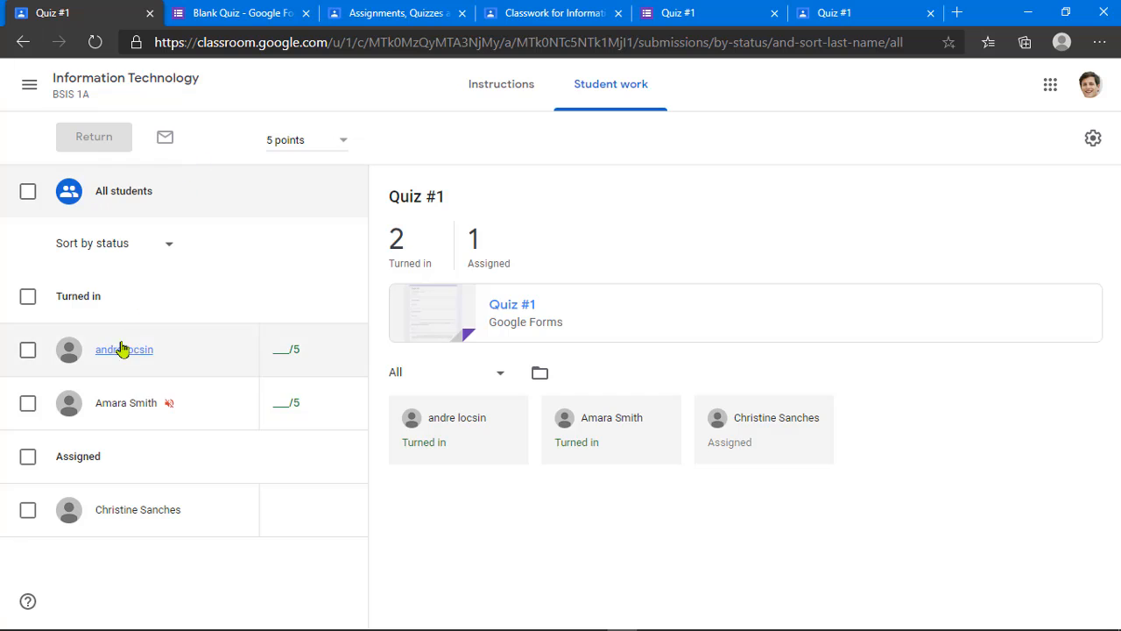
pyautogui.click(493, 83)
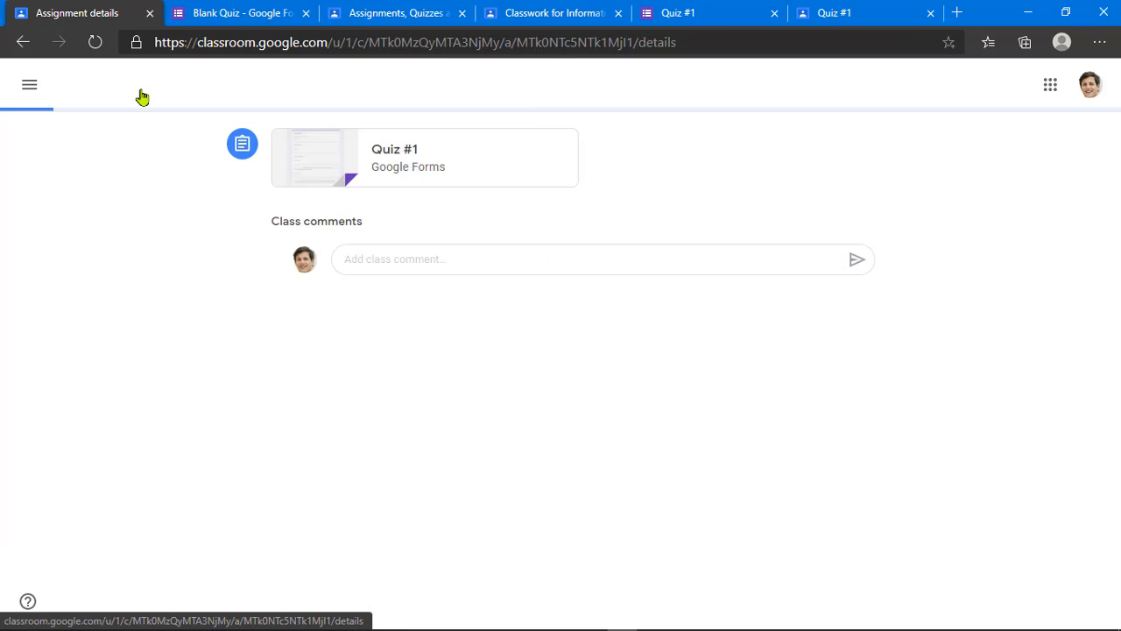
pyautogui.click(43, 92)
pyautogui.click(521, 92)
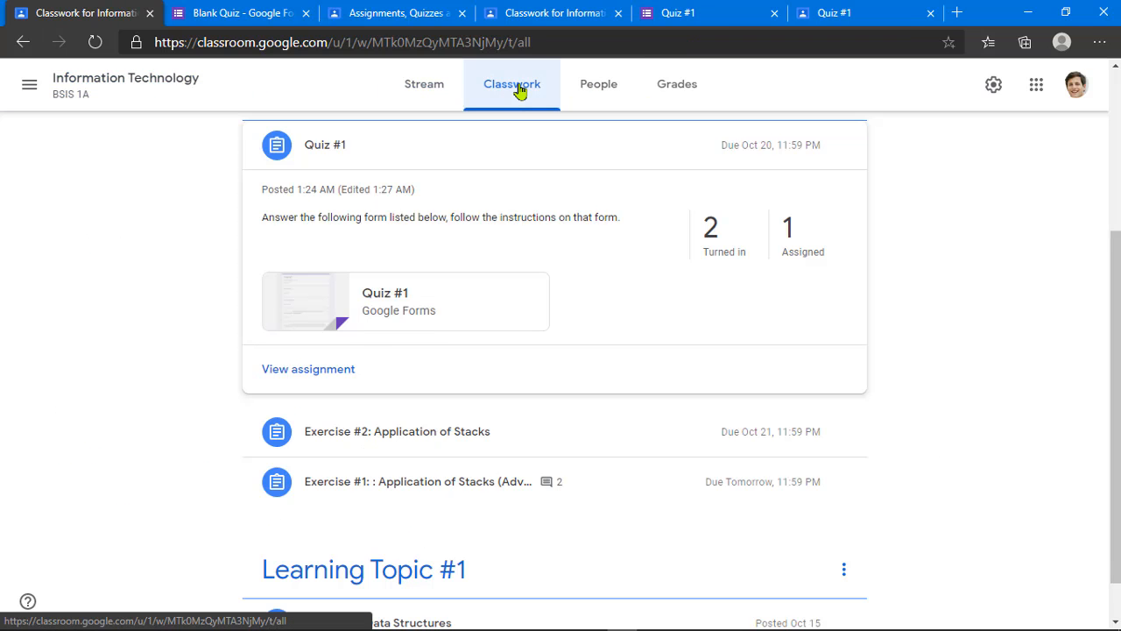
pyautogui.scroll(3, 524, 355)
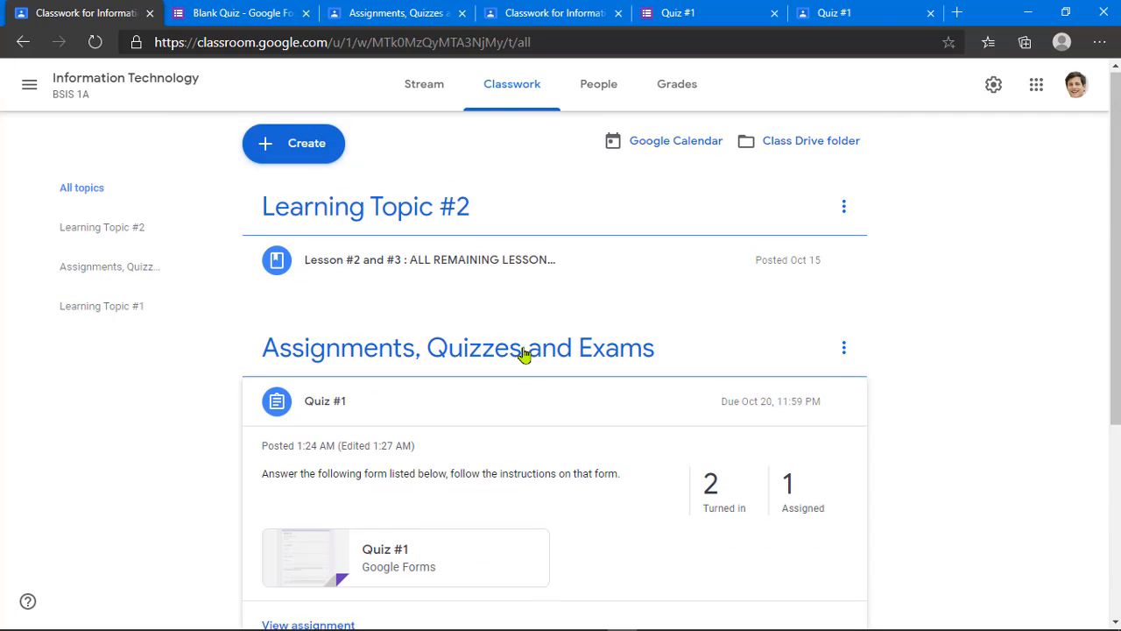
pyautogui.click(309, 156)
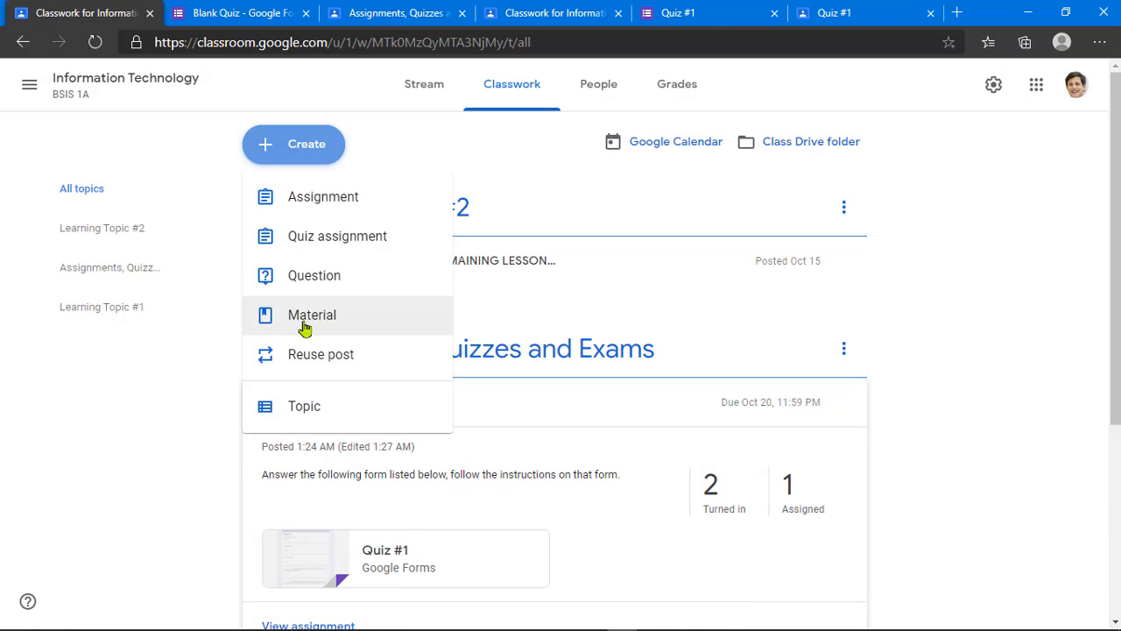